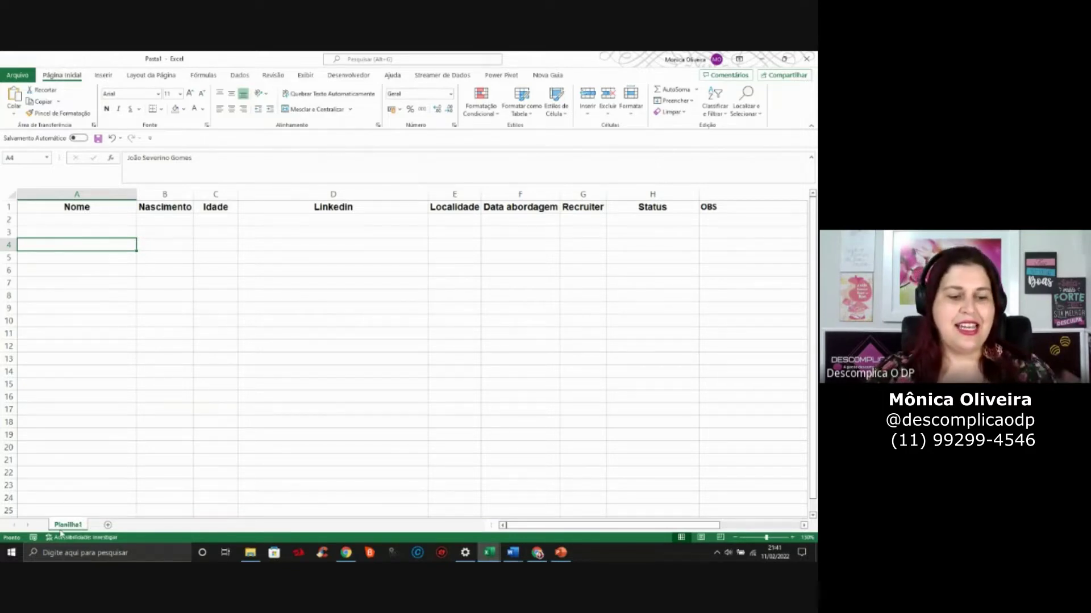
# Add a new Planilha2 sheet, then switch back to the Planilha1 candidate sheet
pyautogui.click(108, 525)
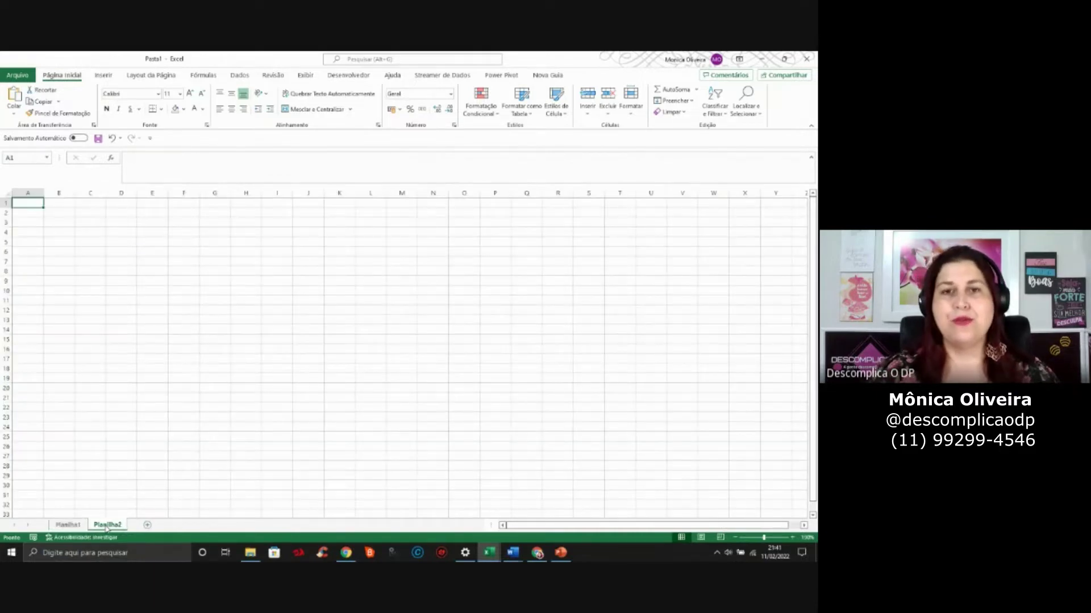
pyautogui.click(68, 525)
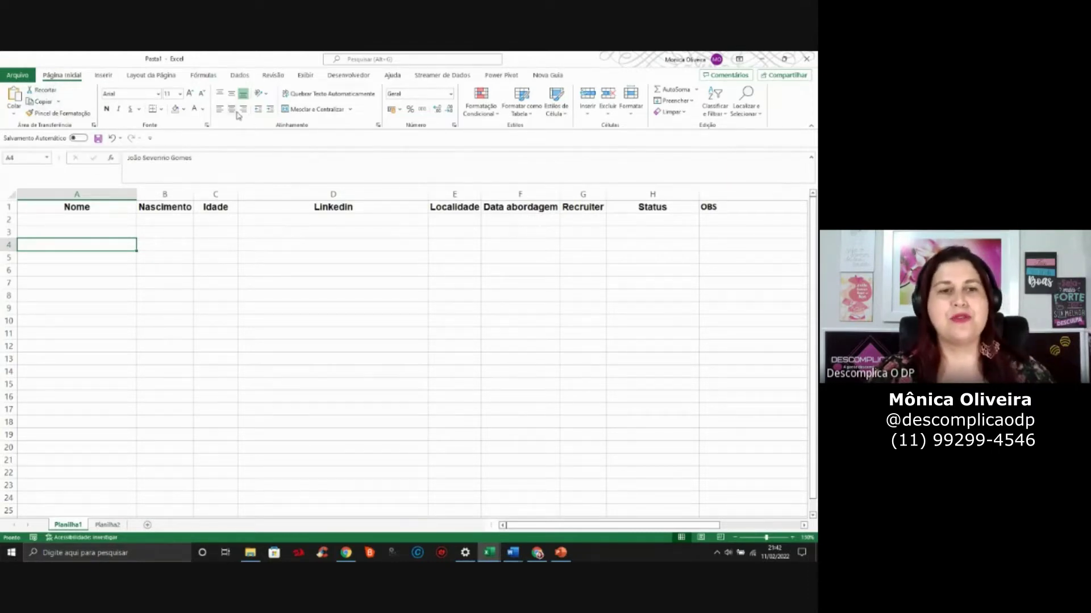
# Look through the Fórmulas and Dados ribbon tabs, including the data import source list
pyautogui.click(202, 76)
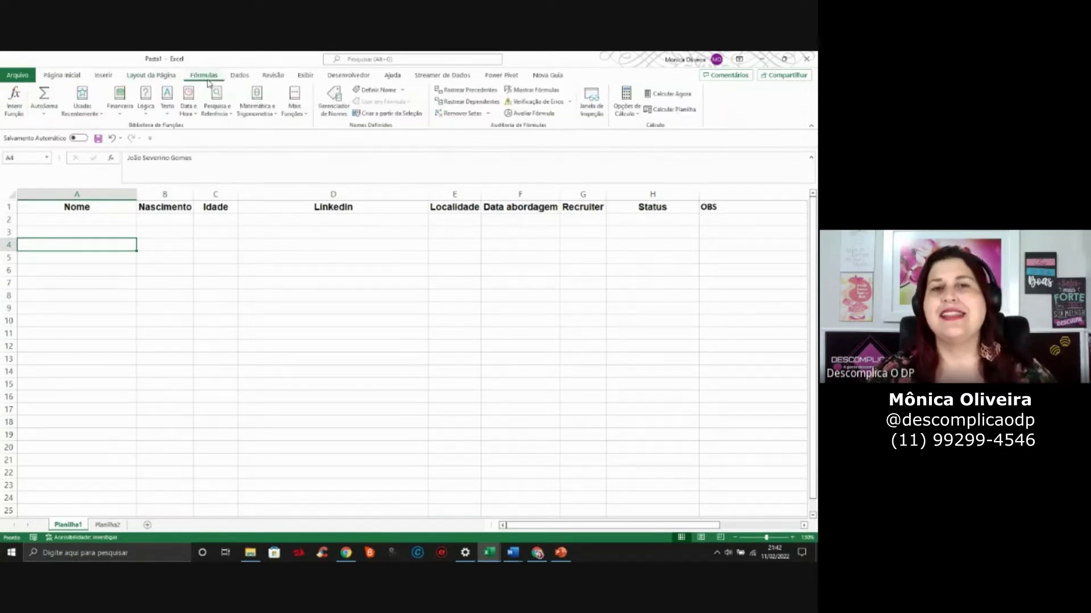
pyautogui.click(239, 76)
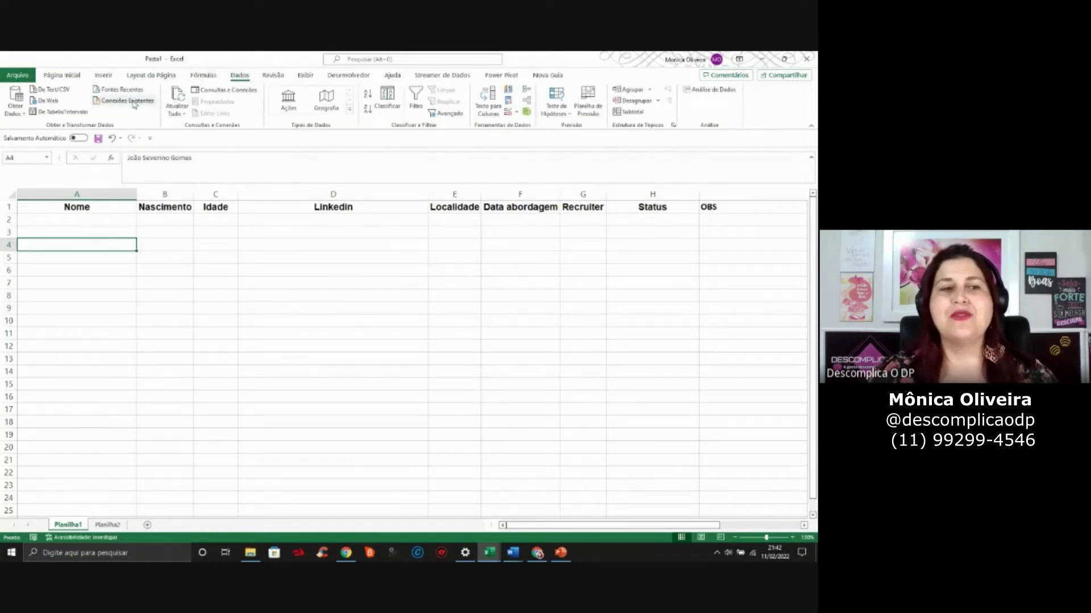
pyautogui.click(20, 113)
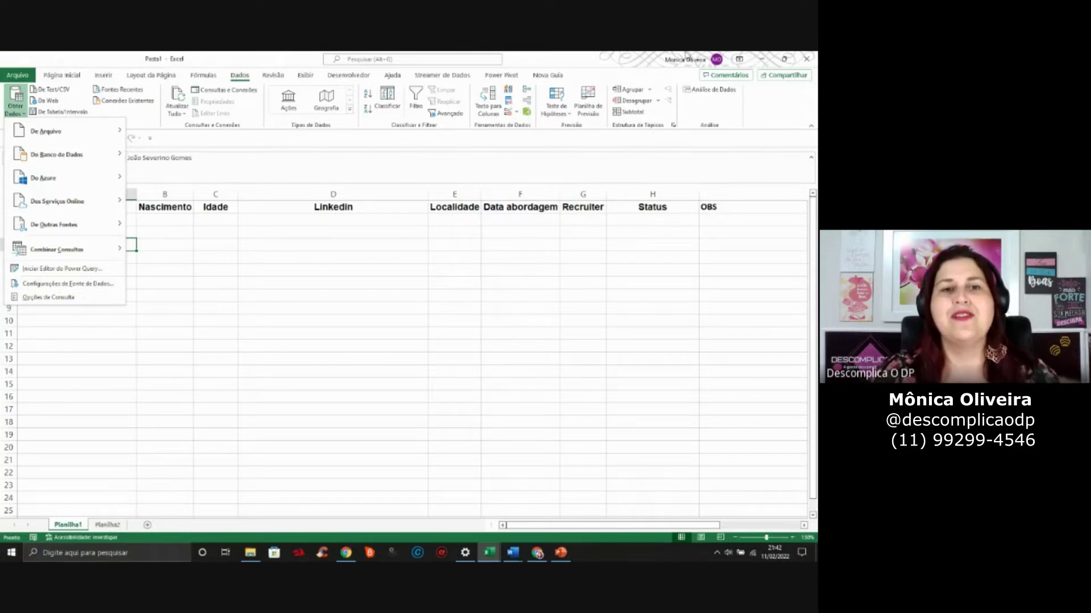
pyautogui.press('Escape')
# Browse the Revisão, Exibir and Desenvolvedor tabs, then open the Arquivo home page
pyautogui.click(272, 74)
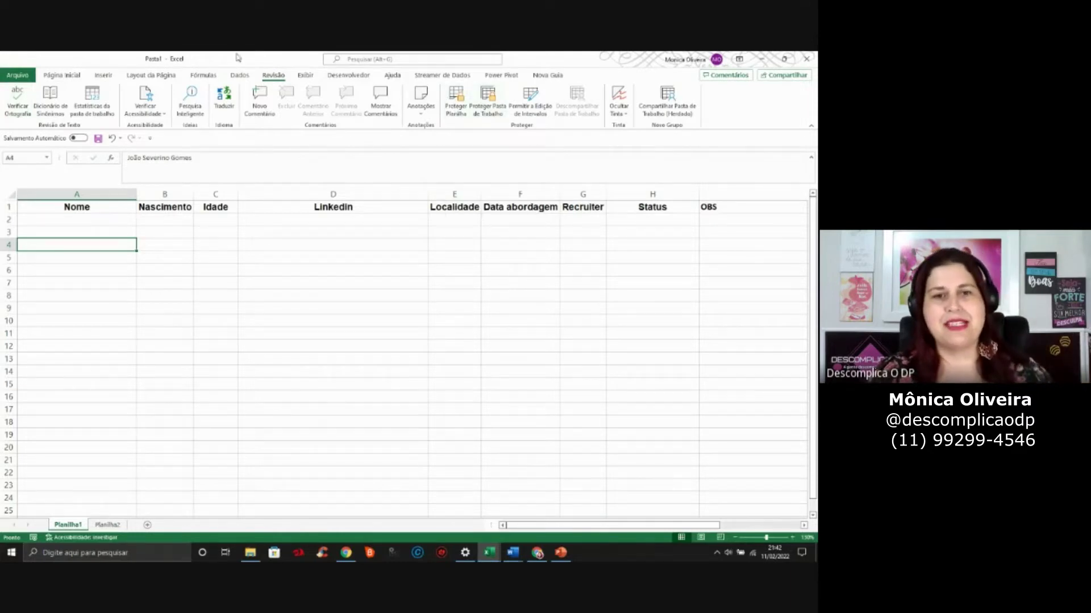
pyautogui.click(306, 76)
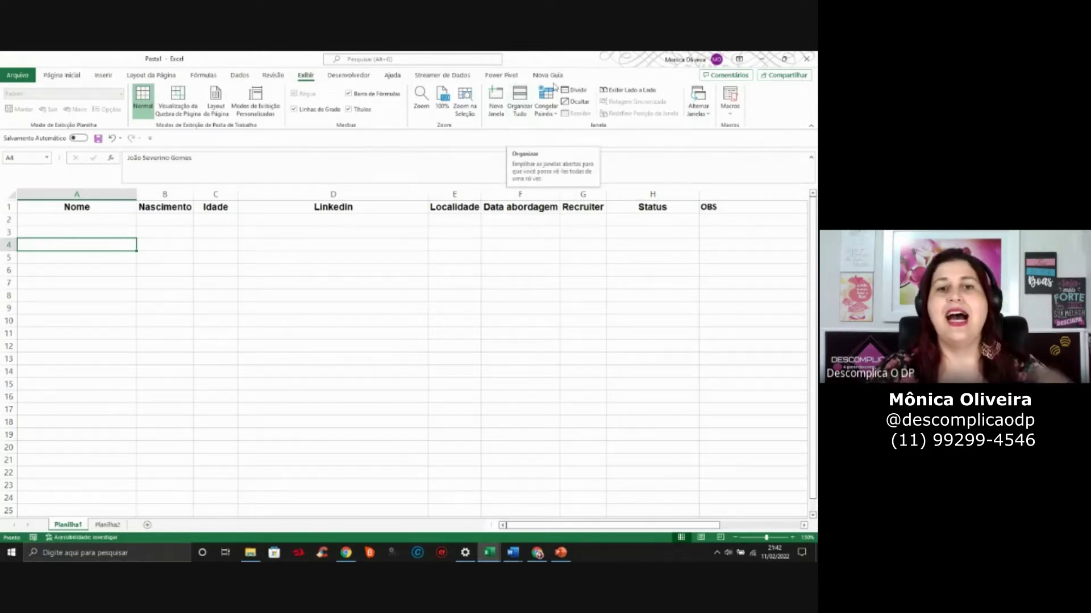
pyautogui.click(348, 76)
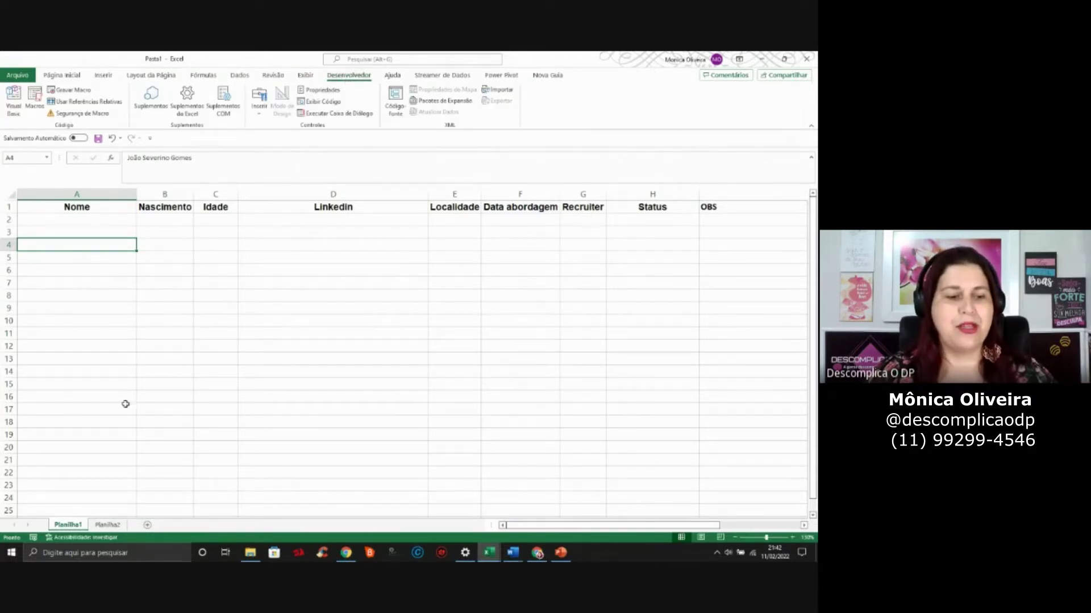
pyautogui.click(19, 76)
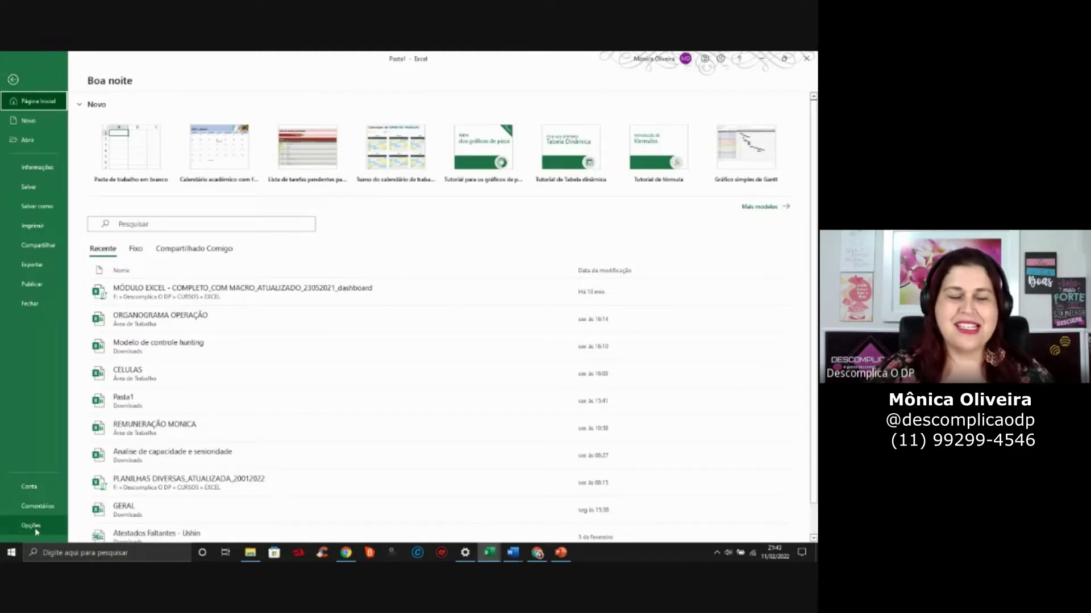
# Close the Arquivo page and return to Planilha1 with the Página Inicial ribbon showing
pyautogui.click(13, 79)
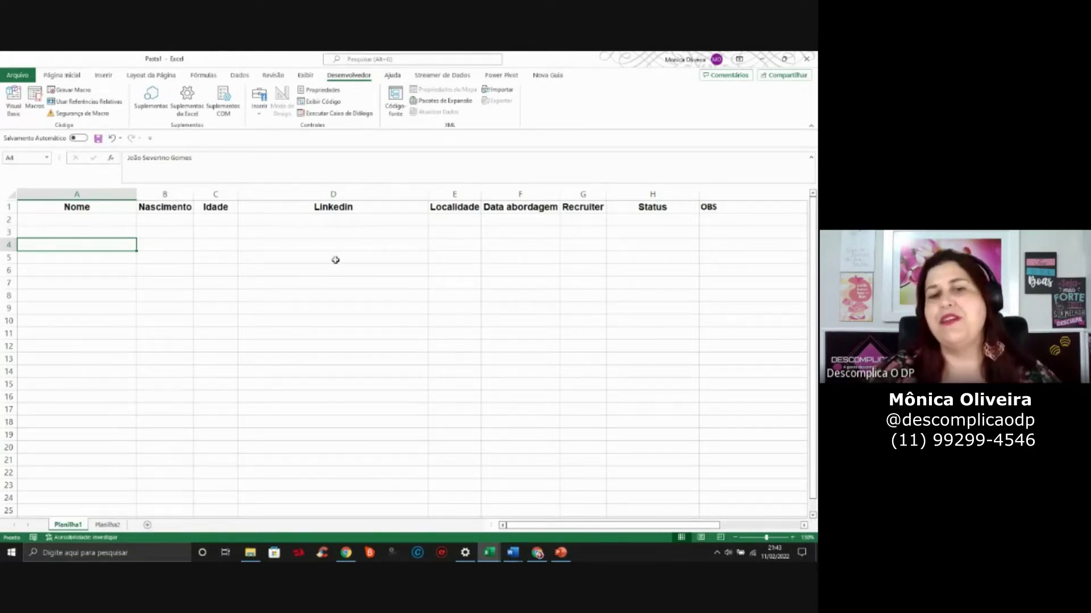
pyautogui.click(71, 78)
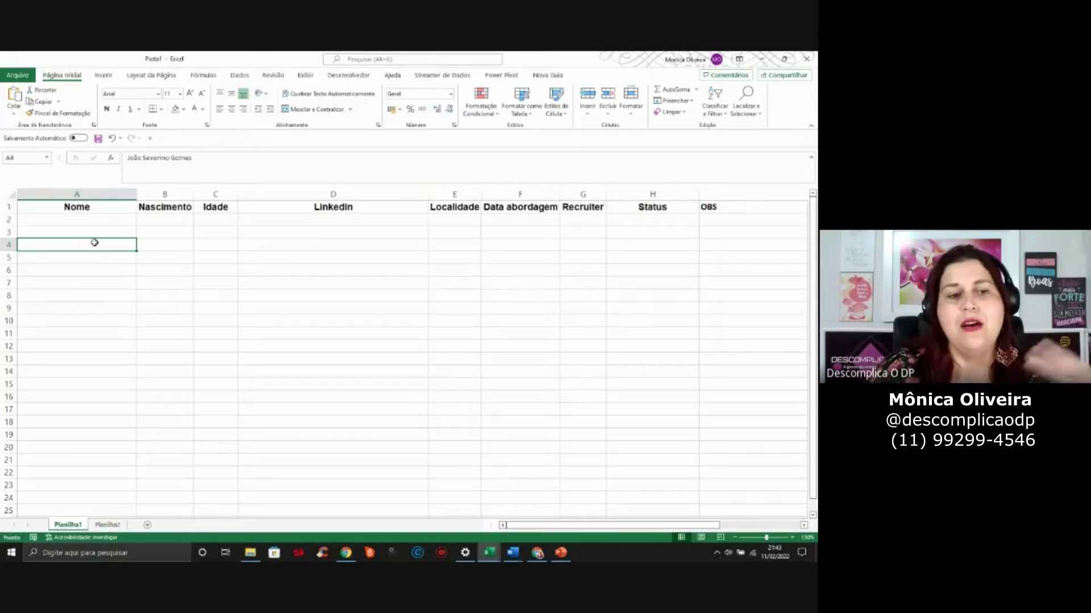
# Move up to the Nome header in A1, then check the 01/02/2022 date in F2
pyautogui.press('Up')
pyautogui.press('Up')
pyautogui.press('Up')
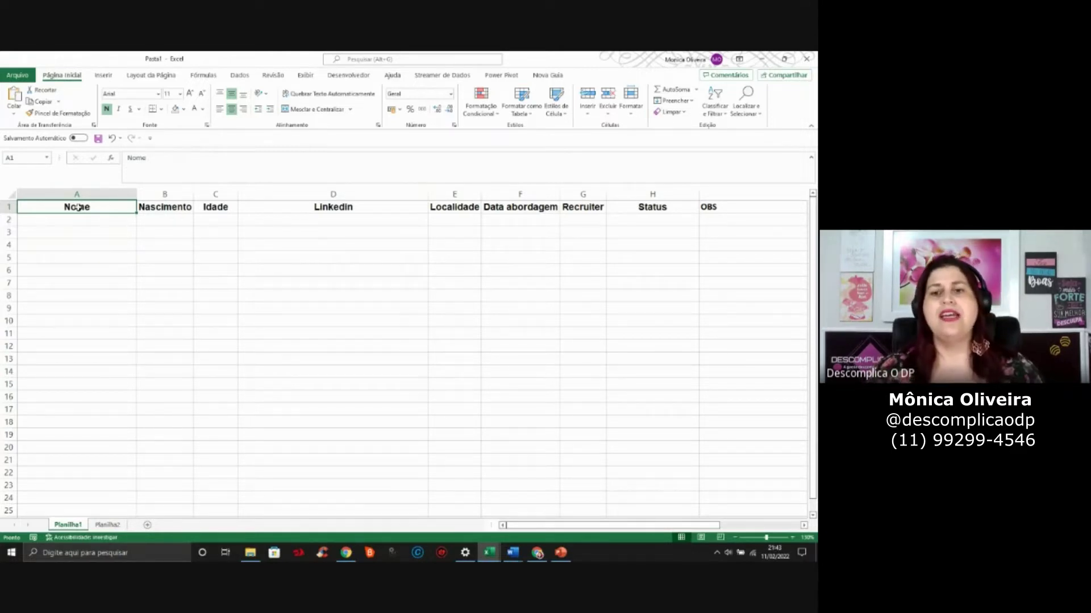
pyautogui.click(504, 219)
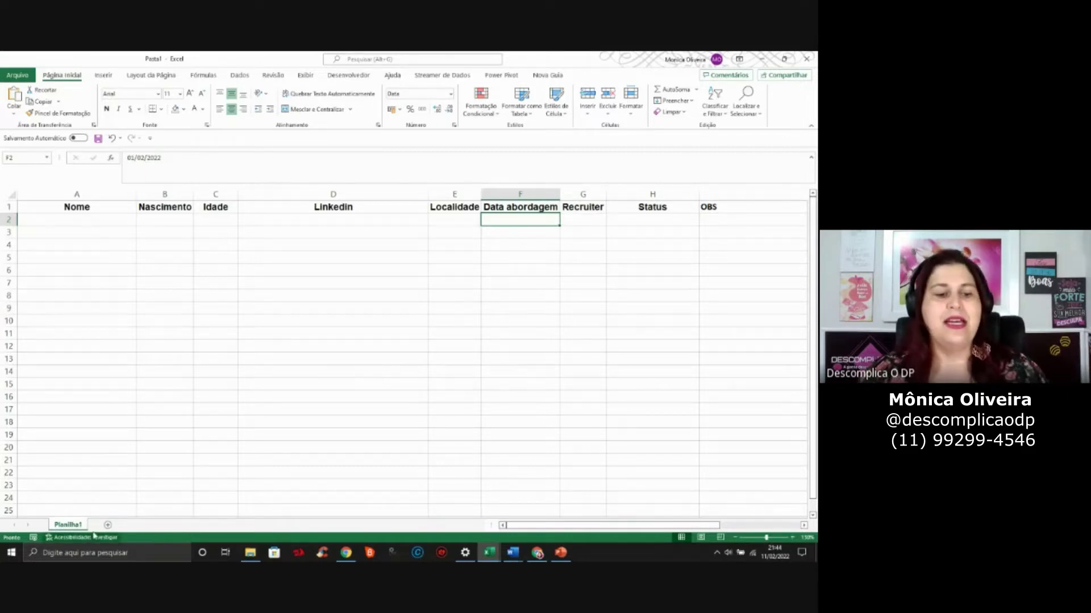
# Rename the Planilha1 sheet tab to HUNTING, entering the name twice to make sure it sticks
pyautogui.doubleClick(68, 525)
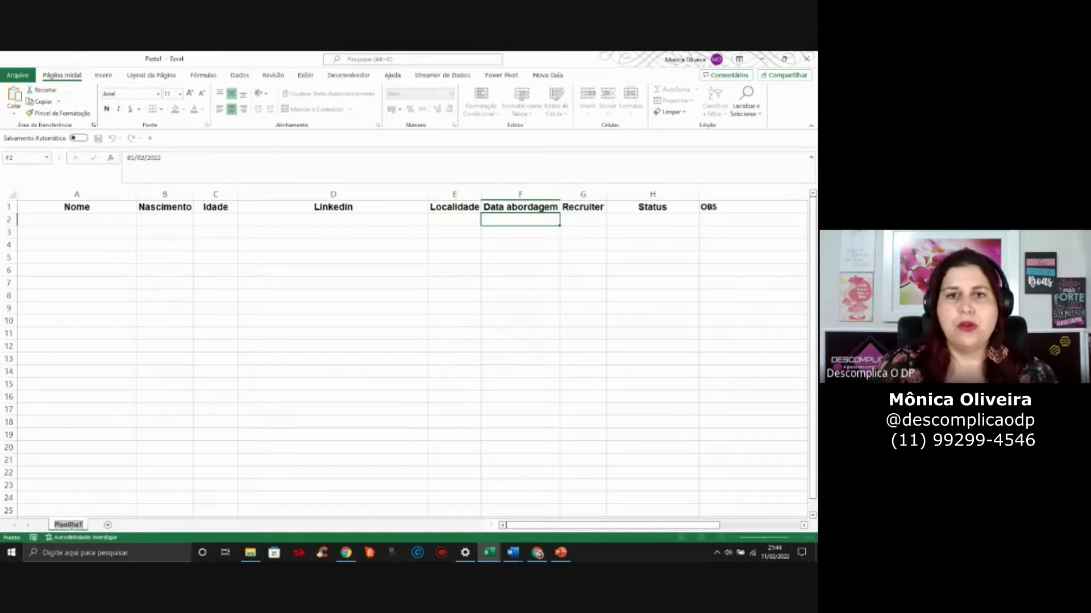
pyautogui.write('HUNTING')
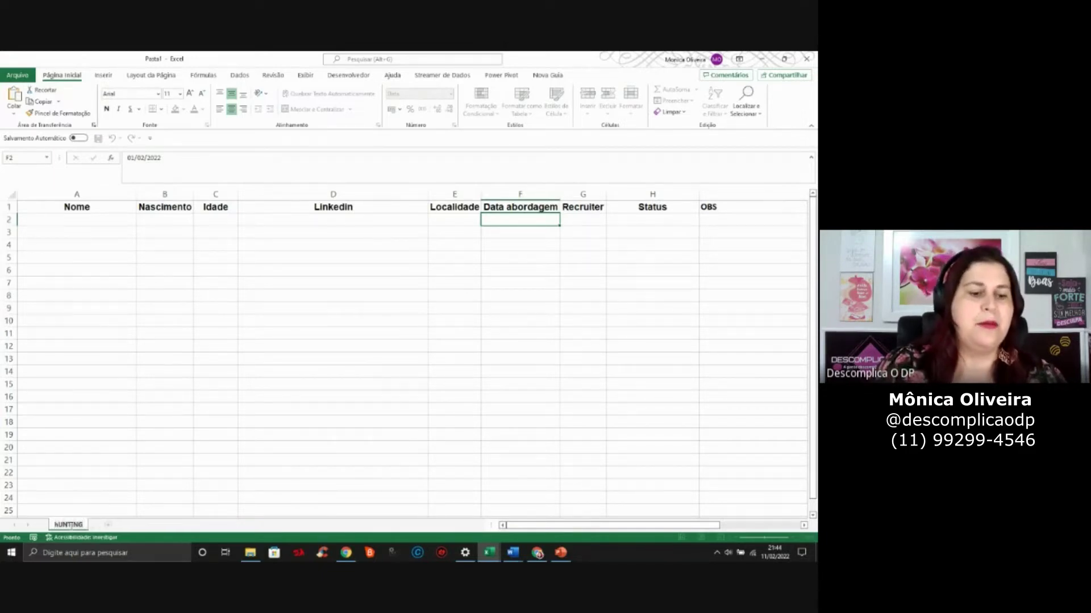
pyautogui.press('Return')
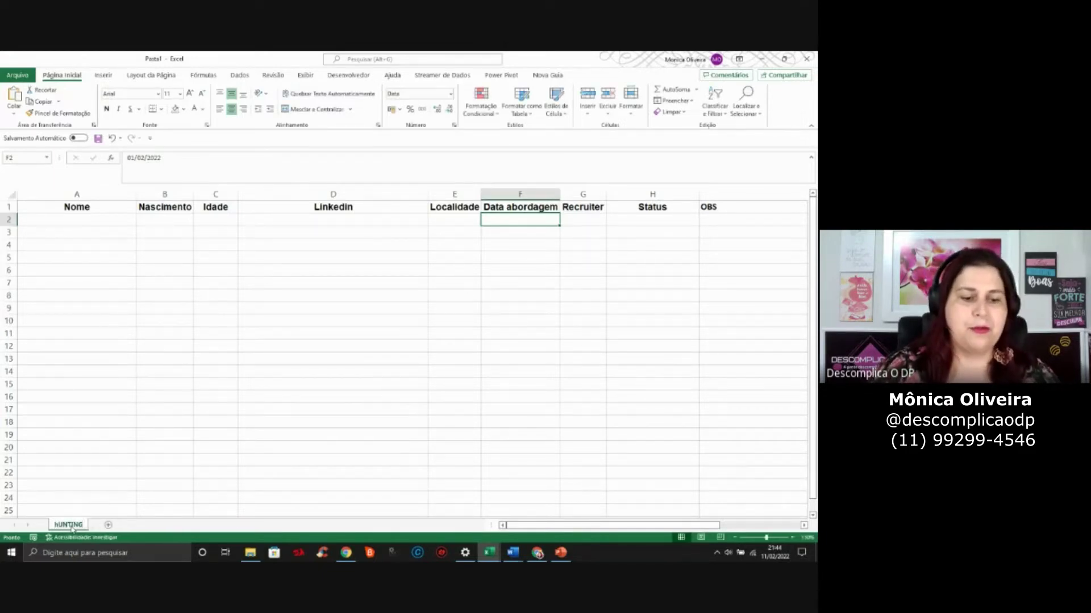
pyautogui.doubleClick(71, 526)
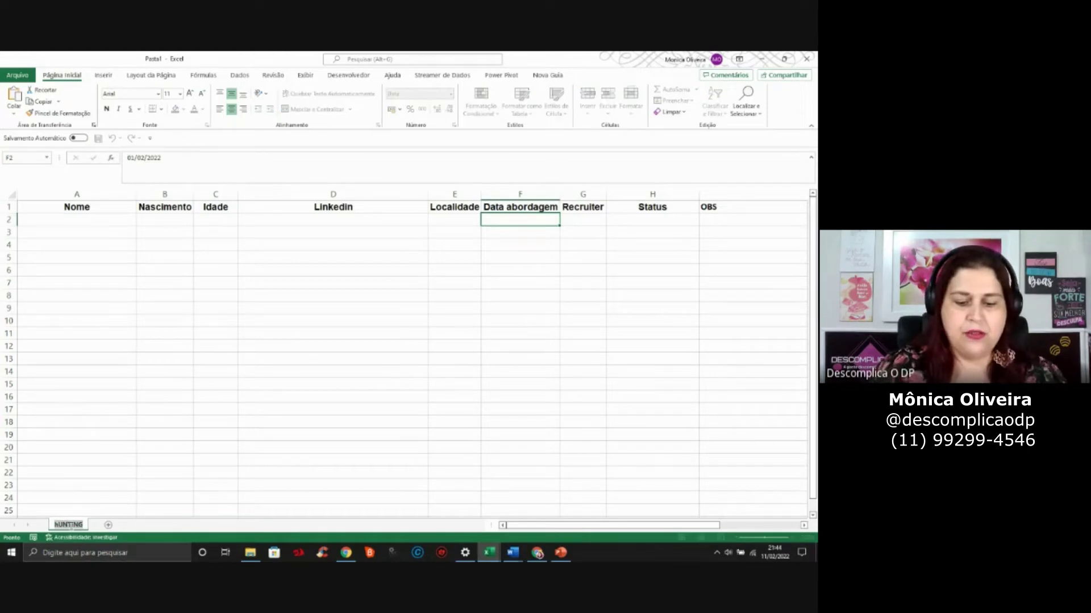
pyautogui.write('HUN')
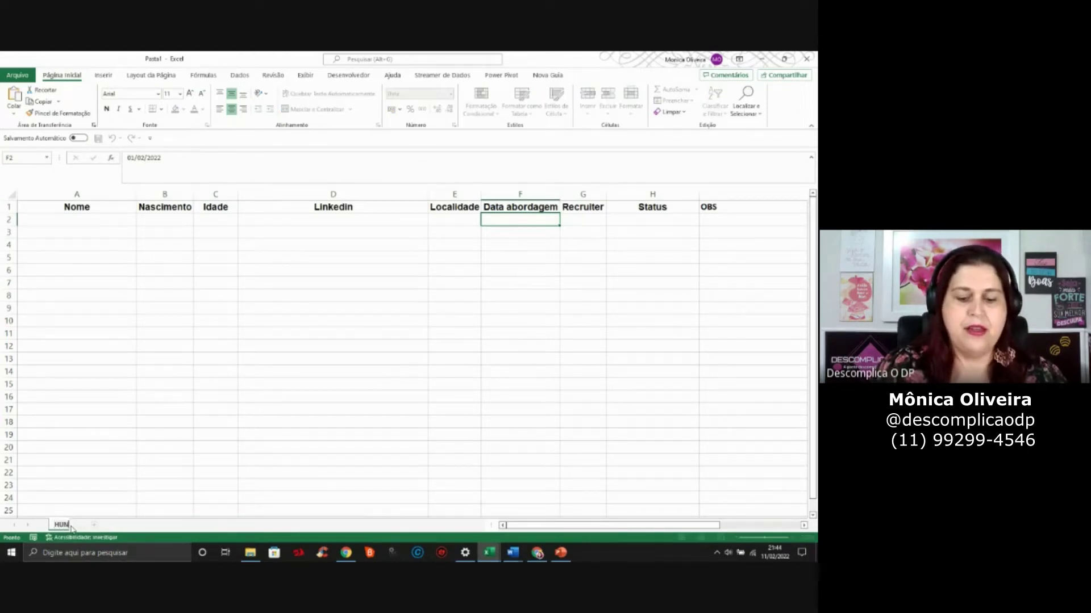
pyautogui.write('TING')
pyautogui.press('Return')
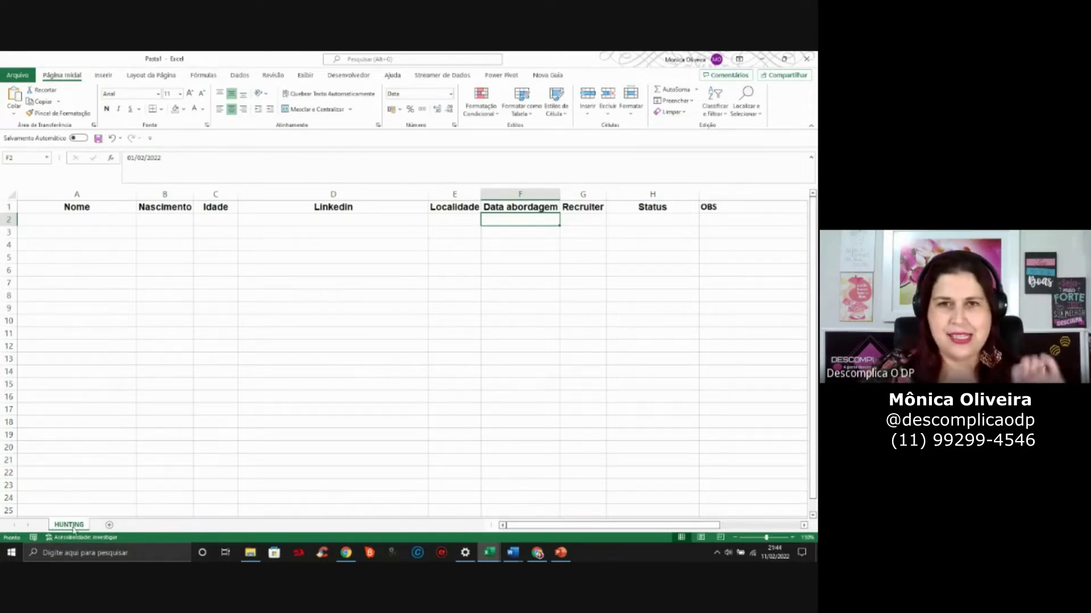
pyautogui.click(110, 210)
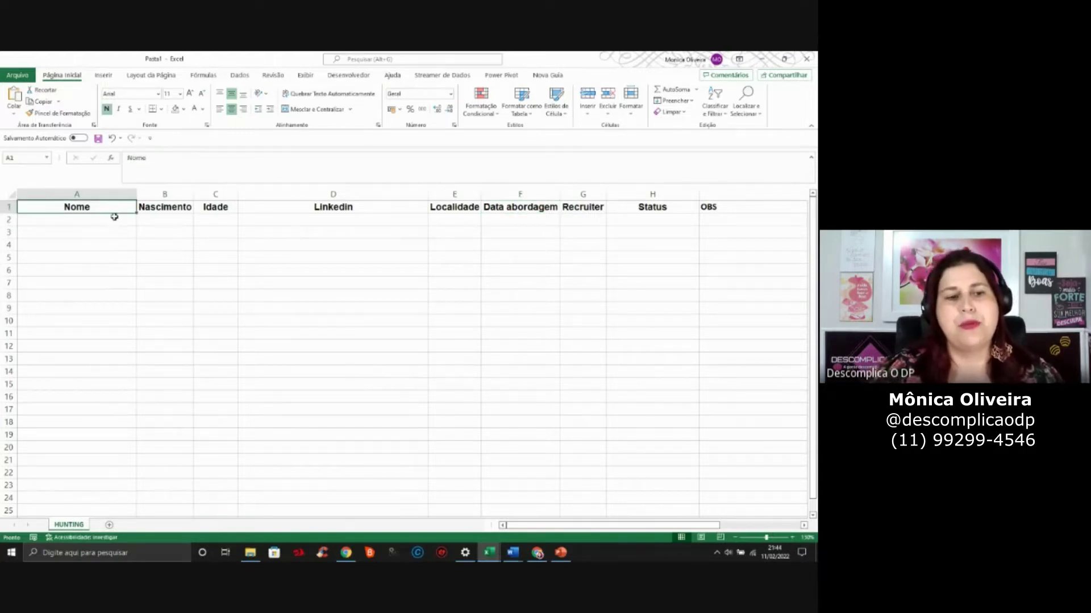
pyautogui.click(114, 218)
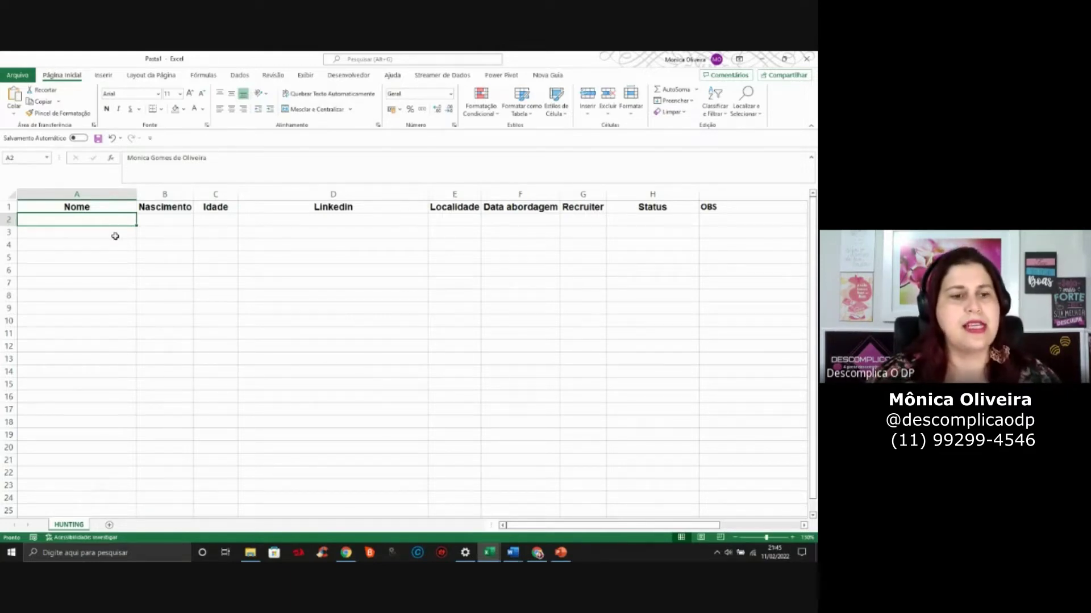
pyautogui.click(152, 220)
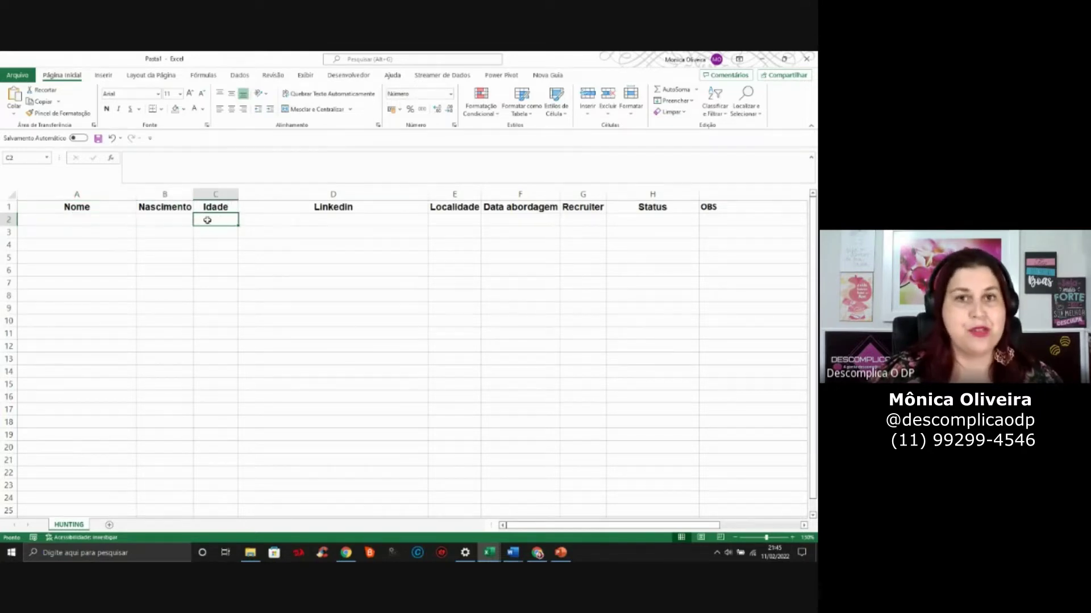
pyautogui.click(170, 210)
pyautogui.click(213, 220)
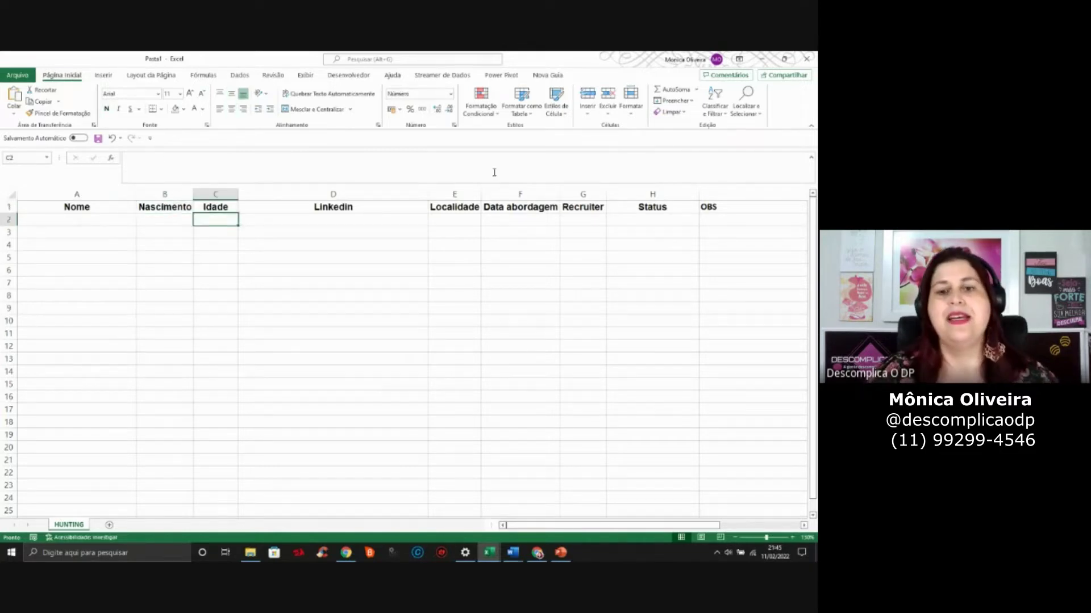
pyautogui.click(471, 221)
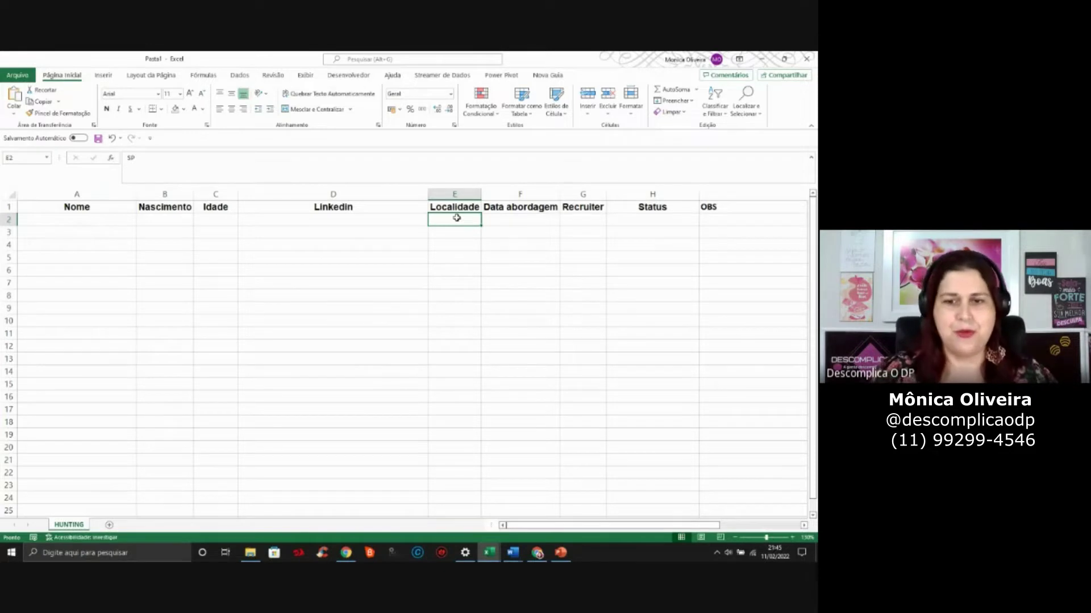
pyautogui.click(506, 219)
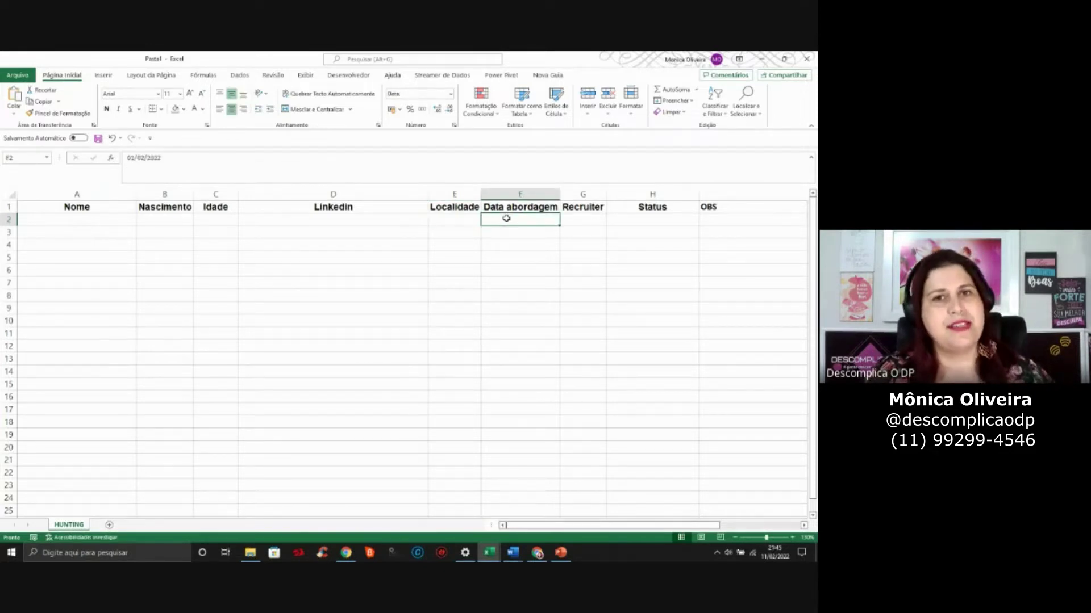
pyautogui.click(570, 217)
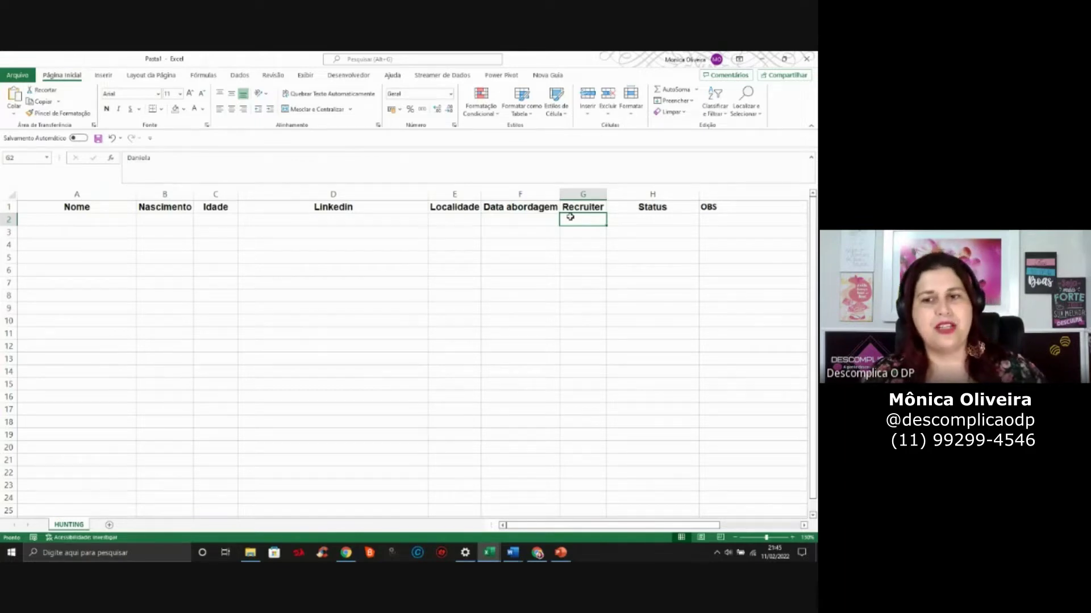
pyautogui.click(660, 222)
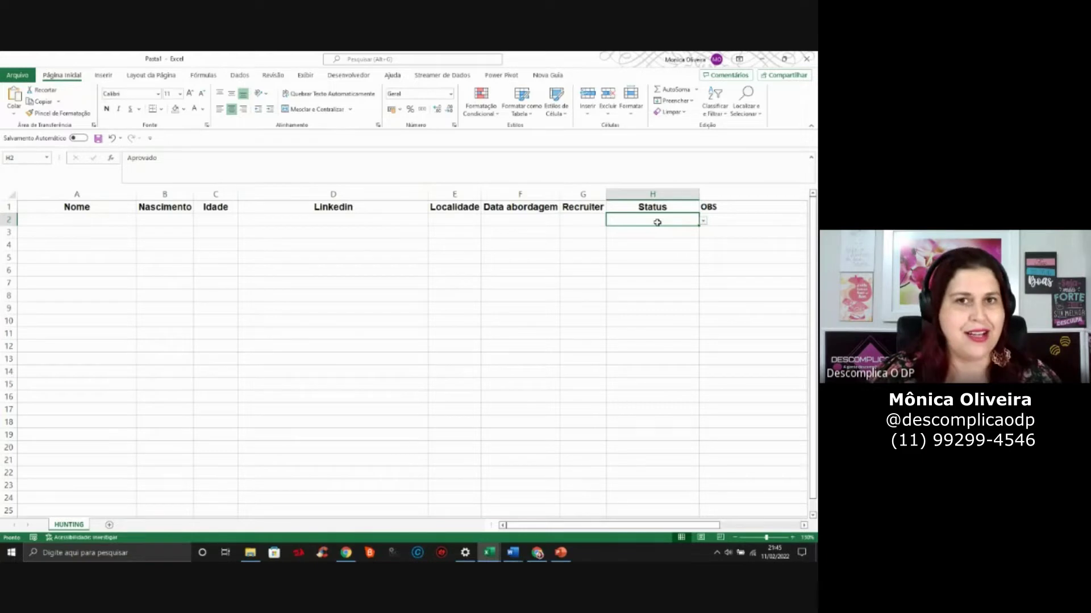
pyautogui.click(118, 216)
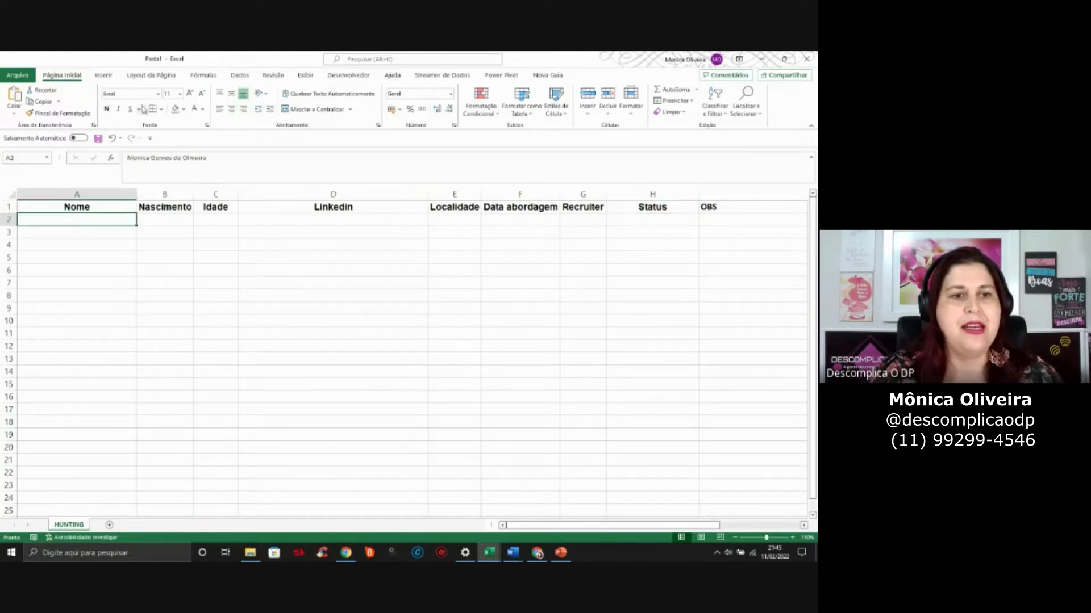
# Set the candidate names in A2:A12 to the automatic black font colour
pyautogui.moveTo(97, 220); pyautogui.dragTo(94, 346)
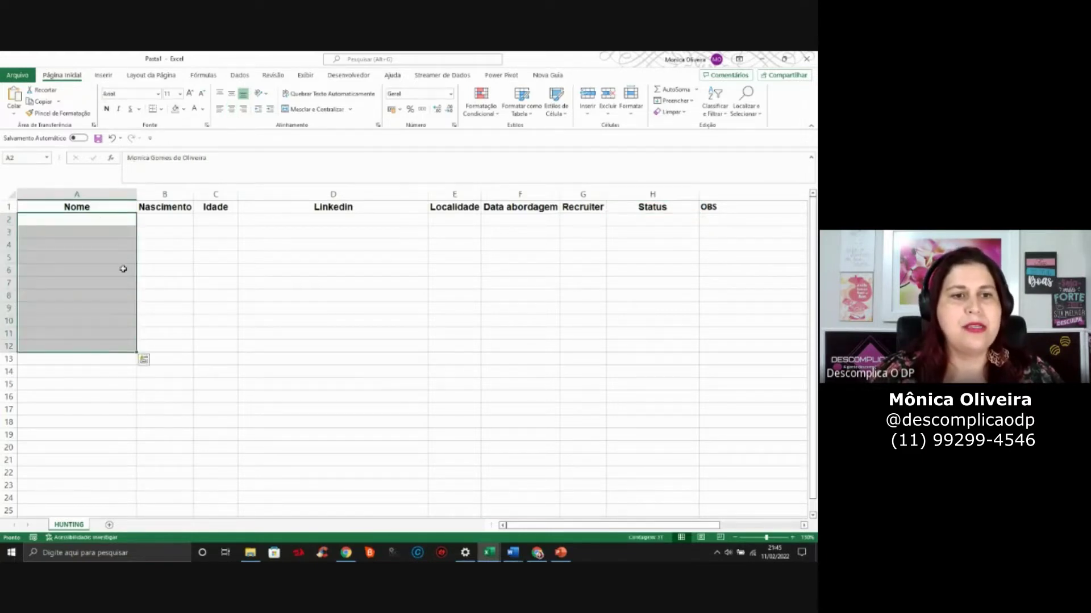
pyautogui.click(203, 115)
pyautogui.click(206, 130)
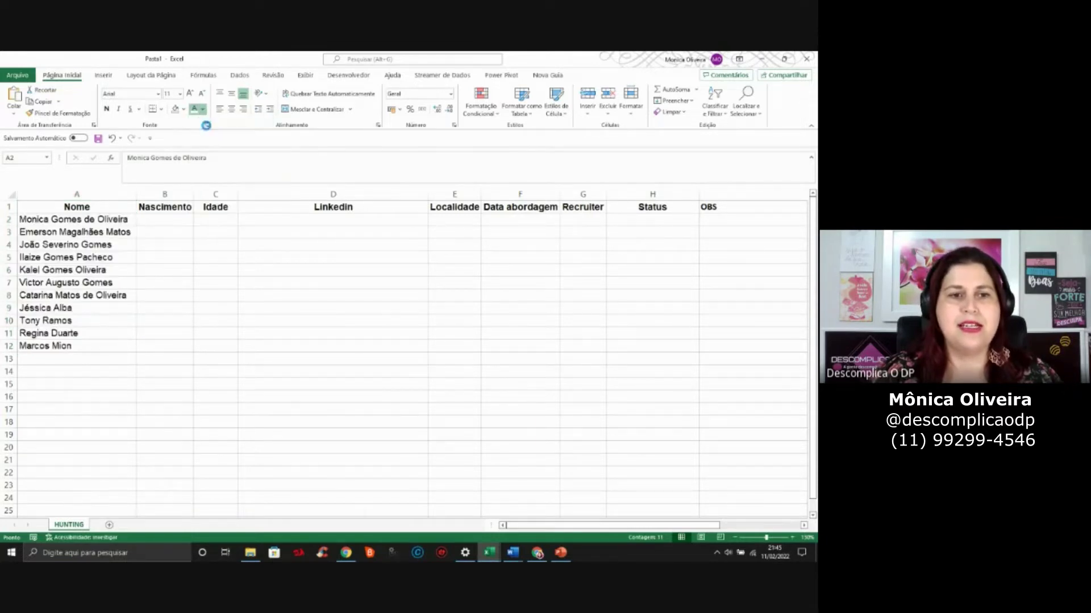
pyautogui.click(143, 308)
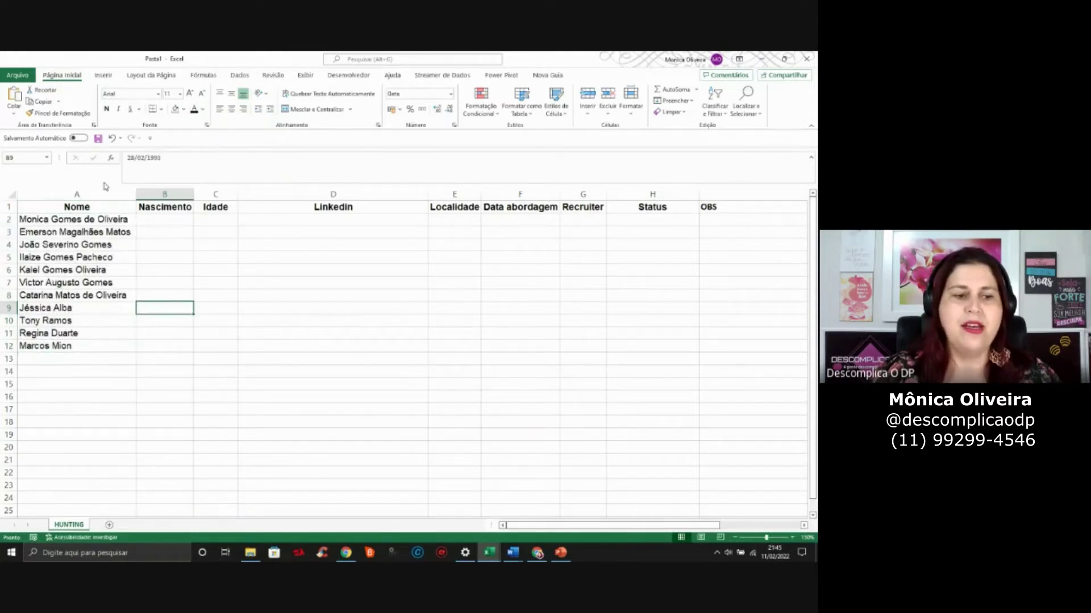
# Show the column B birth dates in black and delete the stray 01/01/2000 date in B13
pyautogui.moveTo(180, 219); pyautogui.dragTo(179, 360)
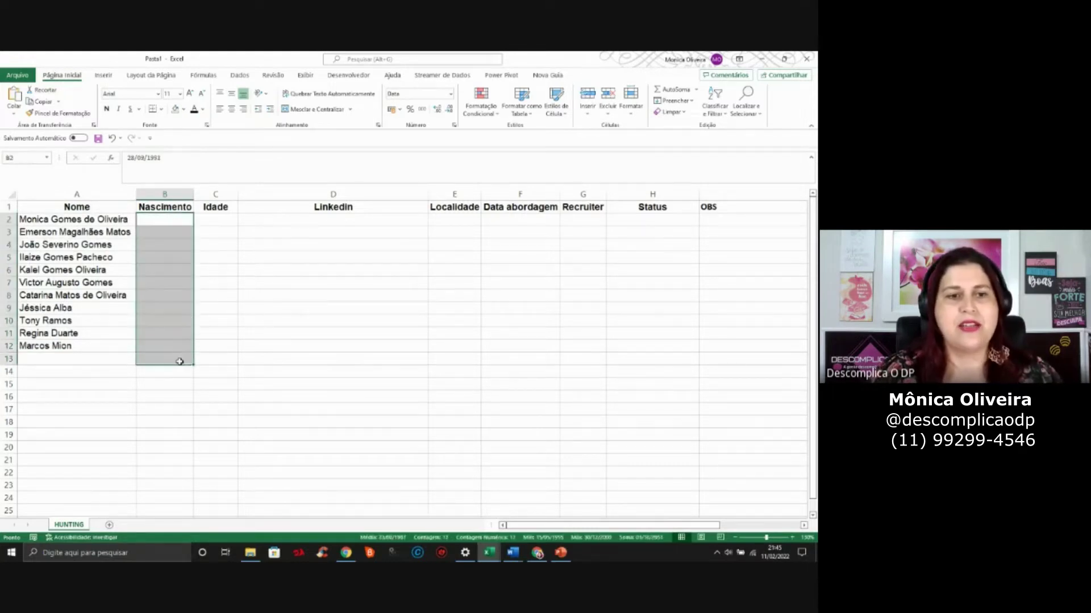
pyautogui.click(194, 108)
pyautogui.click(172, 362)
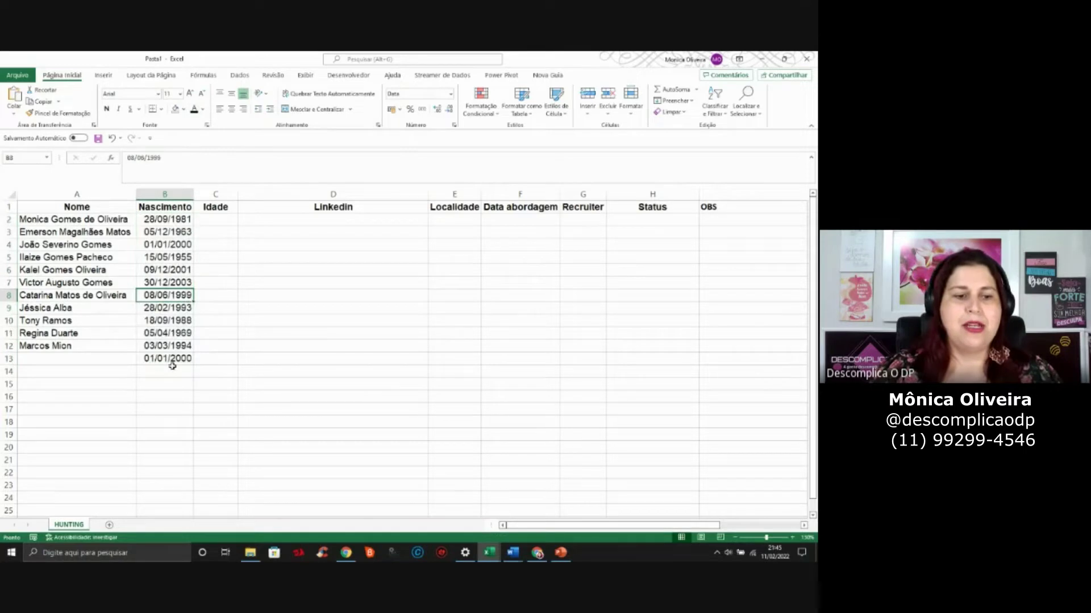
pyautogui.click(101, 363)
pyautogui.click(158, 359)
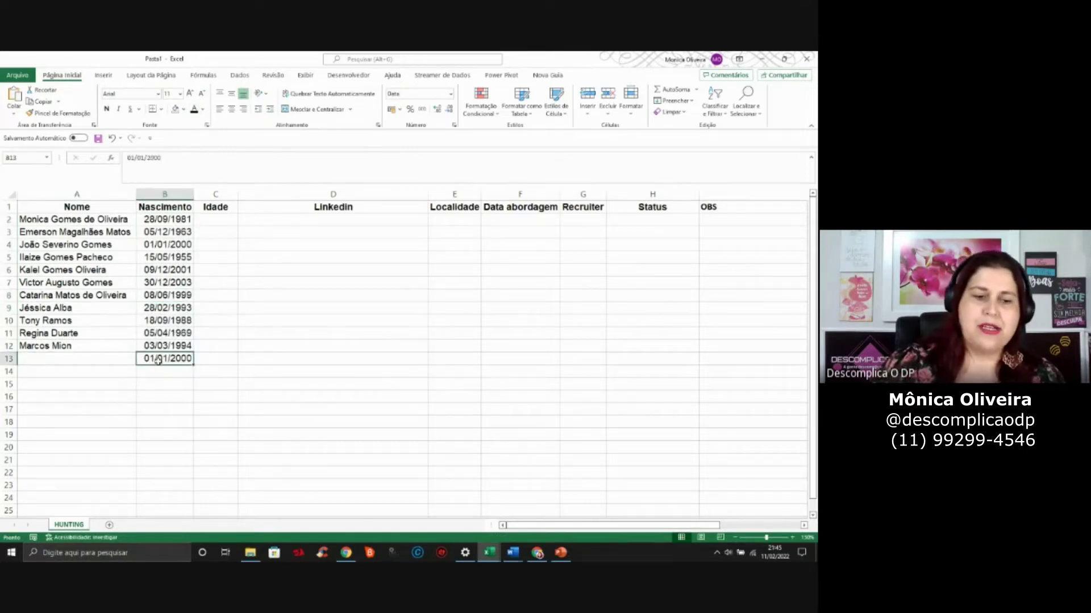
pyautogui.press('Up')
pyautogui.press('Up')
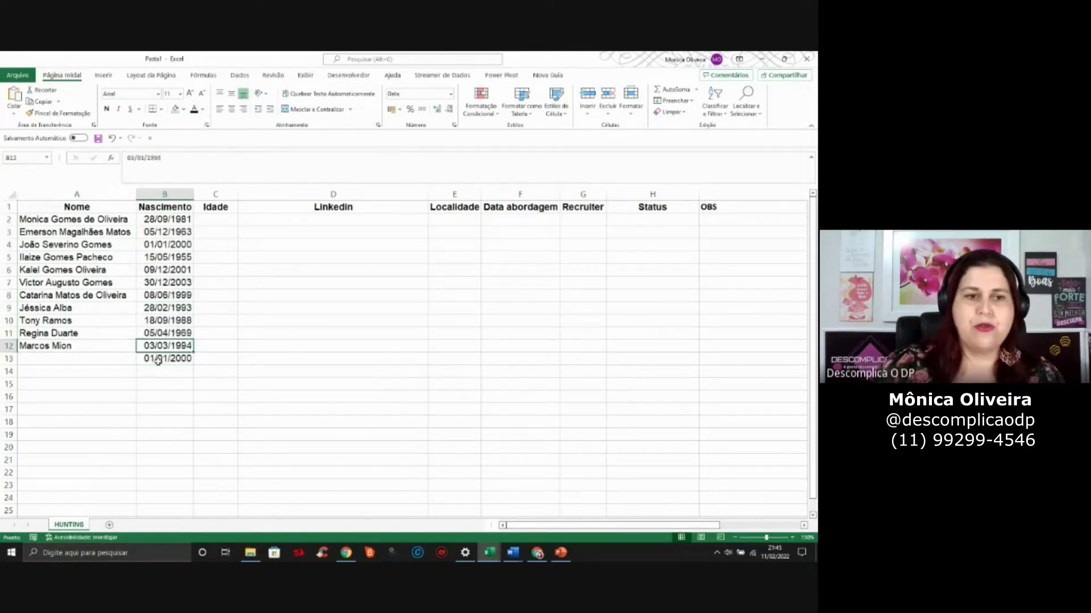
pyautogui.click(158, 360)
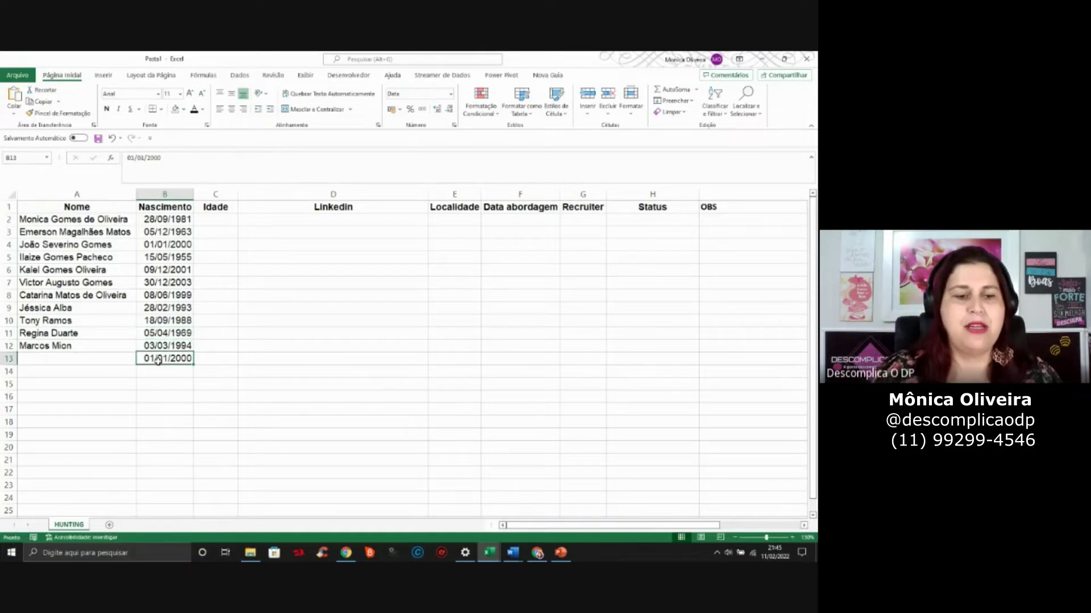
pyautogui.press('Delete')
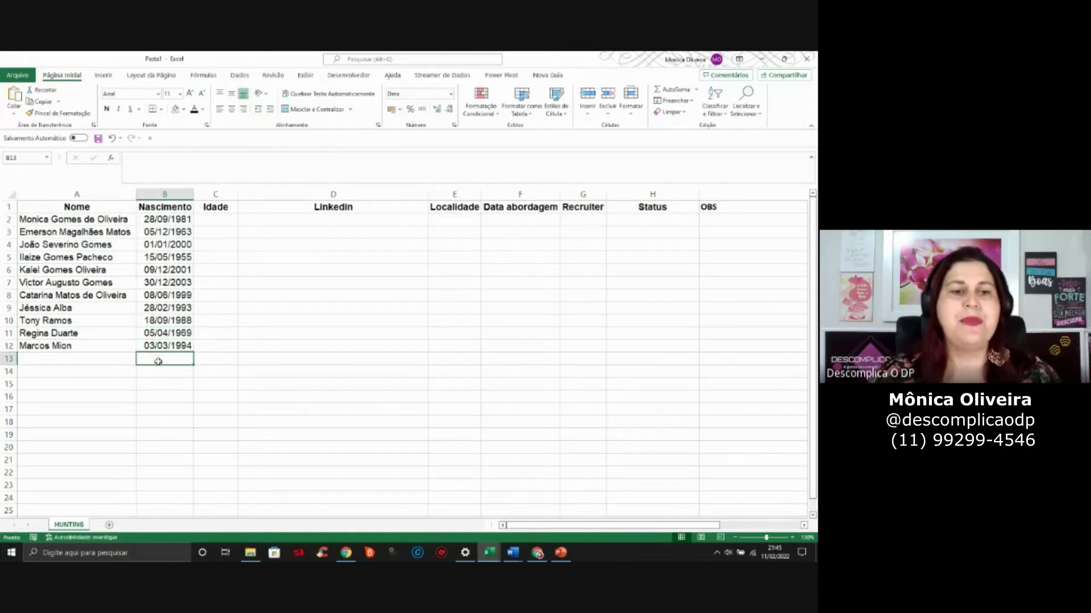
pyautogui.moveTo(183, 219); pyautogui.dragTo(186, 345)
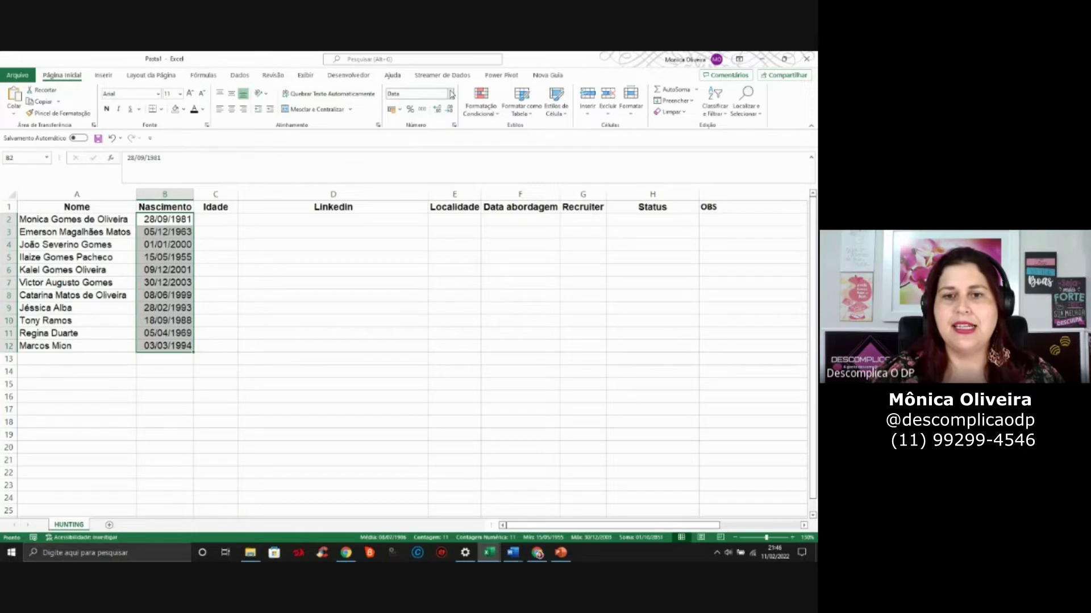
pyautogui.click(451, 95)
pyautogui.click(451, 94)
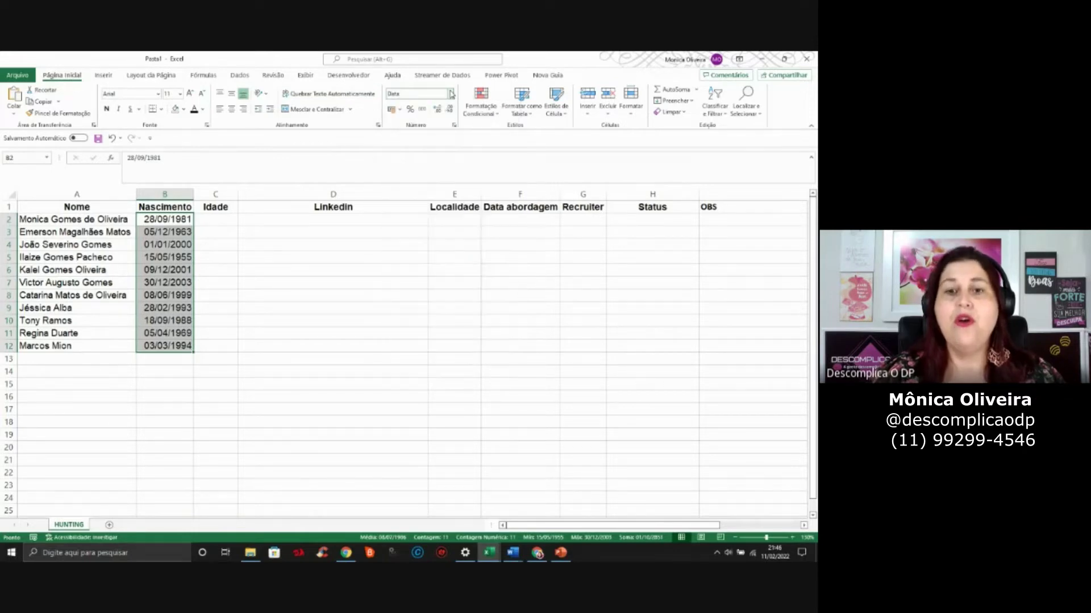
pyautogui.rightClick(174, 273)
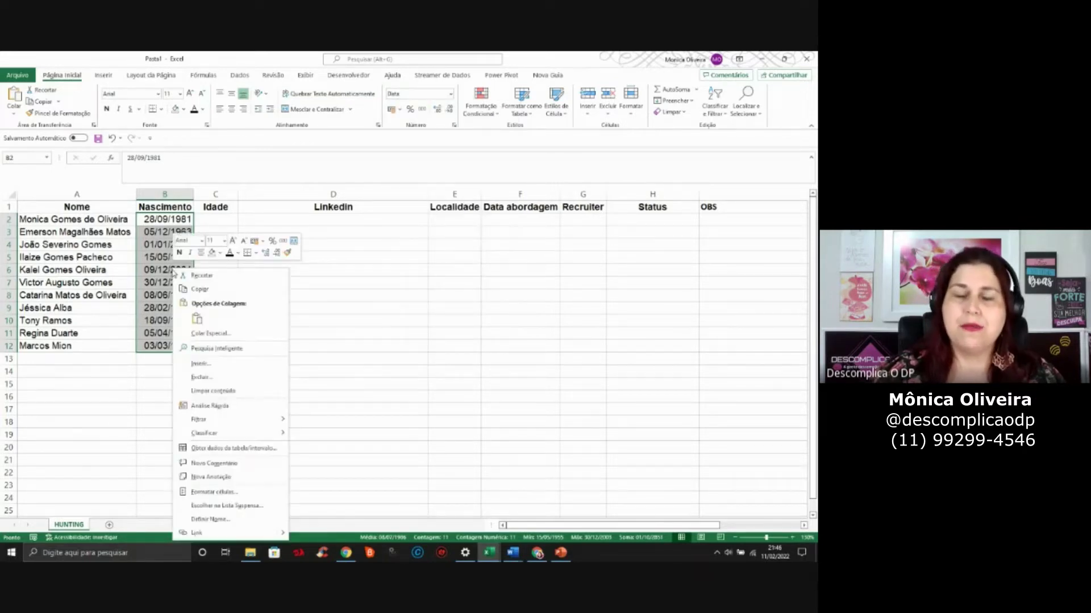
pyautogui.click(227, 492)
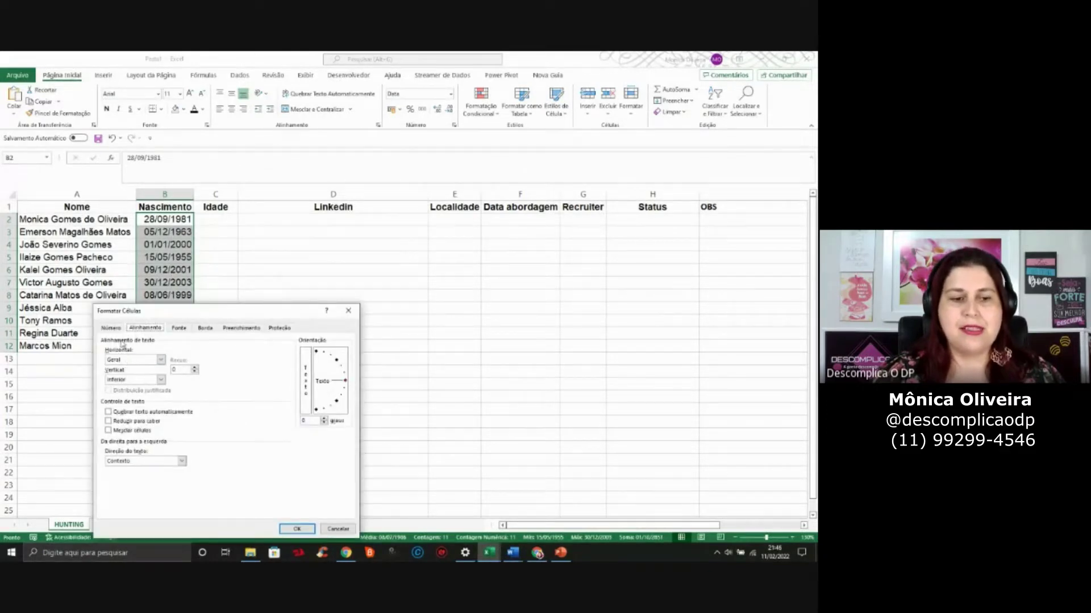
pyautogui.click(112, 328)
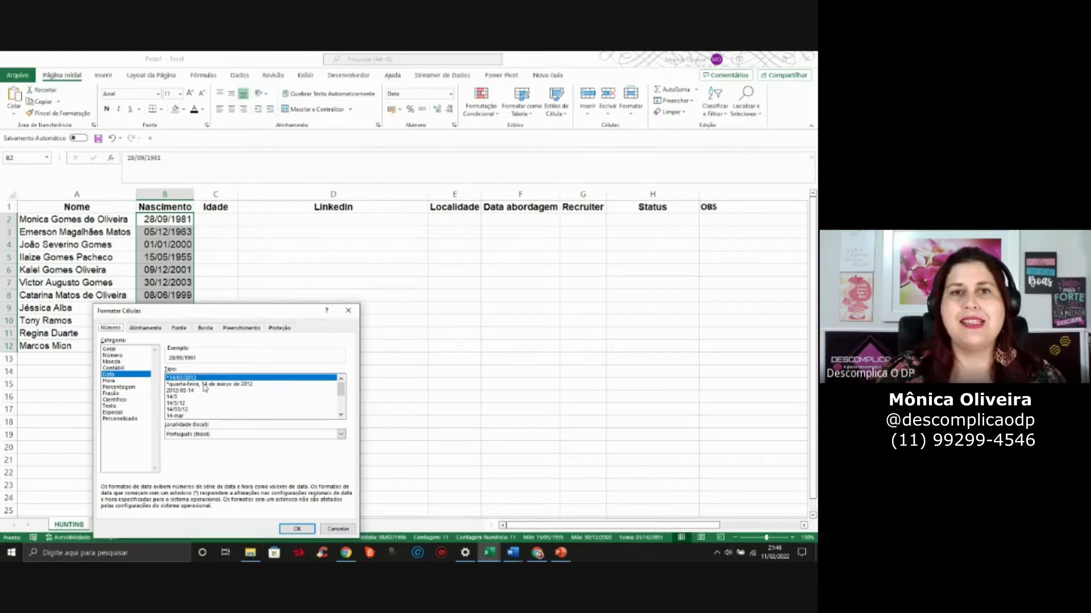
pyautogui.click(182, 410)
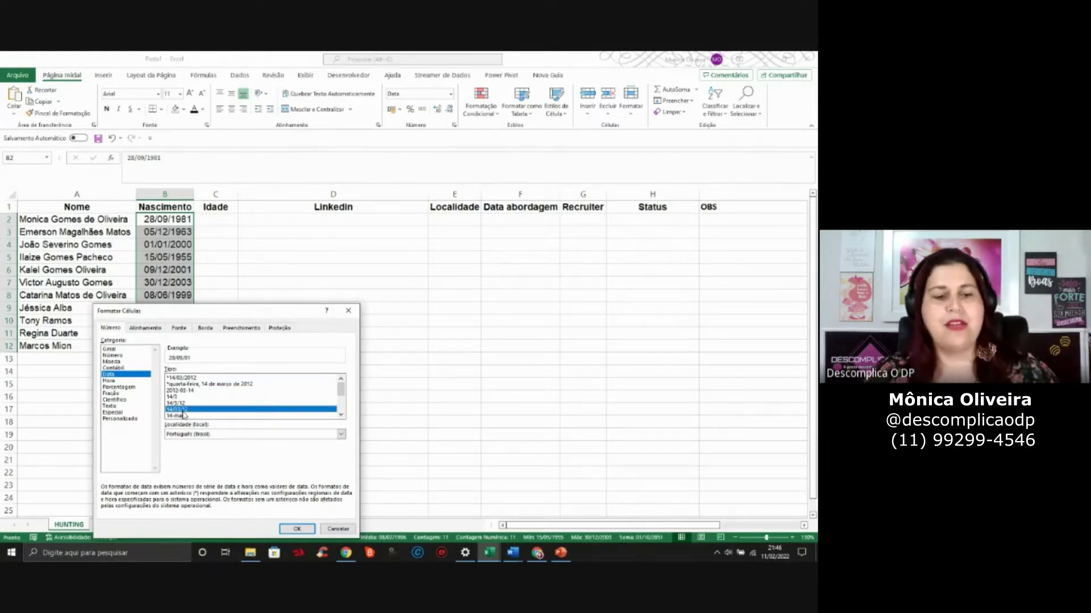
pyautogui.click(196, 384)
pyautogui.click(196, 378)
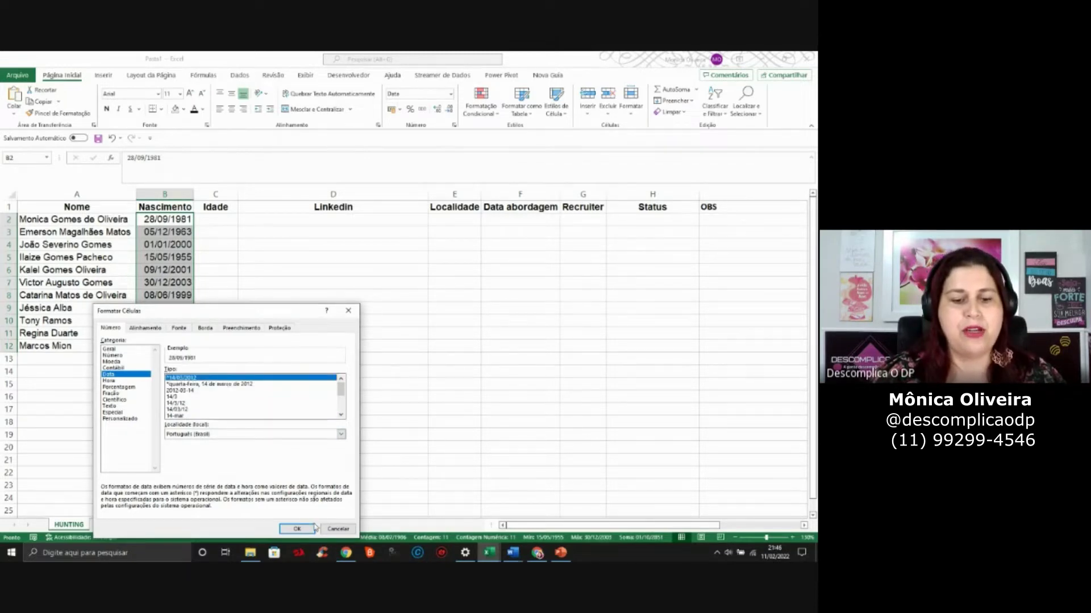
pyautogui.click(296, 529)
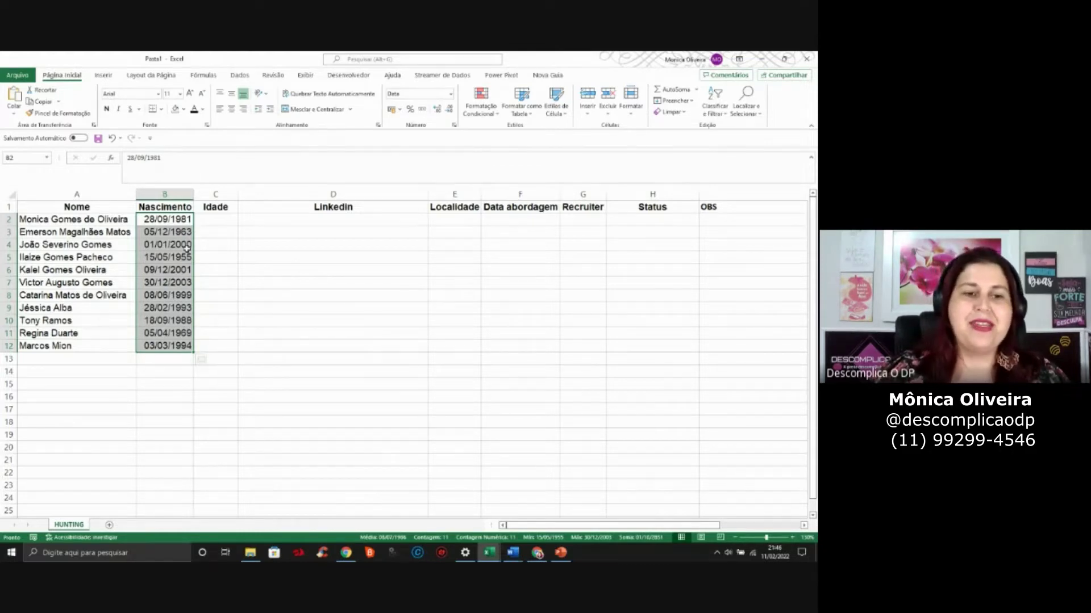
pyautogui.click(208, 225)
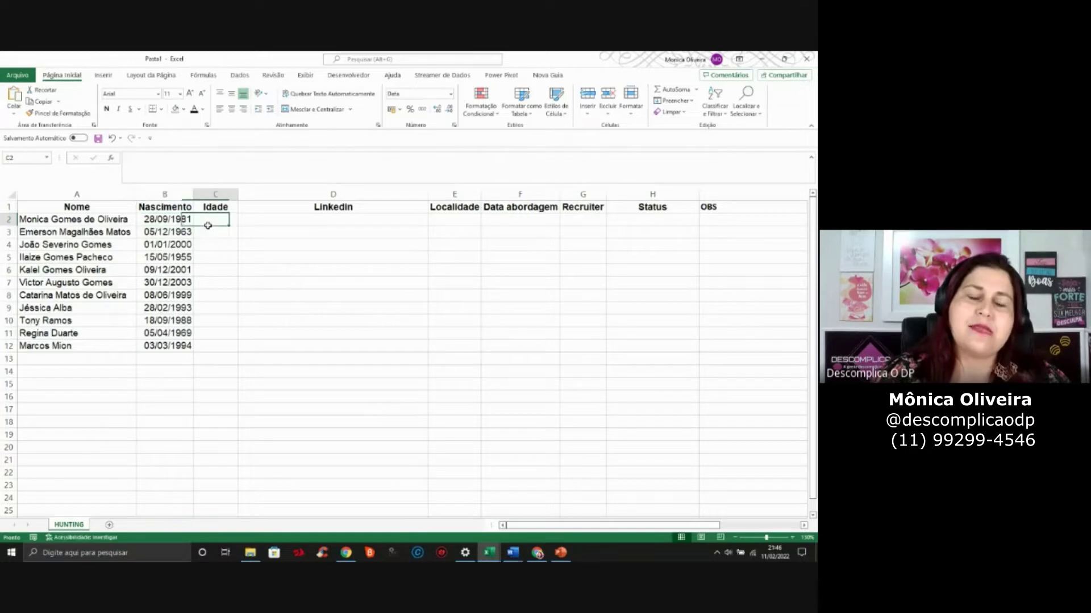
# Enter =(HOJE()-B2)/365 in C2 so the first candidate's age shows 40
pyautogui.press('Left')
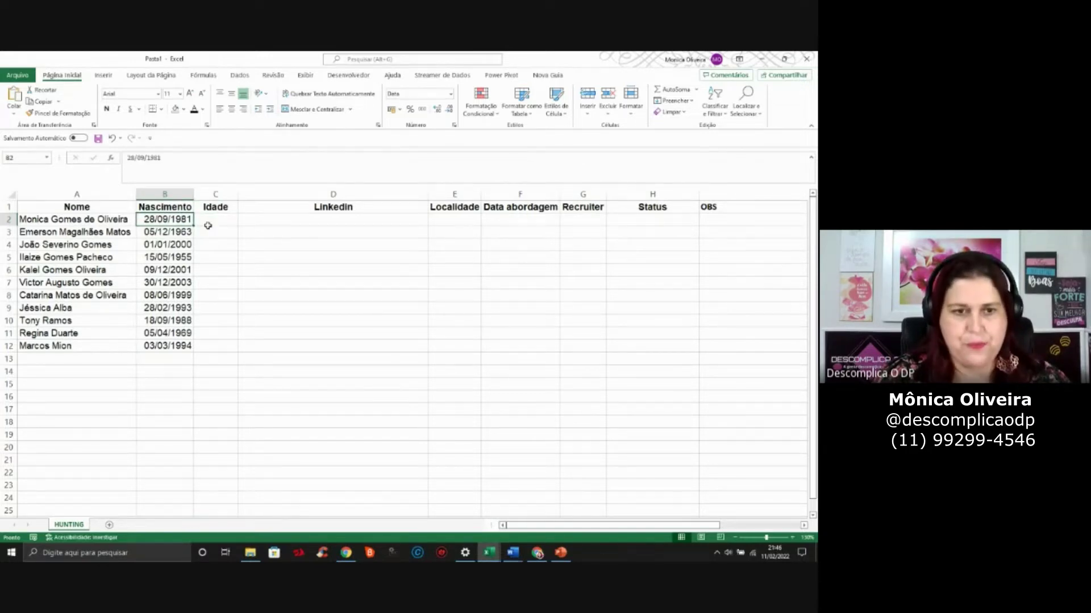
pyautogui.press('Right')
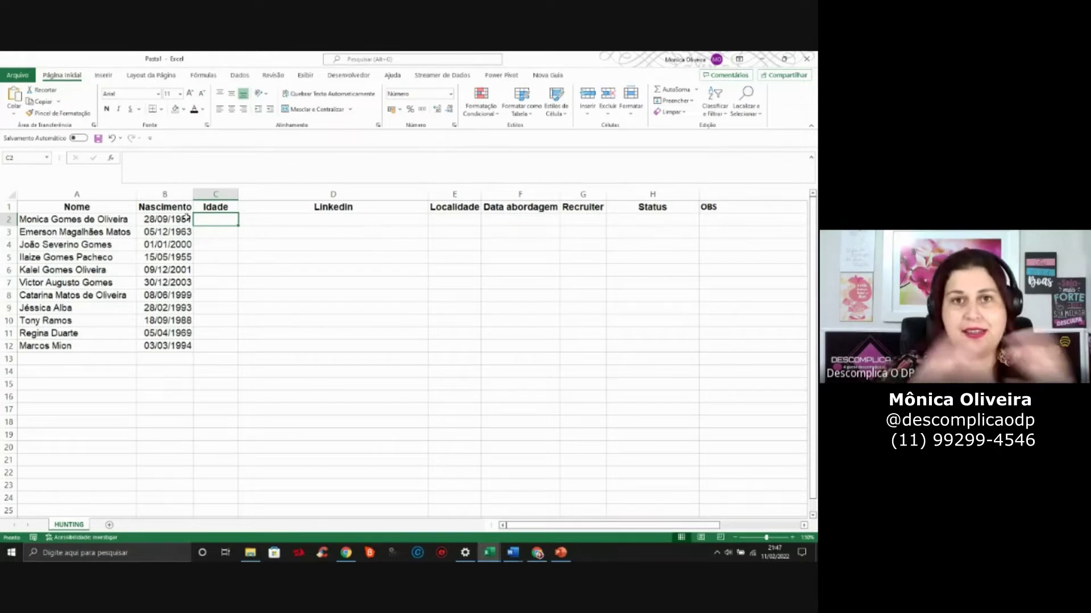
pyautogui.write('=')
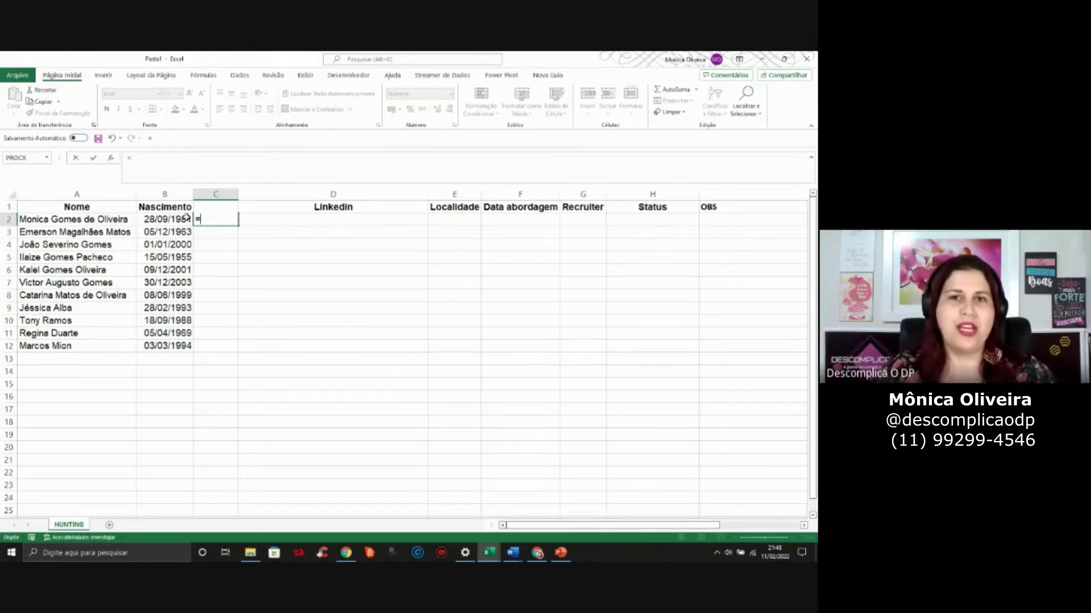
pyautogui.write('(')
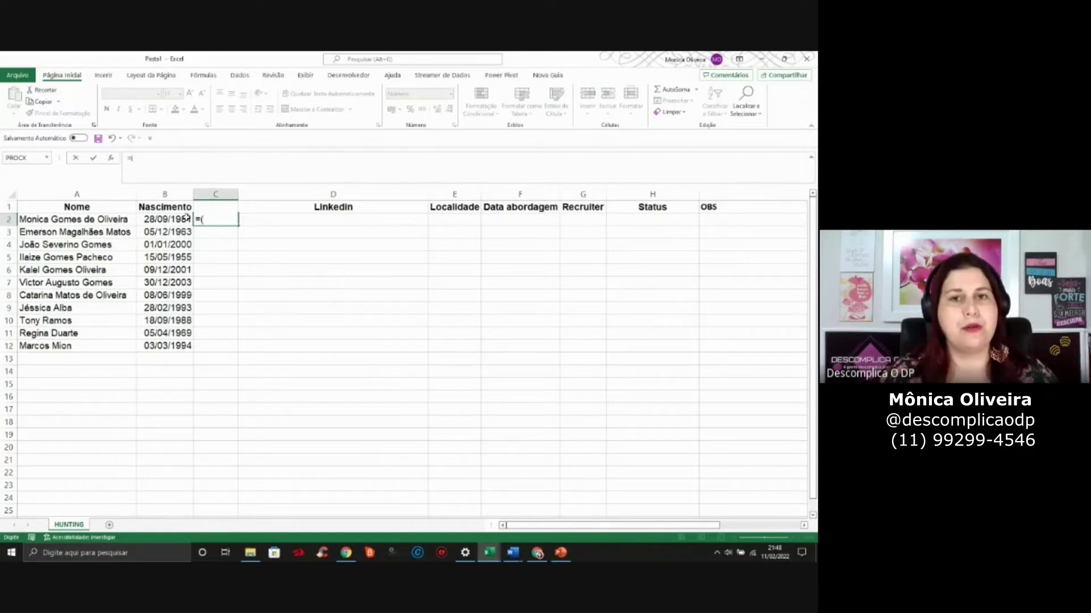
pyautogui.write('HOJE')
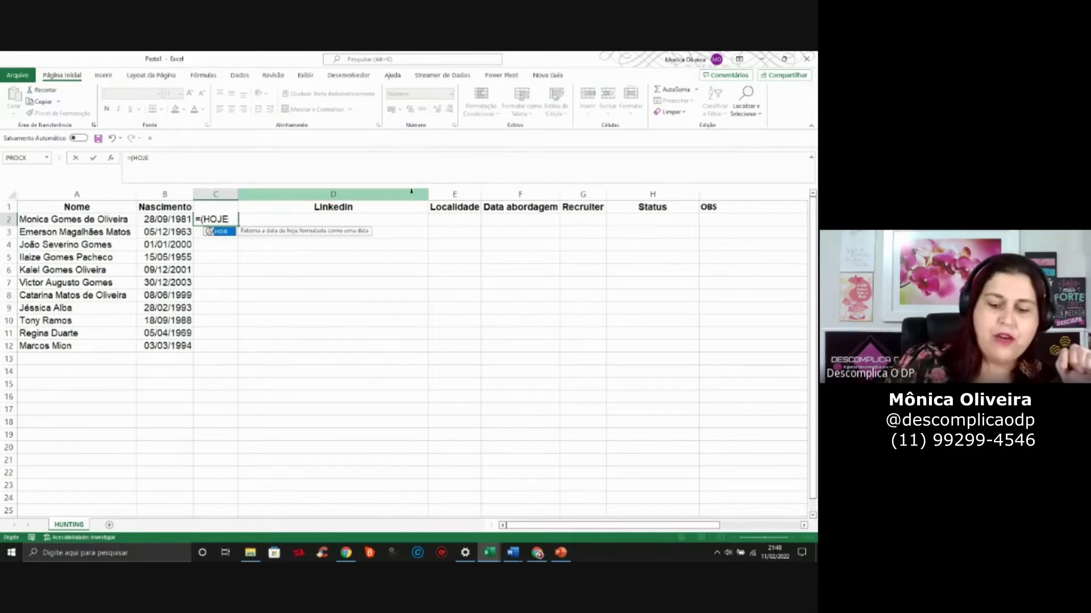
pyautogui.write('()')
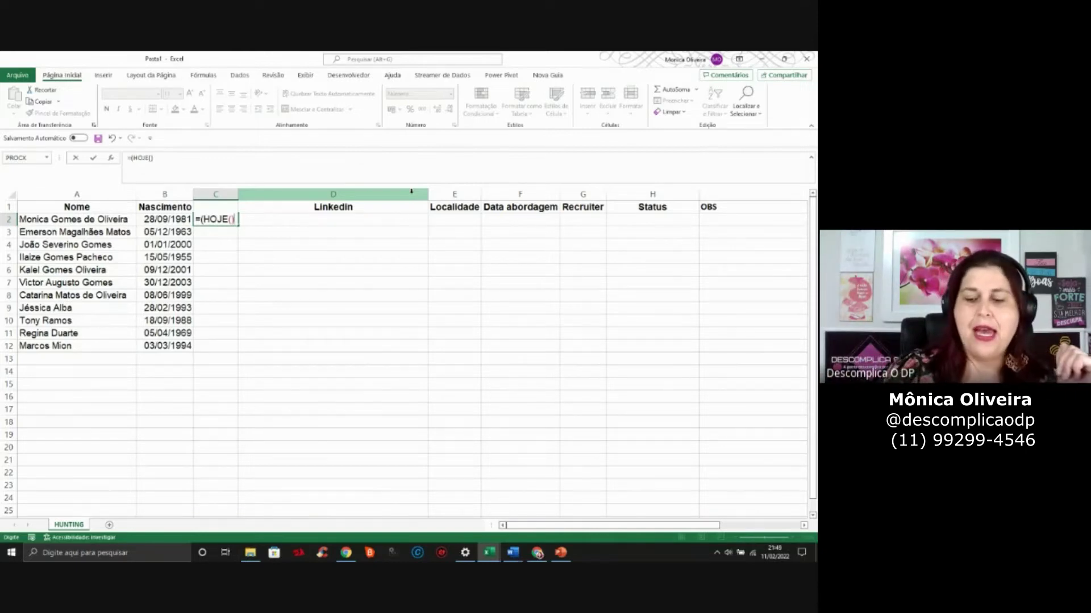
pyautogui.write('-')
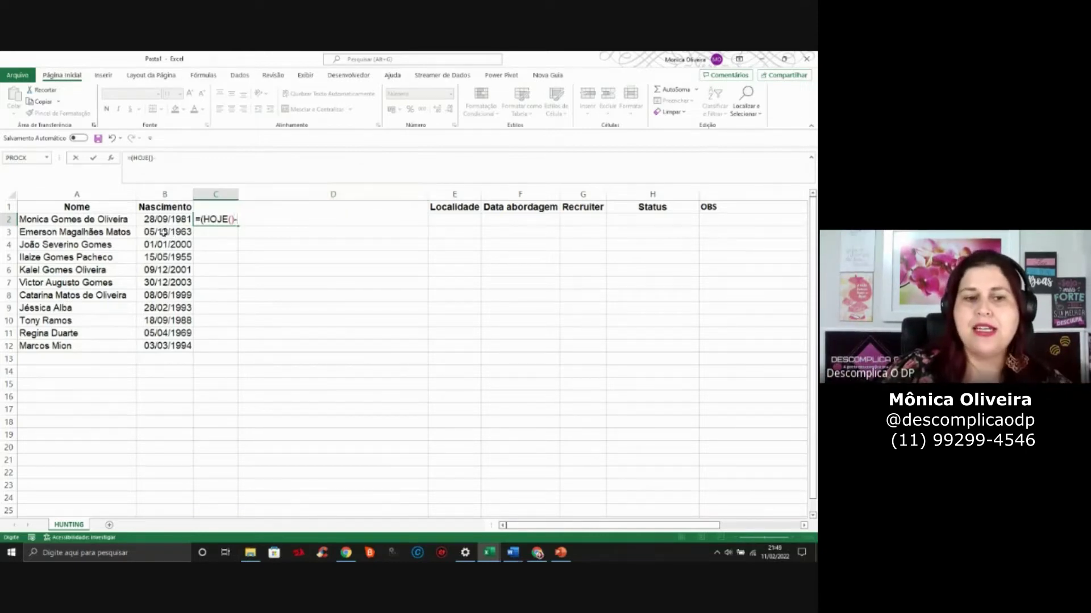
pyautogui.click(164, 222)
pyautogui.write(')')
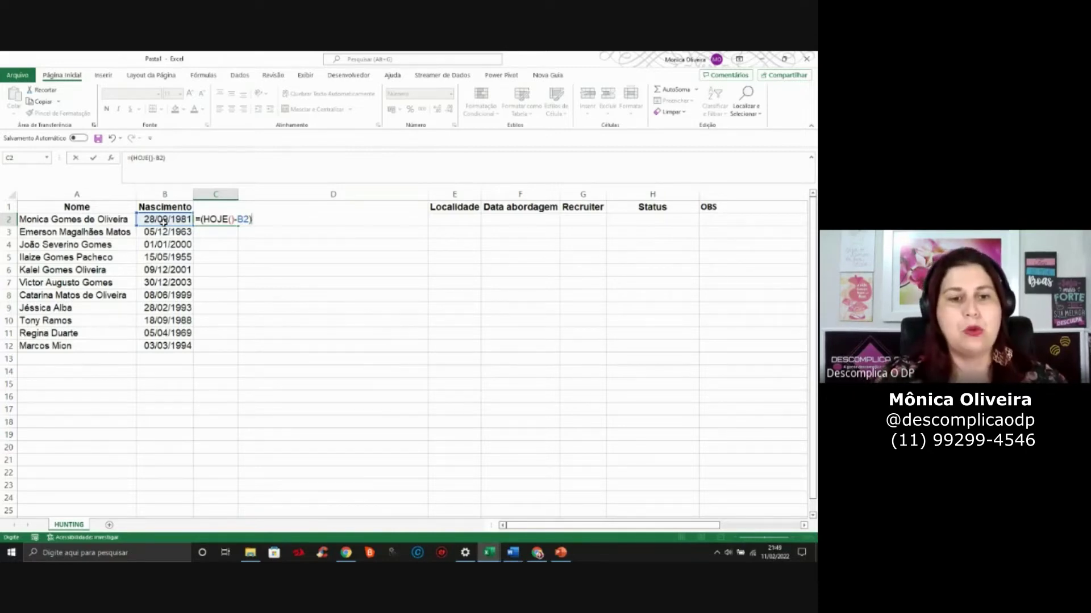
pyautogui.write('365')
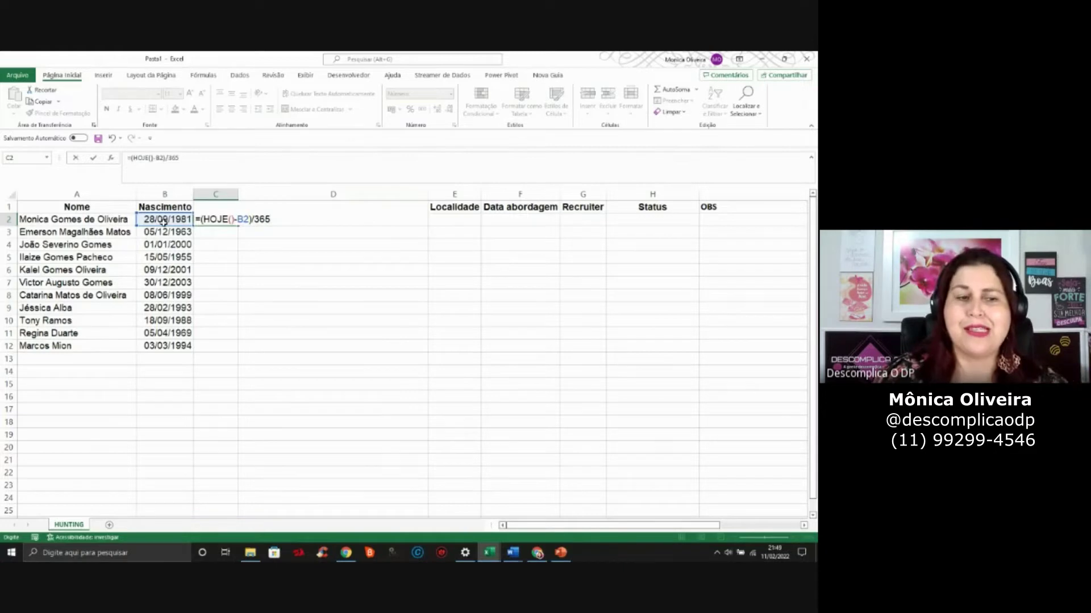
pyautogui.press('Return')
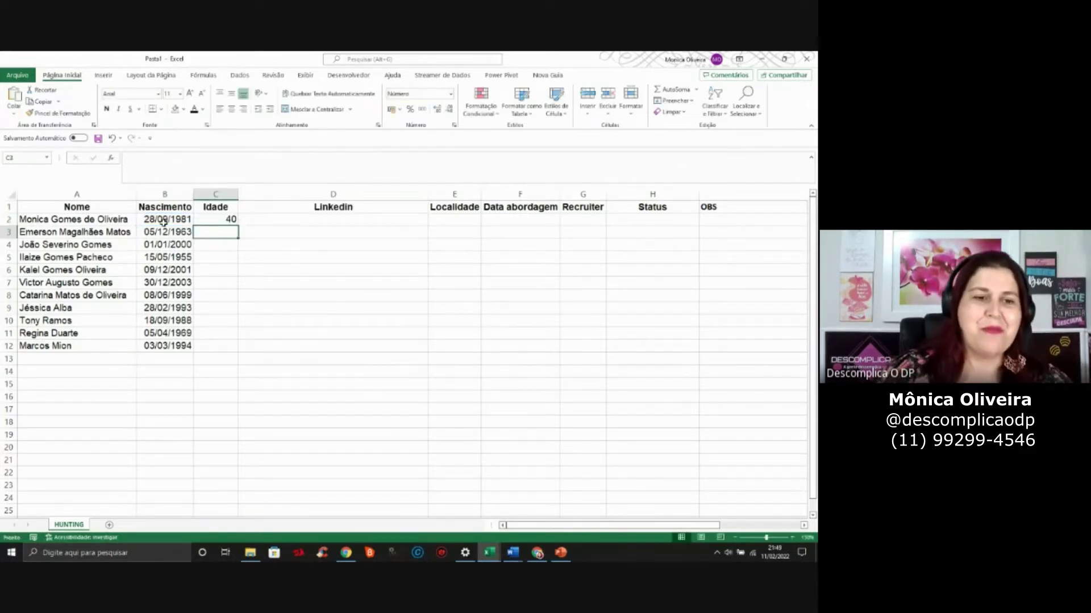
pyautogui.press('Up')
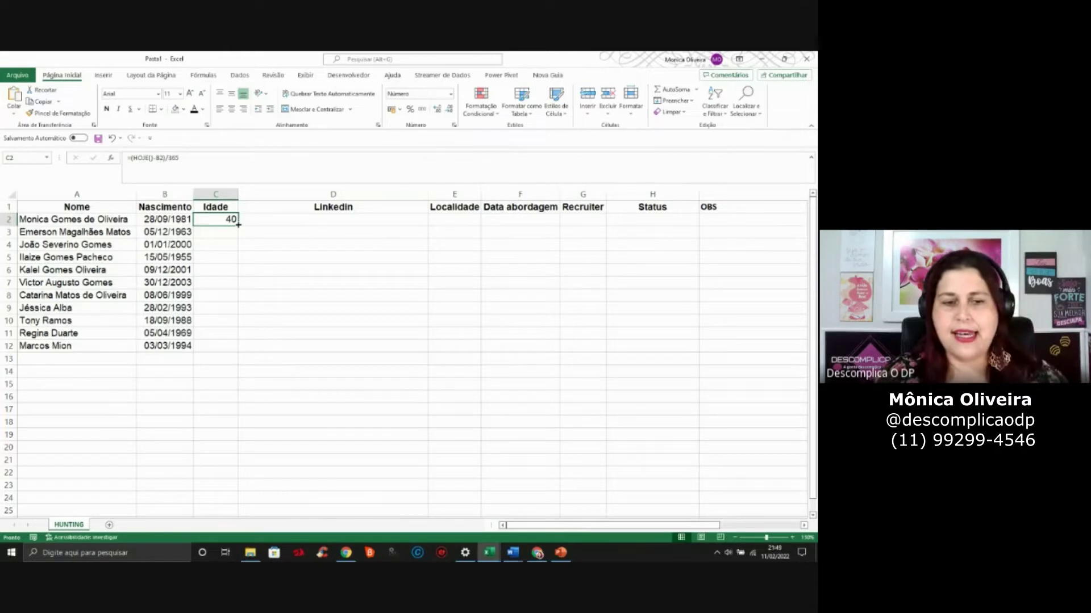
# Fill the age formula down the Idade column to row 14 and check row 13's result
pyautogui.moveTo(237, 226); pyautogui.dragTo(236, 377)
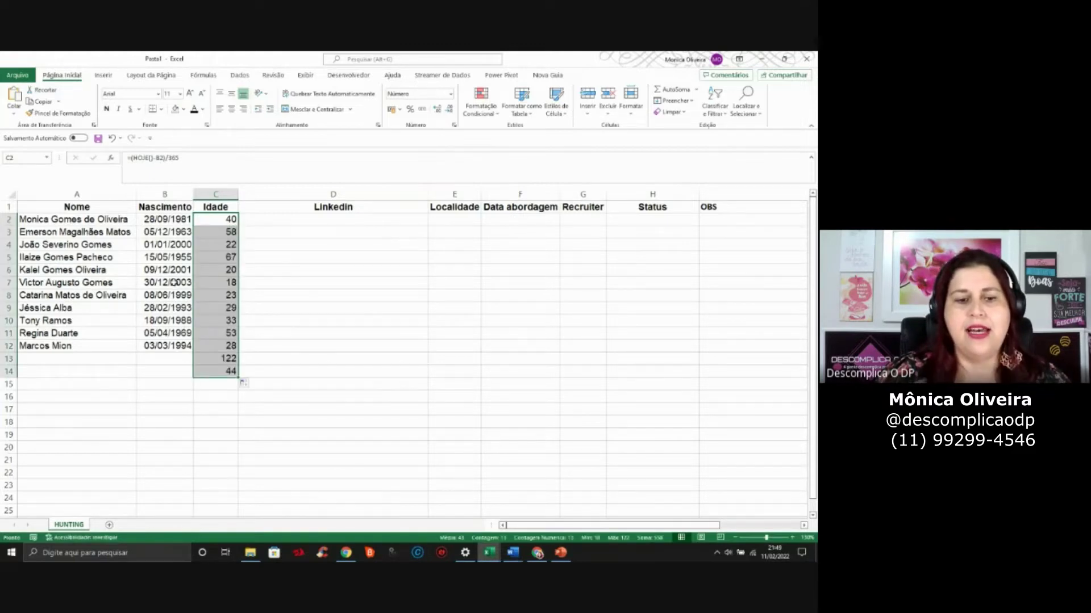
pyautogui.click(83, 362)
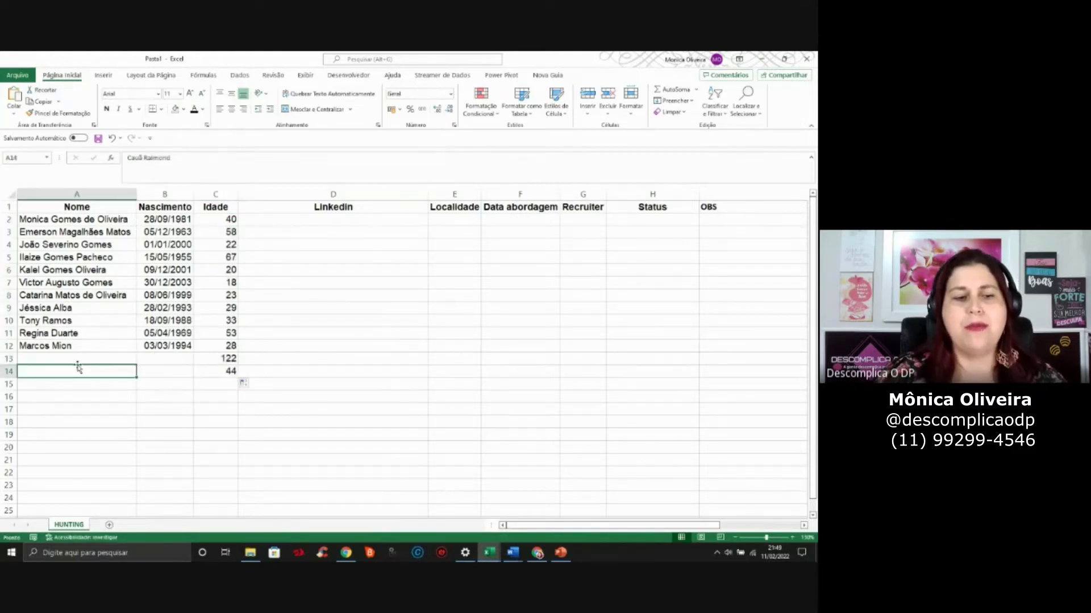
pyautogui.click(197, 362)
pyautogui.click(177, 380)
pyautogui.click(170, 363)
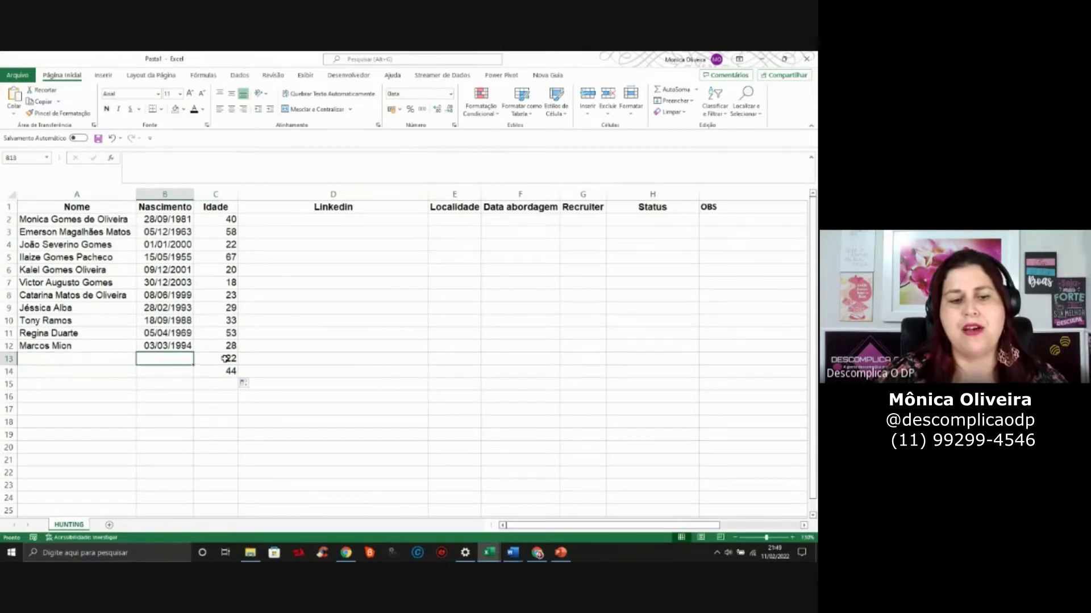
pyautogui.click(224, 359)
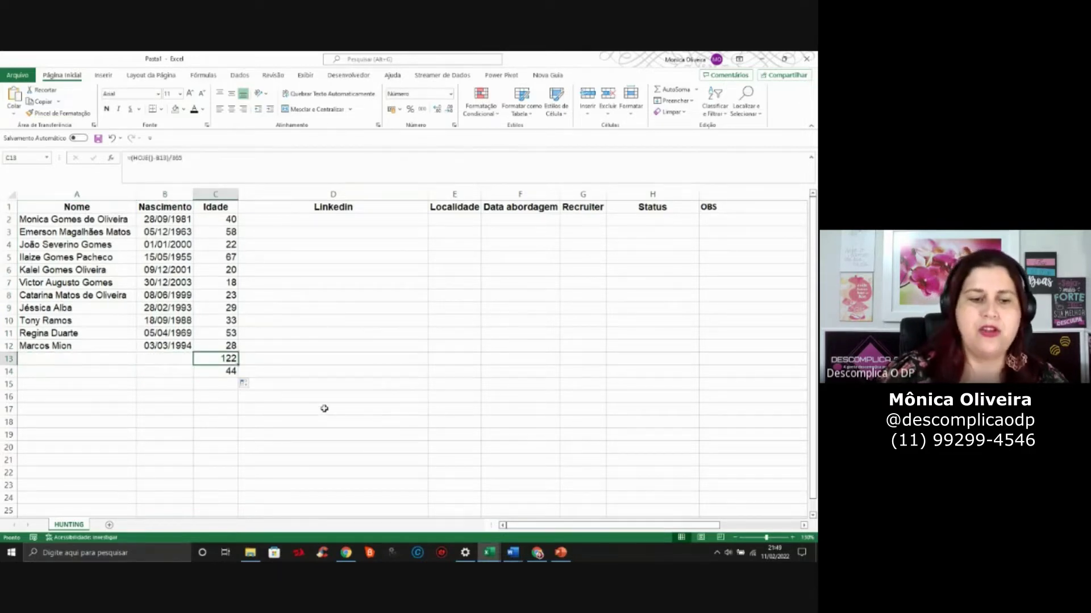
# Enter the row 13 candidate's name and make row 14's hidden name and date visible
pyautogui.press('Left')
pyautogui.hotkey('shift', 'Left')
pyautogui.press('Return')
pyautogui.moveTo(104, 378); pyautogui.dragTo(153, 372)
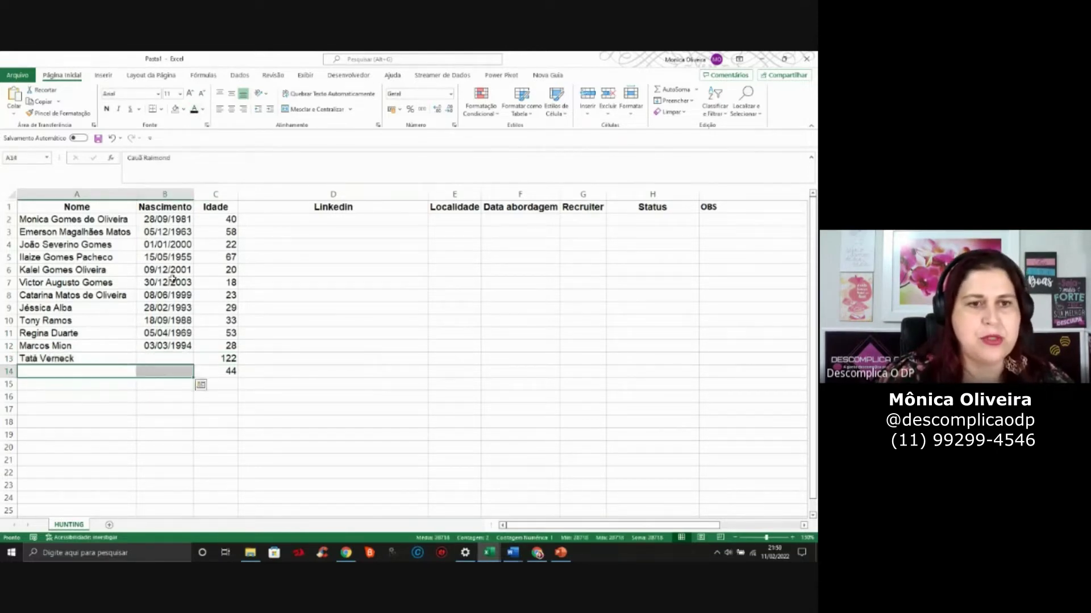
pyautogui.click(194, 110)
# Enter 01/04/1990 as B13's birth date so C13 shows age 32
pyautogui.click(186, 359)
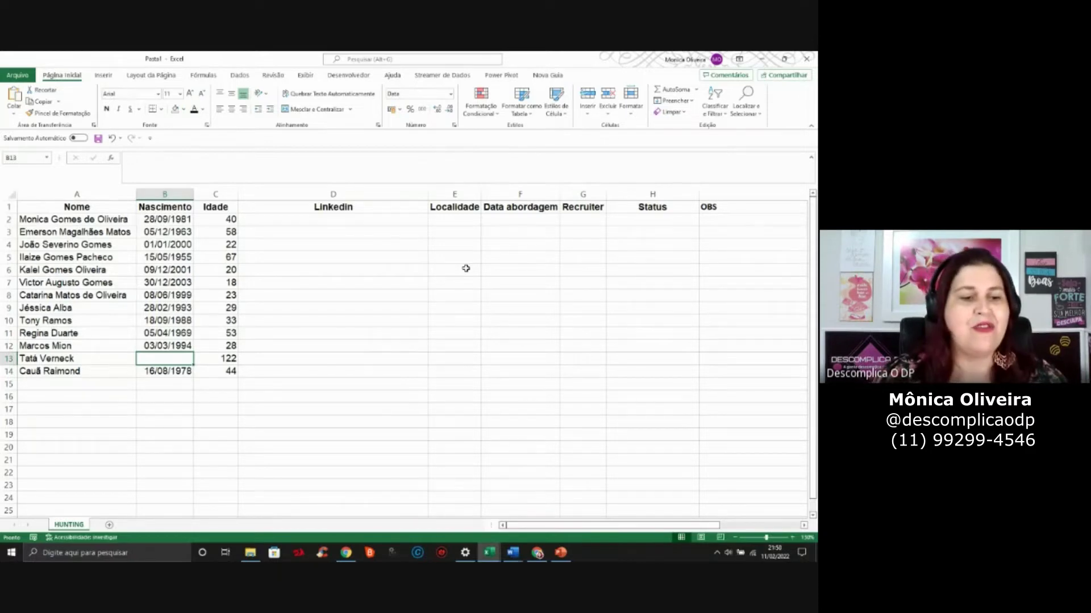
pyautogui.write('01/0')
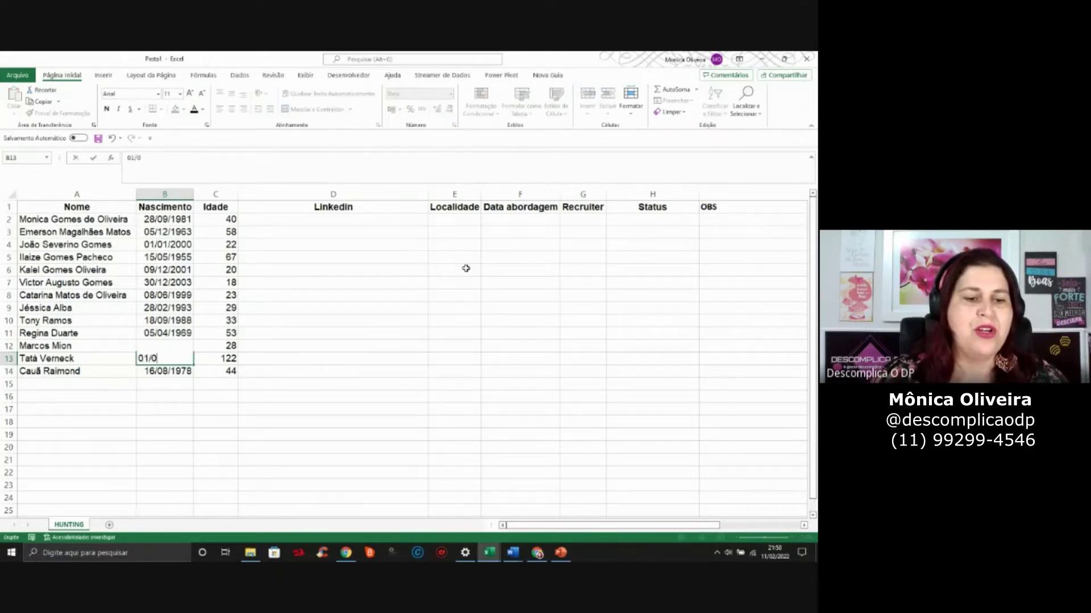
pyautogui.write('4/199')
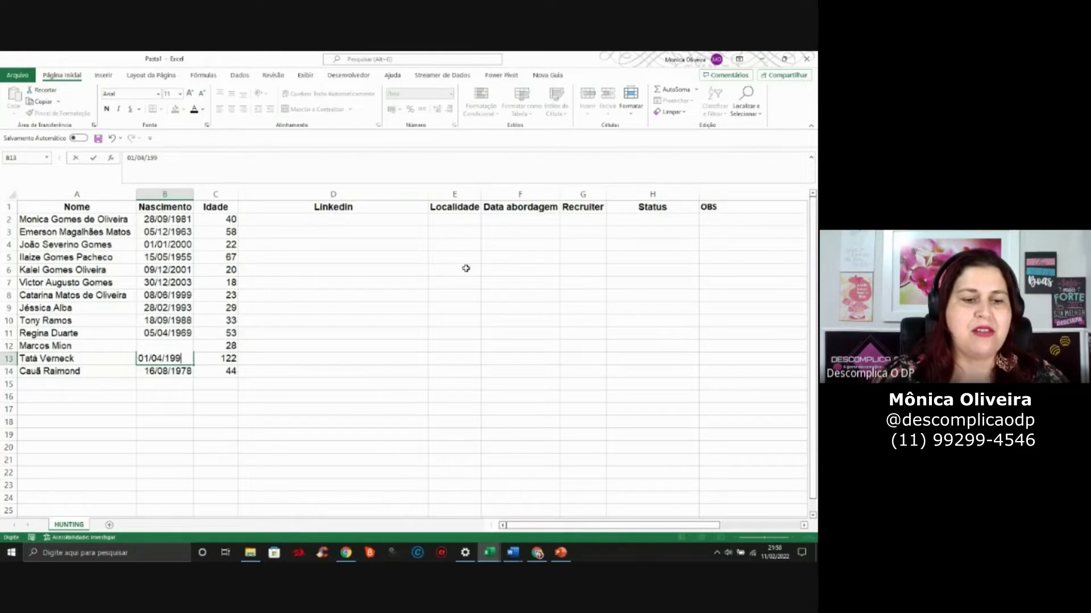
pyautogui.write('0')
pyautogui.press('Return')
pyautogui.press('Up')
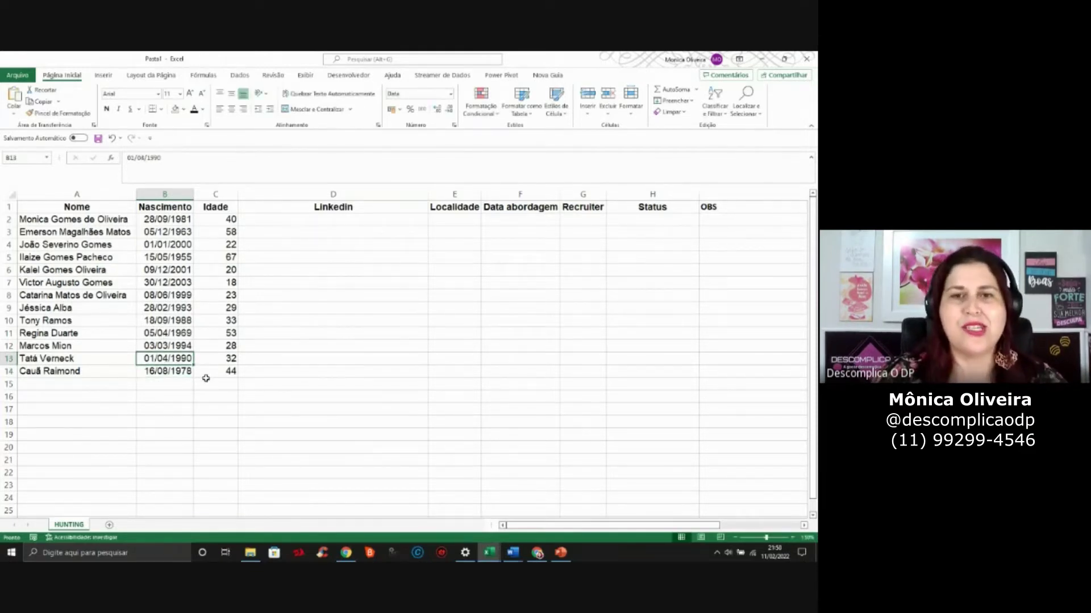
pyautogui.click(202, 330)
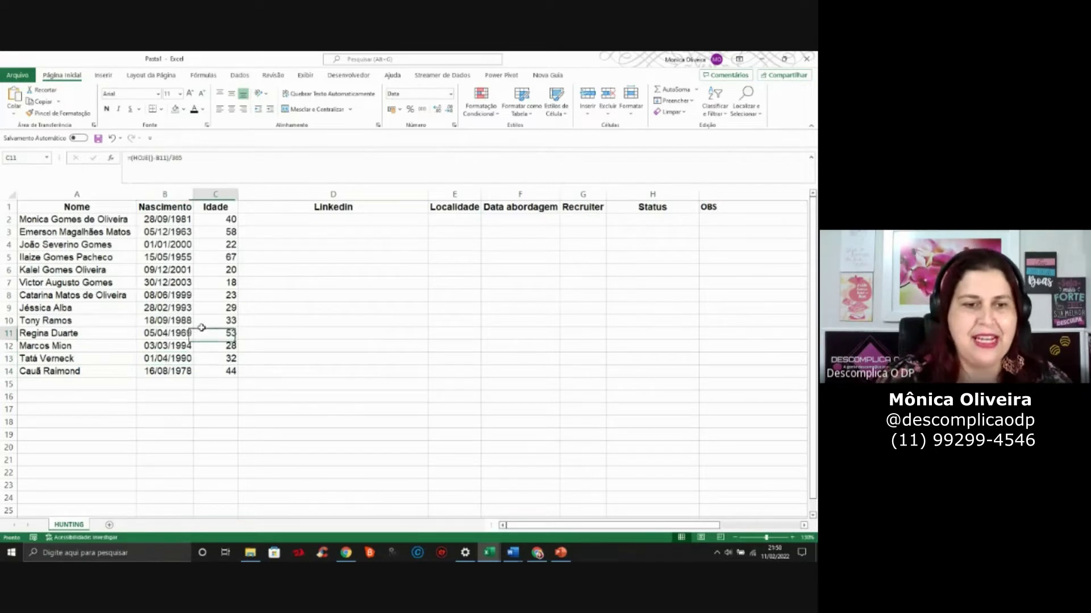
# Reveal the hidden LinkedIn URL in D2 as dark text and select the Localidade cells below the header
pyautogui.moveTo(92, 204); pyautogui.dragTo(109, 383)
pyautogui.moveTo(161, 211); pyautogui.dragTo(177, 389)
pyautogui.moveTo(227, 209); pyautogui.dragTo(318, 385)
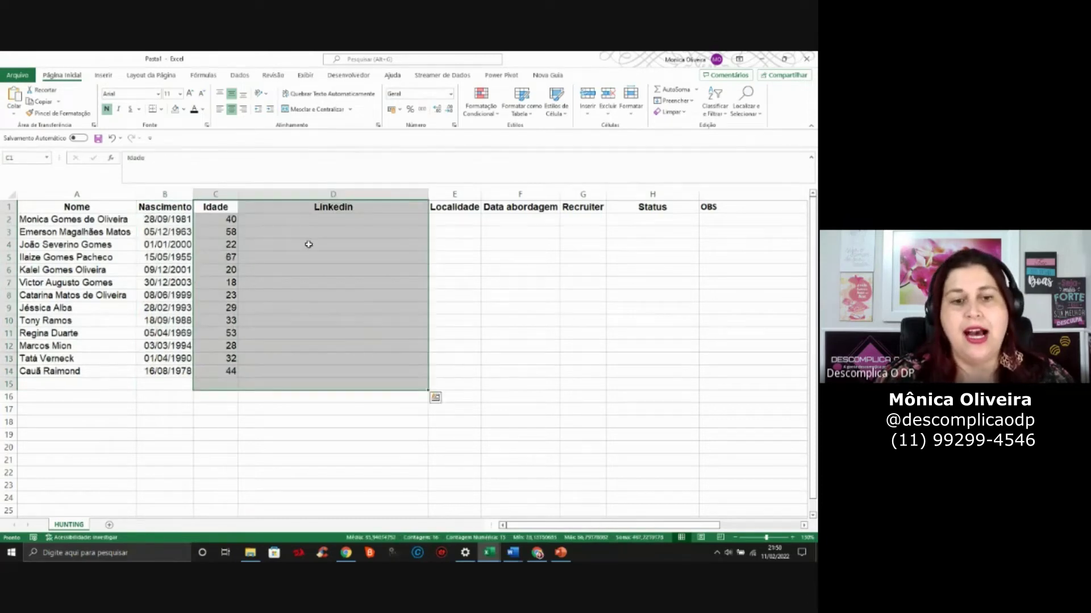
pyautogui.click(324, 220)
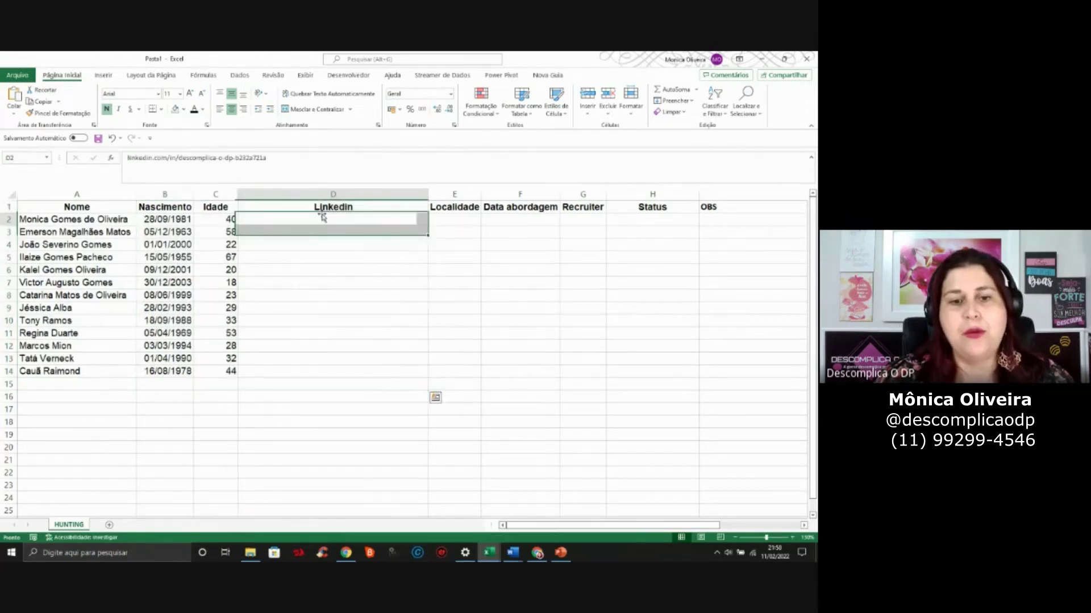
pyautogui.click(194, 110)
pyautogui.click(358, 282)
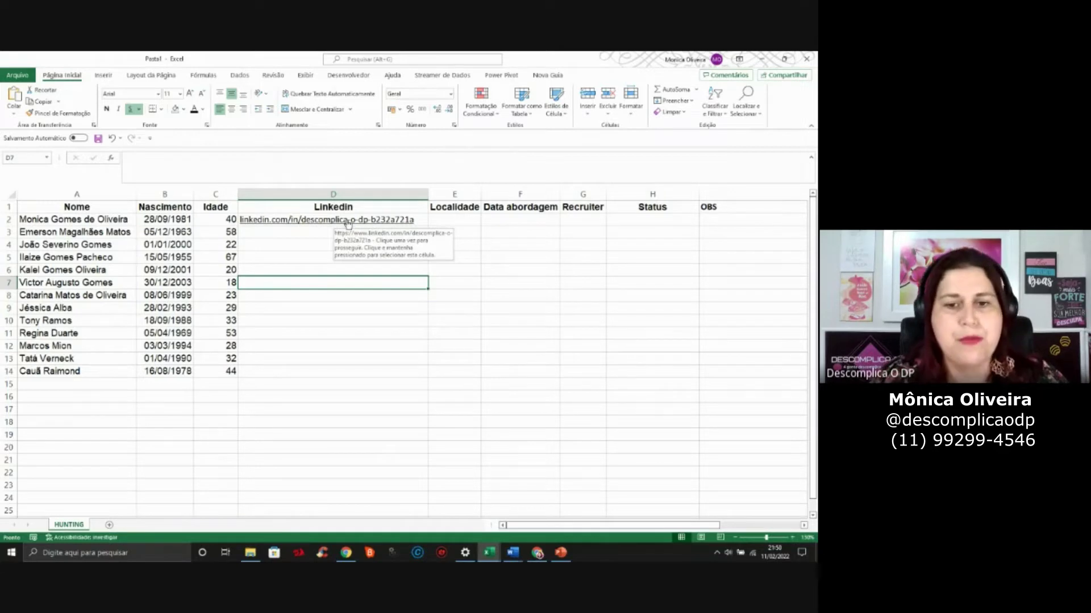
pyautogui.click(446, 231)
pyautogui.click(396, 240)
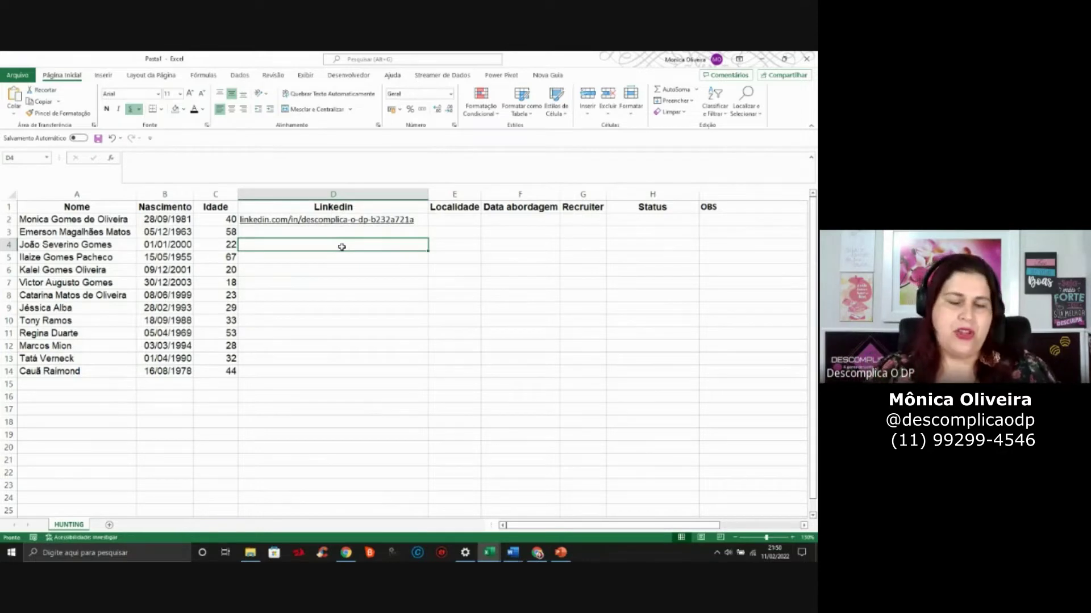
pyautogui.moveTo(459, 228); pyautogui.dragTo(458, 370)
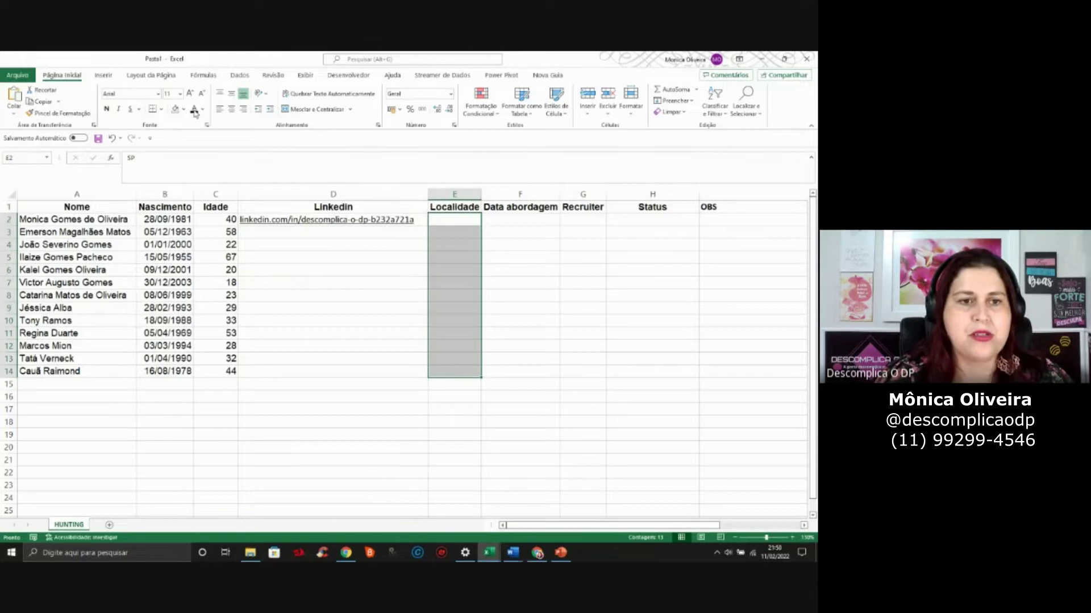
# Reveal the Localidade state codes (SP, MG, BA, PR) in column E
pyautogui.write('SP SP SP MG SP BA BA SP MG MG PR PR SP')
pyautogui.click(446, 223)
pyautogui.click(450, 267)
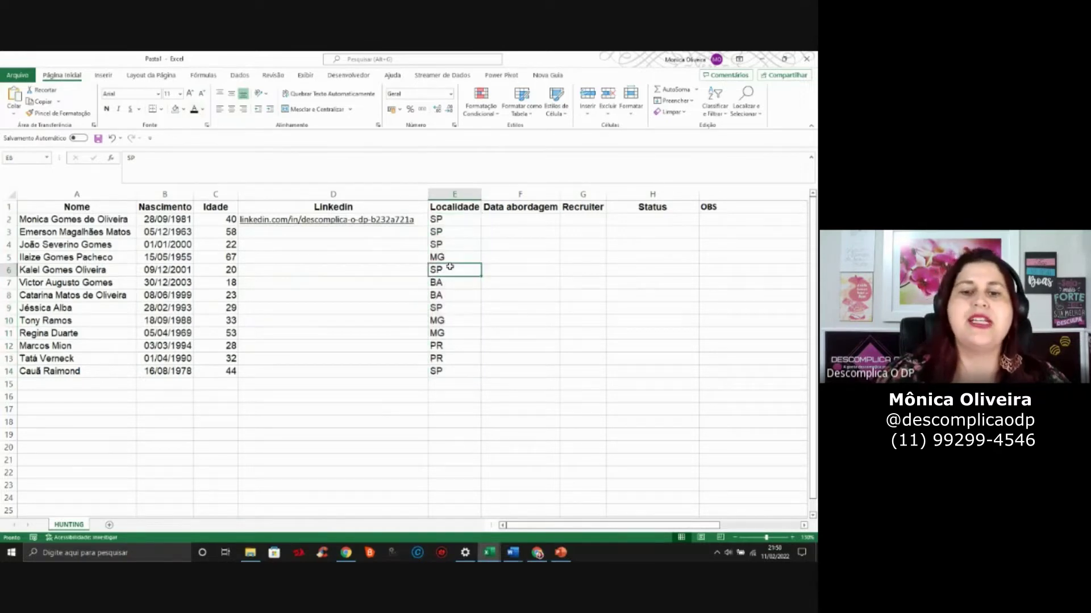
pyautogui.click(455, 290)
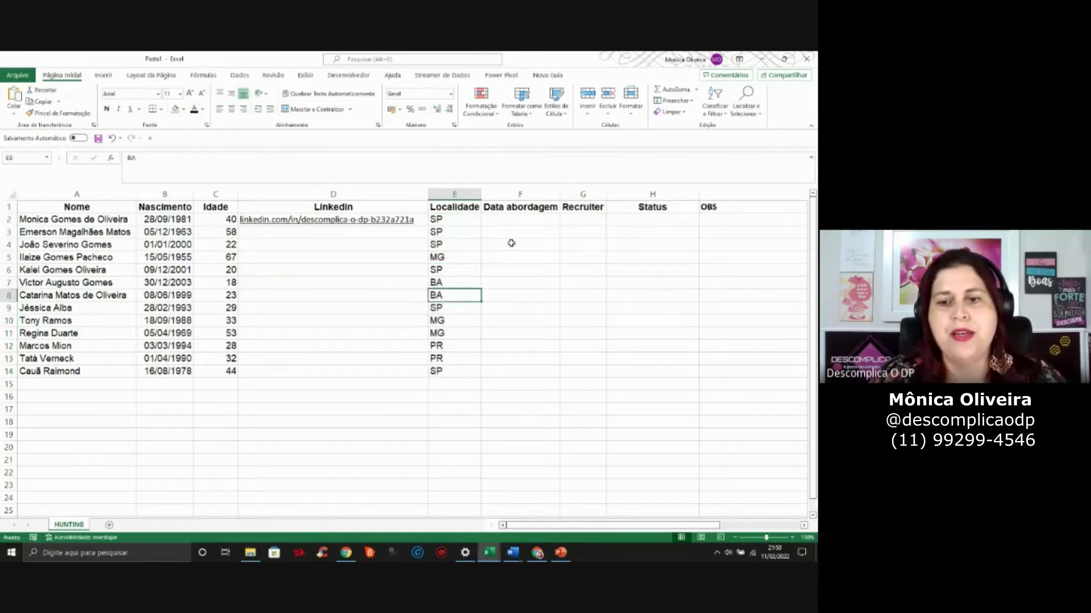
# Reveal the Data abordagem dates in F2:F14, then select the Recruiter cells down to row 14
pyautogui.moveTo(511, 222); pyautogui.dragTo(513, 373)
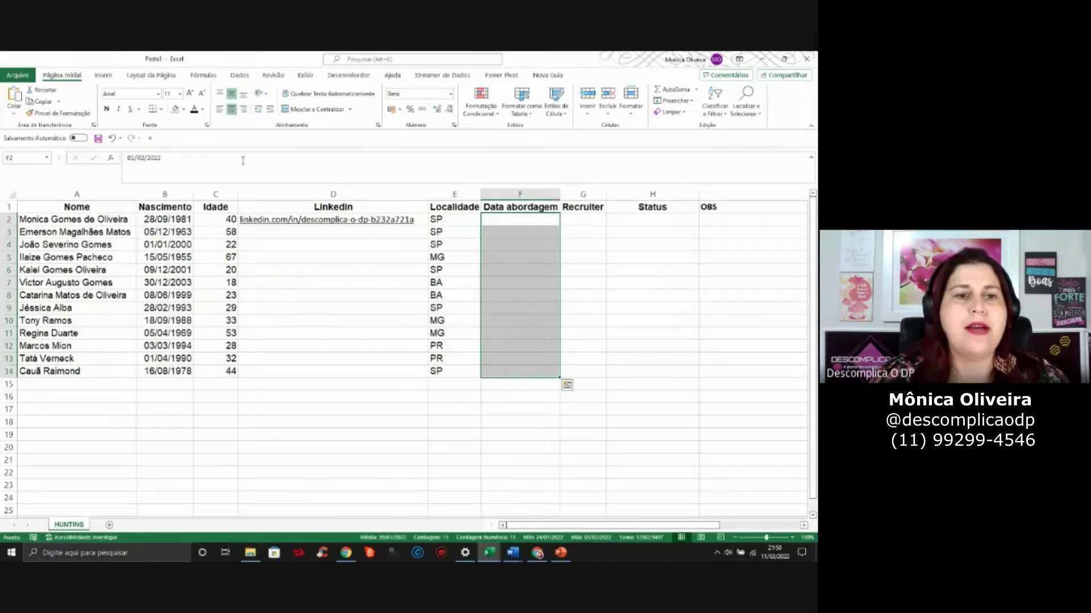
pyautogui.write('01/02/2022 01/02/2022 01/02/2022 01/02/2022 31/01/2022 03/02/2022 24/01/2022 24/01/2022 24/01/2022 24/01/2022 03/02/2022 03/02/2022 03/02/2022')
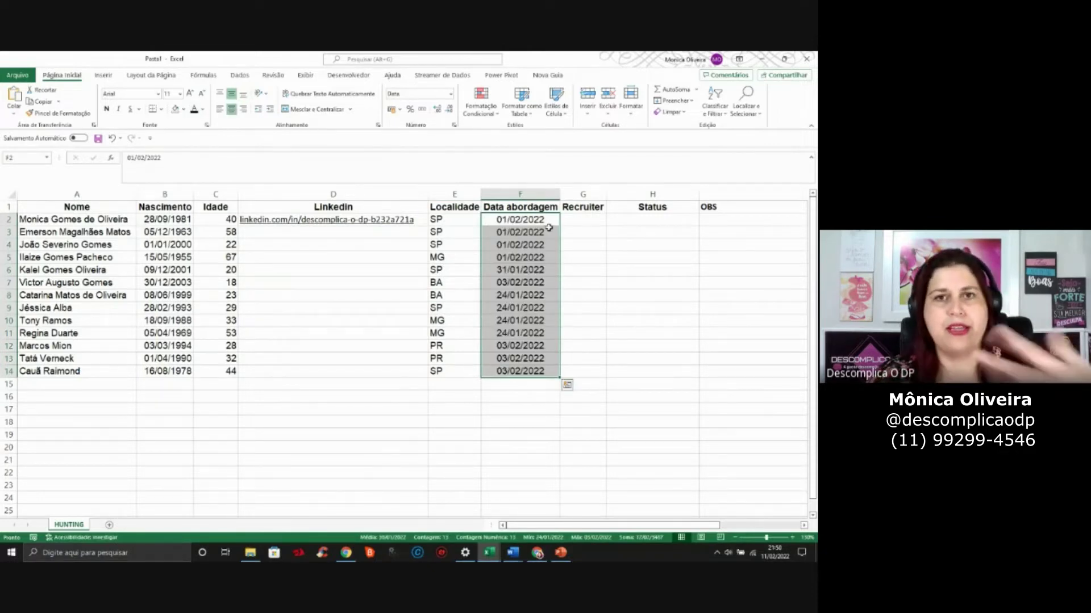
pyautogui.click(586, 225)
pyautogui.moveTo(586, 224); pyautogui.dragTo(577, 382)
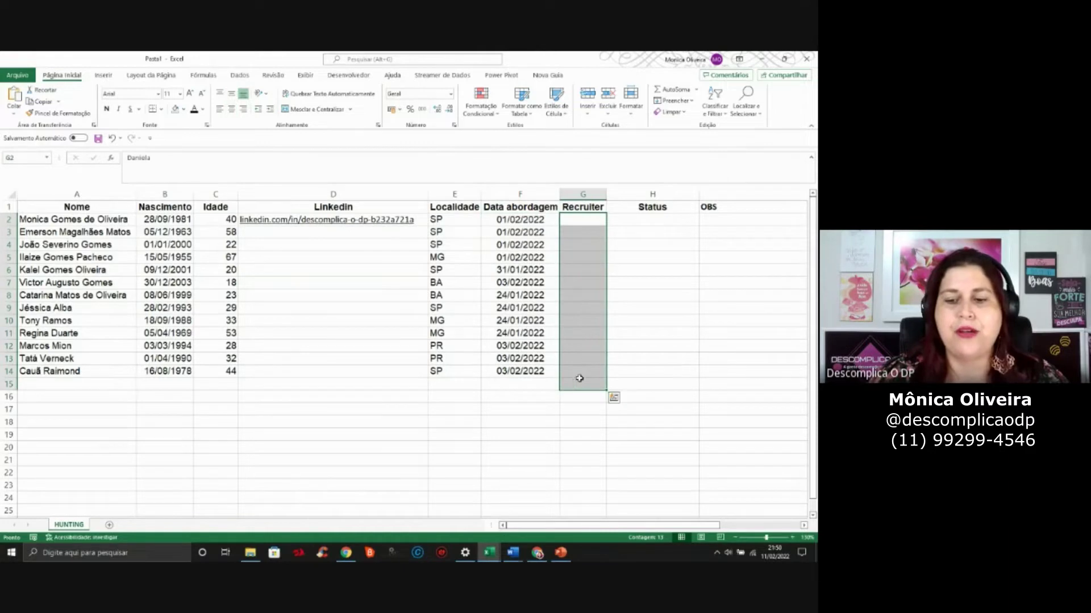
# Apply dark font color to the Recruiter cells and inspect the revealed names
pyautogui.click(195, 111)
pyautogui.moveTo(593, 258); pyautogui.dragTo(586, 333)
pyautogui.click(585, 282)
pyautogui.click(597, 230)
pyautogui.click(594, 222)
pyautogui.click(594, 231)
pyautogui.click(592, 257)
pyautogui.click(591, 307)
# Select the Recruiter entries G2 to G13, then a Status cell in H4
pyautogui.click(591, 210)
pyautogui.click(591, 221)
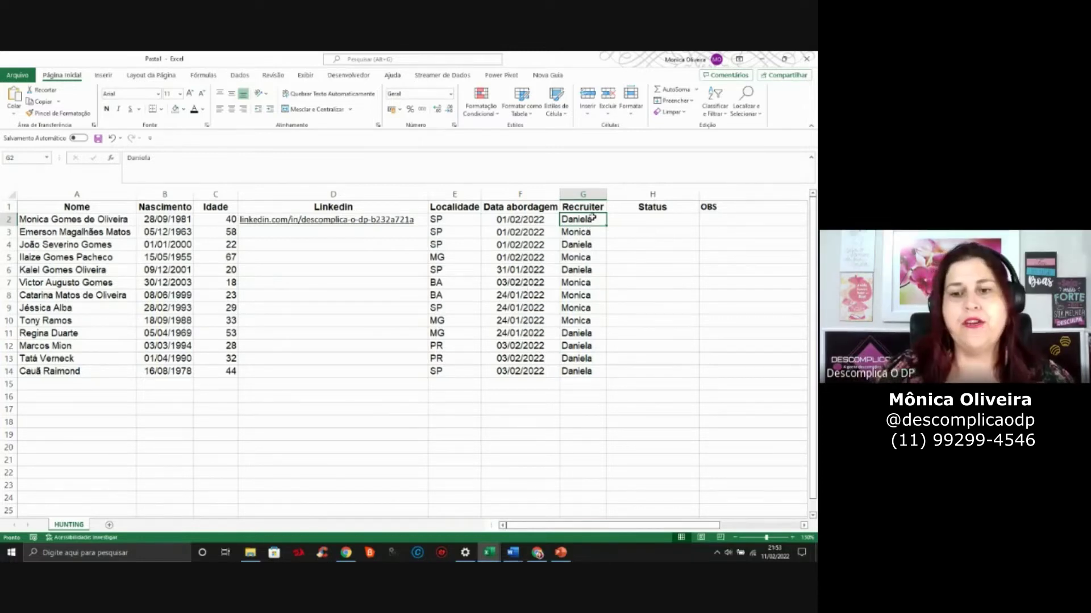
pyautogui.moveTo(592, 218); pyautogui.dragTo(595, 359)
pyautogui.click(687, 243)
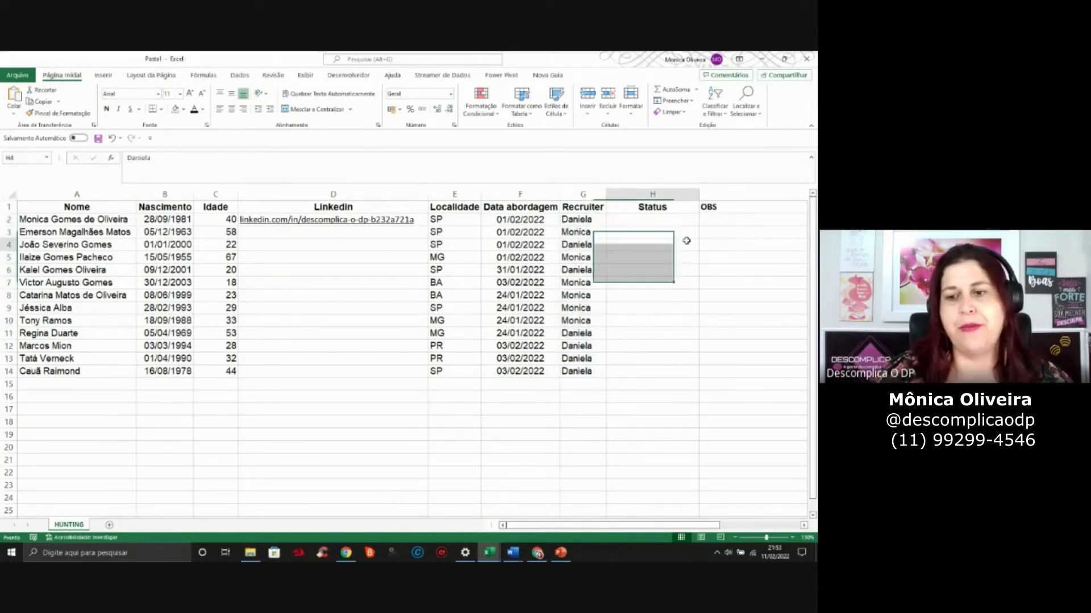
pyautogui.click(683, 223)
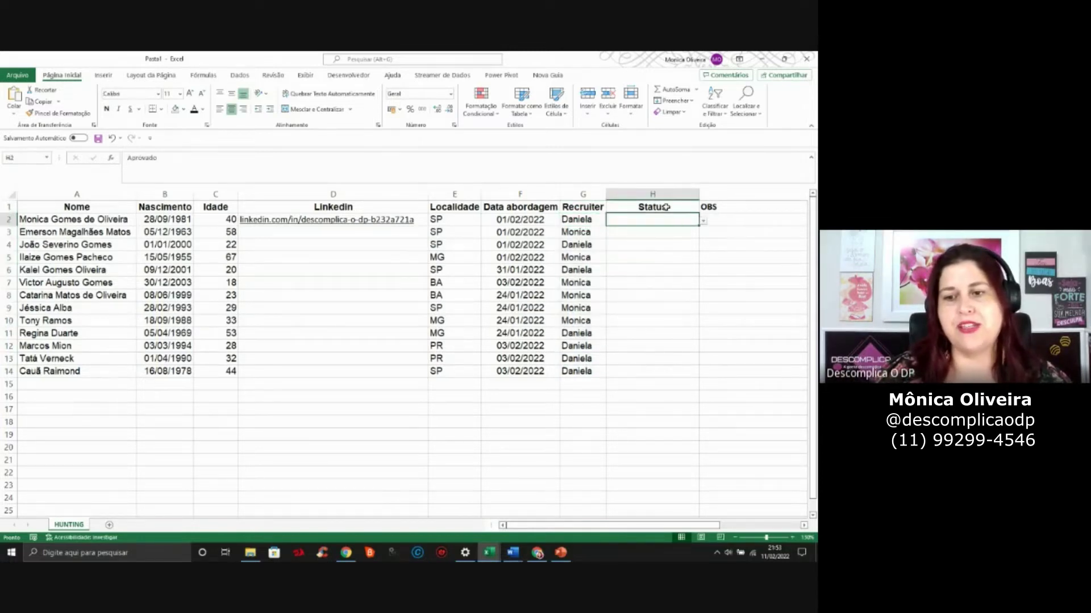
pyautogui.click(704, 222)
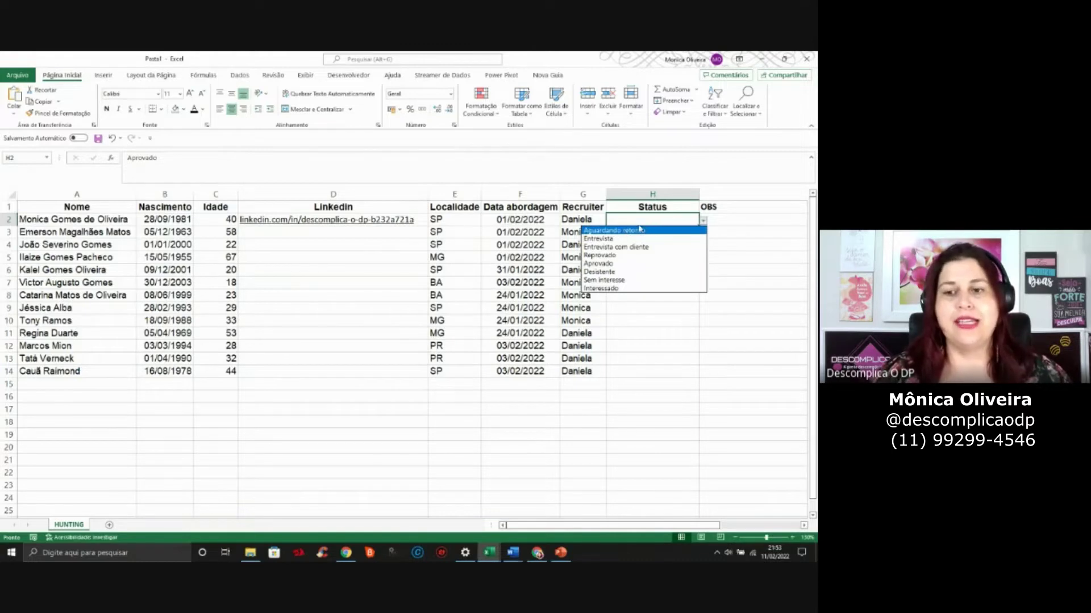
pyautogui.click(647, 215)
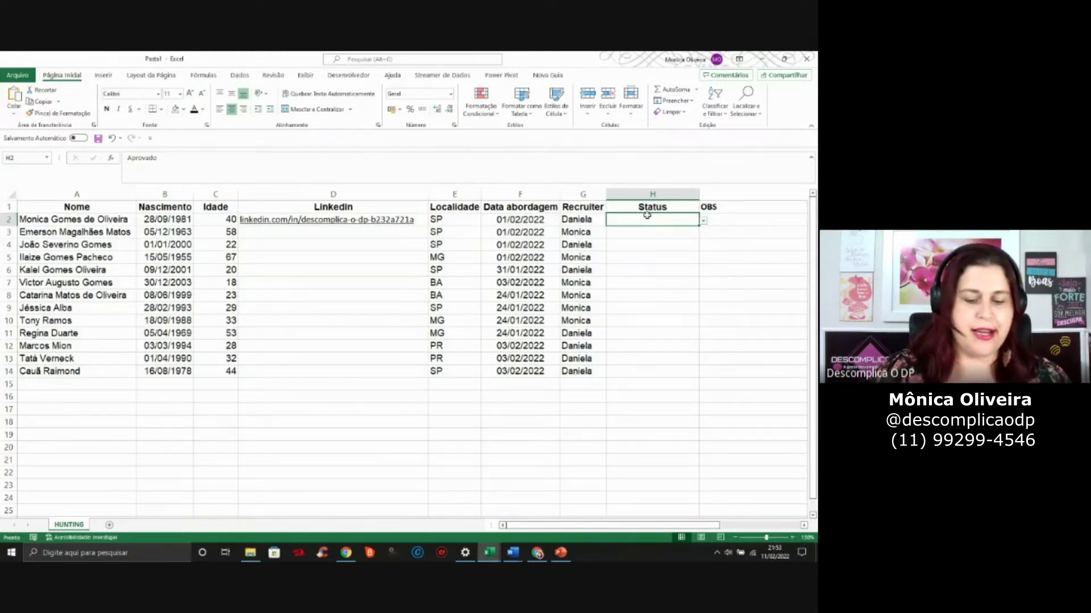
pyautogui.write('MONICA')
pyautogui.press('Escape')
pyautogui.moveTo(648, 221); pyautogui.dragTo(648, 372)
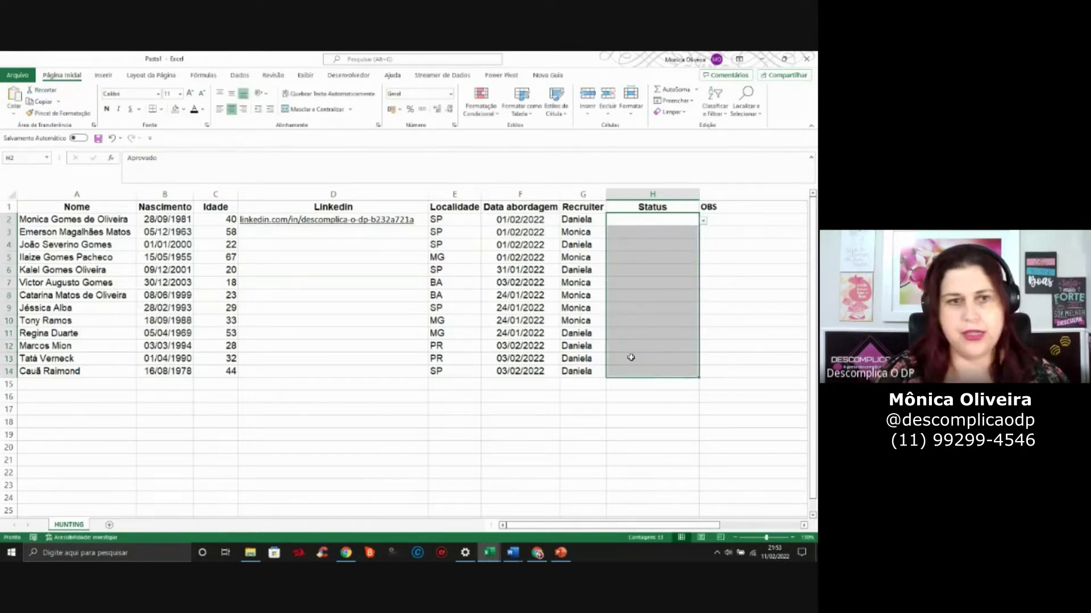
# Reveal the Status values in dark font and confirm H2 rejects an invalid name, keeping Aprovado
pyautogui.click(194, 109)
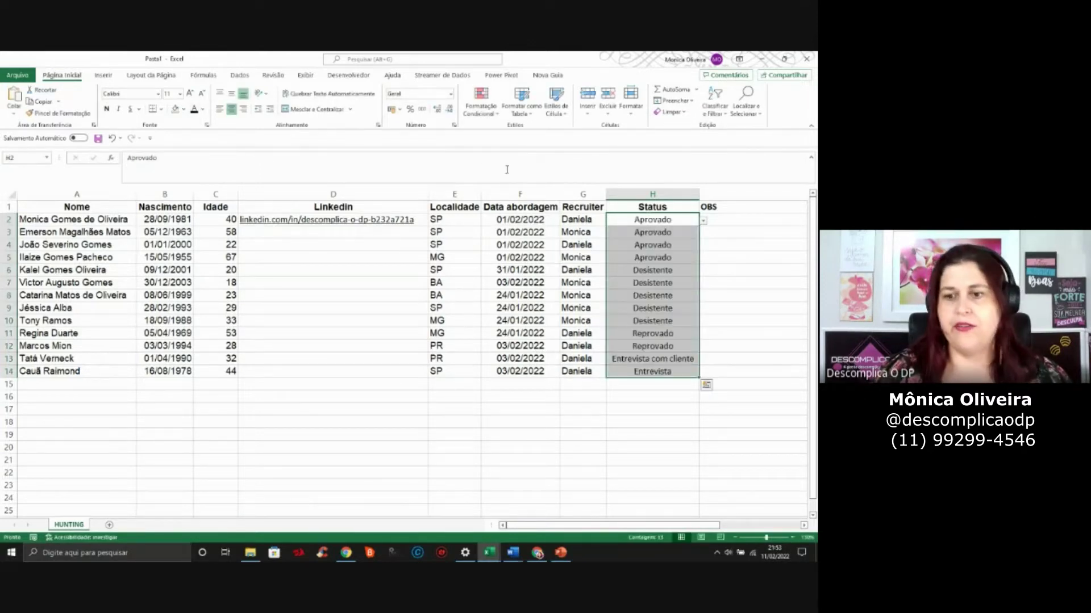
pyautogui.click(630, 217)
pyautogui.write('MONICA')
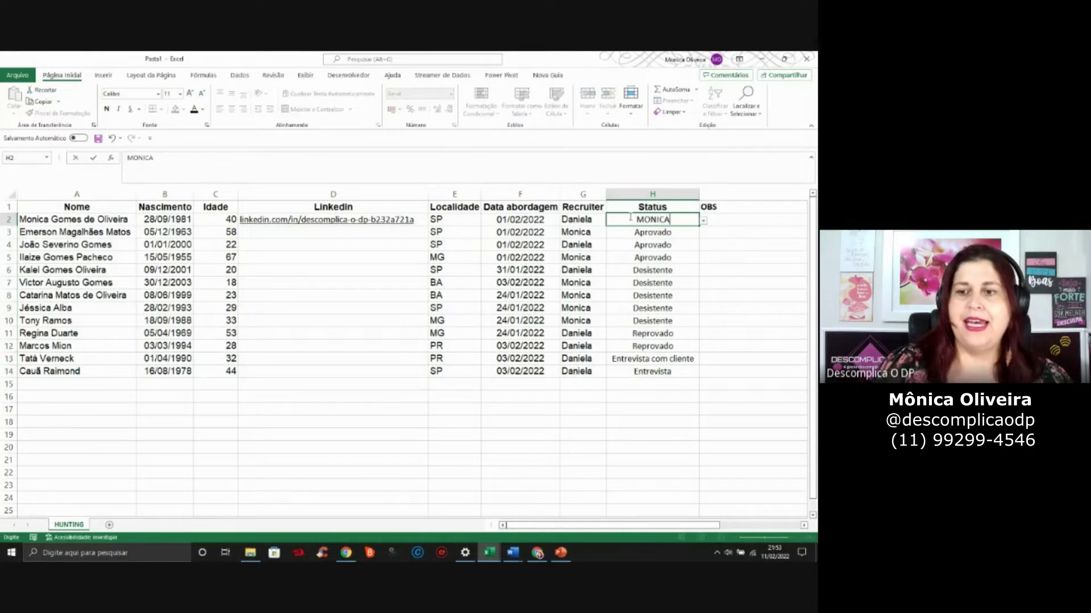
pyautogui.press('Return')
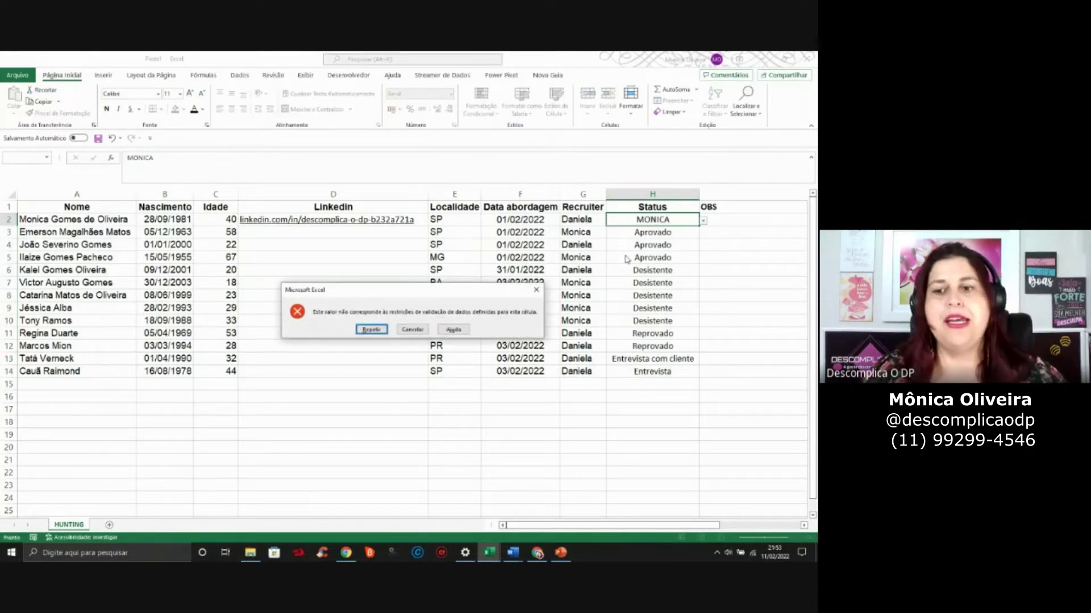
pyautogui.press('Escape')
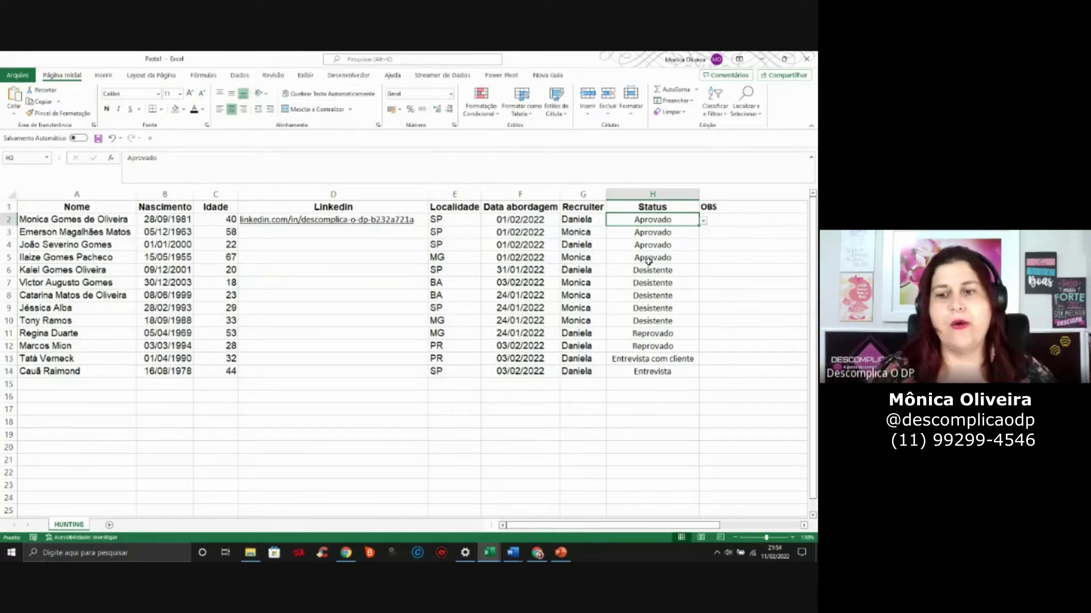
# Inspect Status cell H5 and Recruiter cell G4, then select empty cell D21
pyautogui.click(664, 254)
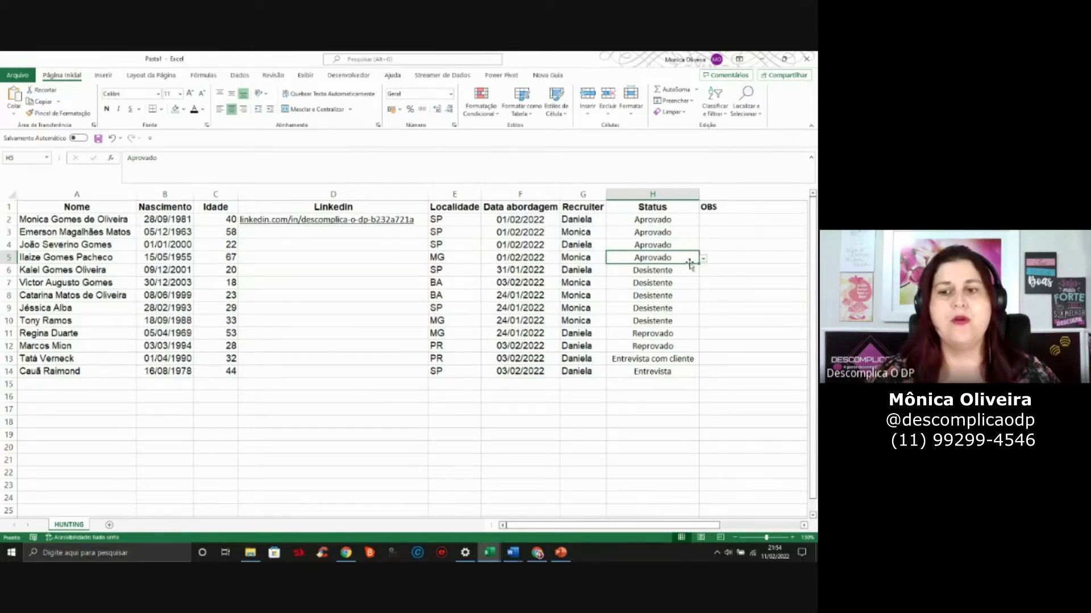
pyautogui.click(564, 245)
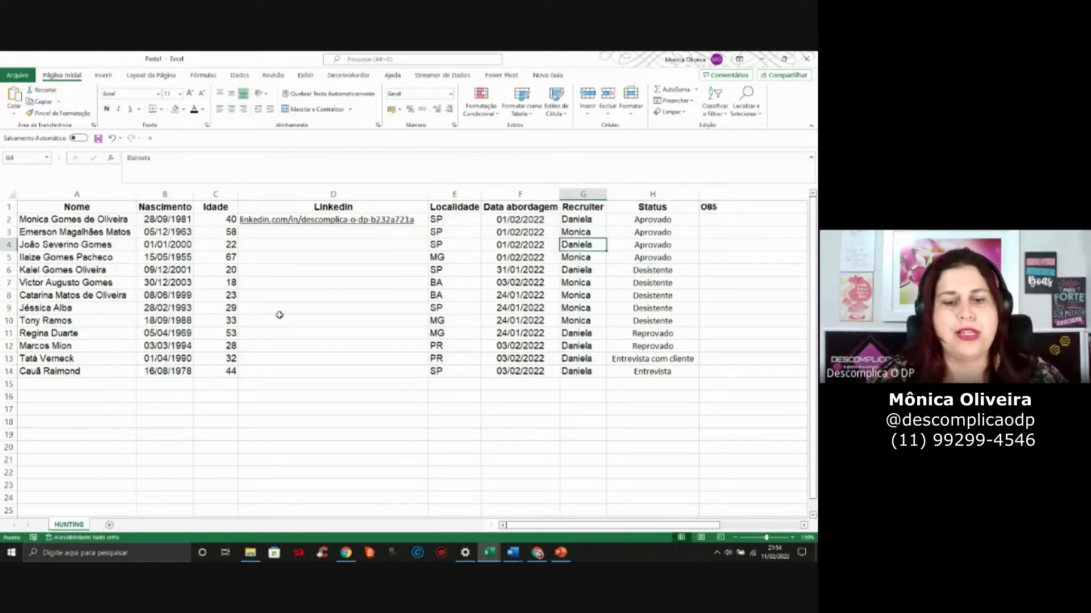
pyautogui.click(159, 459)
pyautogui.click(339, 469)
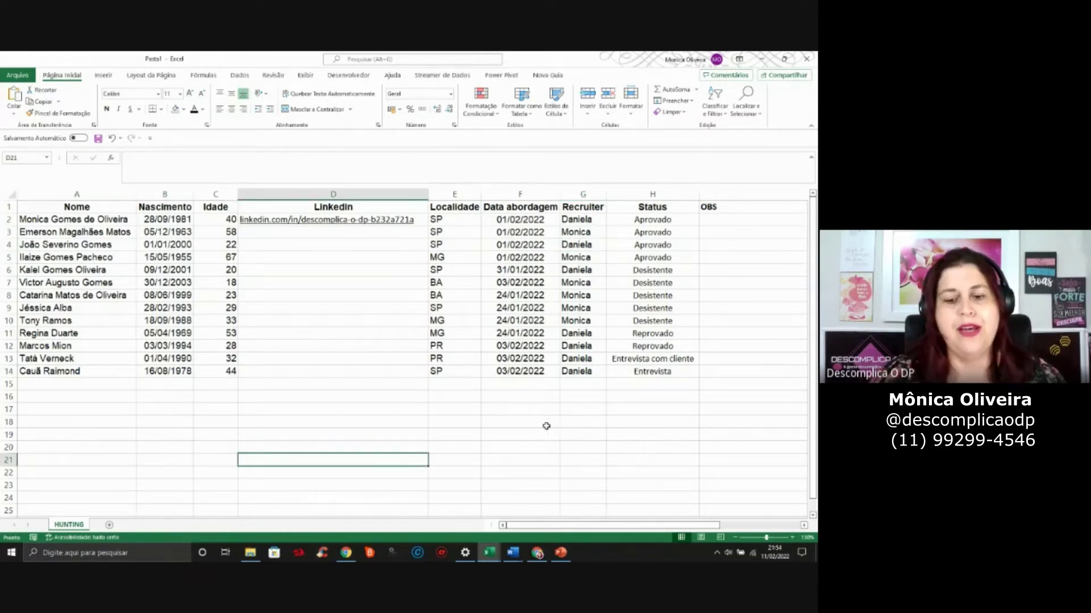
pyautogui.moveTo(576, 527); pyautogui.dragTo(630, 527)
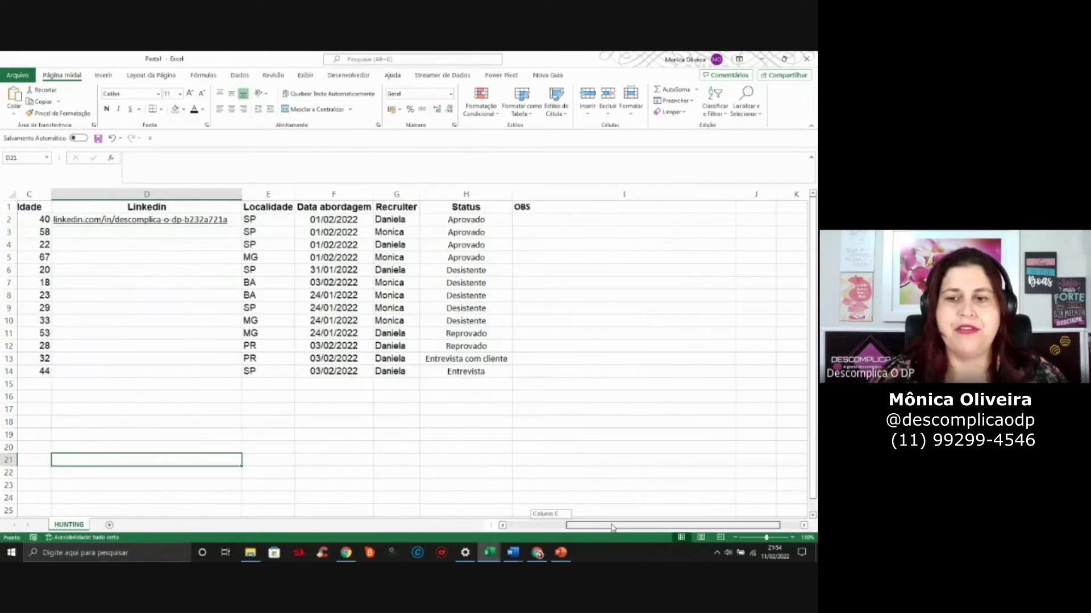
pyautogui.click(774, 219)
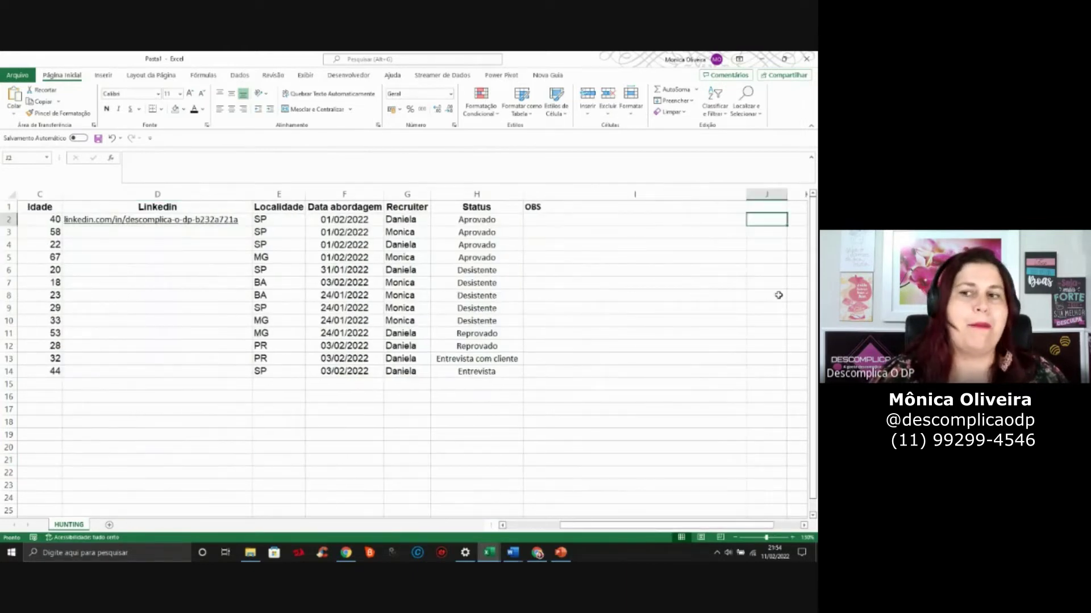
pyautogui.click(768, 195)
pyautogui.rightClick(768, 196)
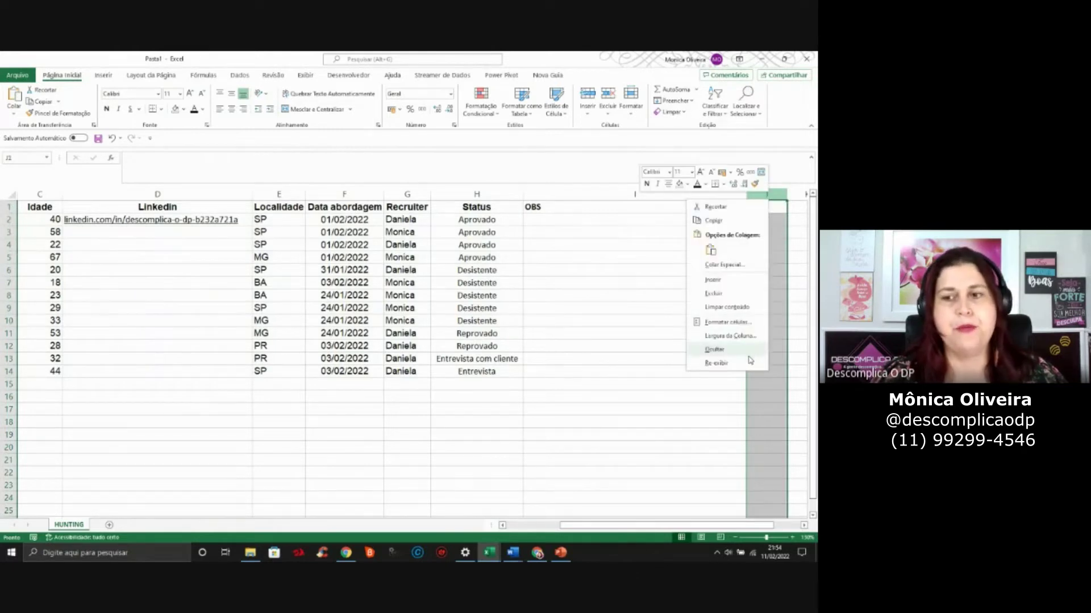
pyautogui.click(611, 306)
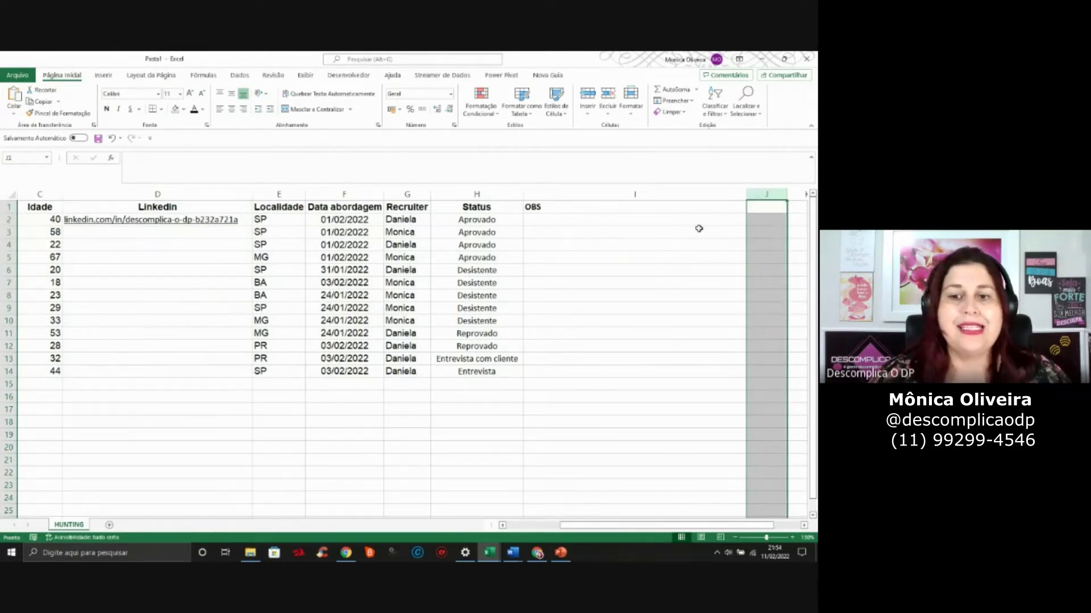
pyautogui.moveTo(710, 194); pyautogui.dragTo(764, 193)
pyautogui.click(774, 224)
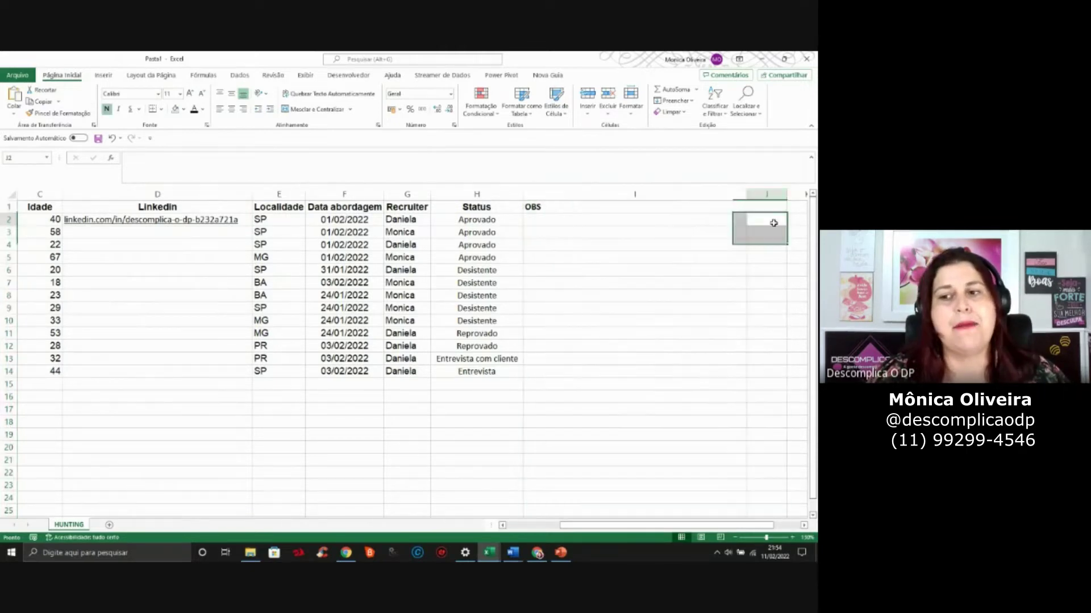
pyautogui.click(774, 189)
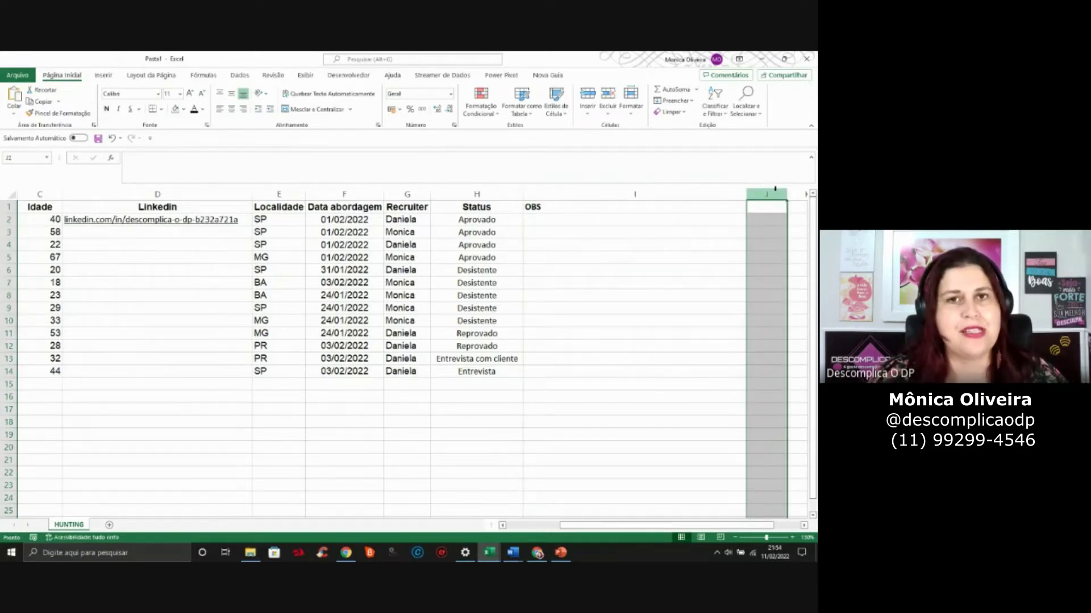
pyautogui.click(497, 266)
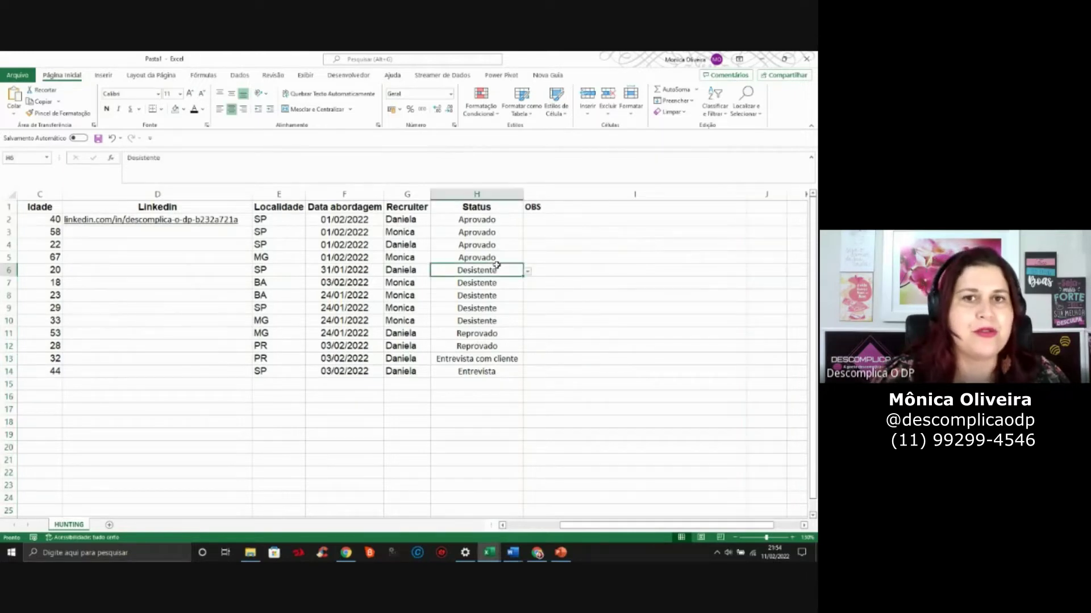
# Add a new blank sheet and zoom it to 140%
pyautogui.click(110, 525)
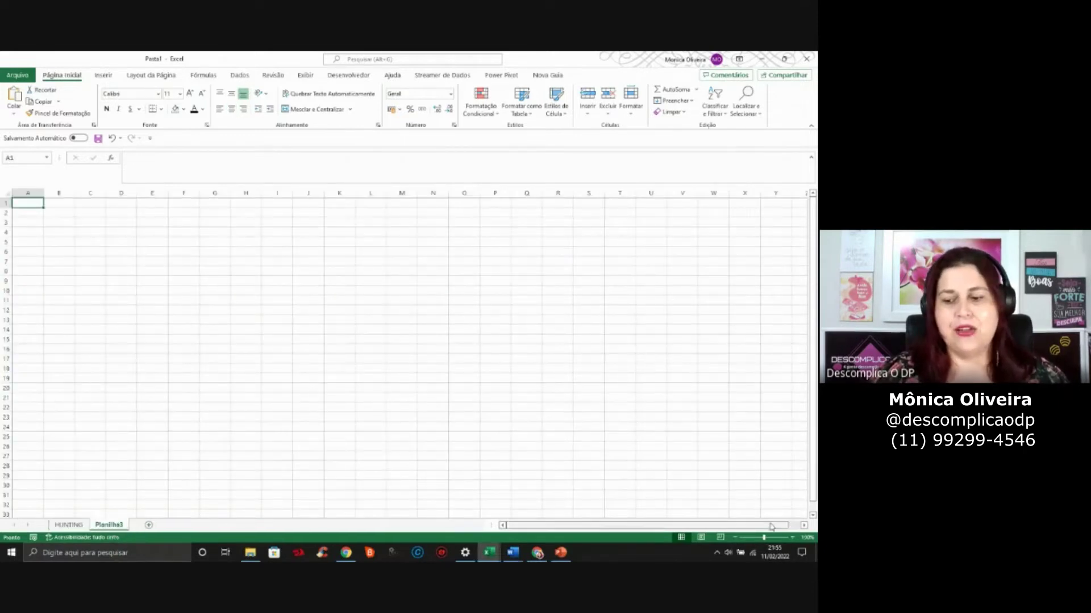
pyautogui.click(795, 537)
pyautogui.click(795, 538)
pyautogui.click(796, 538)
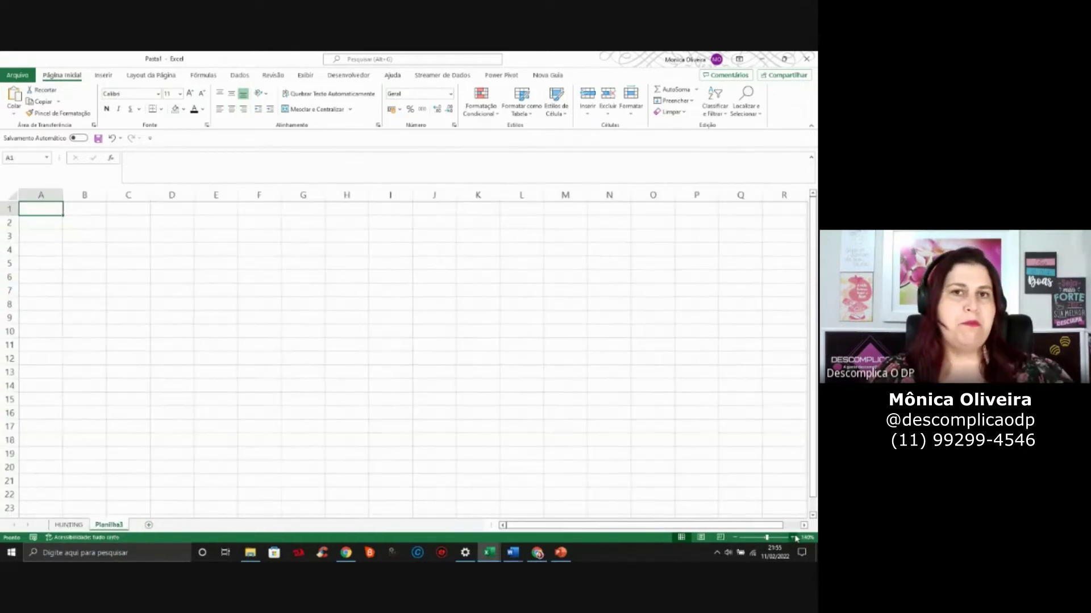
# Enter the street-type list RUA, AVENIDA, VIELA in B2:B4
pyautogui.click(81, 225)
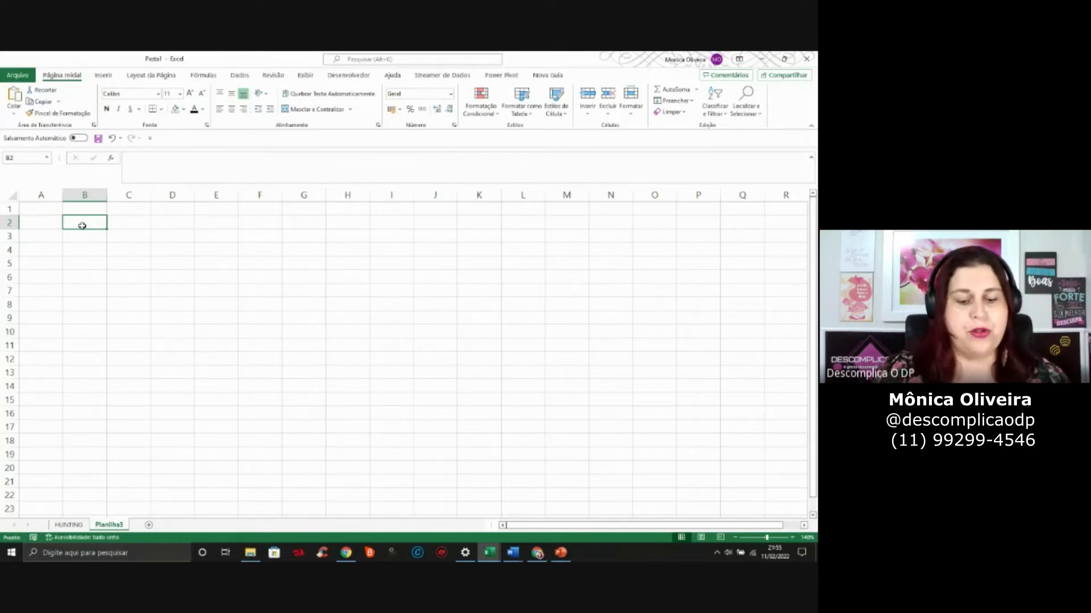
pyautogui.write('rub')
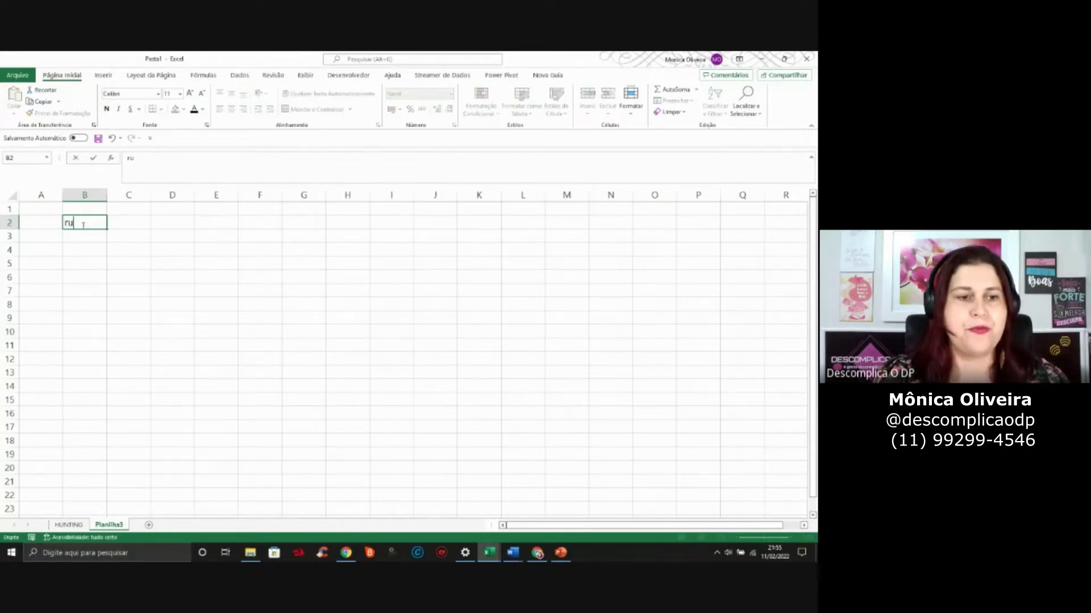
pyautogui.press('BackSpace')
pyautogui.press('BackSpace')
pyautogui.press('BackSpace')
pyautogui.write('RUA')
pyautogui.press('Return')
pyautogui.write('AVENIDA')
pyautogui.press('Return')
pyautogui.write('VIELA')
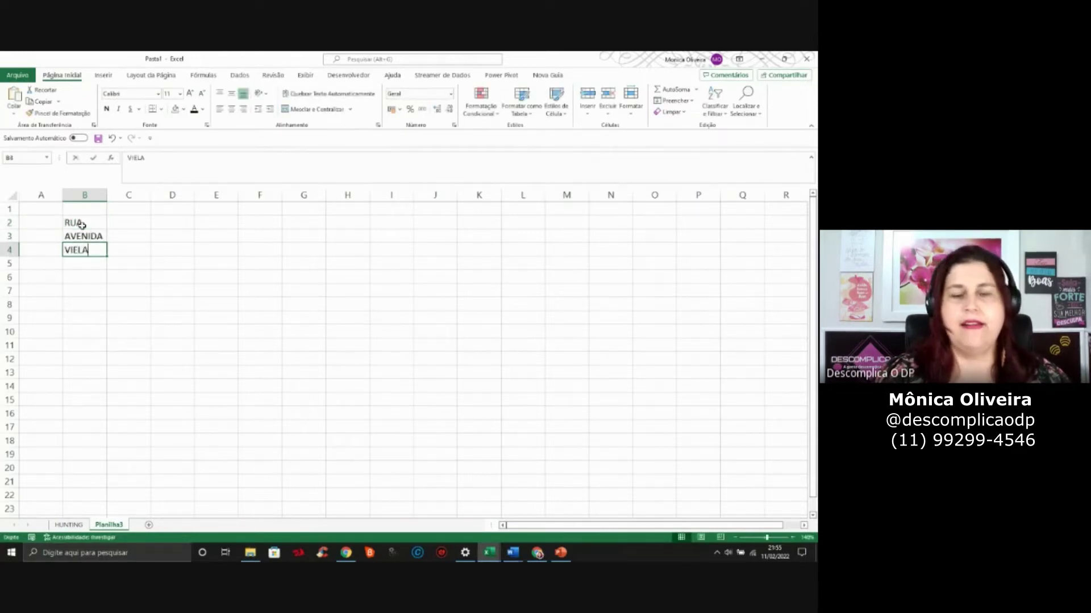
pyautogui.press('Return')
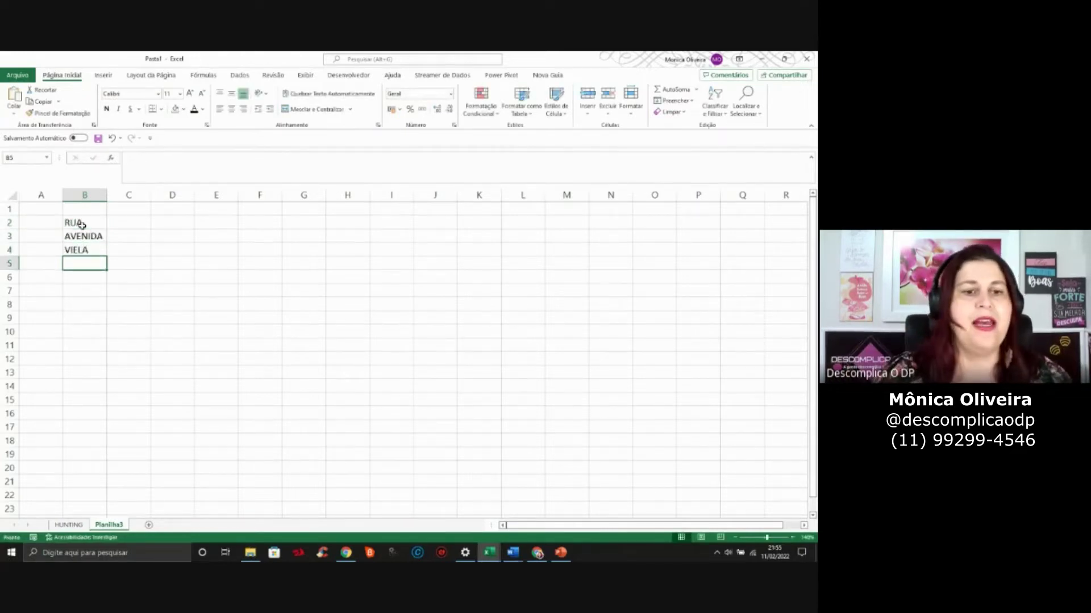
# Enter the SIM / NÃO list in D2:D3
pyautogui.click(160, 224)
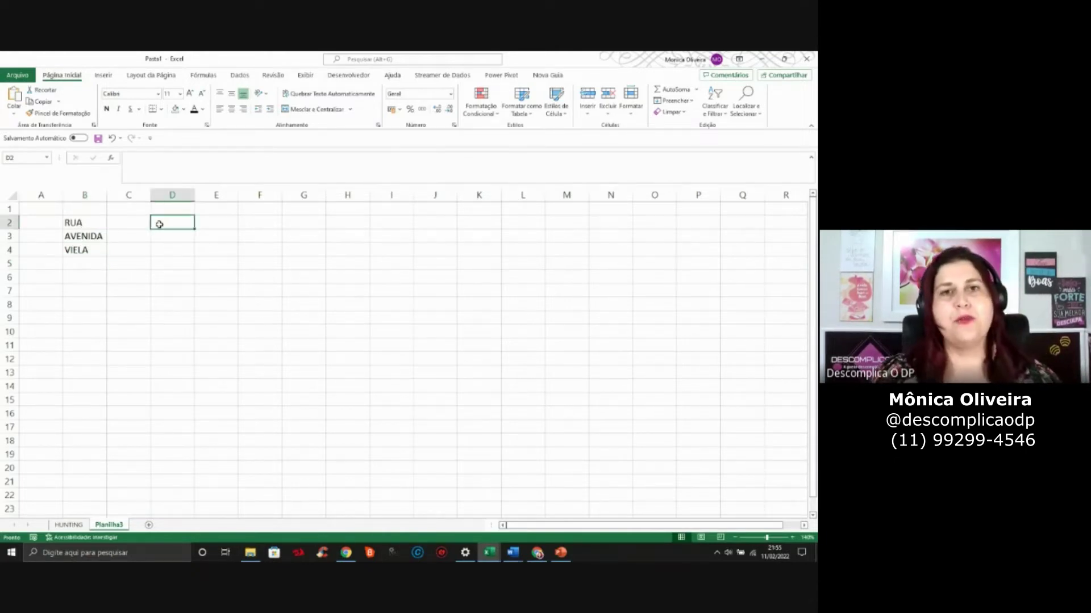
pyautogui.write('SIM')
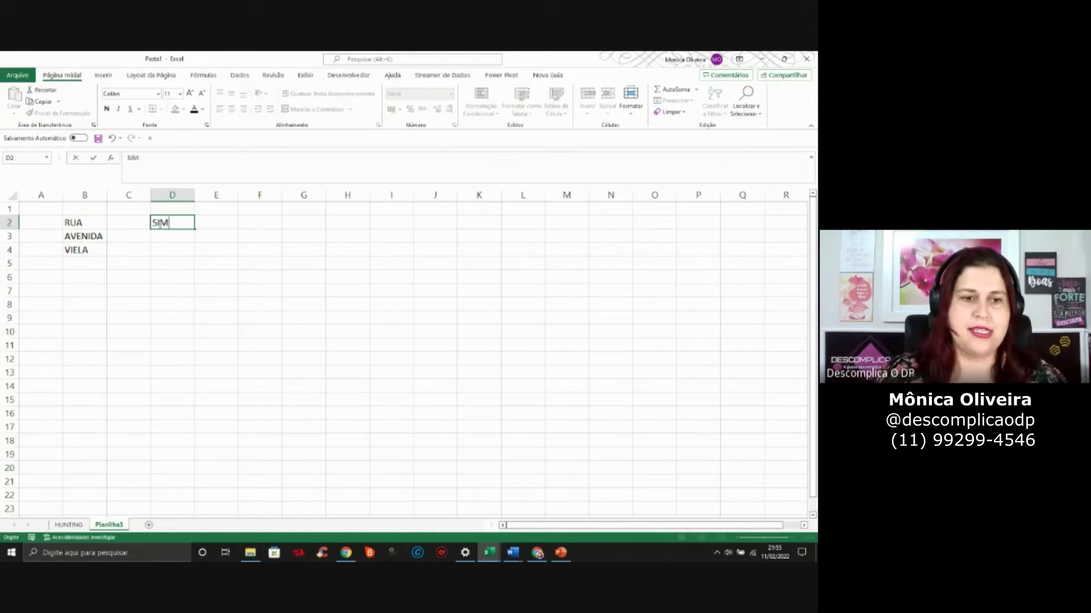
pyautogui.press('Return')
pyautogui.write('NÃO')
pyautogui.press('Return')
# Enter SOLTEIRO, CASADO, DESQUITADO, VIUVO, OUTROS in F2:F6 and widen column F
pyautogui.press('Up')
pyautogui.press('Right')
pyautogui.press('Right')
pyautogui.press('Up')
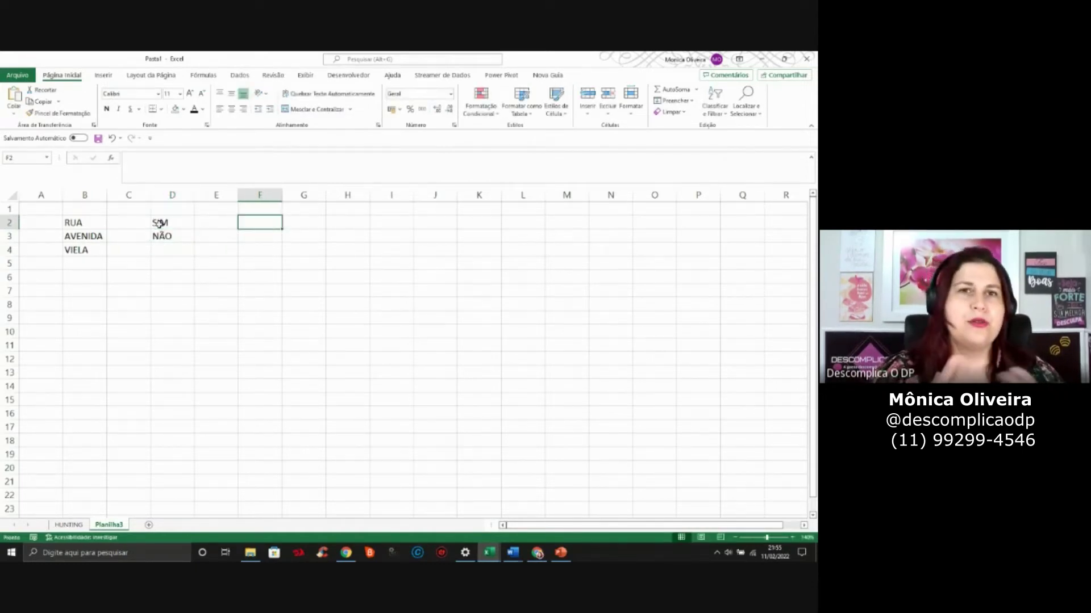
pyautogui.write('SOLTEIRO')
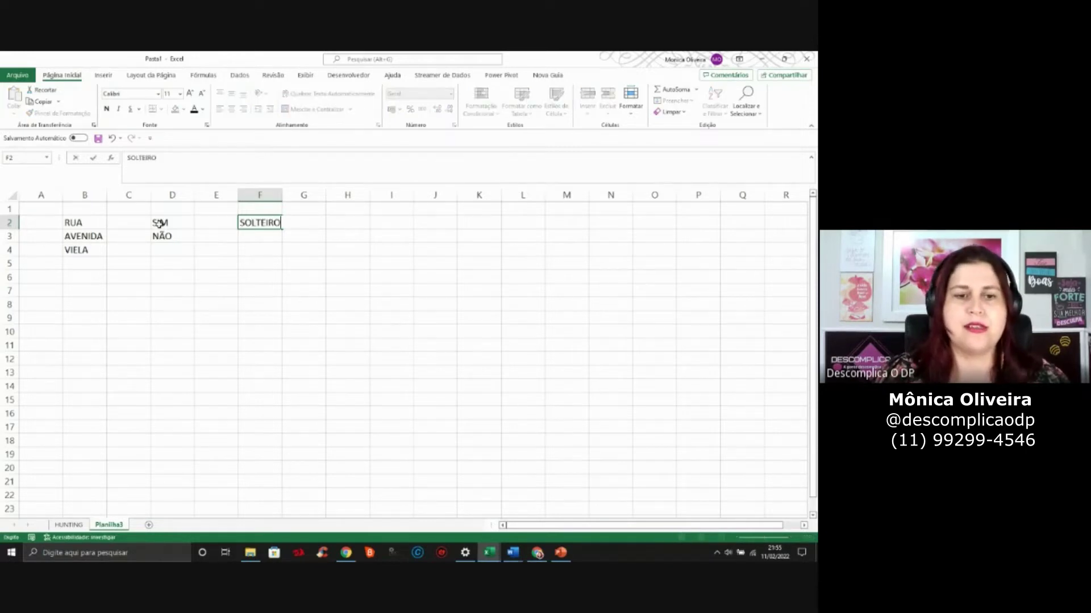
pyautogui.press('Return')
pyautogui.write('CASADO')
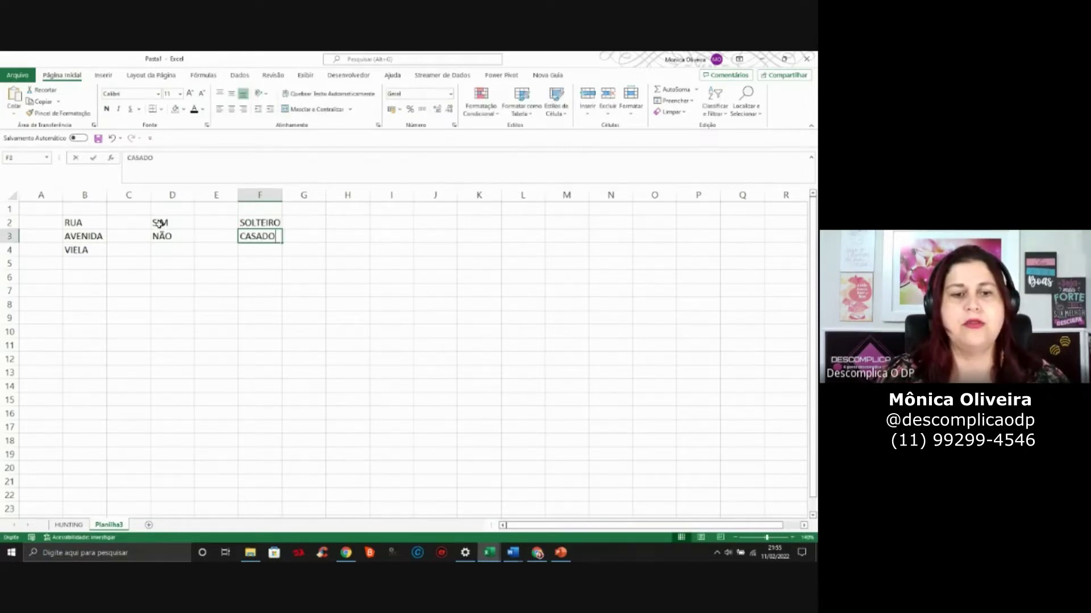
pyautogui.press('Return')
pyautogui.write('DESQUITADO')
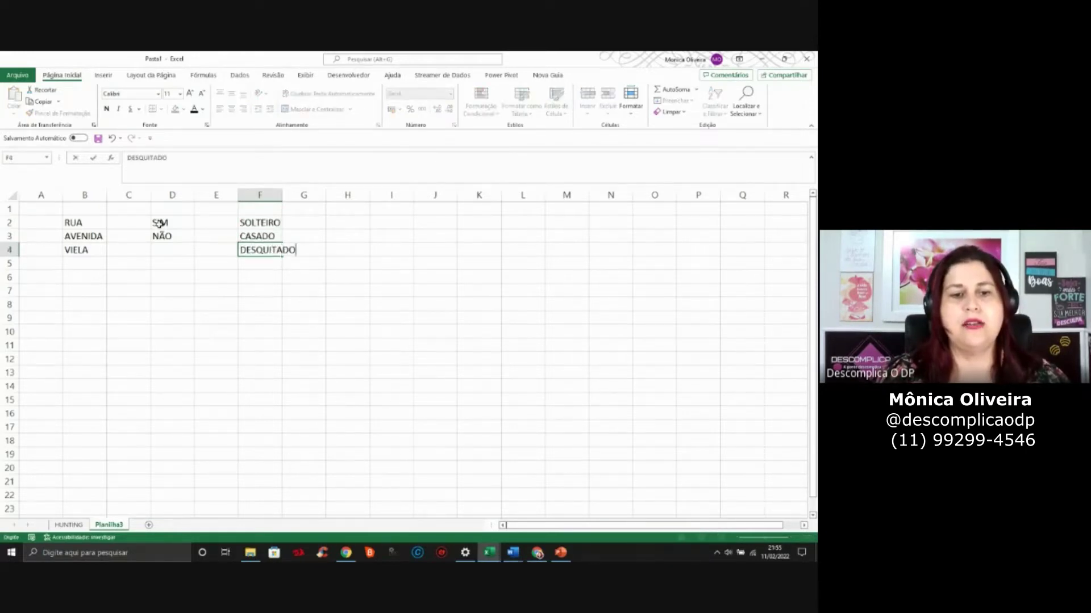
pyautogui.press('Return')
pyautogui.write('VIUVO')
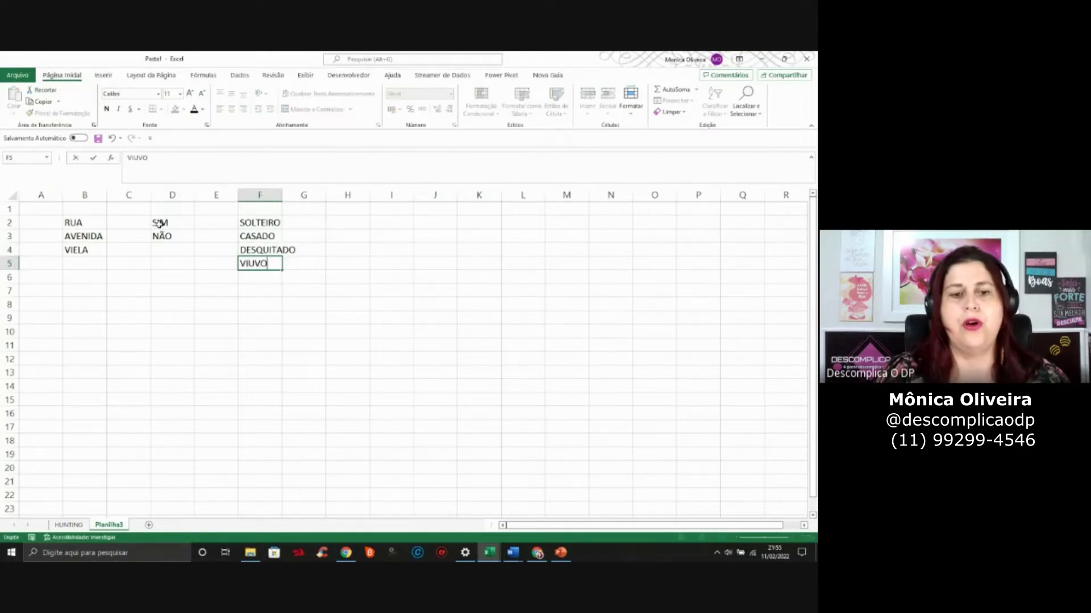
pyautogui.press('Return')
pyautogui.write('OUTROS')
pyautogui.press('Return')
pyautogui.moveTo(282, 194); pyautogui.dragTo(298, 195)
# Check the recruiter names on HUNTING and enter both names in H2:H3
pyautogui.click(70, 525)
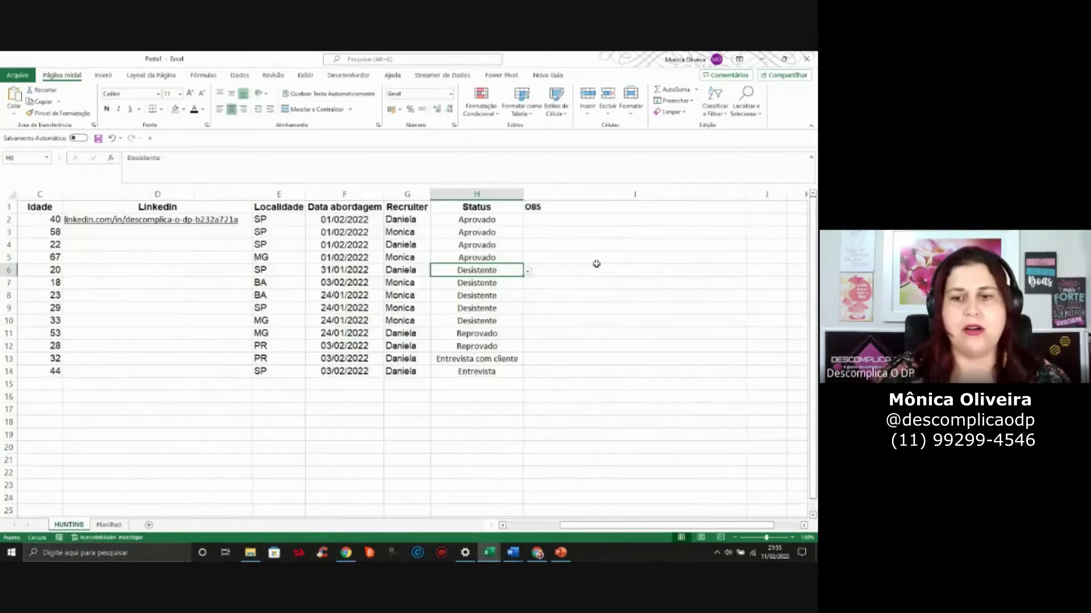
pyautogui.click(412, 244)
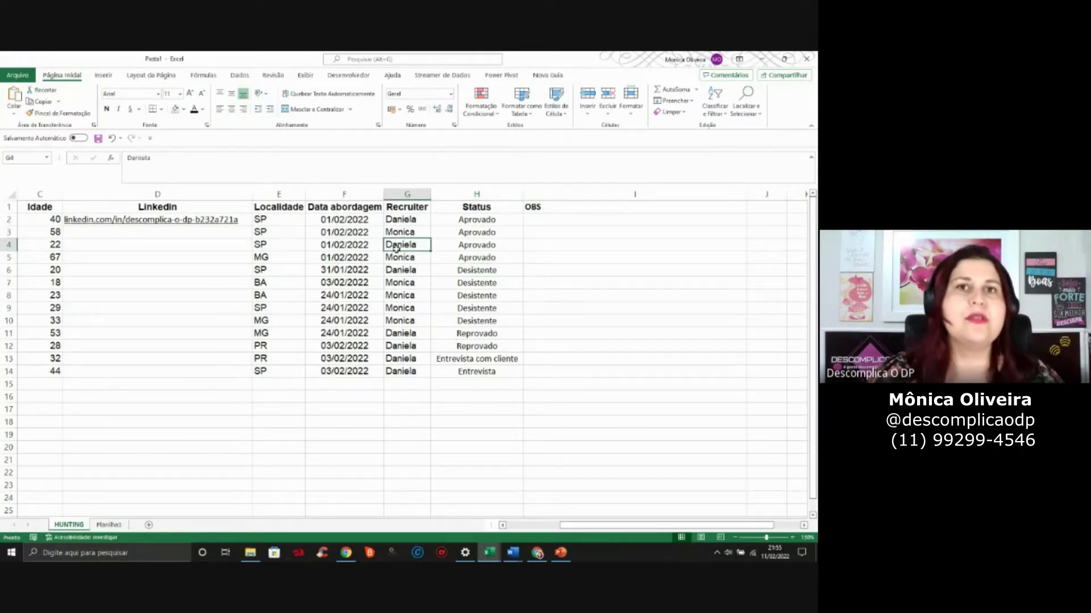
pyautogui.click(111, 525)
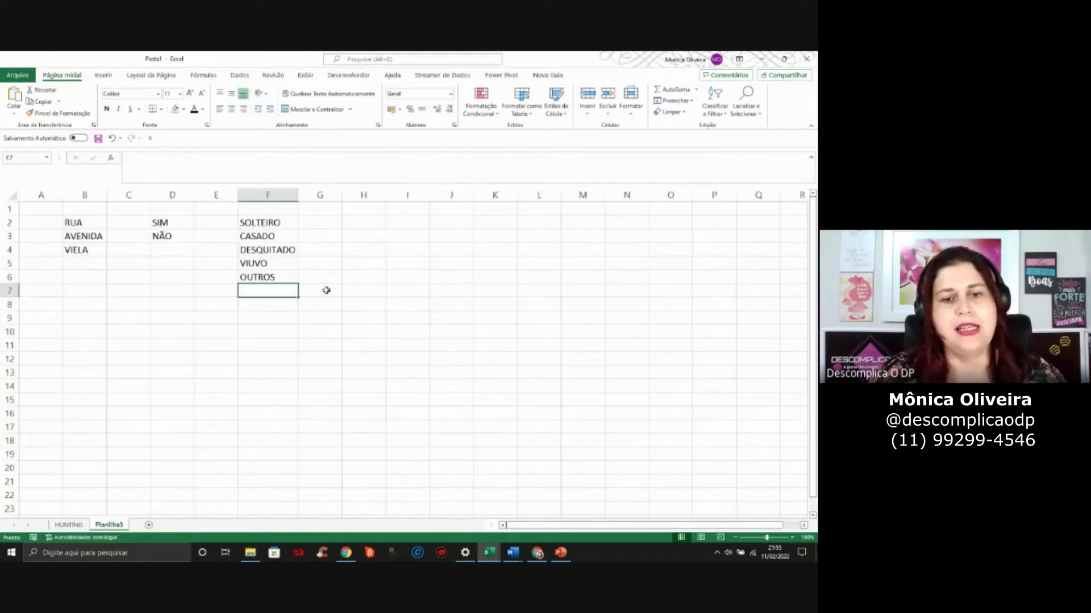
pyautogui.click(374, 223)
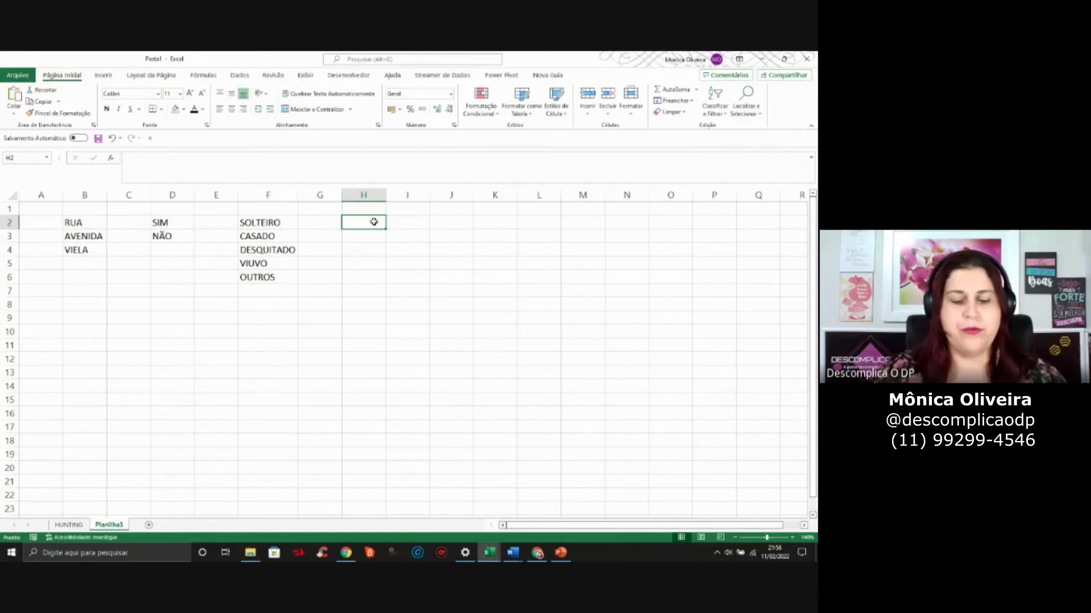
pyautogui.write('DANIELA')
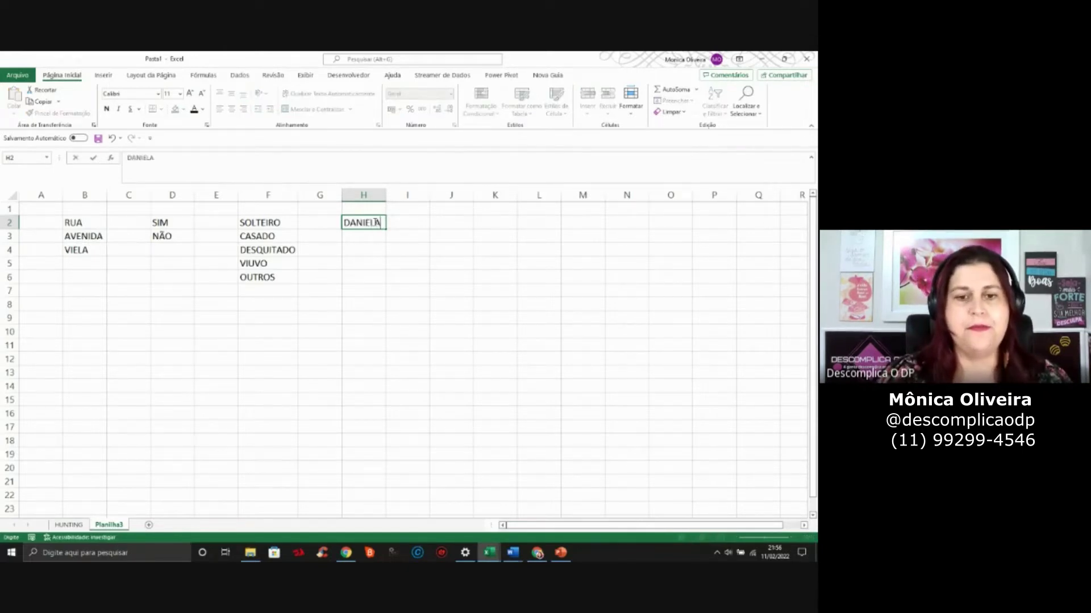
pyautogui.press('Return')
pyautogui.write('MONICA')
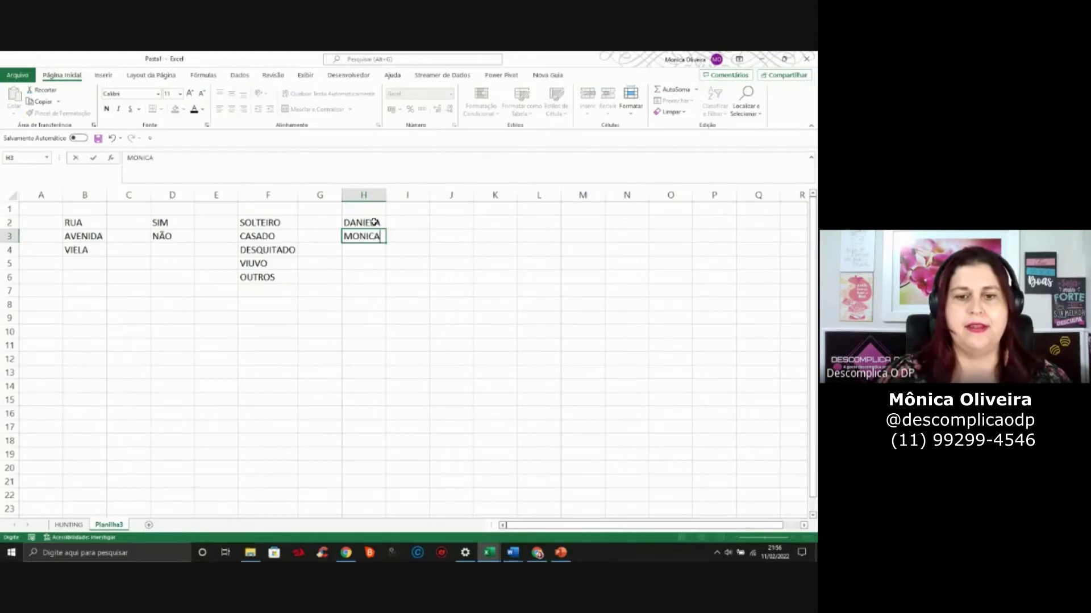
pyautogui.press('Return')
# Select the list block A2:H7 and go back to the HUNTING sheet
pyautogui.click(543, 275)
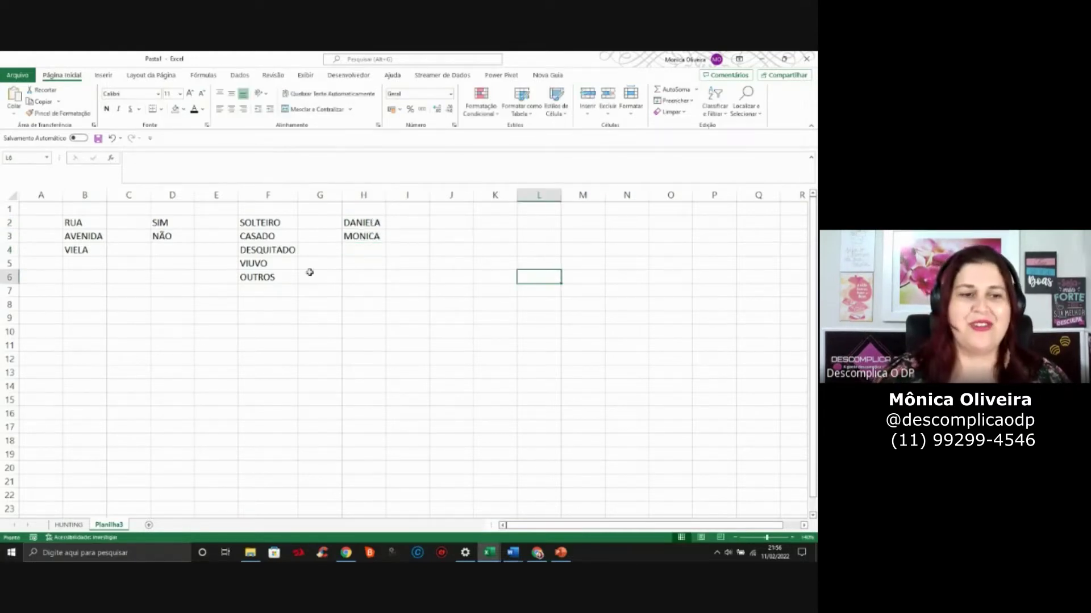
pyautogui.moveTo(52, 222); pyautogui.dragTo(356, 291)
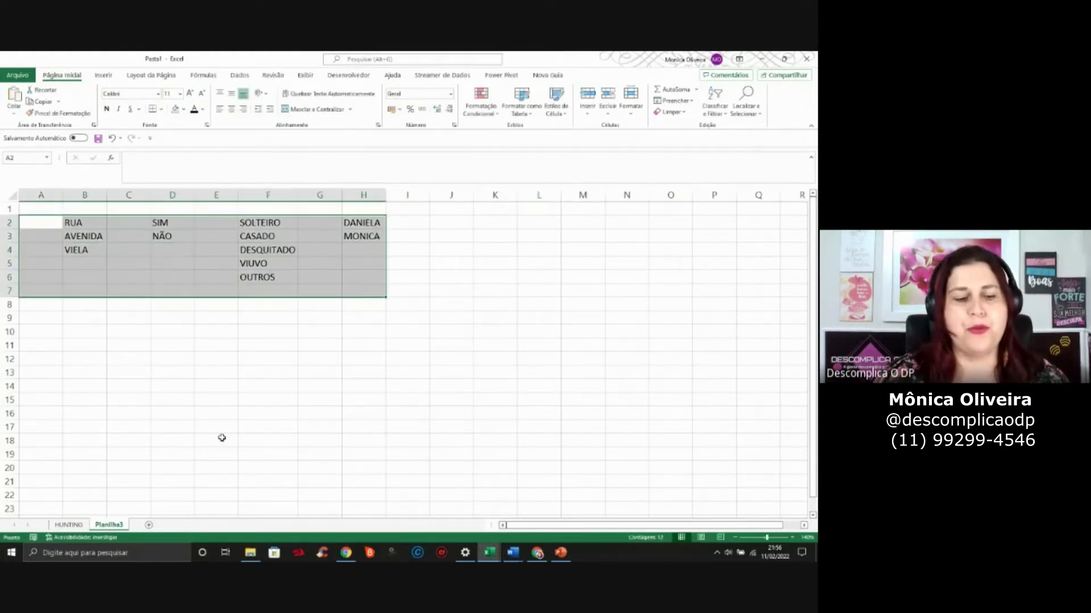
pyautogui.click(74, 527)
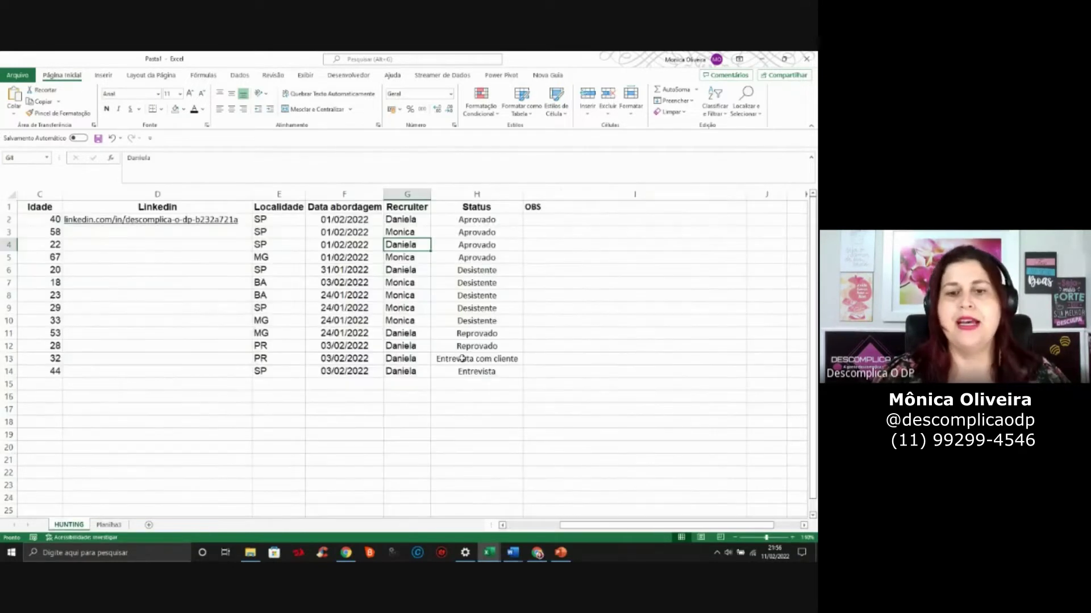
# Delete the recruiter names in G2:G14 on HUNTING and reselect the emptied range
pyautogui.click(411, 220)
pyautogui.hotkey('shift', 'Right')
pyautogui.press('Left')
pyautogui.press('Right')
pyautogui.hotkey('shift', 'Down')
pyautogui.hotkey('shift', 'Down')
pyautogui.hotkey('shift', 'Down')
pyautogui.hotkey('shift', 'Down')
pyautogui.hotkey('shift', 'Down')
pyautogui.hotkey('shift', 'Down')
pyautogui.hotkey('shift', 'Down')
pyautogui.hotkey('shift', 'Down')
pyautogui.hotkey('shift', 'Down')
pyautogui.hotkey('shift', 'Down')
pyautogui.hotkey('shift', 'Down')
pyautogui.hotkey('shift', 'Down')
pyautogui.hotkey('shift', 'Down')
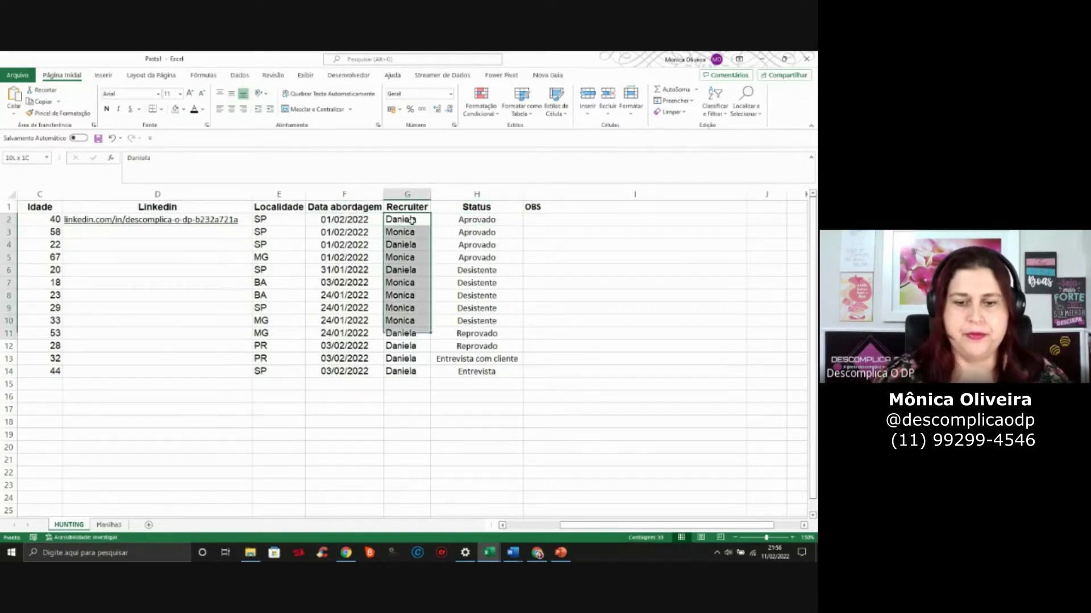
pyautogui.press('Delete')
pyautogui.click(412, 221)
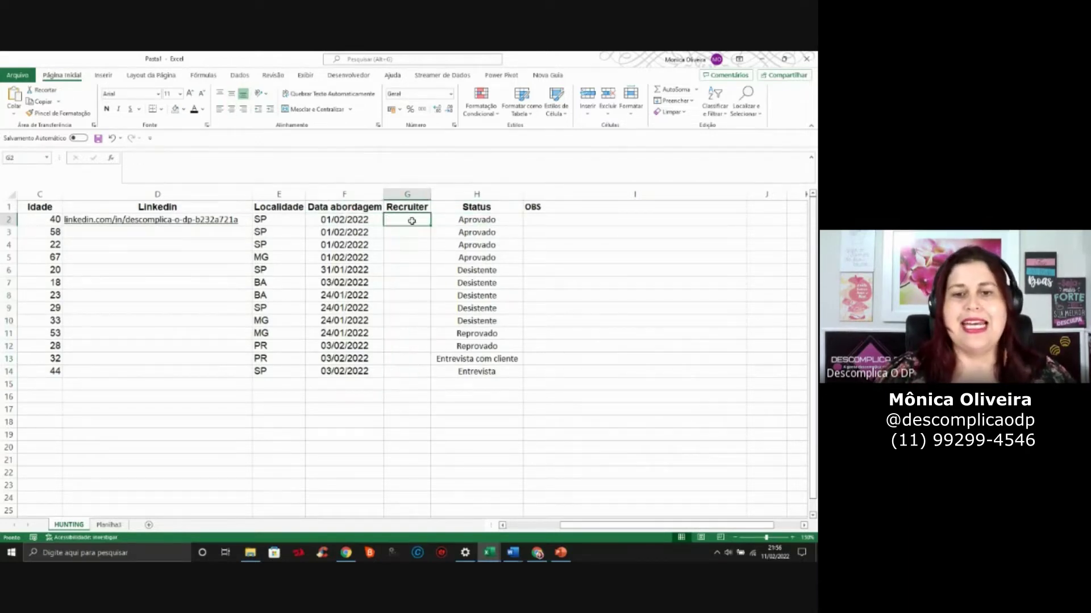
pyautogui.moveTo(412, 221); pyautogui.dragTo(418, 379)
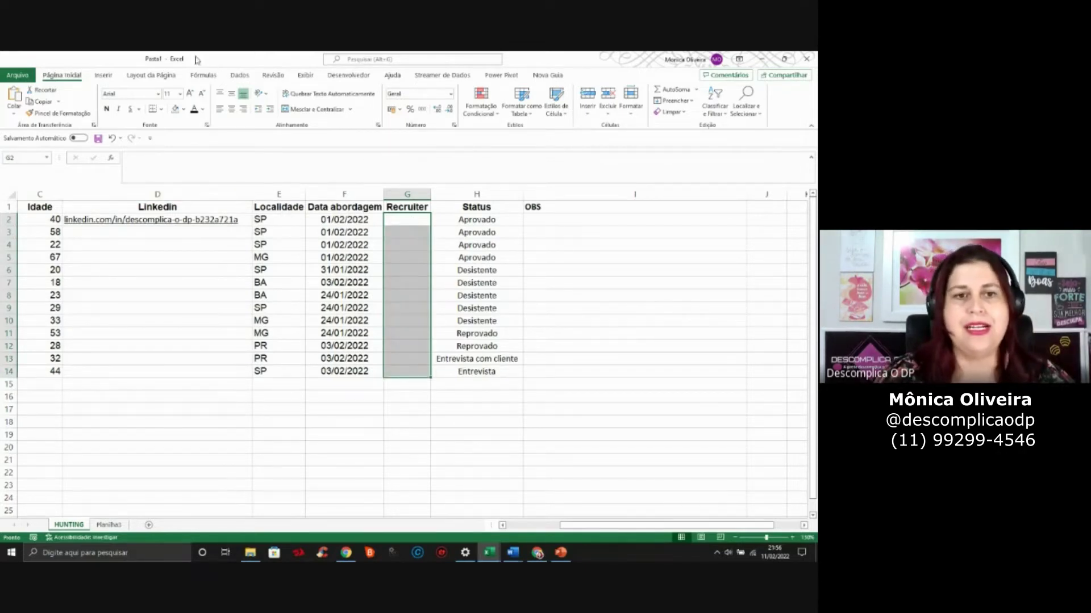
pyautogui.click(240, 77)
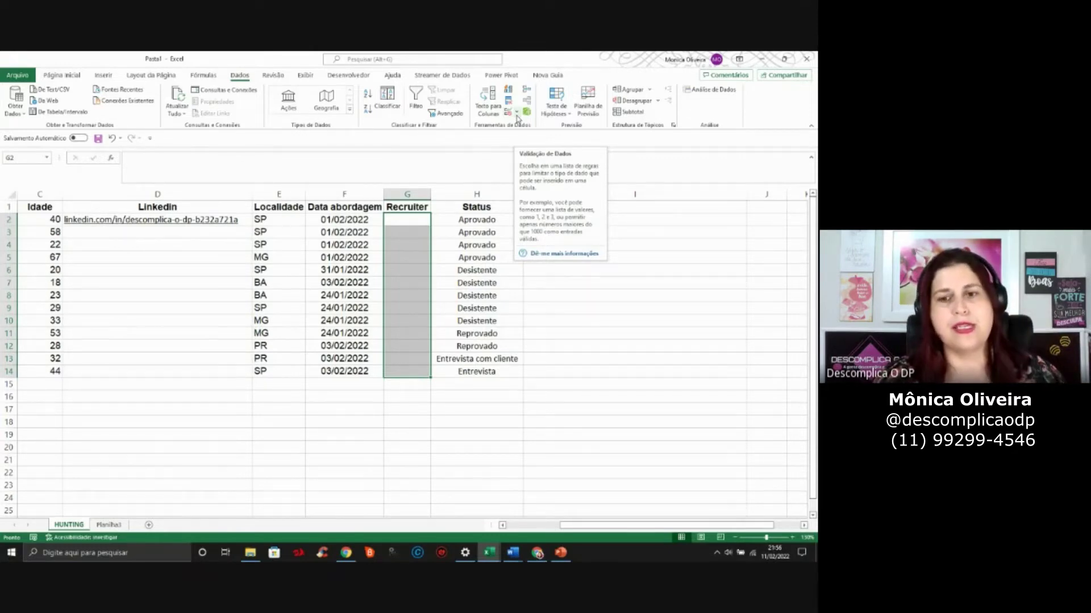
# Set data validation on G2:G14 to allow a List, with its source started on Planilha3
pyautogui.click(517, 113)
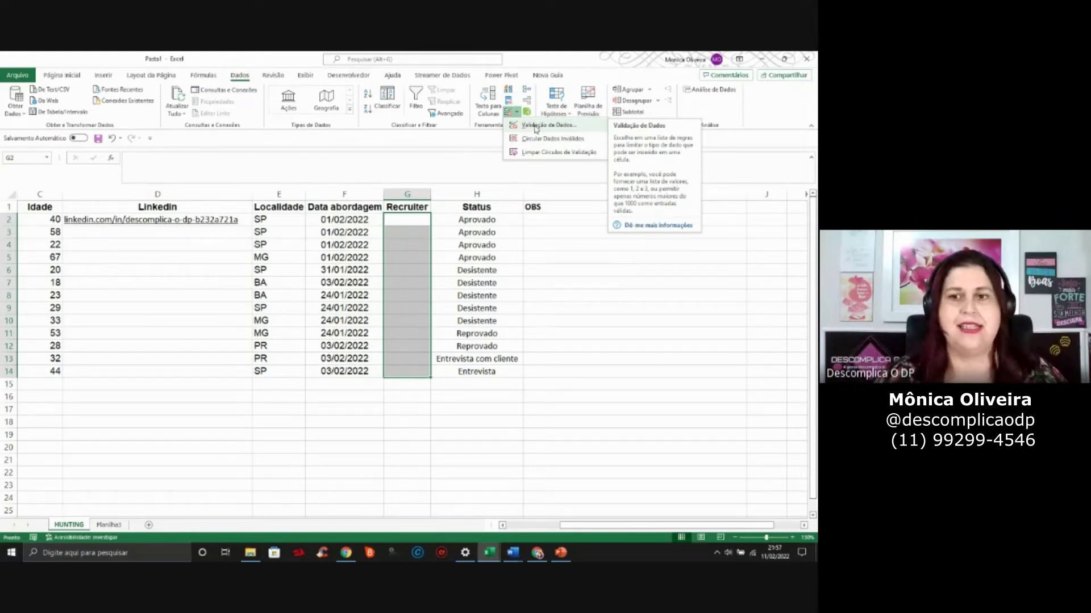
pyautogui.click(536, 126)
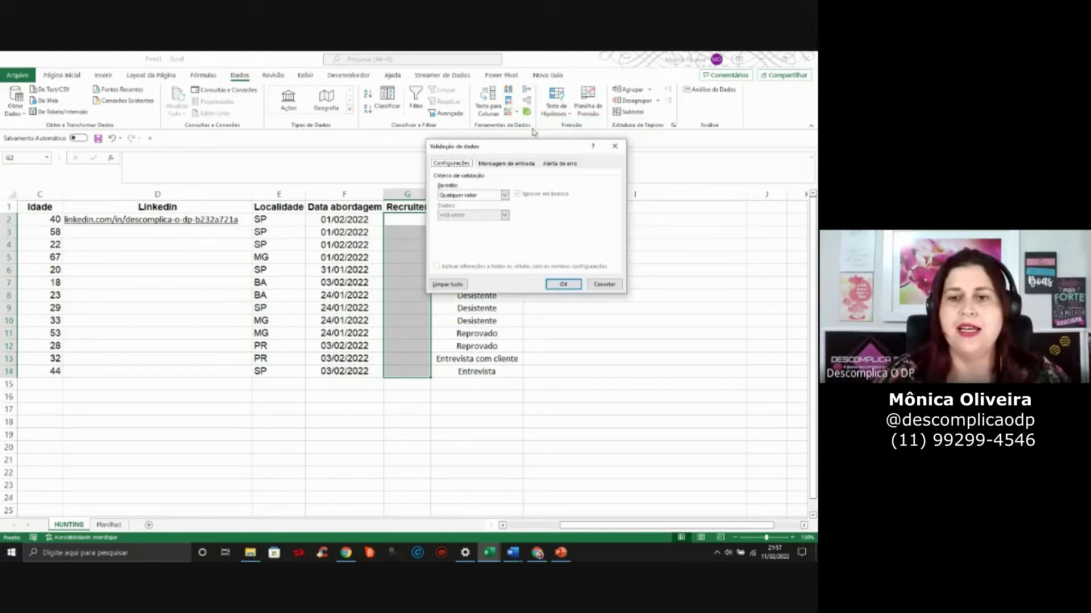
pyautogui.moveTo(527, 148); pyautogui.dragTo(630, 137)
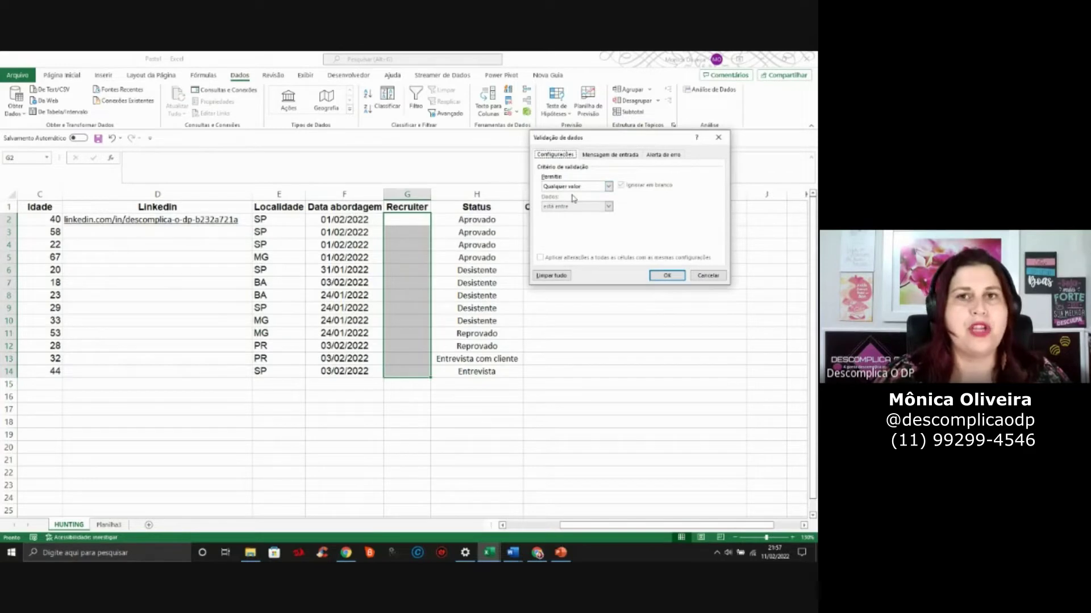
pyautogui.click(609, 186)
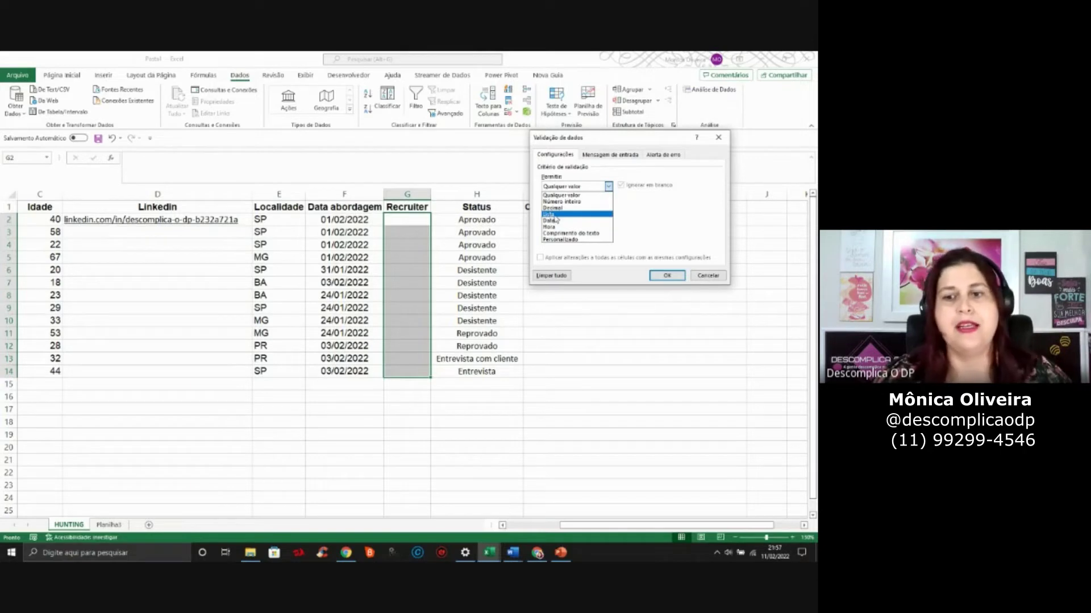
pyautogui.click(555, 216)
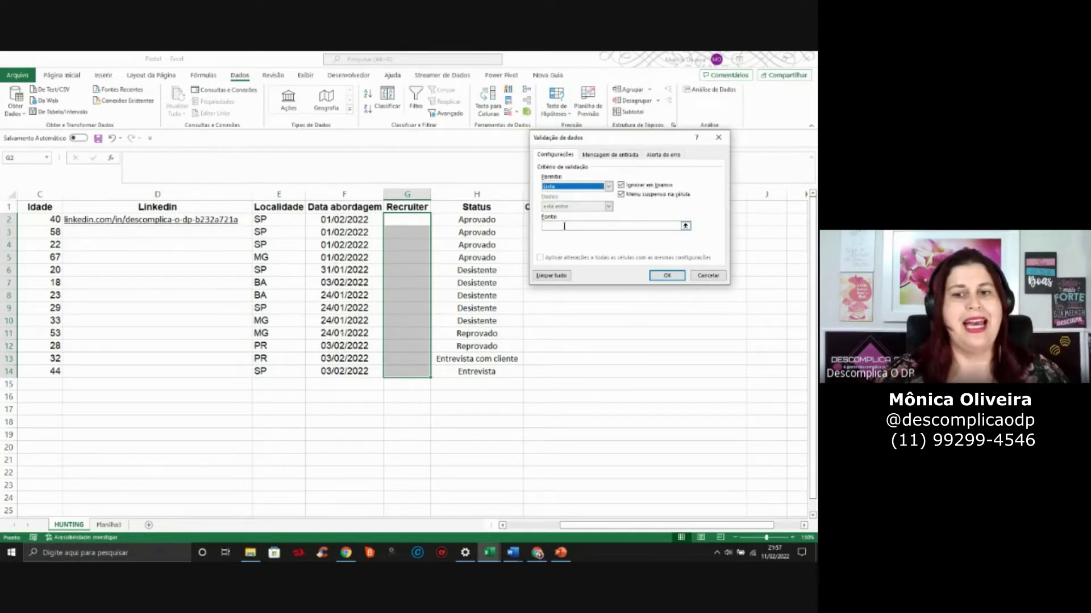
pyautogui.click(563, 226)
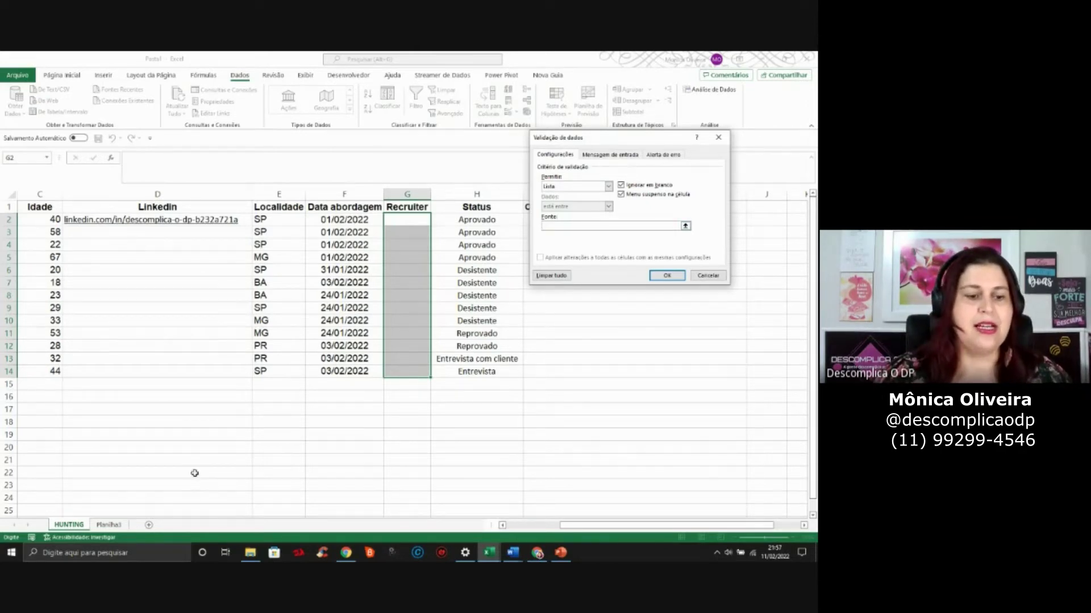
pyautogui.click(109, 525)
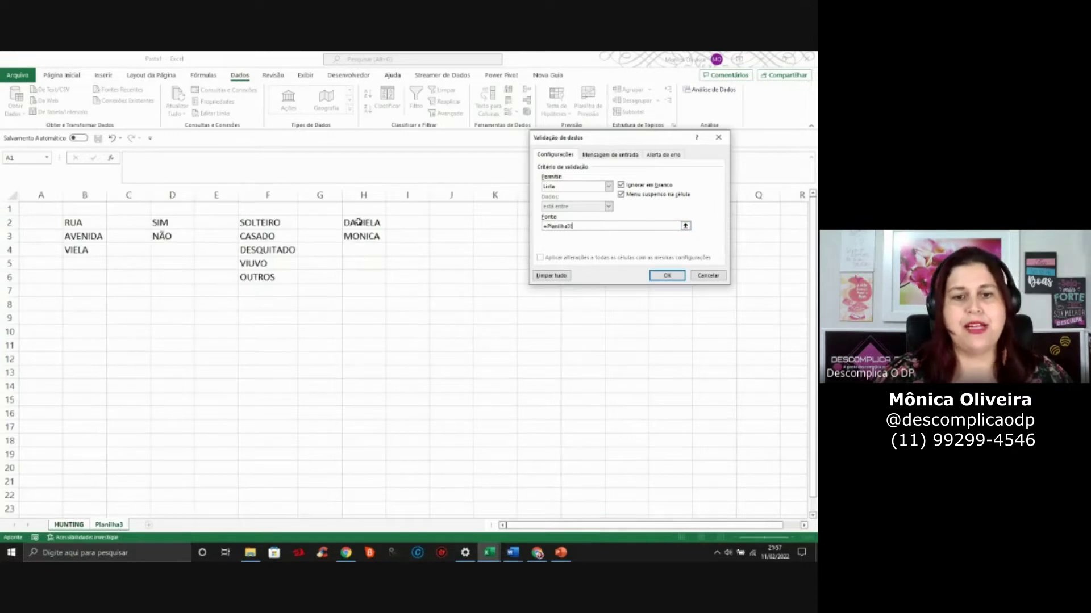
# Set the list source to =Planilha3!$H$2:$H$3 and confirm the validation rule
pyautogui.moveTo(360, 222); pyautogui.dragTo(362, 233)
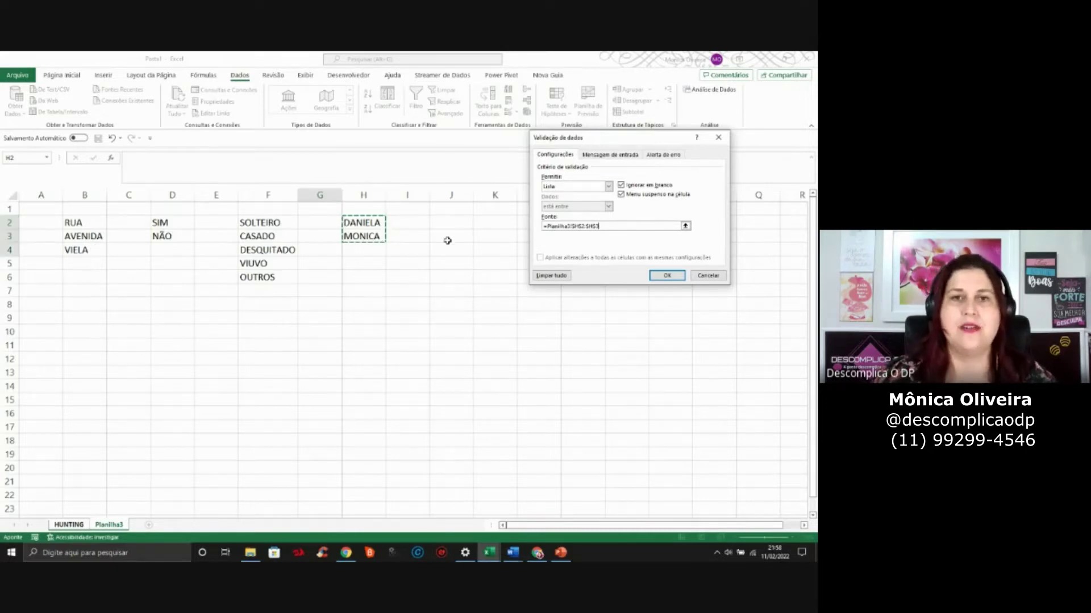
pyautogui.click(669, 277)
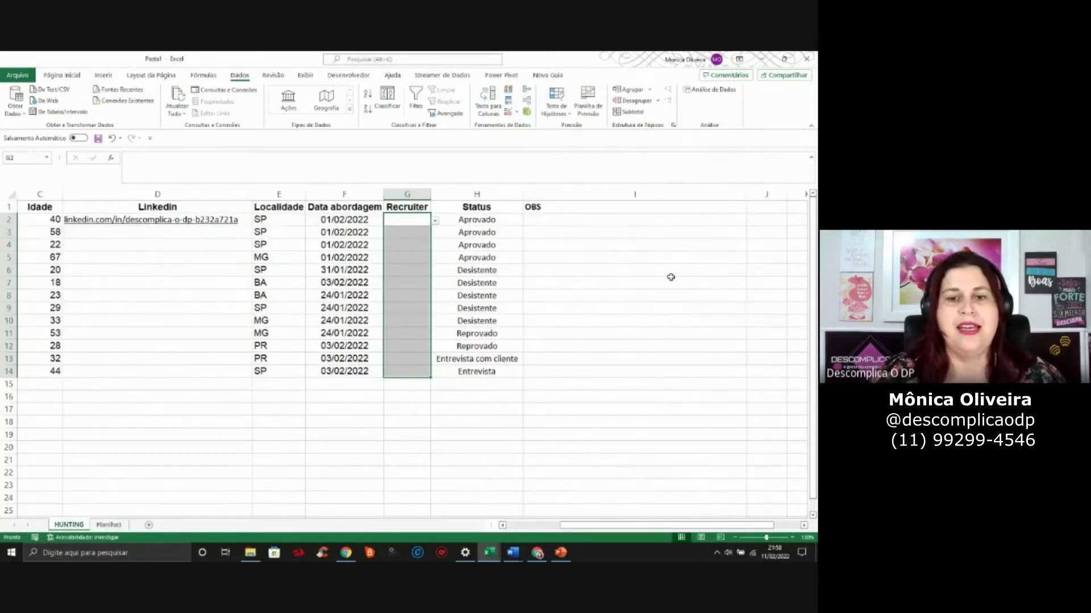
# Pick the first recruiter for G2 and G3 and the second recruiter for G5 from the dropdowns
pyautogui.click(436, 221)
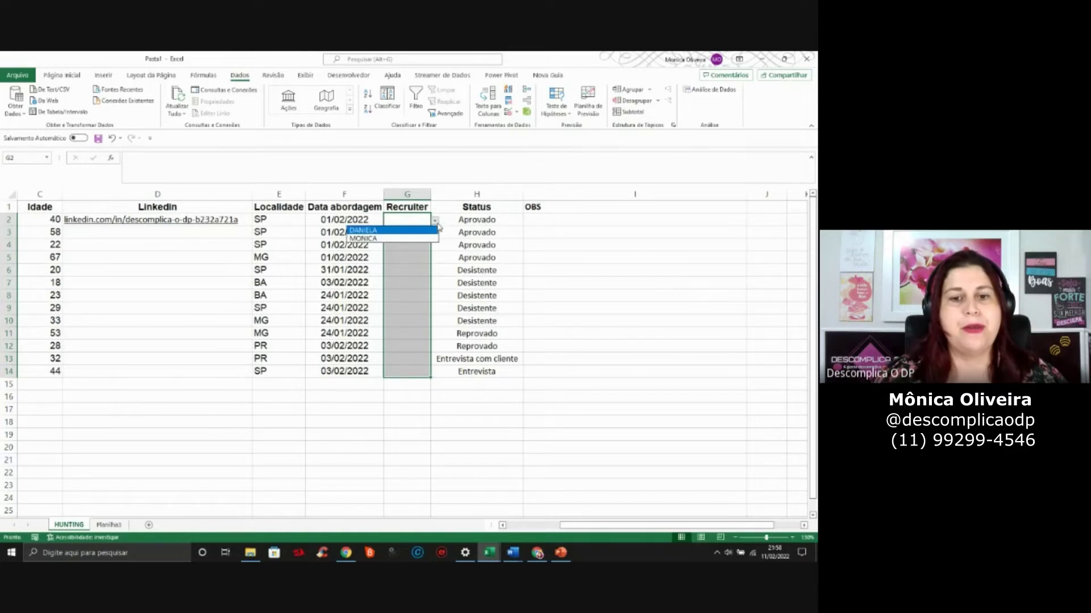
pyautogui.click(392, 230)
pyautogui.click(427, 233)
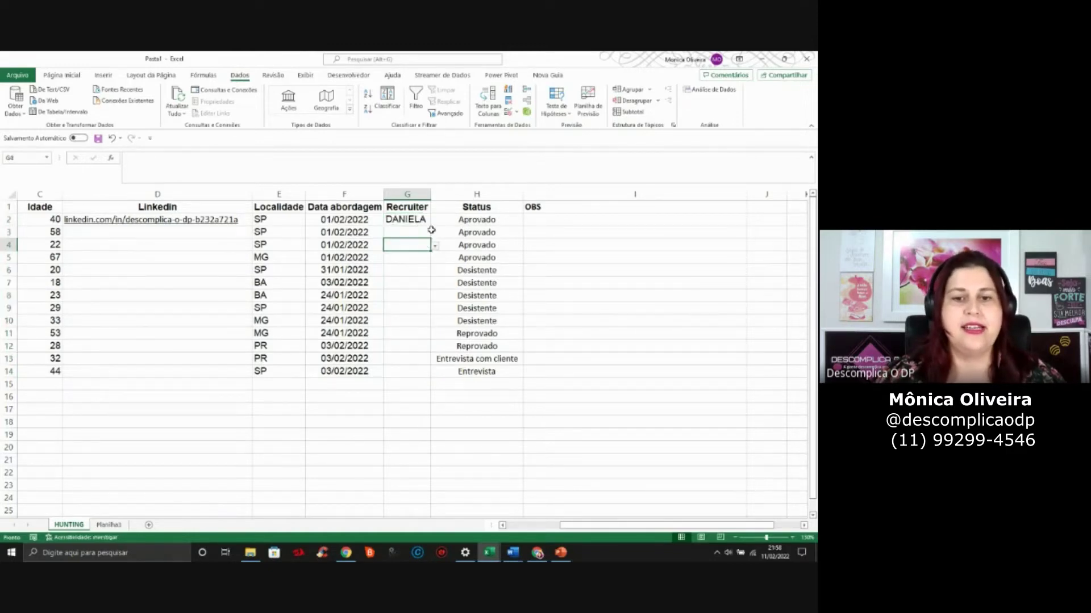
pyautogui.click(434, 232)
pyautogui.click(428, 232)
pyautogui.click(435, 233)
pyautogui.click(435, 235)
pyautogui.click(435, 238)
pyautogui.click(403, 245)
pyautogui.click(427, 244)
pyautogui.click(430, 258)
pyautogui.click(434, 260)
pyautogui.click(398, 279)
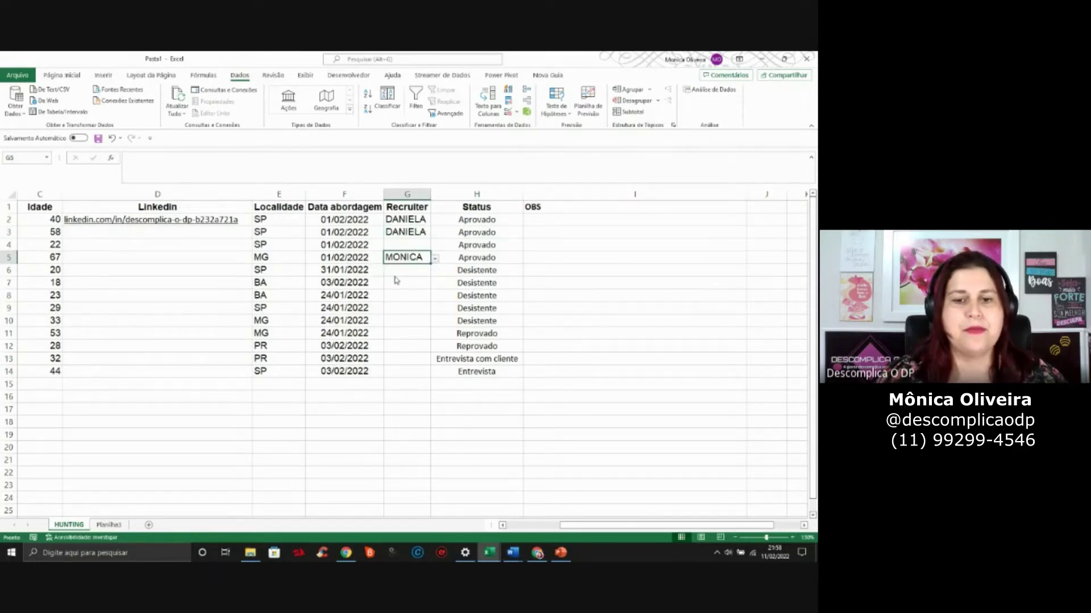
# Copy G5's recruiter name into G6:G10
pyautogui.hotkey('ctrl', 'c')
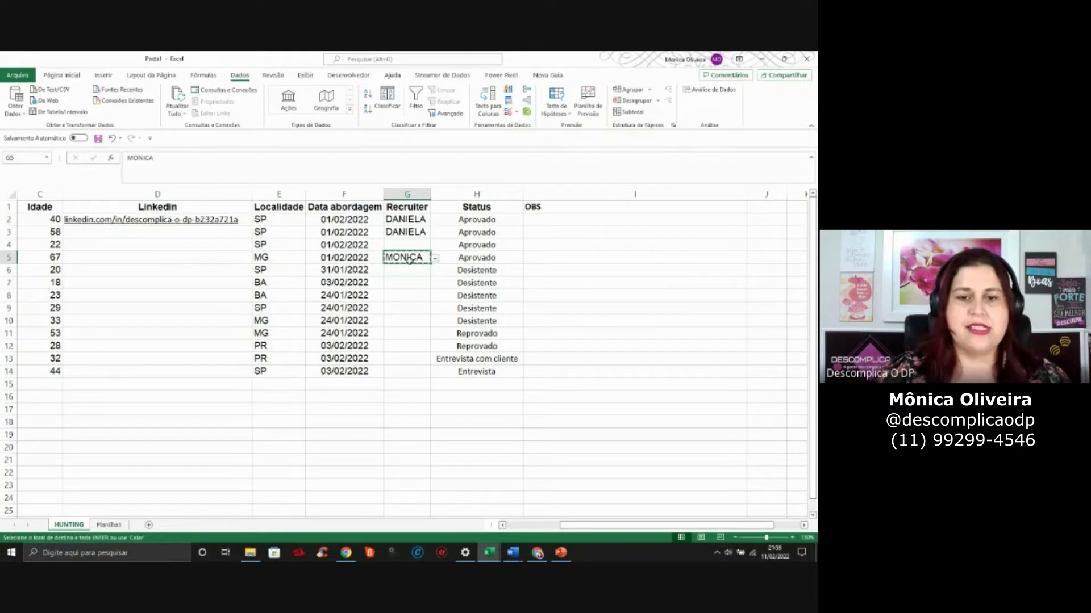
pyautogui.moveTo(407, 270); pyautogui.dragTo(407, 321)
pyautogui.hotkey('ctrl', 'v')
pyautogui.press('Down')
pyautogui.press('Down')
# Copy G3's recruiter name into G4 and G11:G14
pyautogui.click(410, 232)
pyautogui.hotkey('ctrl', 'c')
pyautogui.press('Down')
pyautogui.hotkey('ctrl', 'v')
pyautogui.hotkey('ctrl', 'c')
pyautogui.press('Down')
pyautogui.press('Down')
pyautogui.press('Down')
pyautogui.press('Down')
pyautogui.press('Down')
pyautogui.press('Down')
pyautogui.press('Down')
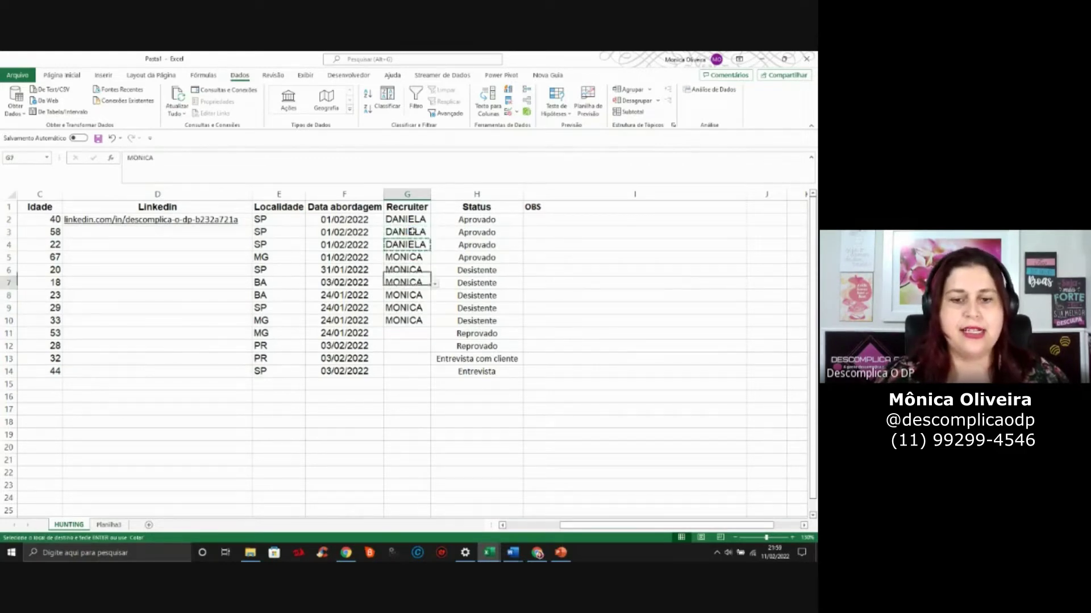
pyautogui.hotkey('shift', 'Down')
pyautogui.hotkey('shift', 'Down')
pyautogui.hotkey('shift', 'Down')
pyautogui.press('Return')
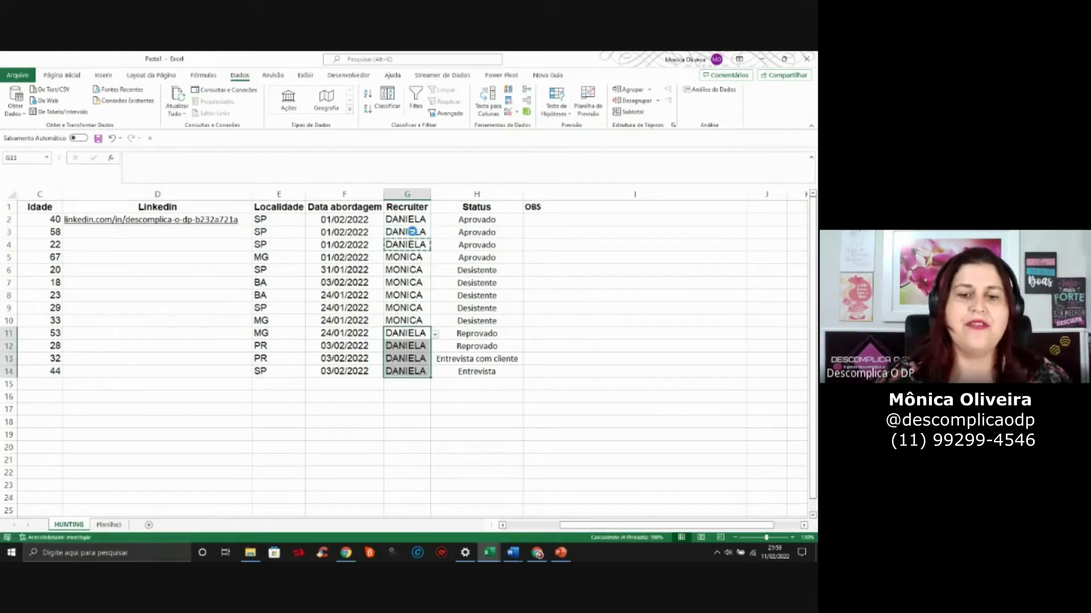
pyautogui.click(414, 275)
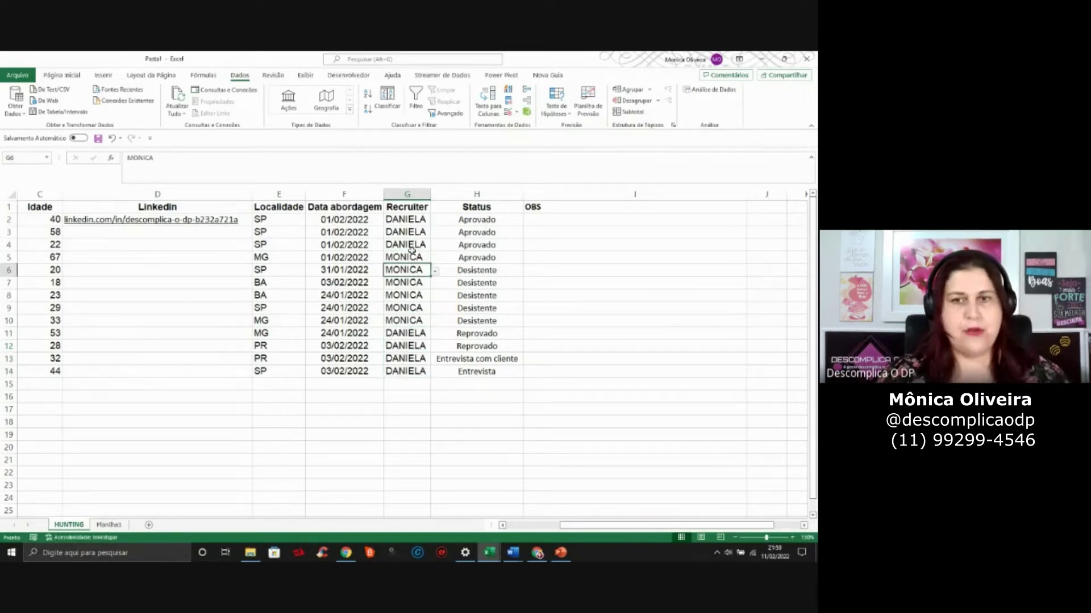
pyautogui.click(417, 224)
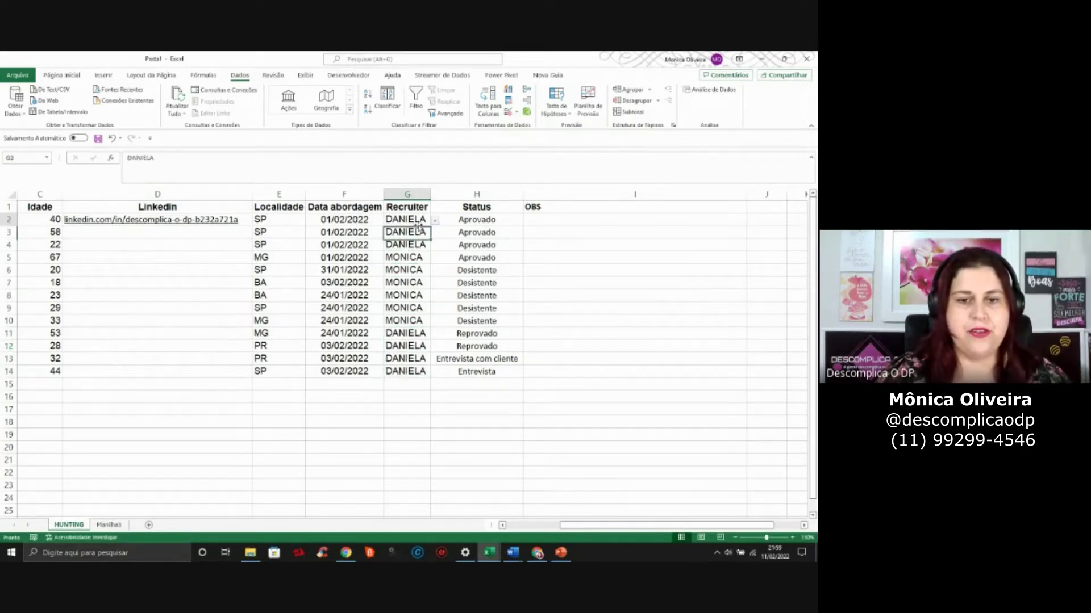
pyautogui.write('DANI')
pyautogui.press('BackSpace')
pyautogui.press('Return')
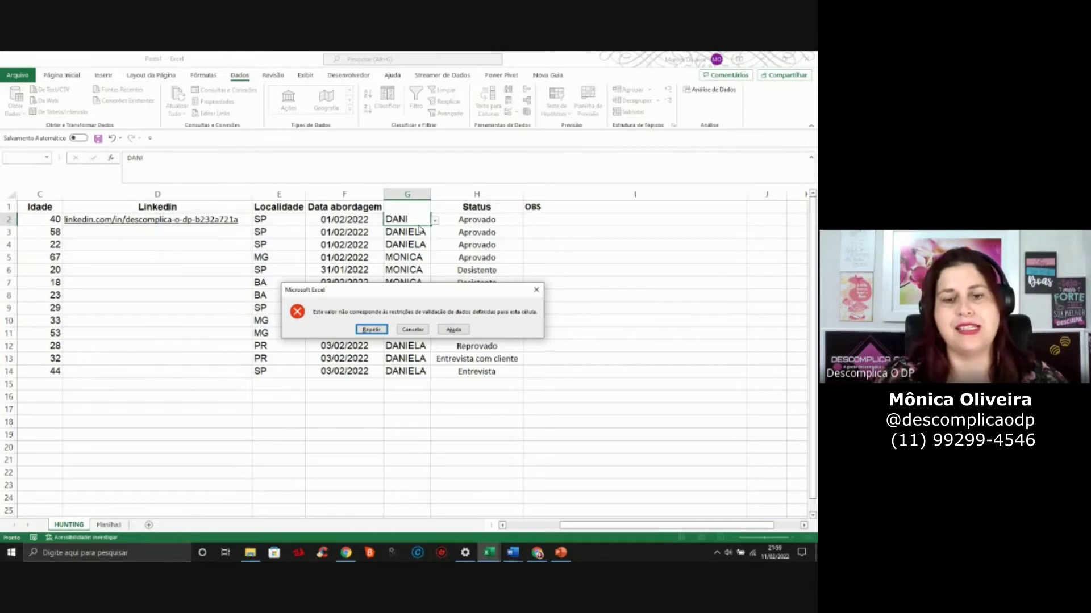
pyautogui.press('Escape')
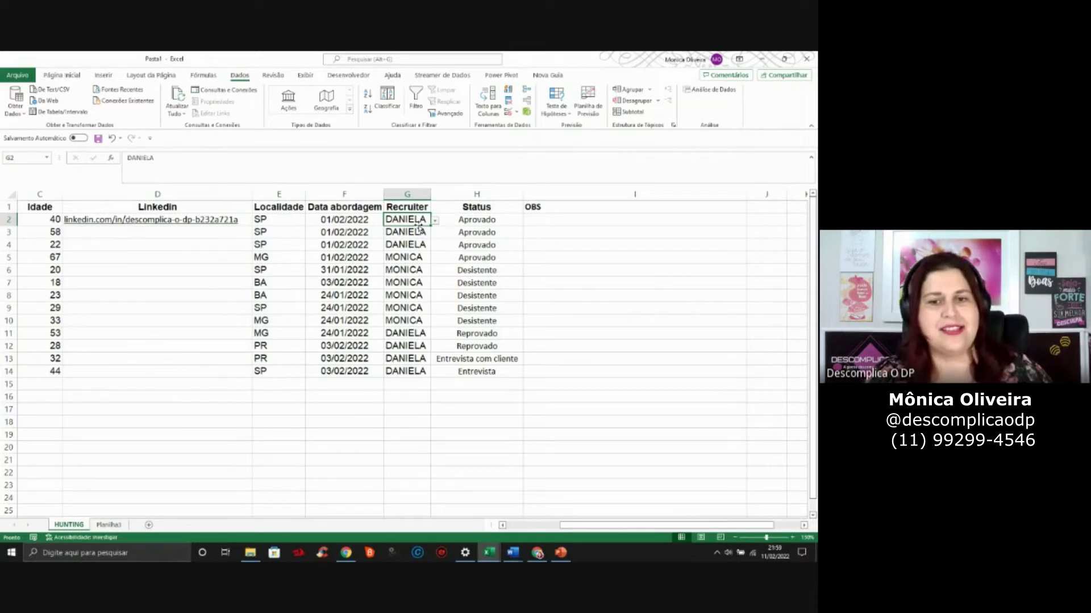
pyautogui.click(475, 223)
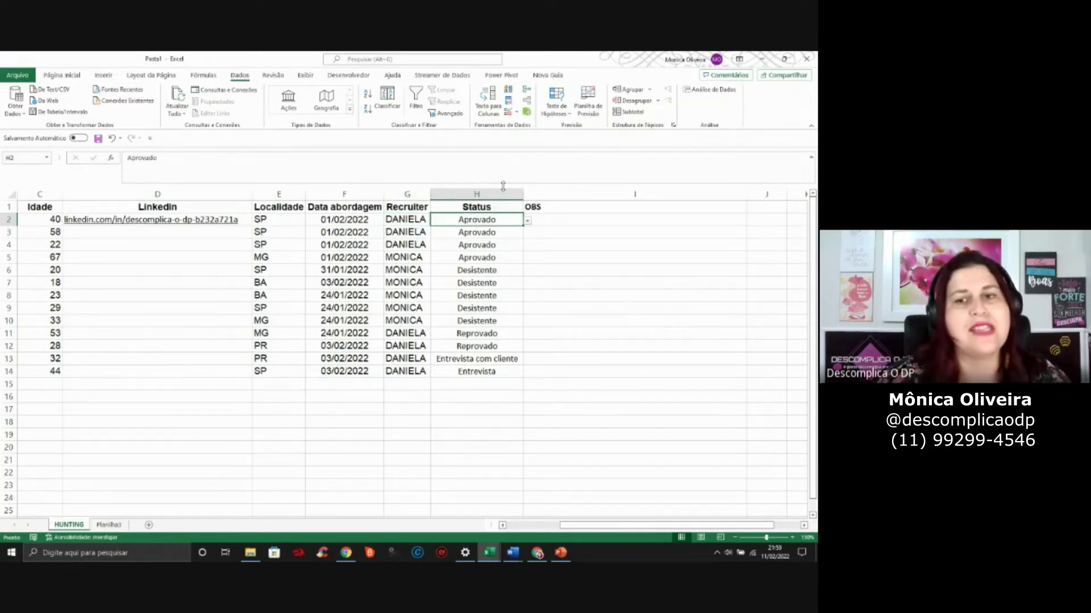
pyautogui.click(527, 222)
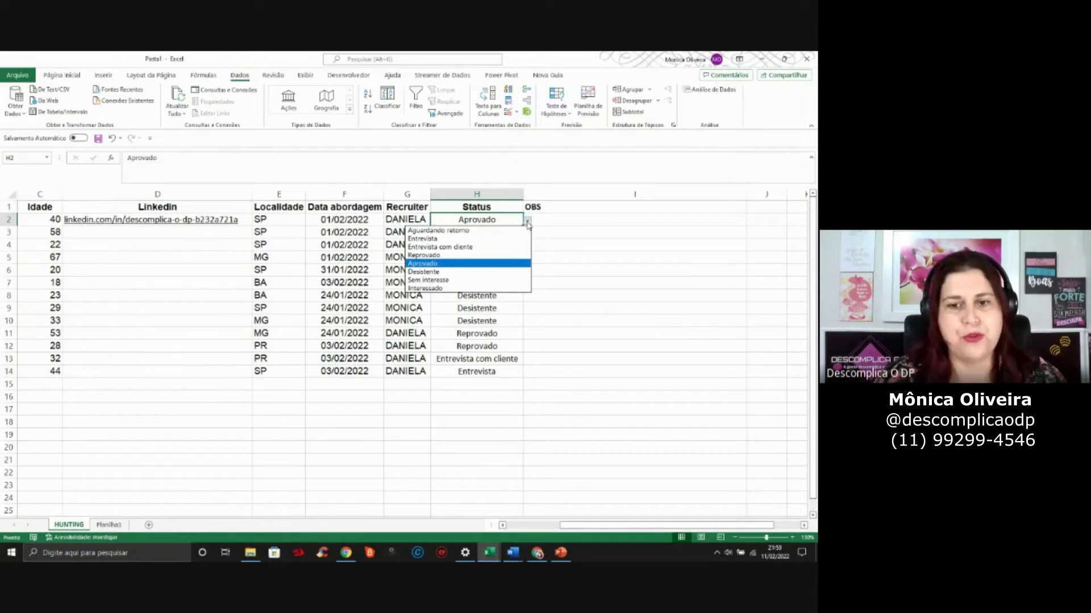
pyautogui.click(372, 239)
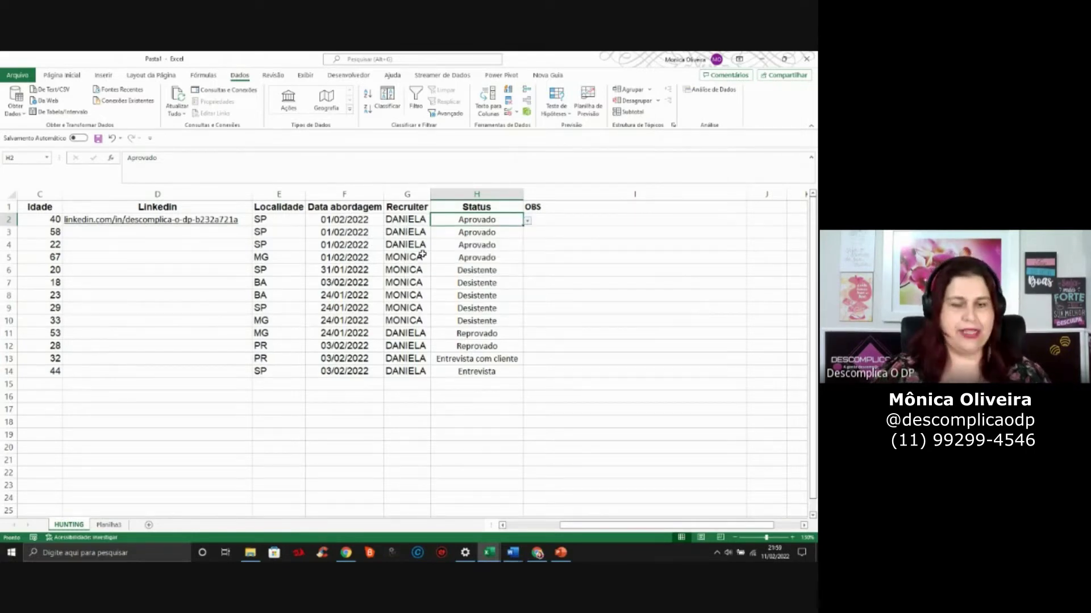
pyautogui.press('Left')
pyautogui.press('Left')
pyautogui.press('Left')
pyautogui.press('Left')
pyautogui.press('Left')
pyautogui.press('Left')
pyautogui.press('Left')
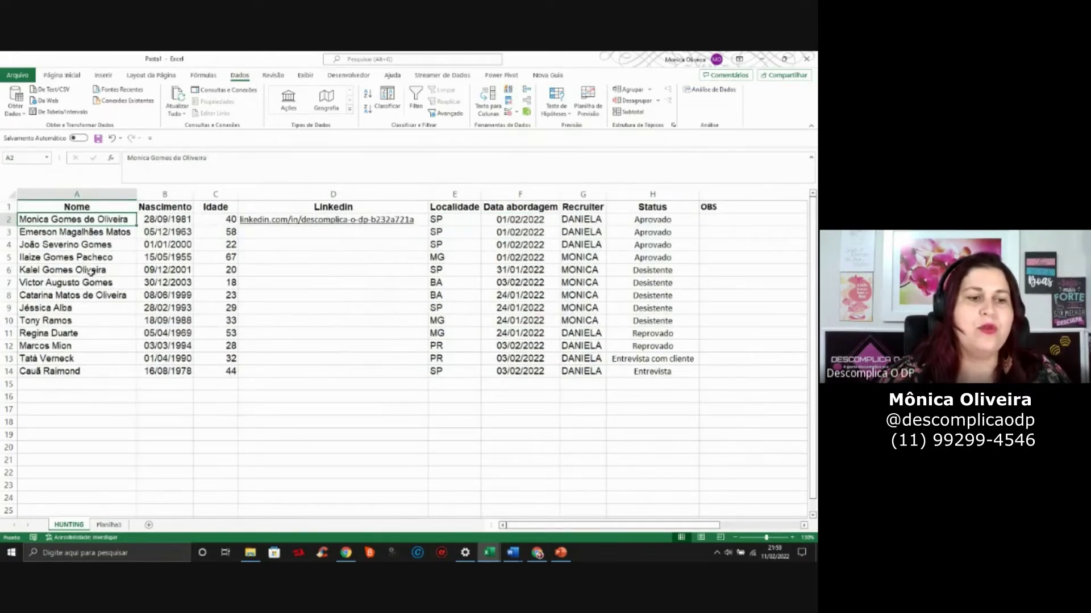
# Insert an empty column before the Nascimento column
pyautogui.click(155, 196)
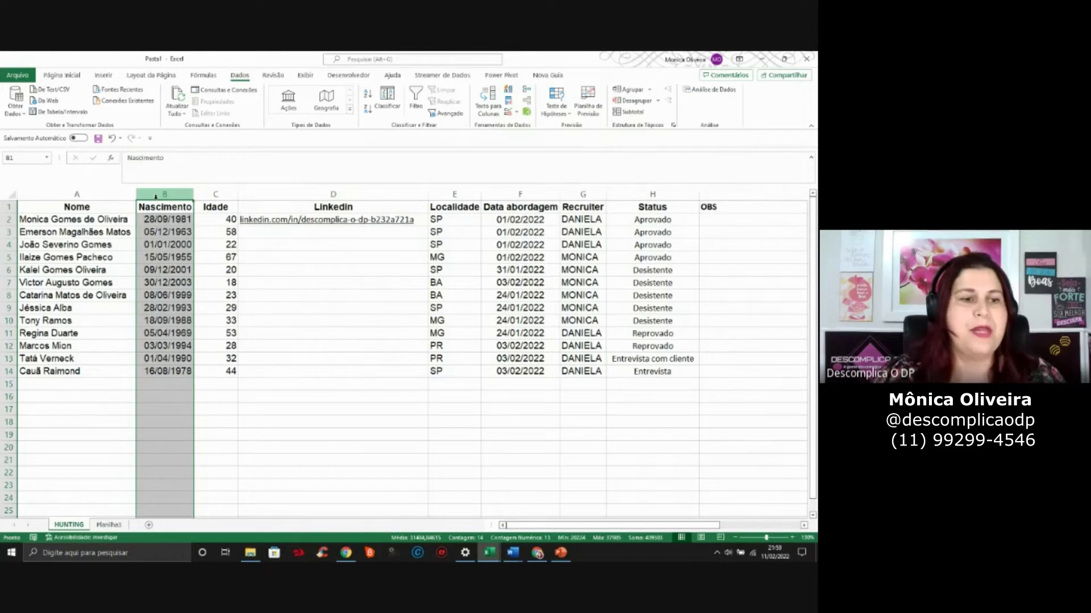
pyautogui.rightClick(155, 197)
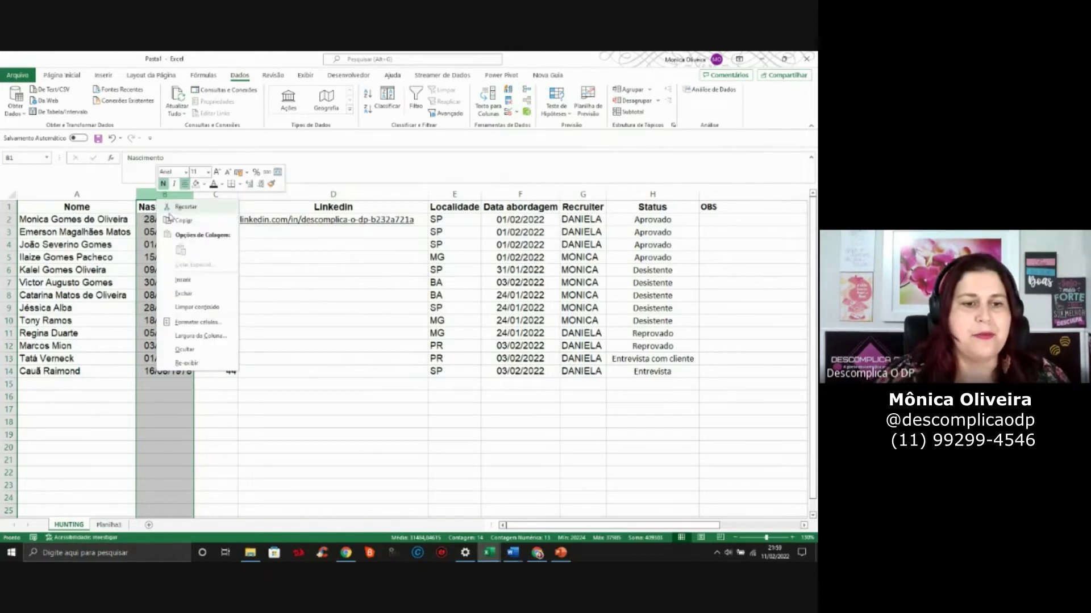
pyautogui.click(186, 279)
# Enter =MAIÚSCULA(A2) in B2, widen column B, and fill it down to row 14
pyautogui.click(177, 220)
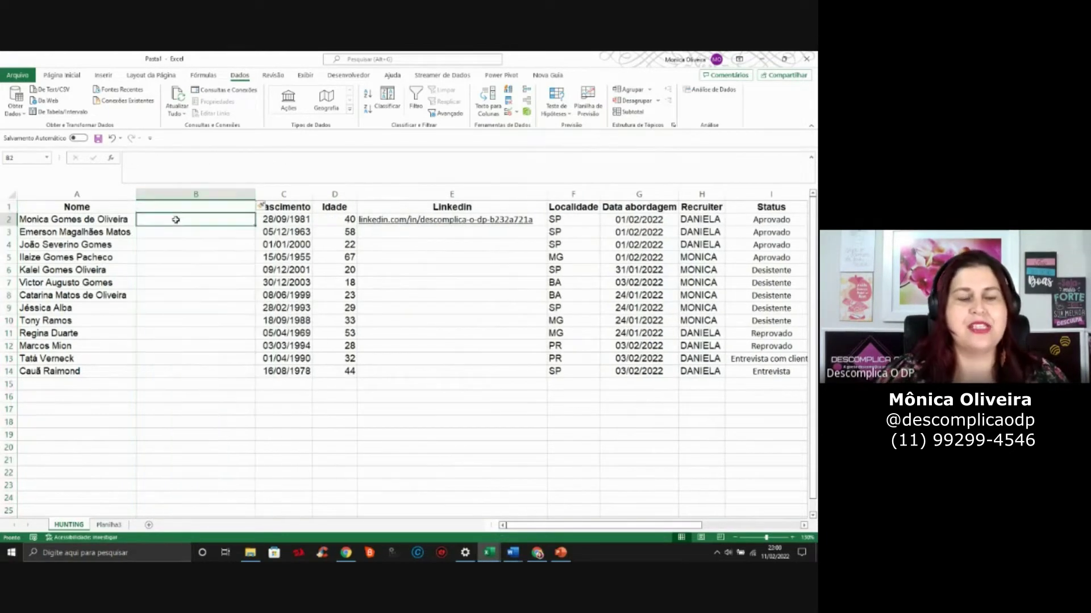
pyautogui.write('=MAI')
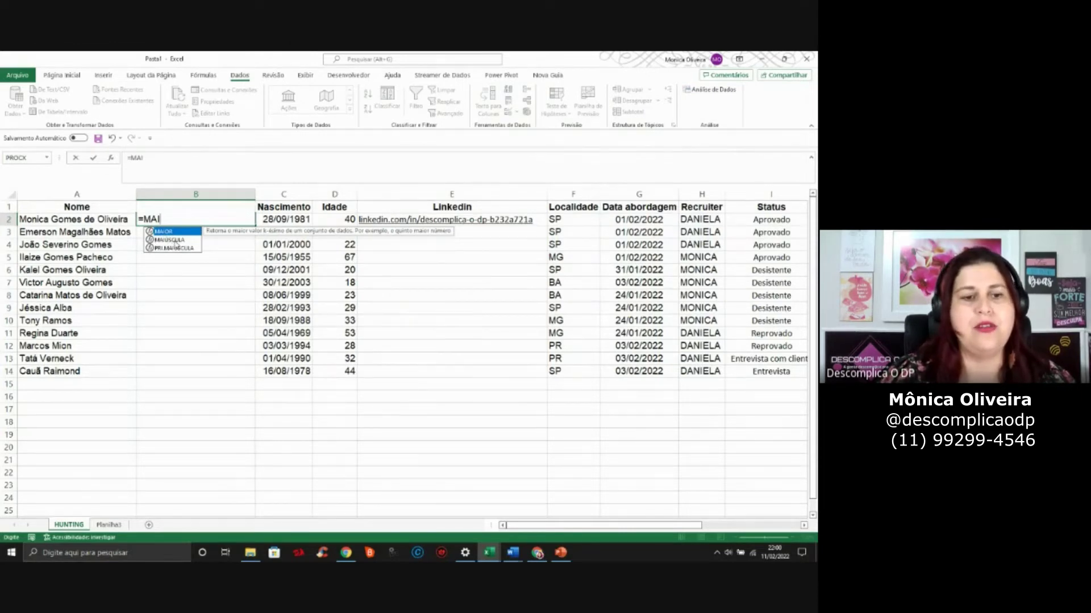
pyautogui.doubleClick(175, 243)
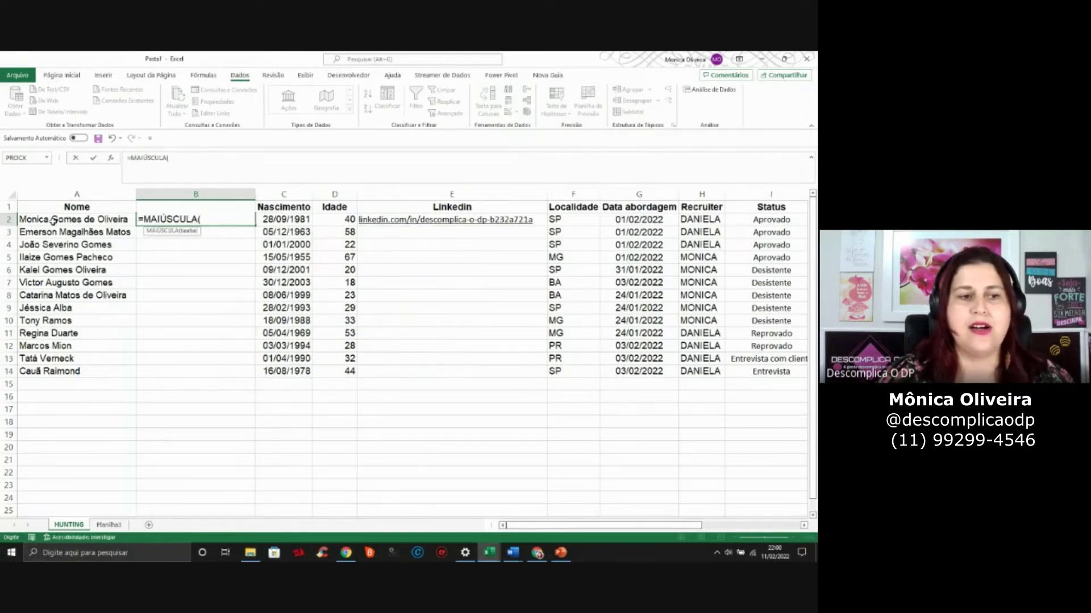
pyautogui.click(52, 220)
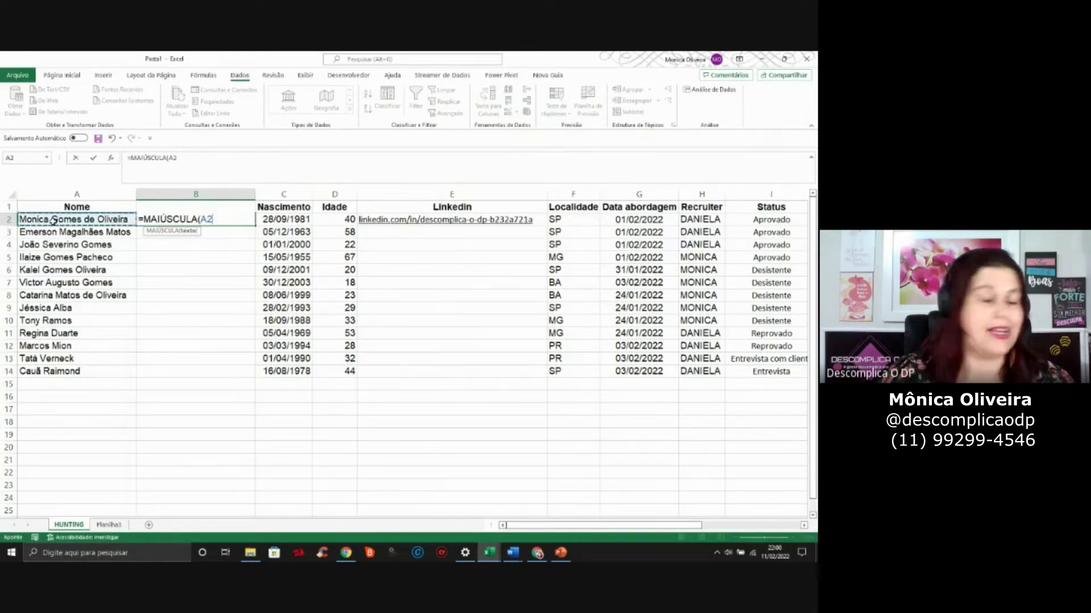
pyautogui.write(')')
pyautogui.press('Return')
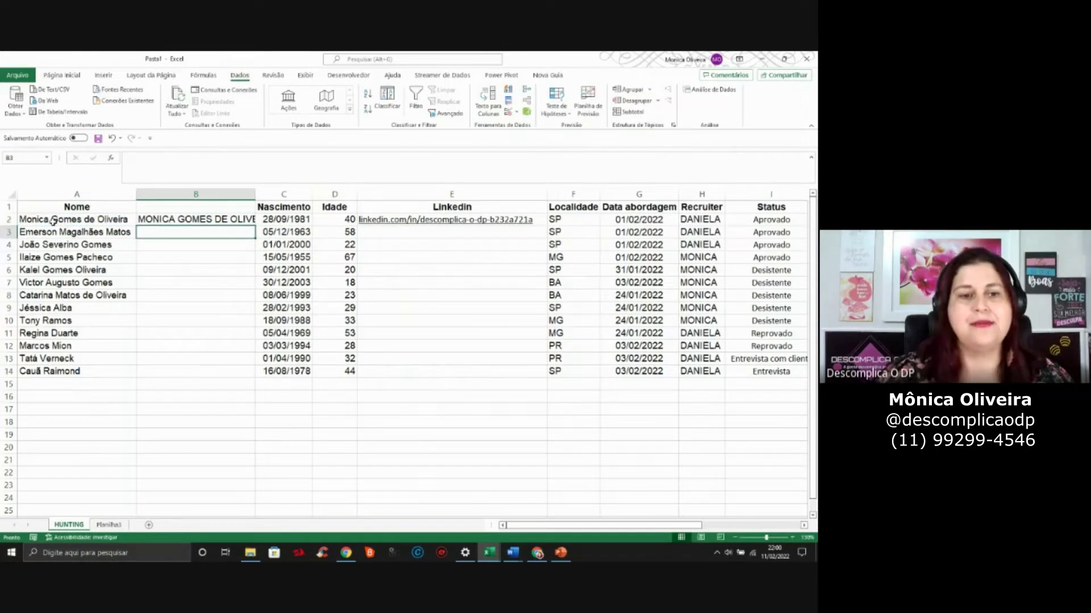
pyautogui.doubleClick(256, 196)
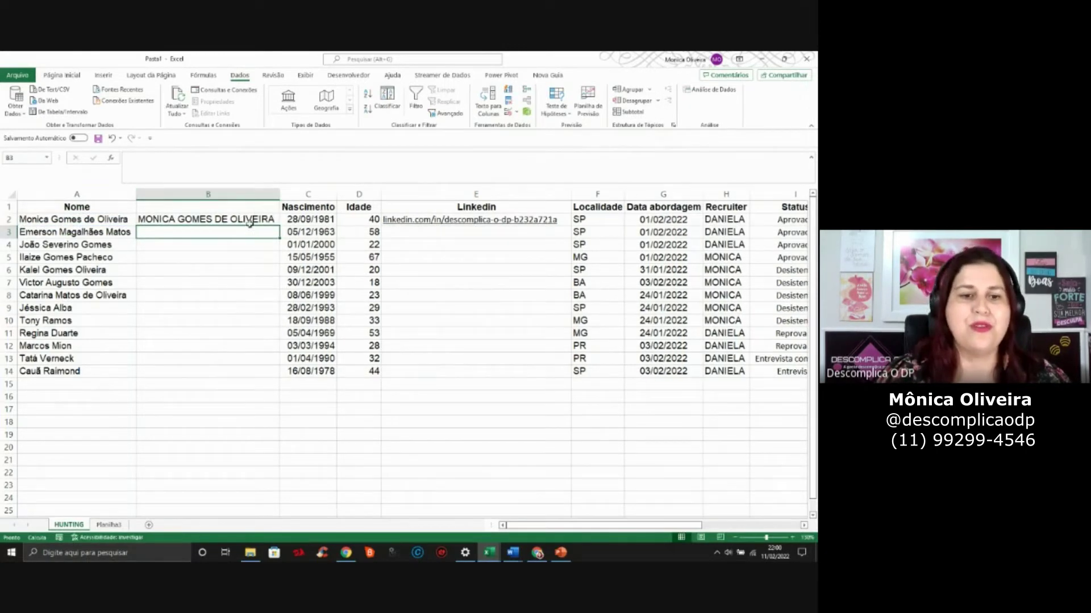
pyautogui.click(250, 222)
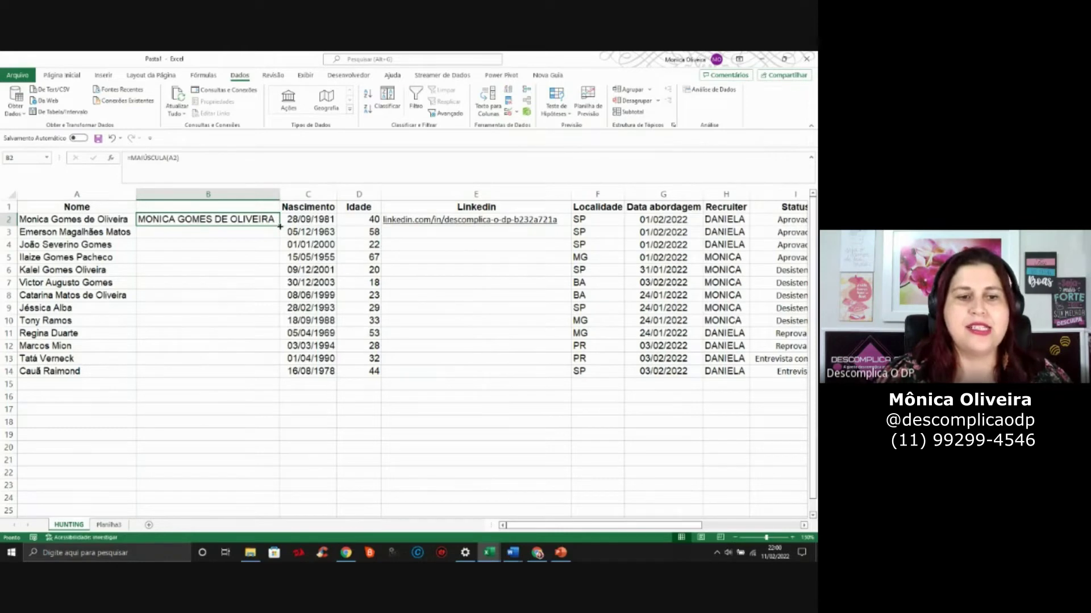
pyautogui.doubleClick(280, 227)
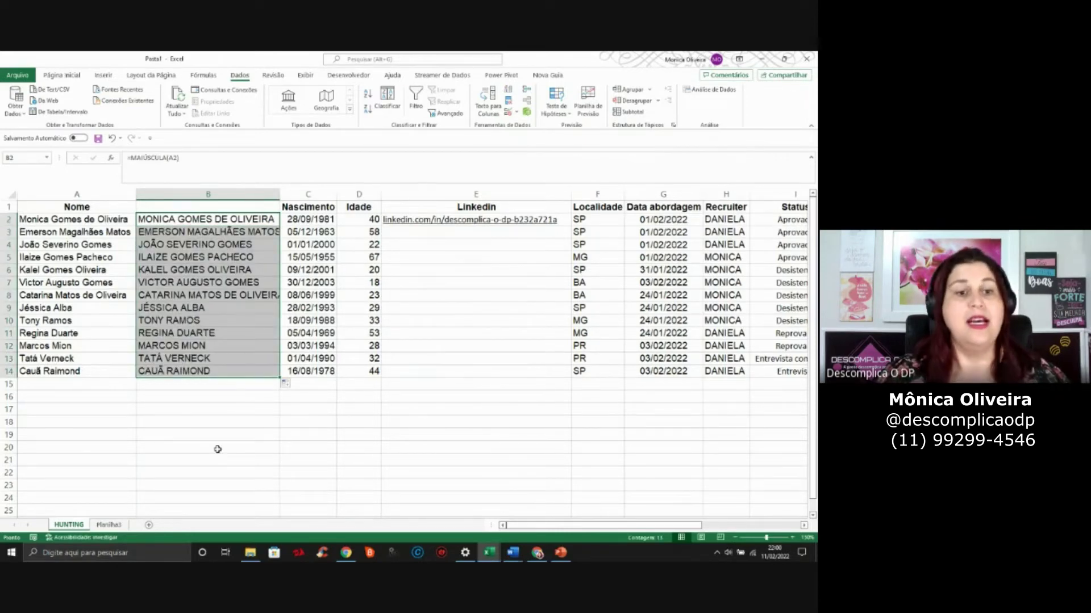
pyautogui.click(108, 211)
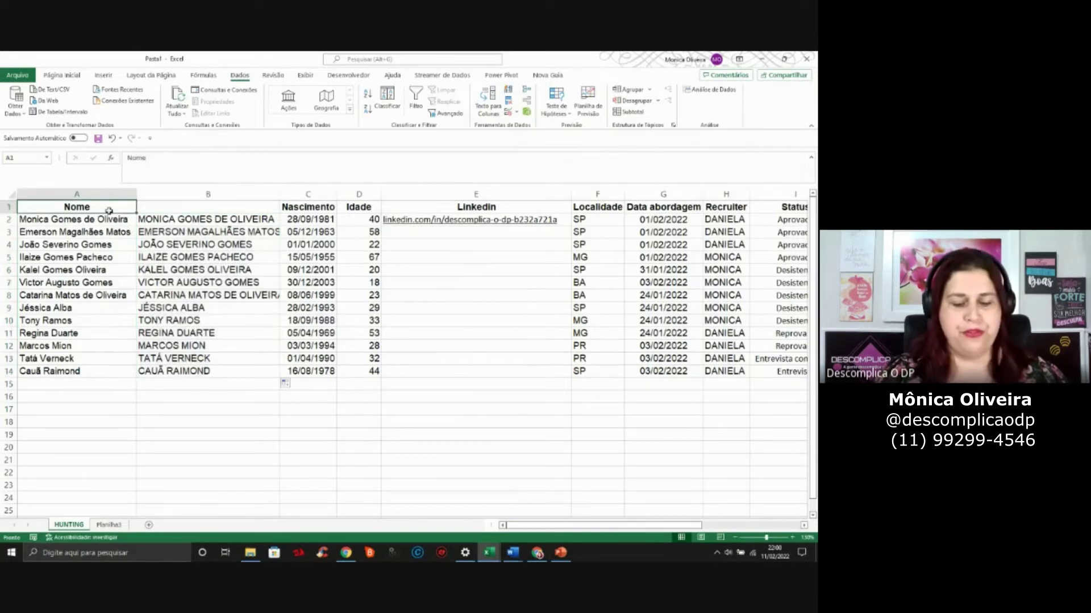
# Copy the Nome header from A1 into B1
pyautogui.hotkey('ctrl', 'c')
pyautogui.press('Right')
pyautogui.hotkey('ctrl', 'v')
pyautogui.press('Escape')
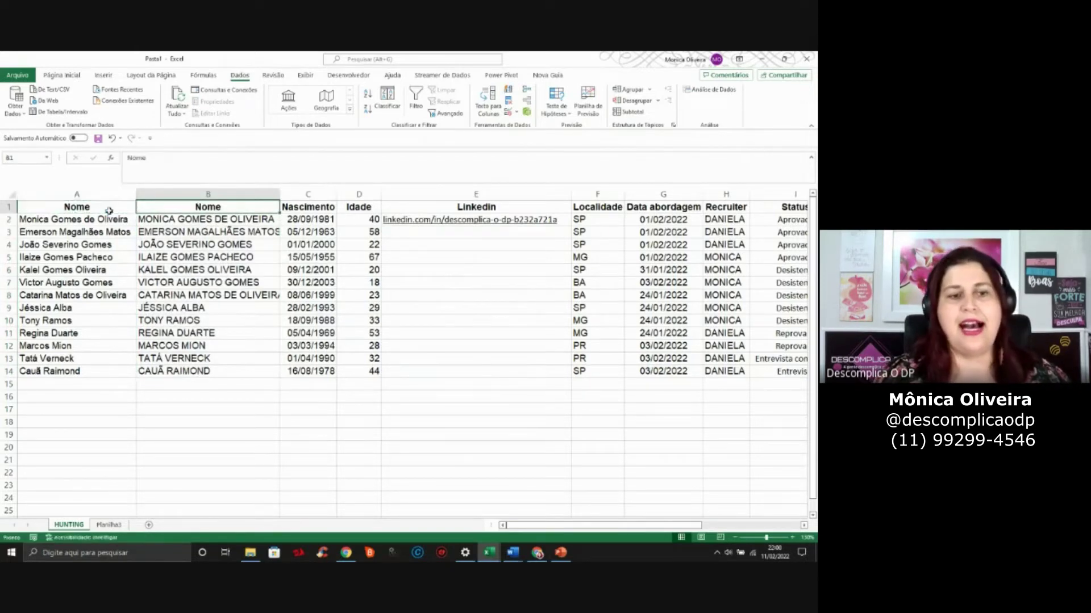
pyautogui.moveTo(154, 221); pyautogui.dragTo(165, 371)
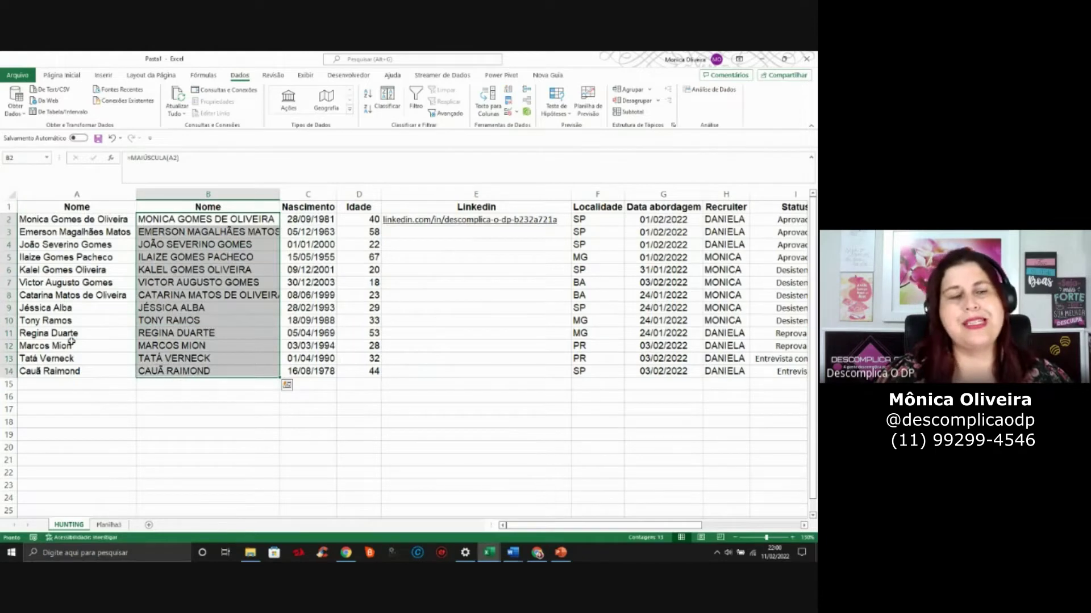
# Delete original names column A, then undo it because the uppercase formulas broke
pyautogui.click(71, 344)
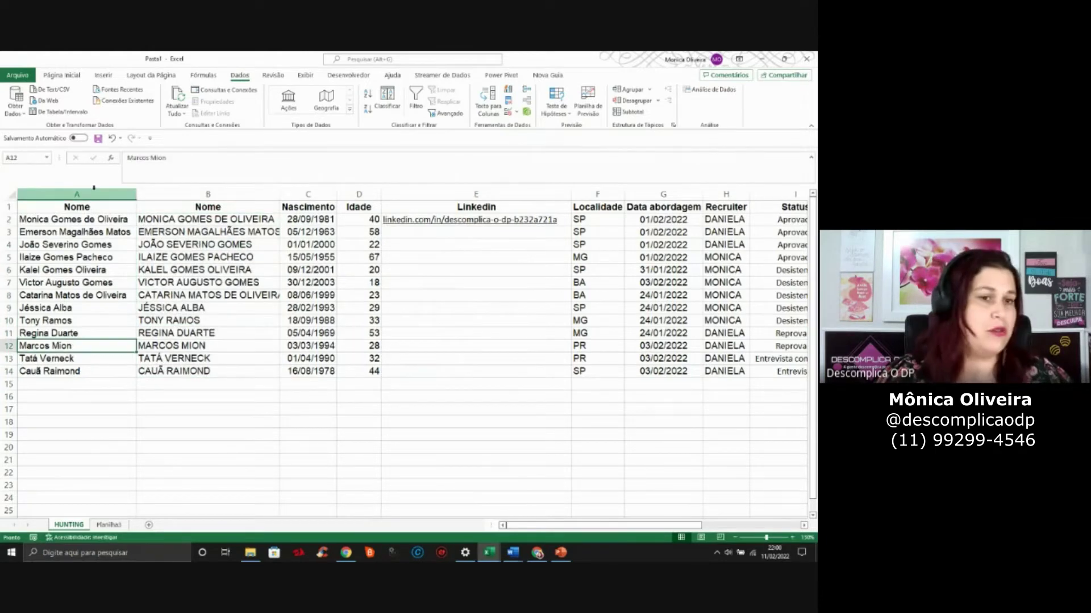
pyautogui.click(90, 194)
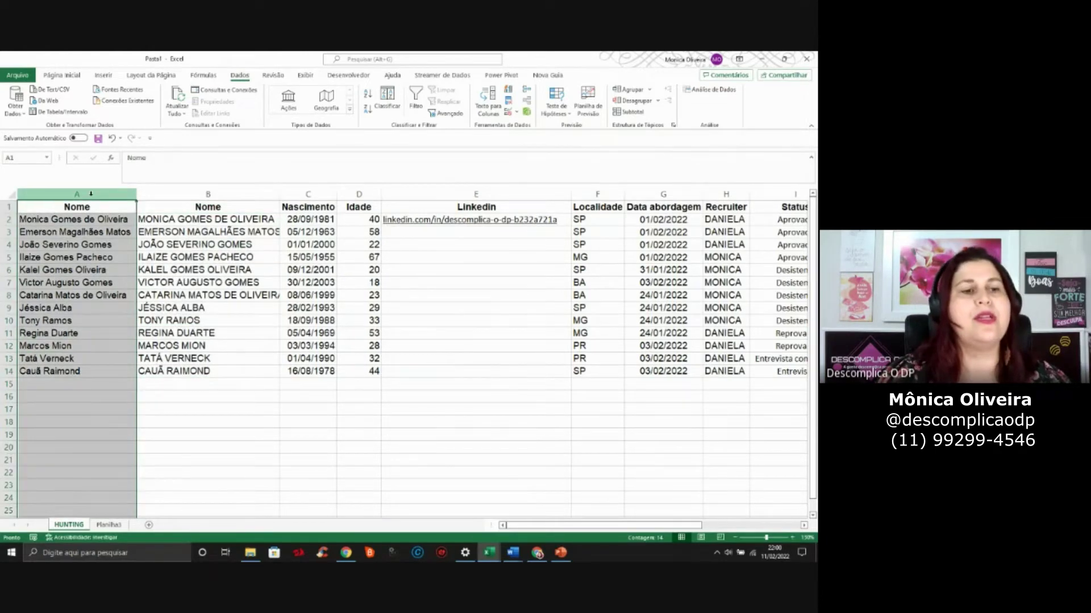
pyautogui.rightClick(90, 193)
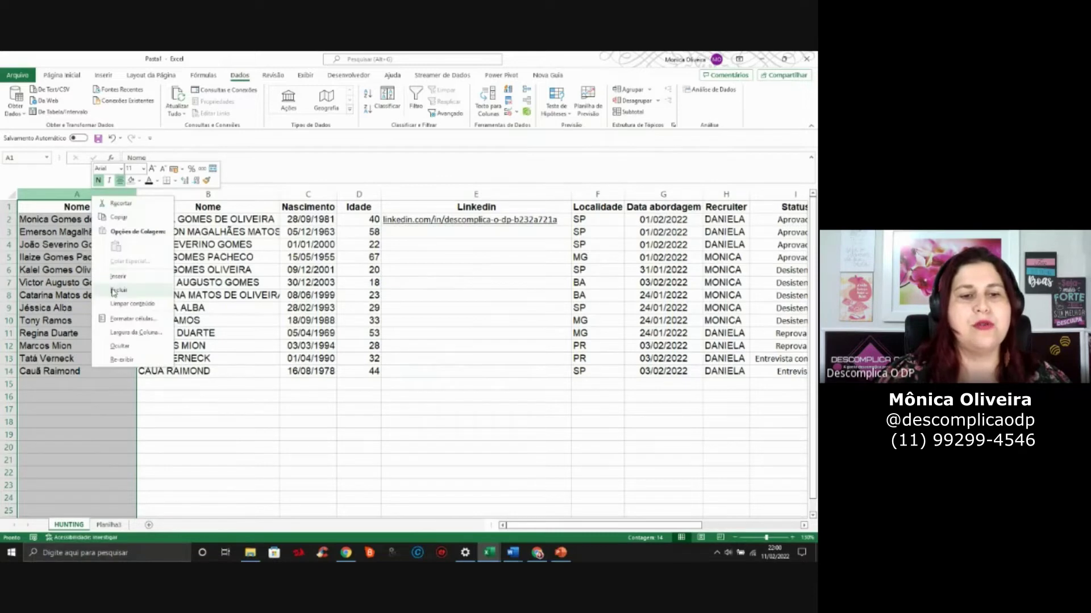
pyautogui.click(117, 290)
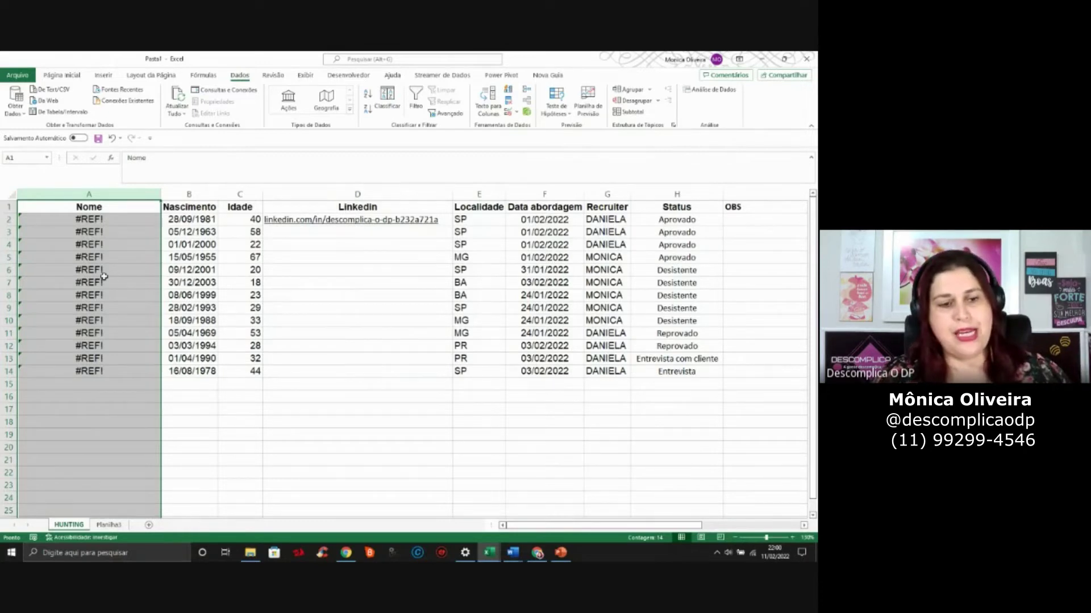
pyautogui.hotkey('ctrl', 'z')
pyautogui.click(234, 221)
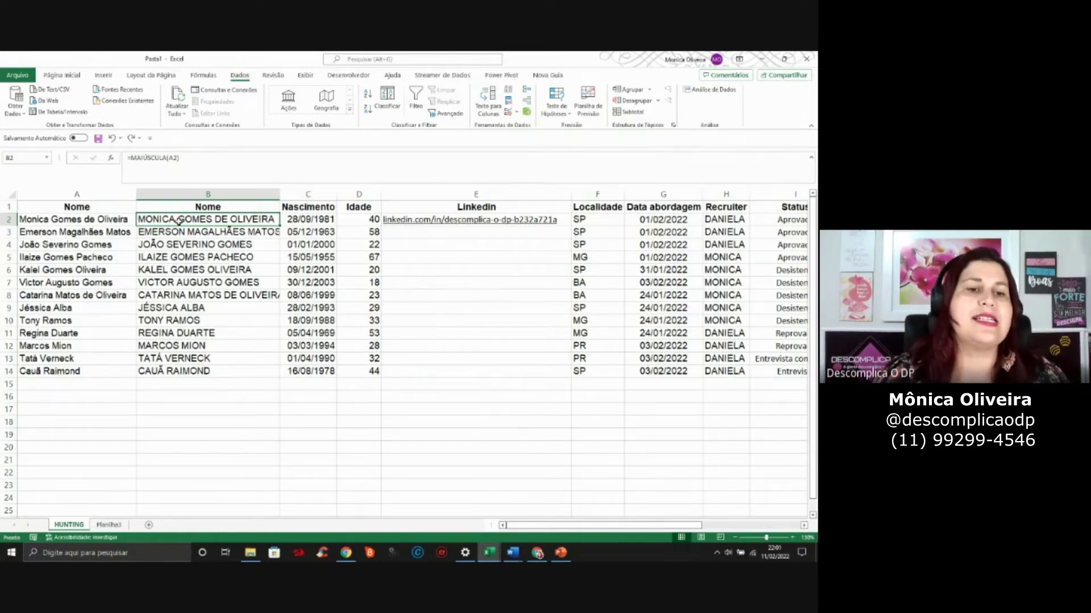
# Autofit column B and paste the uppercase names B2:B14 back as Valores
pyautogui.doubleClick(279, 194)
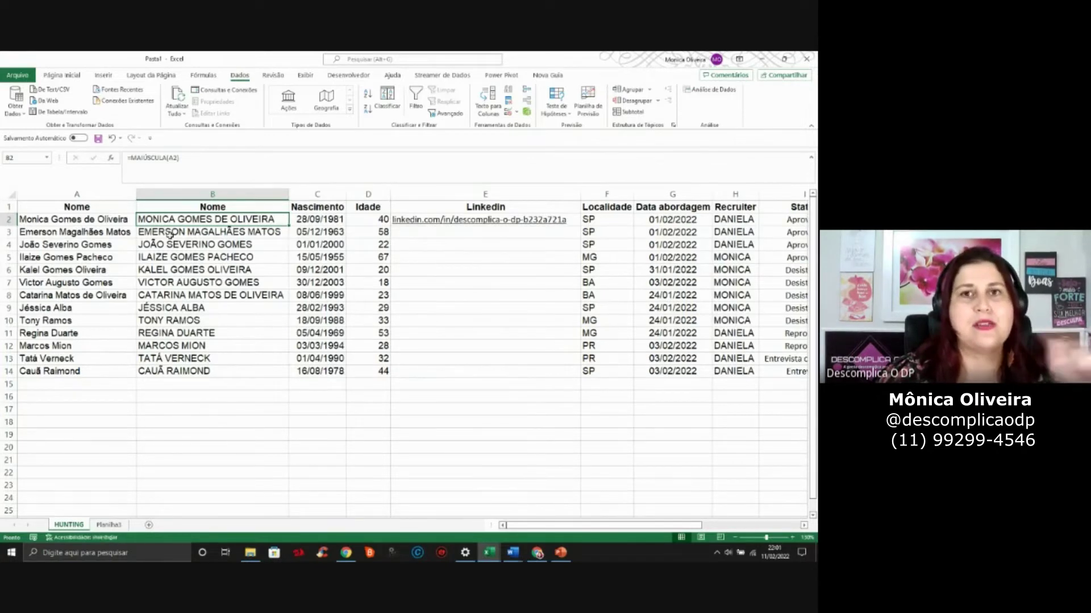
pyautogui.moveTo(194, 219); pyautogui.dragTo(199, 368)
pyautogui.hotkey('ctrl', 'c')
pyautogui.hotkey('ctrl', 'v')
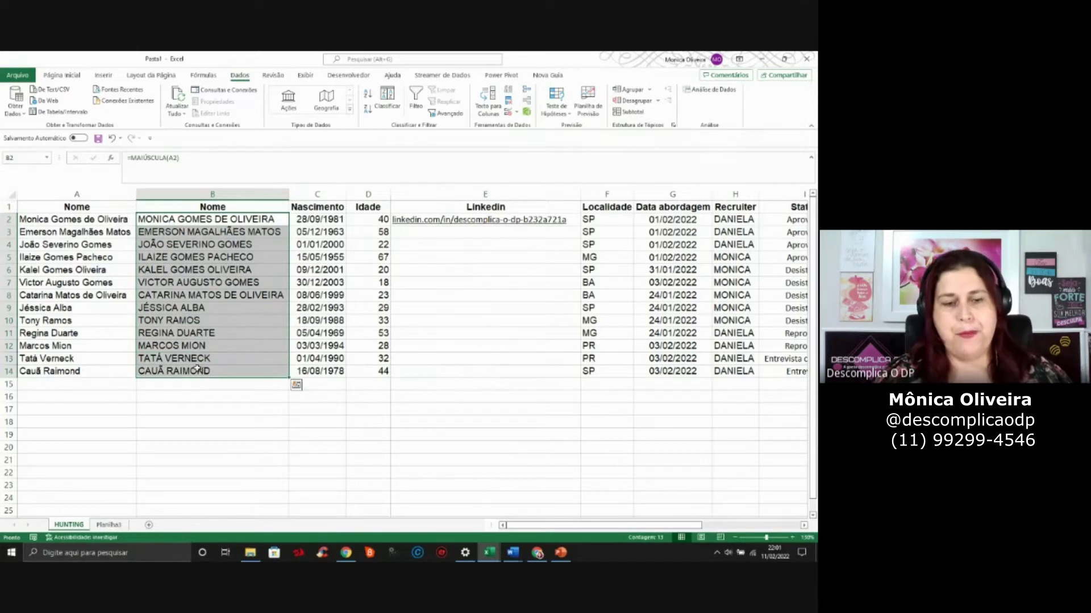
pyautogui.rightClick(176, 221)
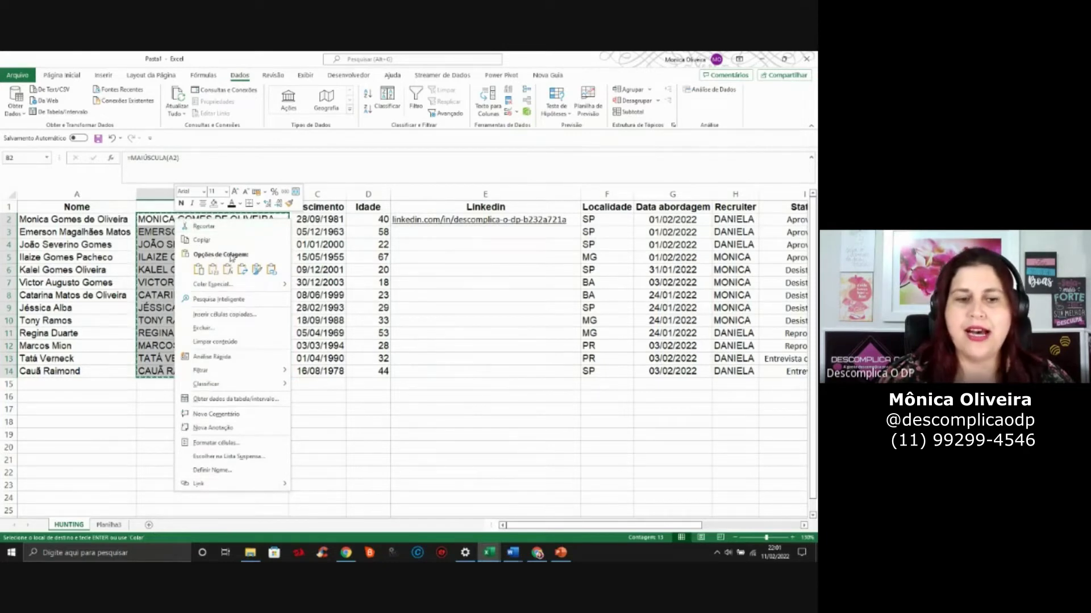
pyautogui.click(214, 270)
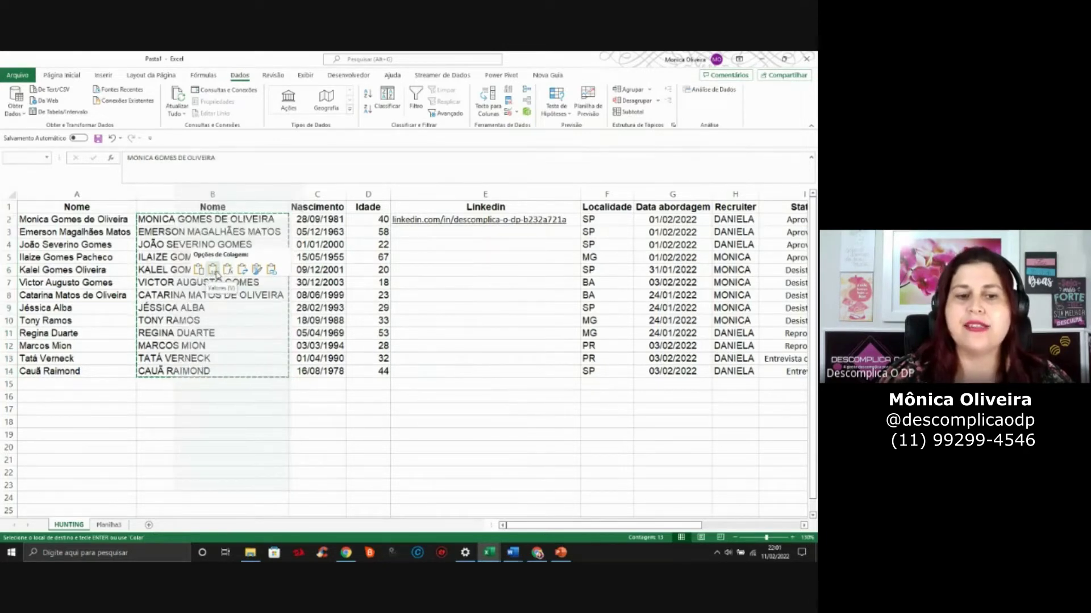
# Check the pasted names are fixed values, then select the original names column A
pyautogui.click(211, 307)
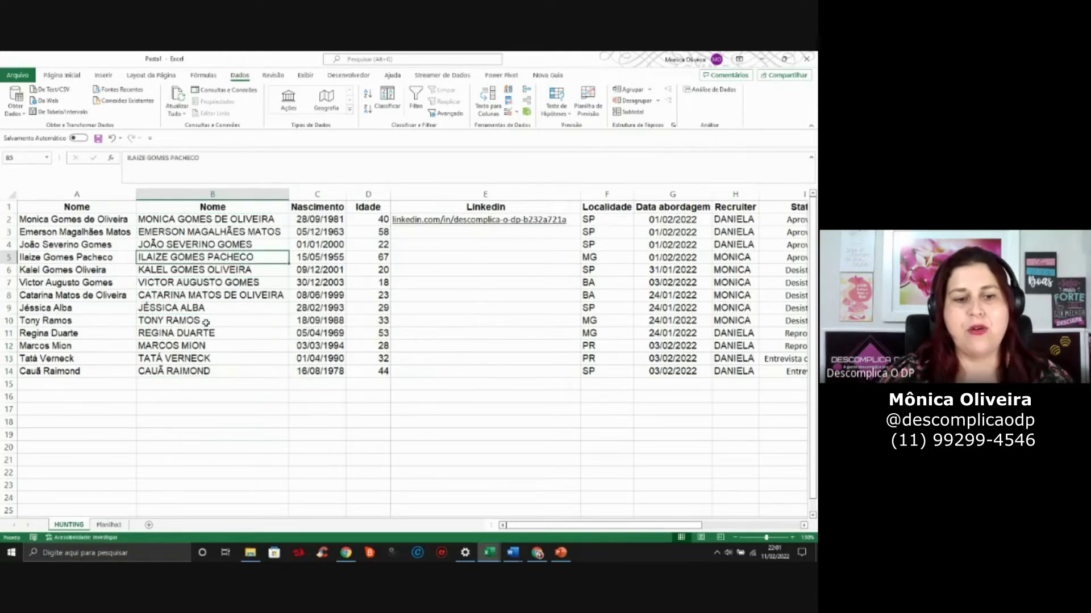
pyautogui.click(206, 322)
pyautogui.click(219, 279)
pyautogui.click(220, 254)
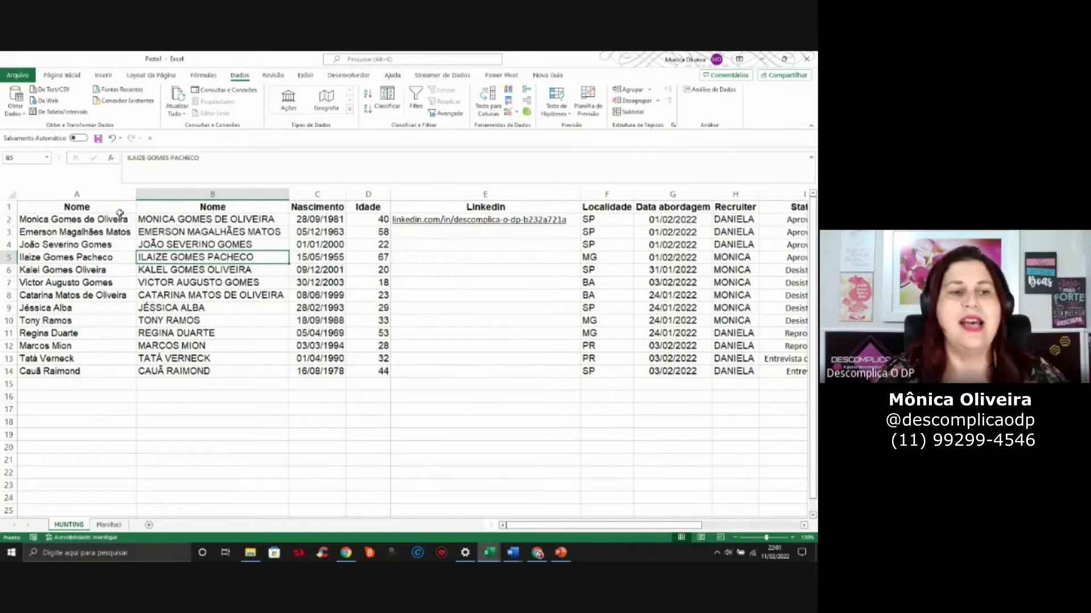
pyautogui.click(78, 224)
pyautogui.click(97, 196)
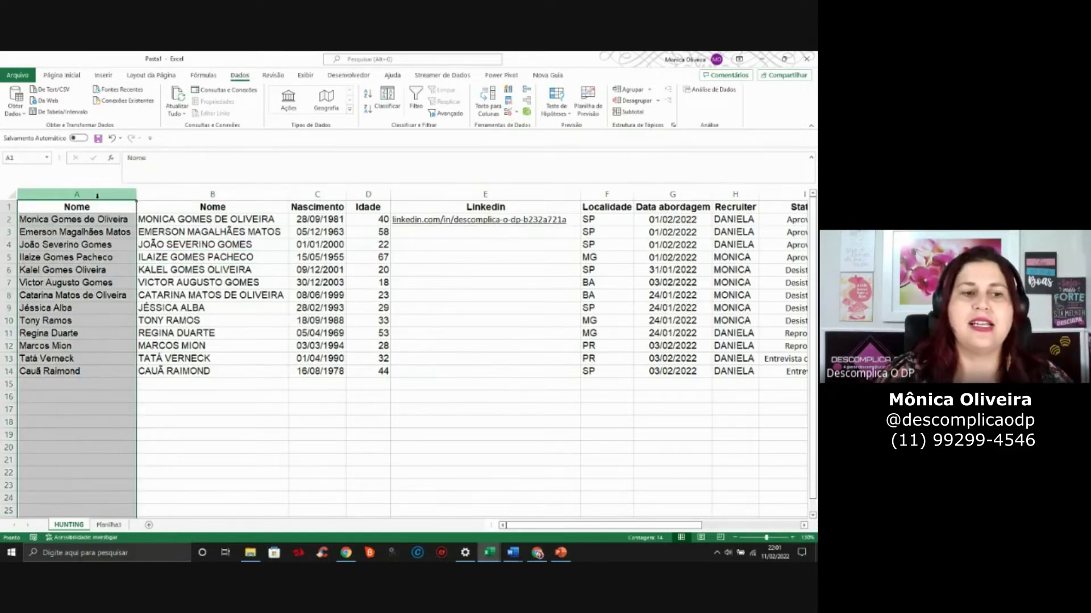
# Delete the original mixed-case column A and check the remaining birth dates and Status values
pyautogui.rightClick(96, 197)
pyautogui.click(124, 294)
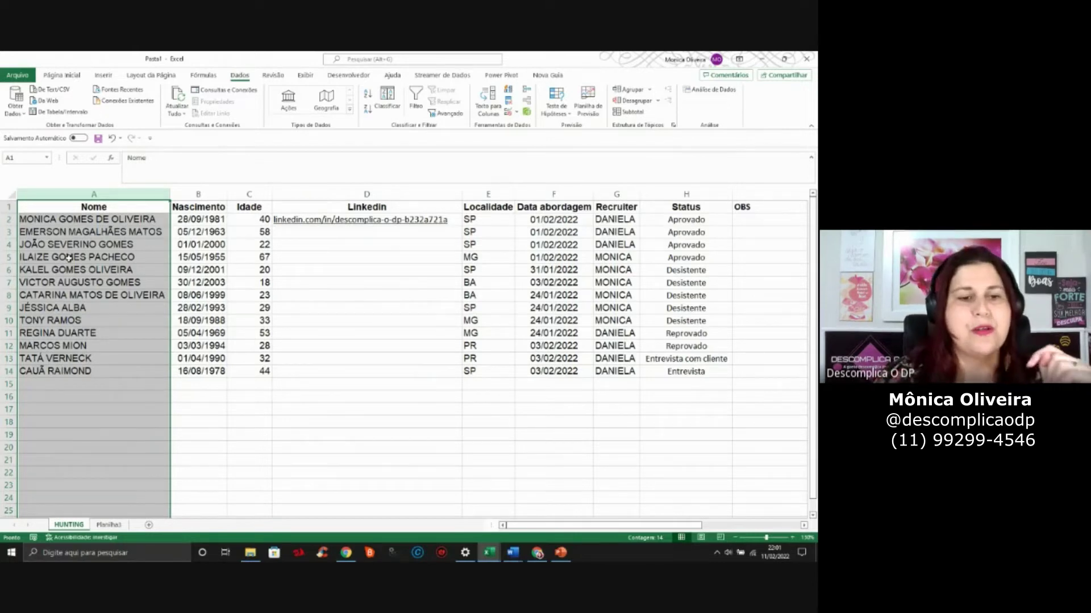
pyautogui.click(175, 285)
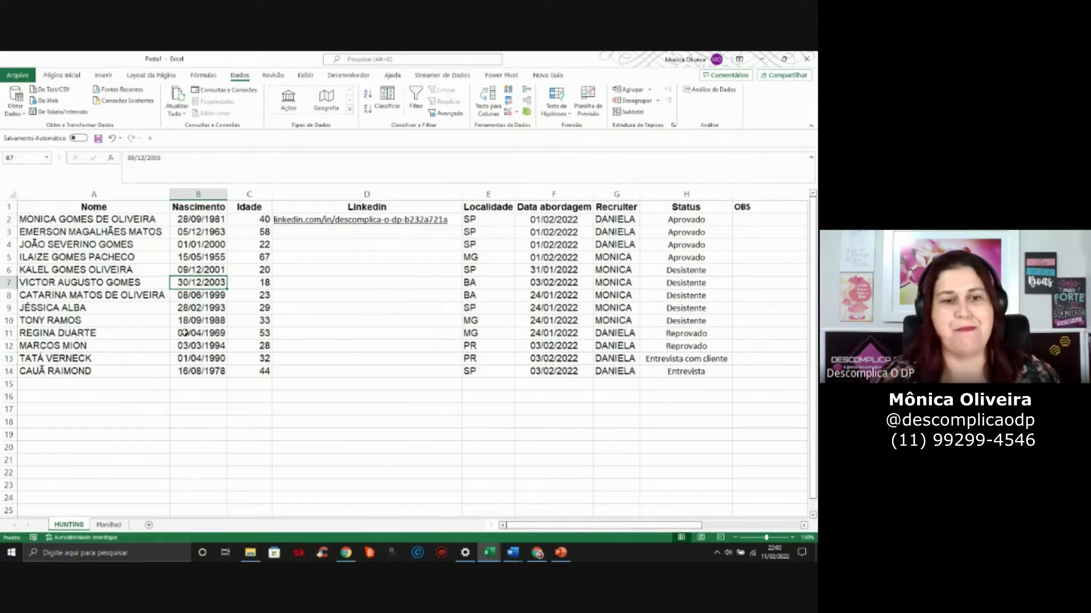
pyautogui.click(686, 232)
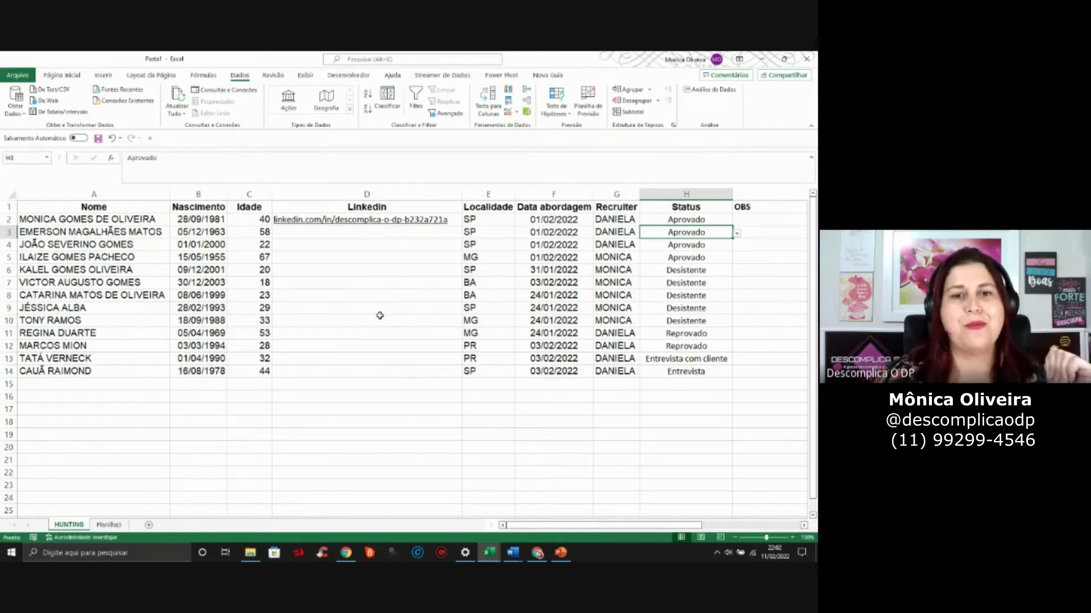
pyautogui.click(220, 261)
pyautogui.click(216, 335)
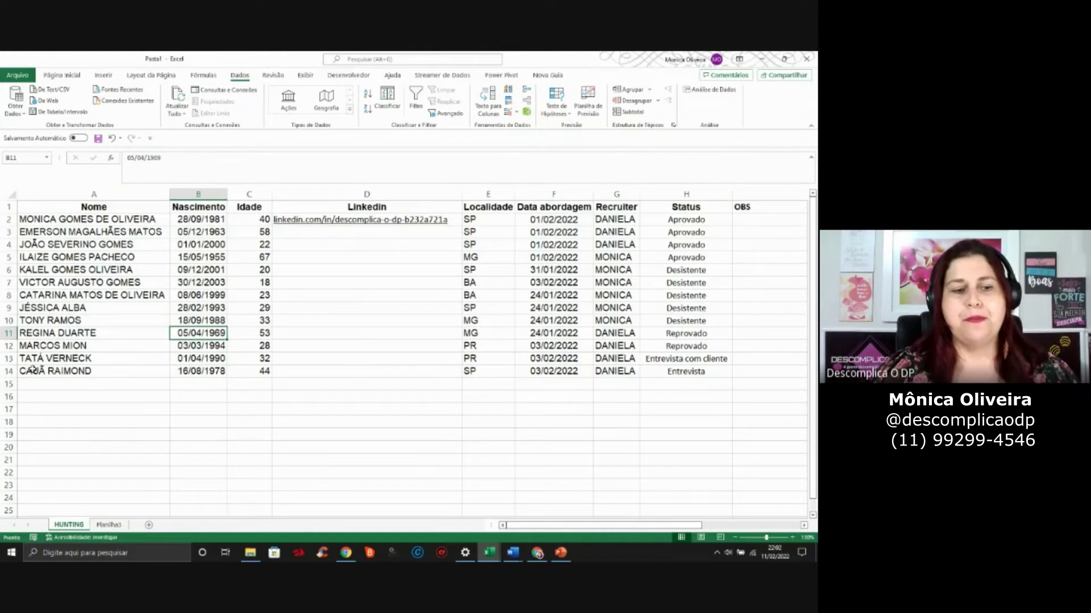
pyautogui.click(105, 260)
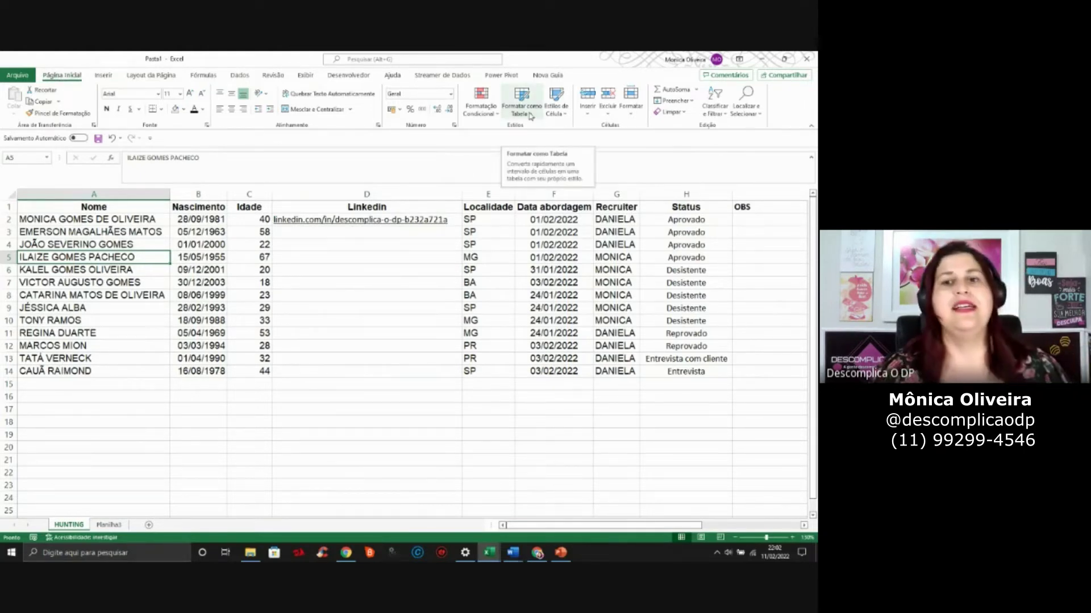
# Format the candidate data as a table using the first Clara style, keeping headers
pyautogui.click(521, 102)
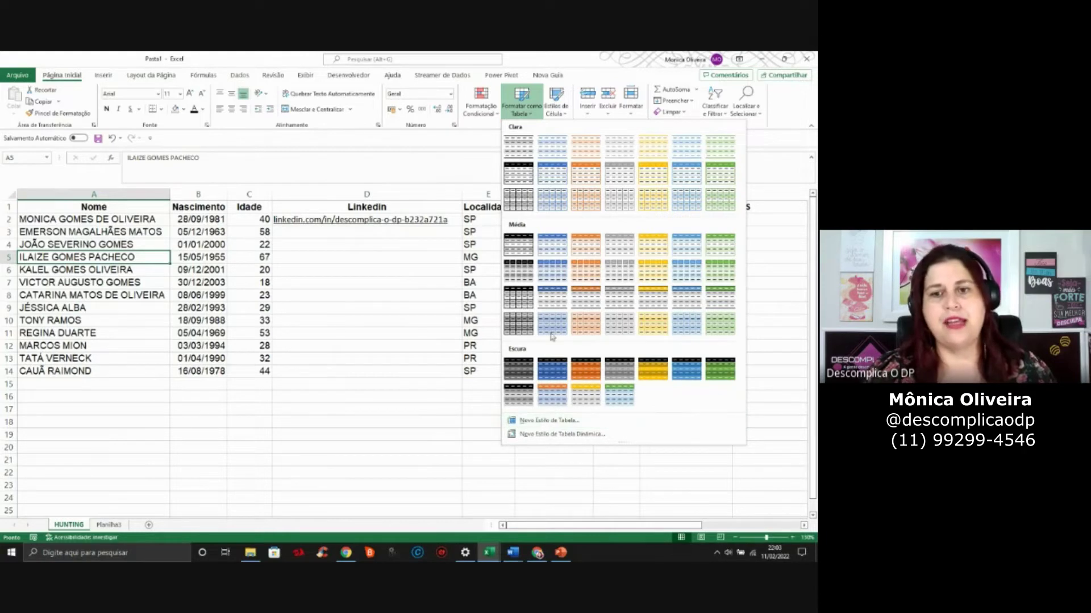
pyautogui.click(521, 146)
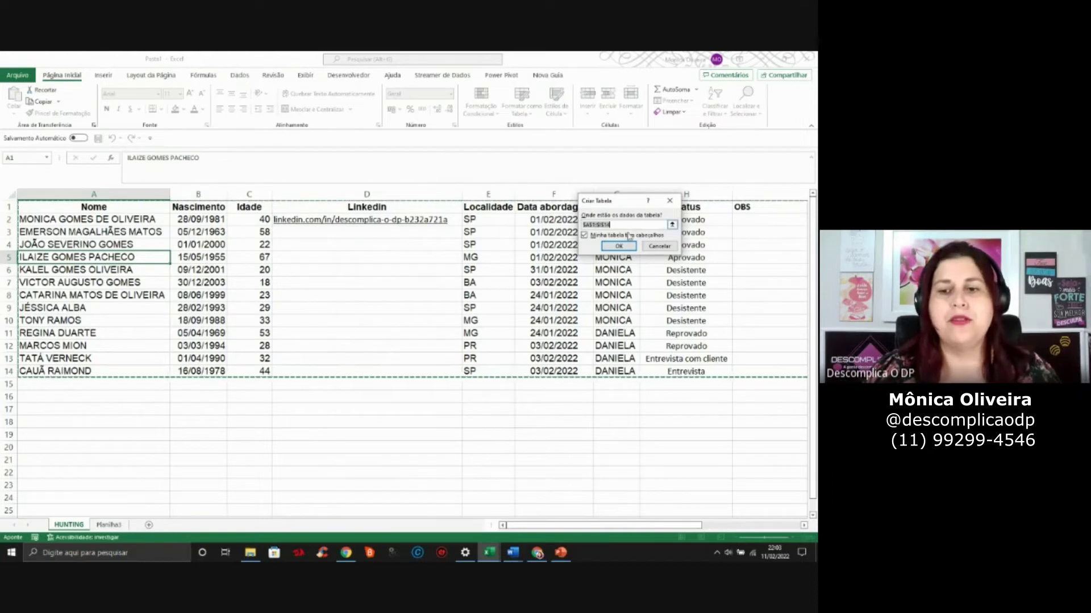
pyautogui.click(618, 246)
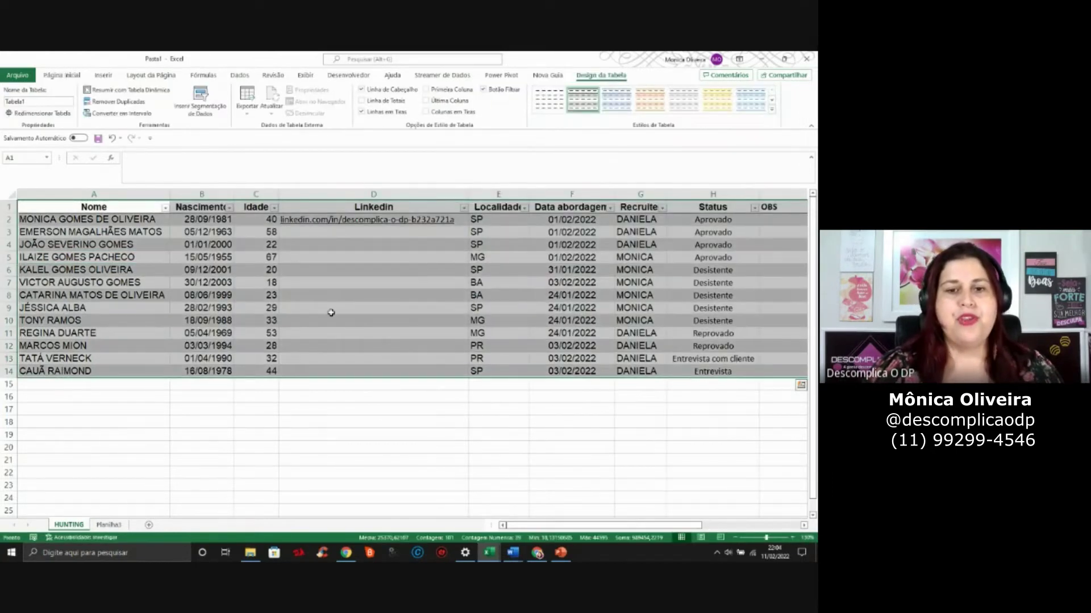
# Filter Localidade to only SP, then restore all locations
pyautogui.click(420, 435)
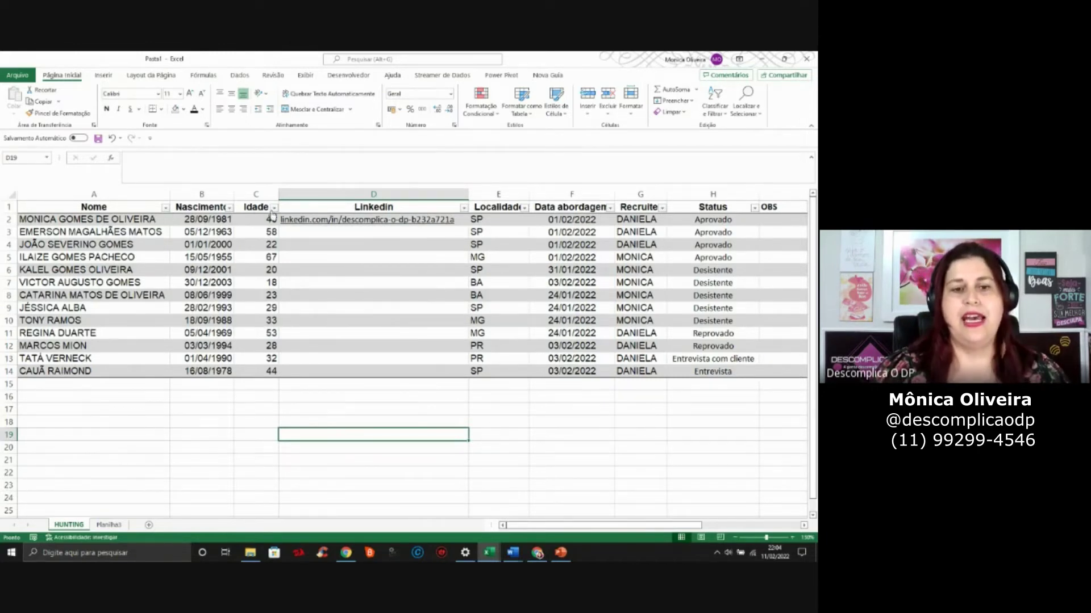
pyautogui.click(524, 207)
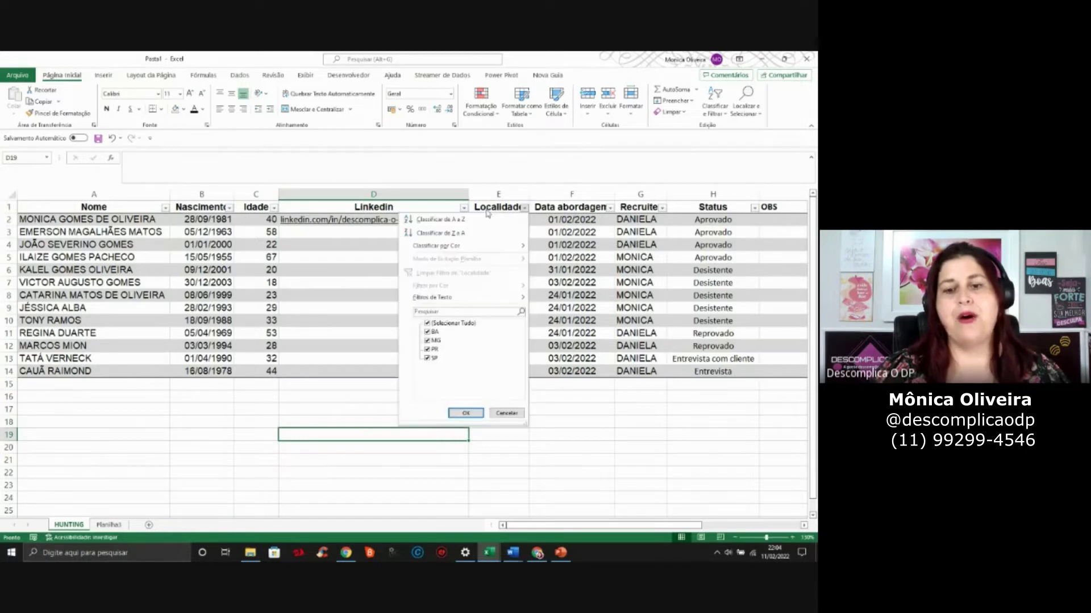
pyautogui.click(437, 324)
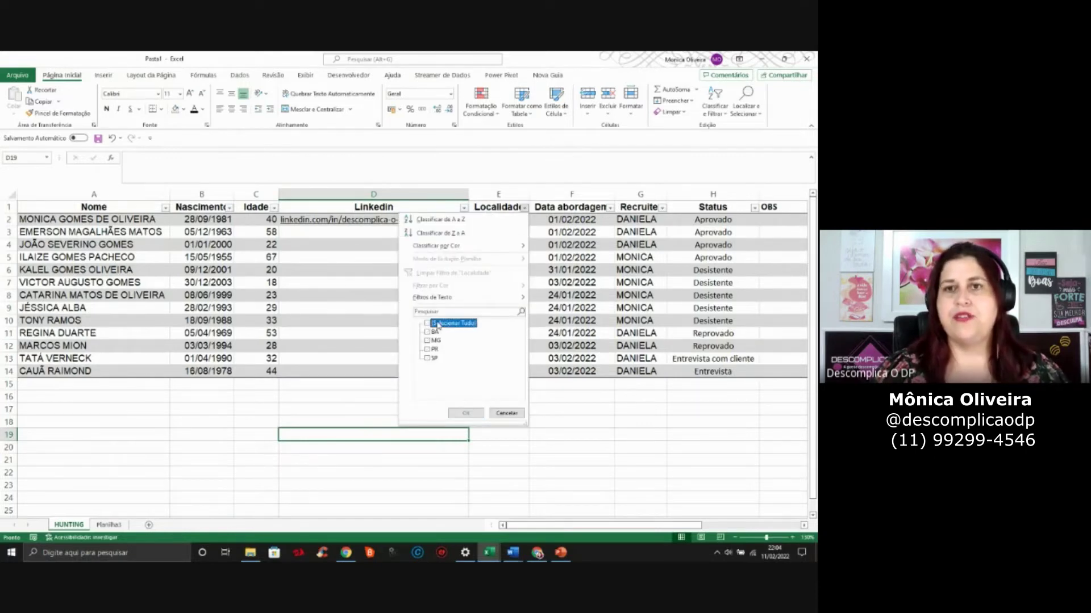
pyautogui.click(427, 357)
pyautogui.click(469, 412)
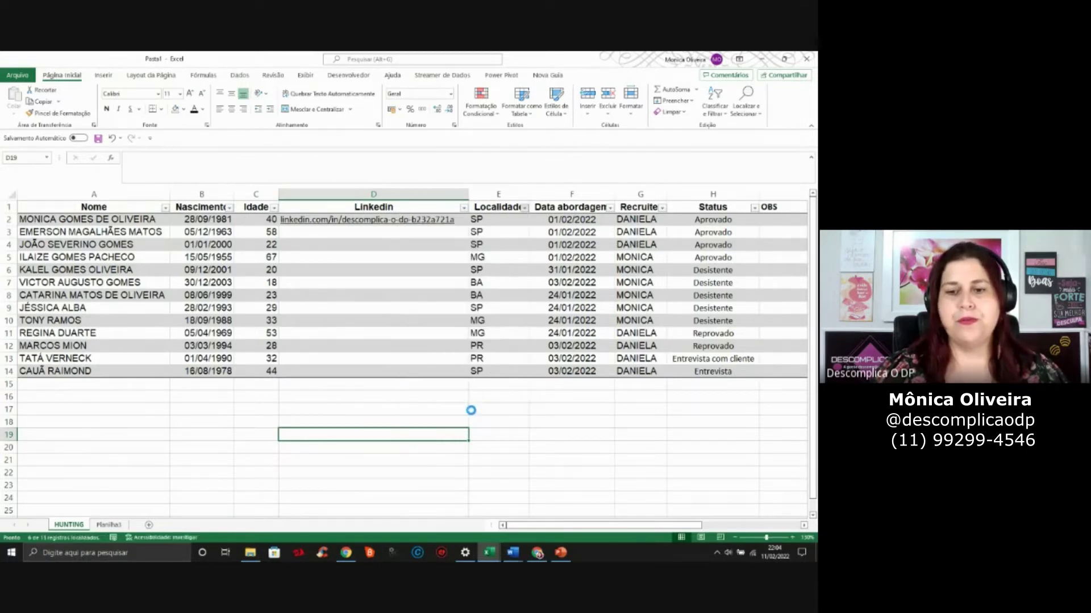
pyautogui.click(523, 207)
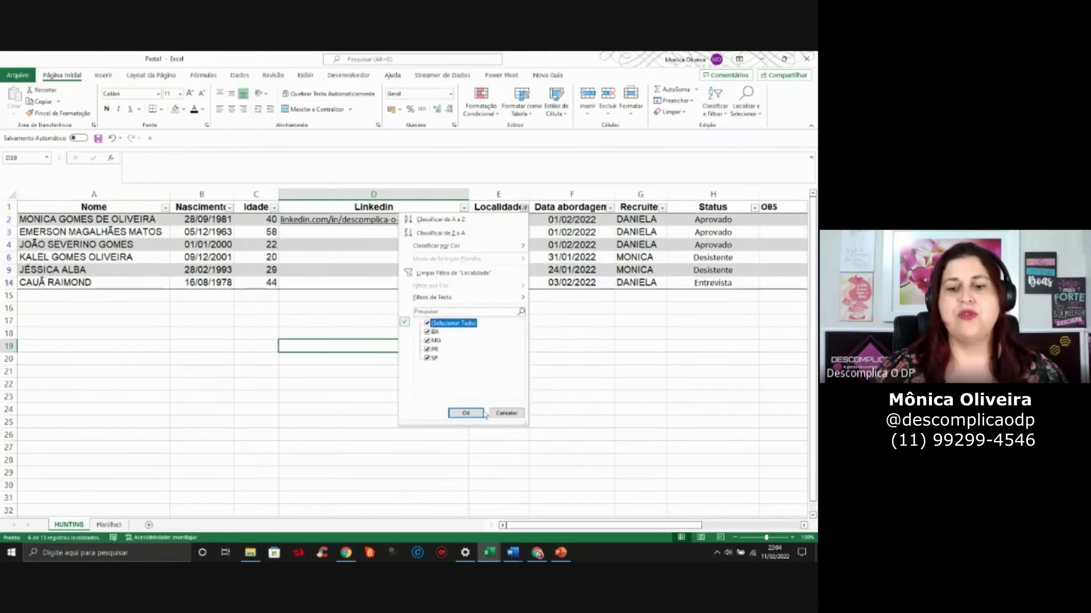
pyautogui.click(466, 413)
pyautogui.click(640, 244)
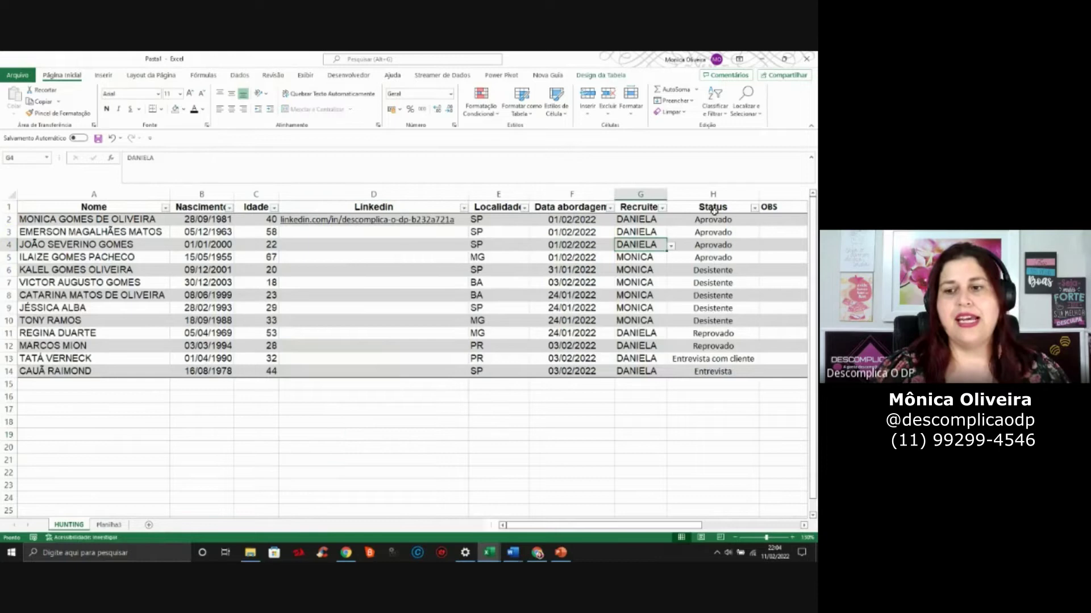
# Filter Status to only Aprovado, then reselect every Status value
pyautogui.click(754, 208)
pyautogui.click(672, 324)
pyautogui.click(671, 332)
pyautogui.click(697, 414)
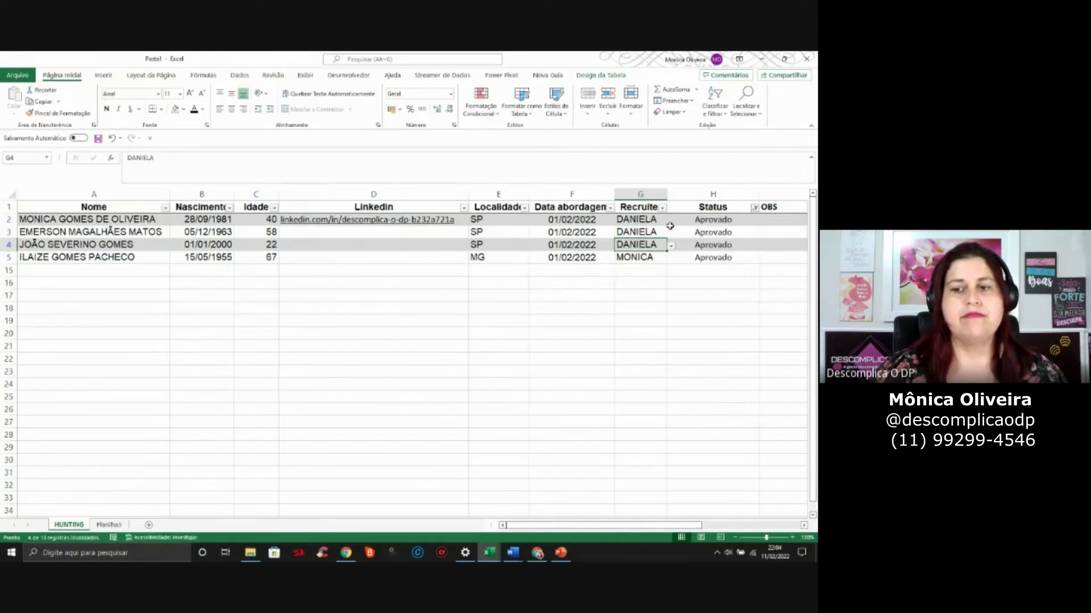
pyautogui.click(755, 208)
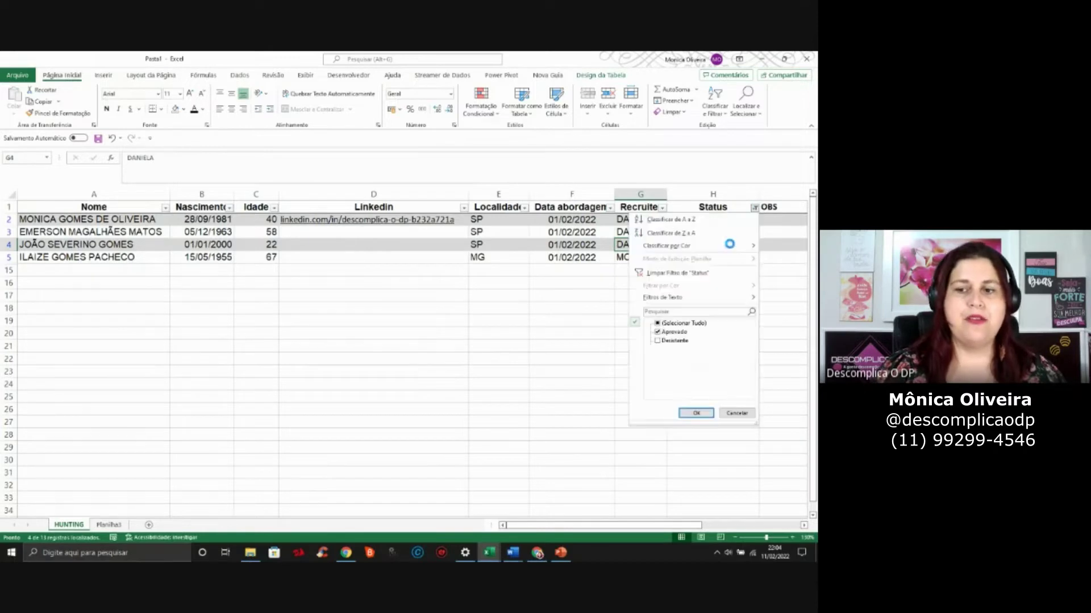
pyautogui.click(685, 323)
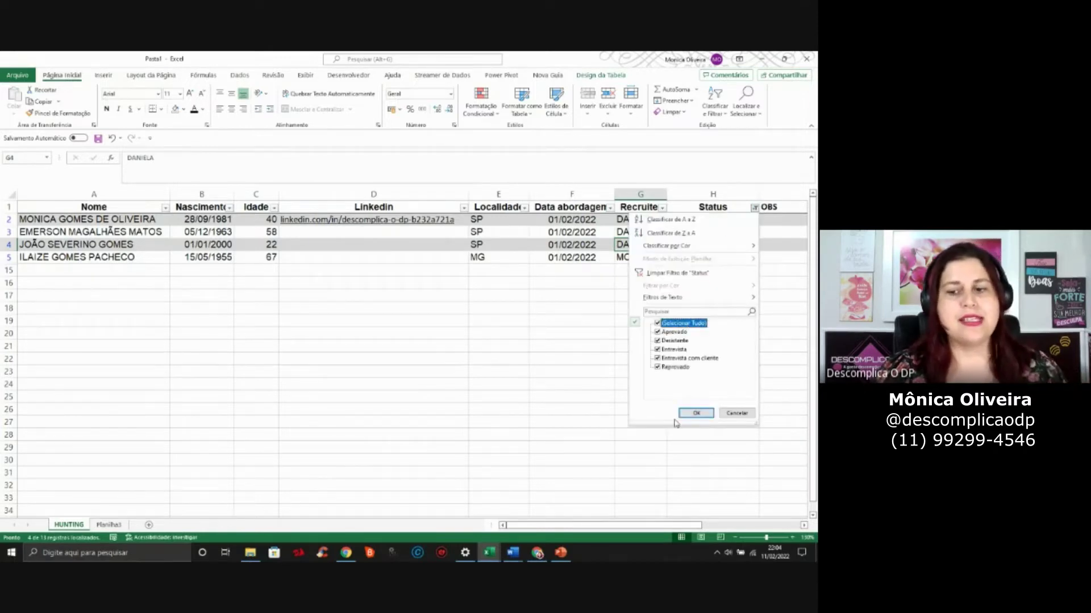
pyautogui.click(696, 413)
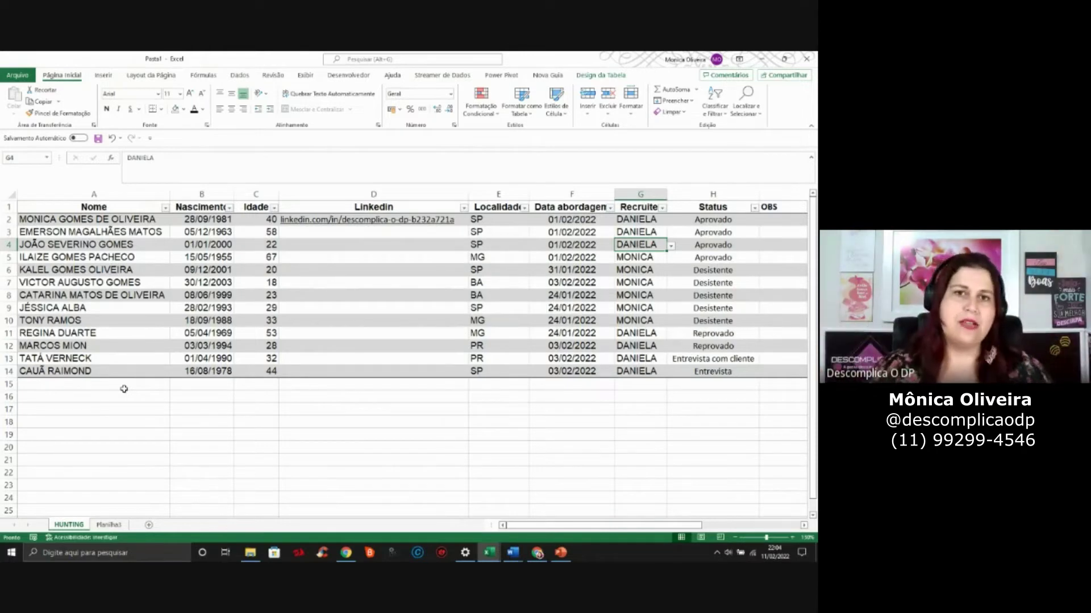
pyautogui.click(72, 206)
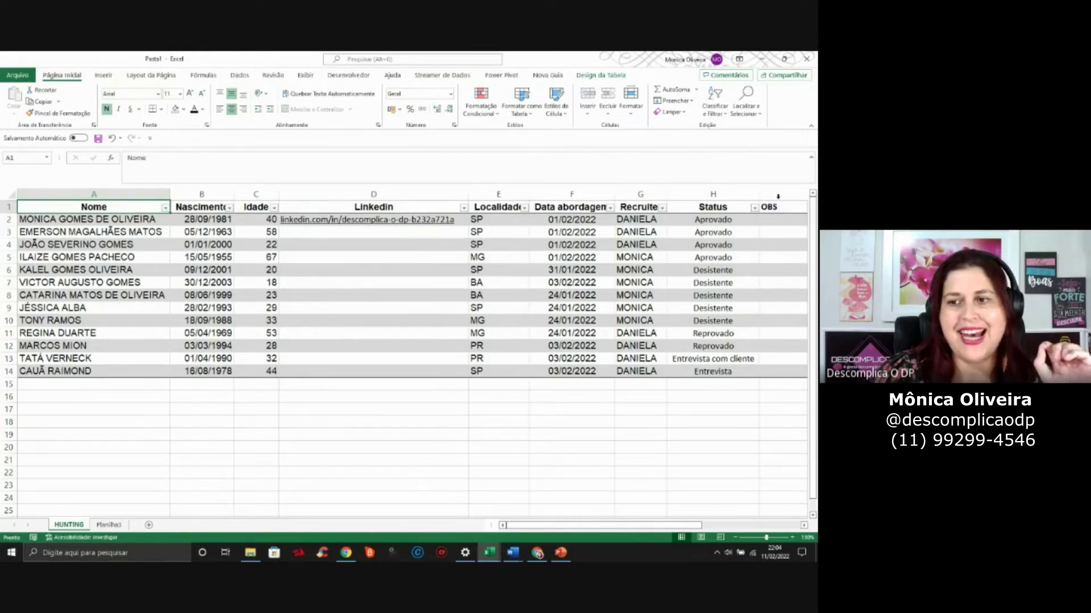
pyautogui.keyDown('shift'); pyautogui.click(786, 372); pyautogui.keyUp('shift')
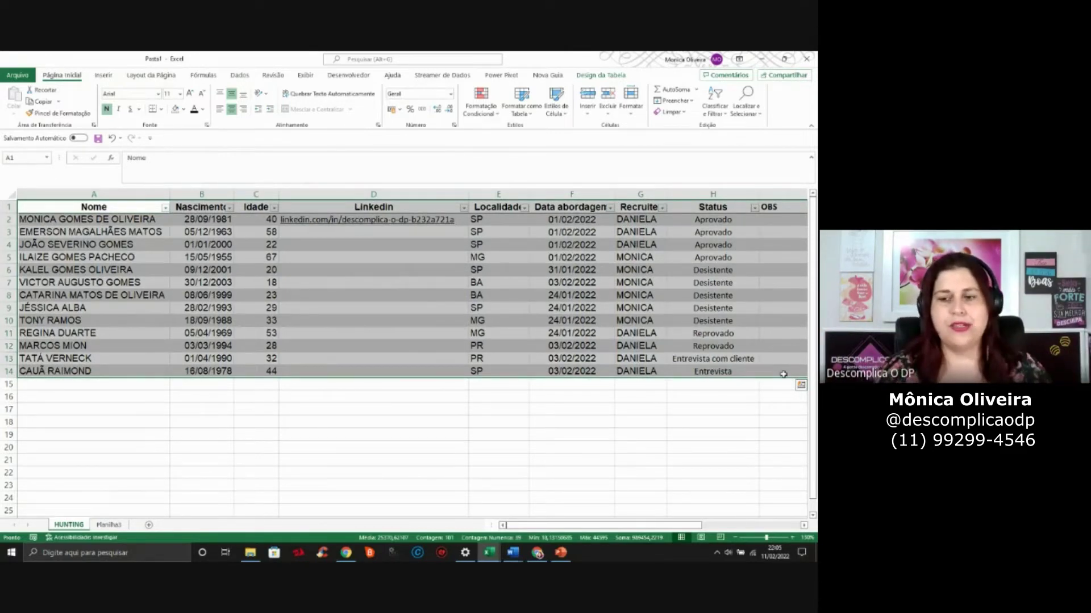
pyautogui.click(92, 385)
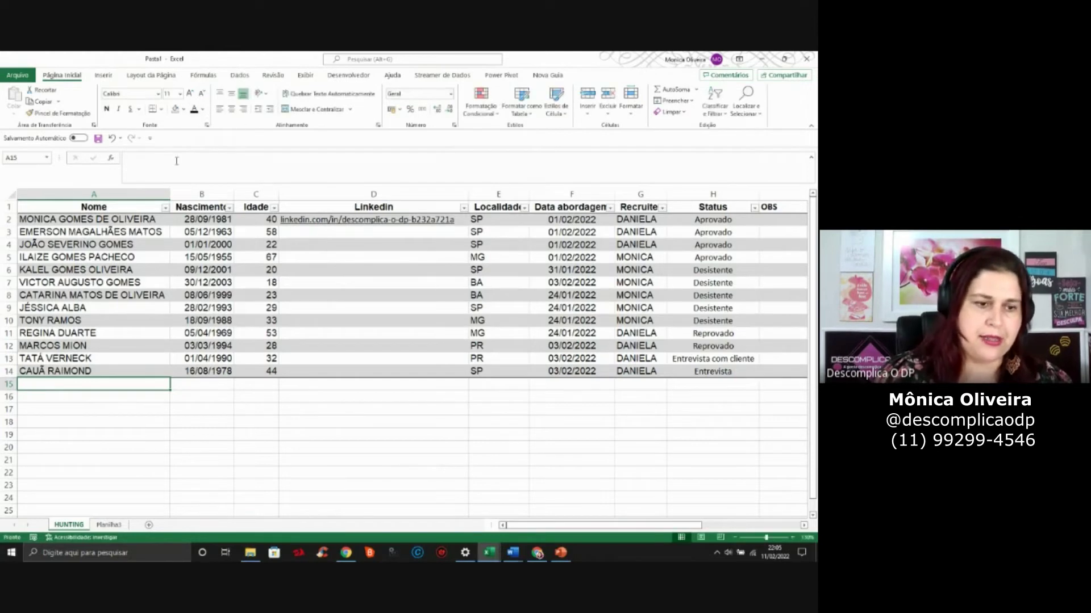
# Enter 'NOVO CANDIDATO' in cell A15 just below the table
pyautogui.click(9, 385)
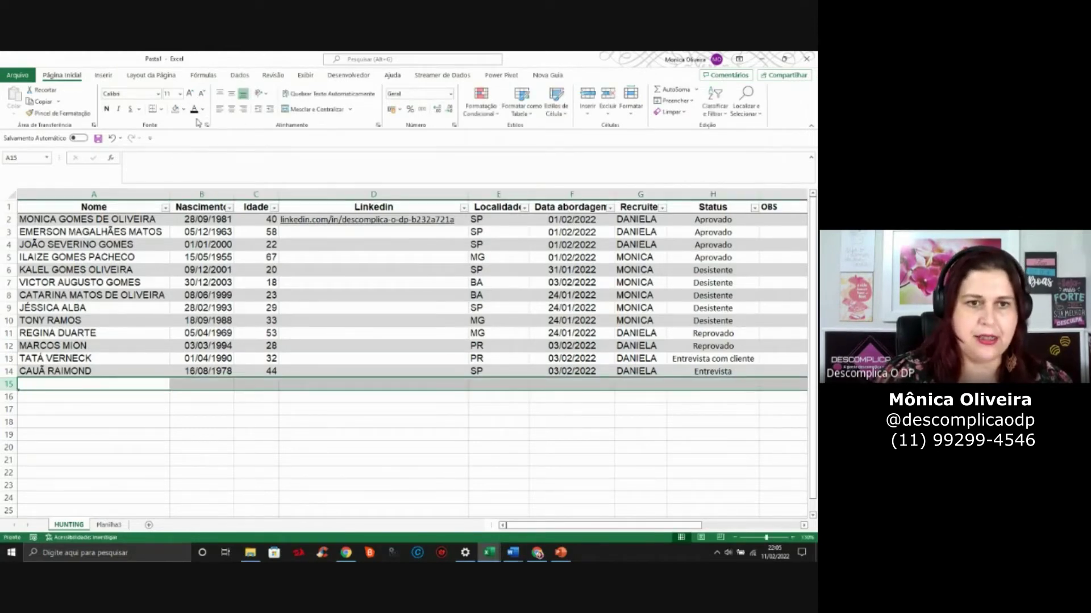
pyautogui.click(150, 382)
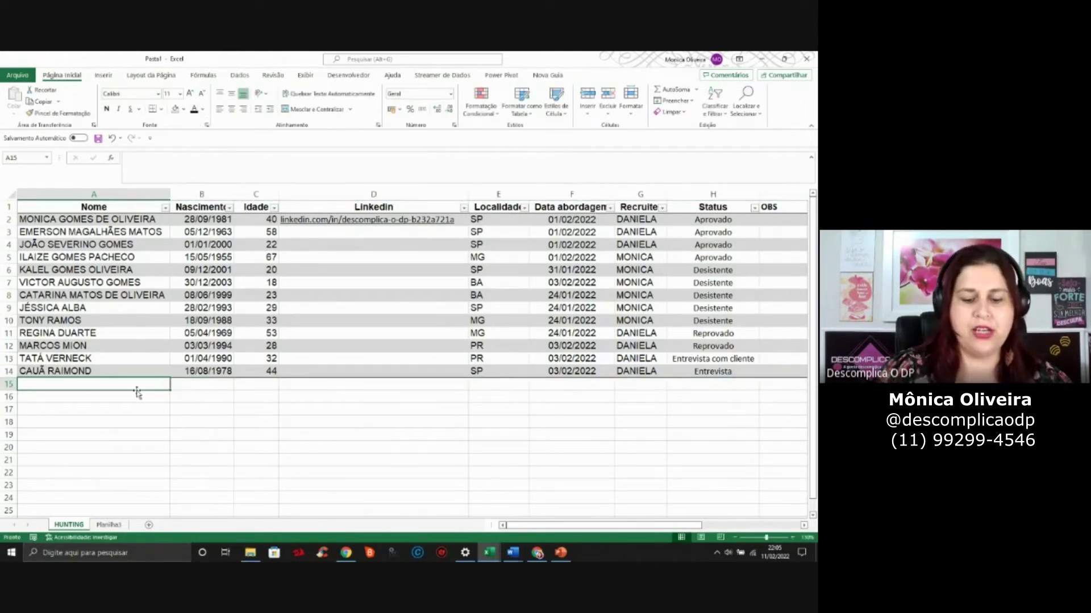
pyautogui.write('NOVO CANDIDATO')
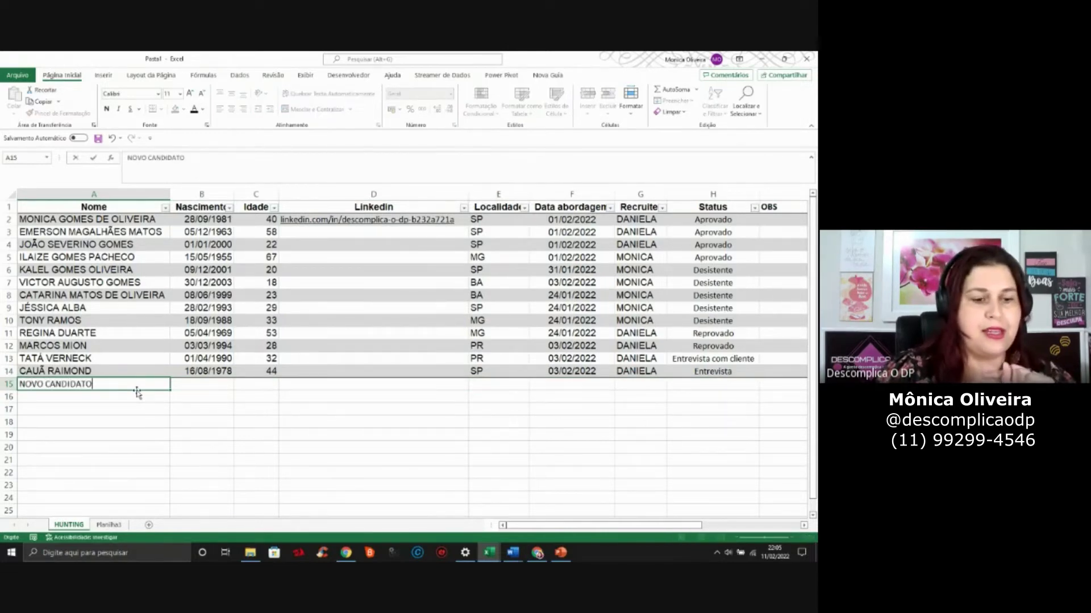
pyautogui.press('Return')
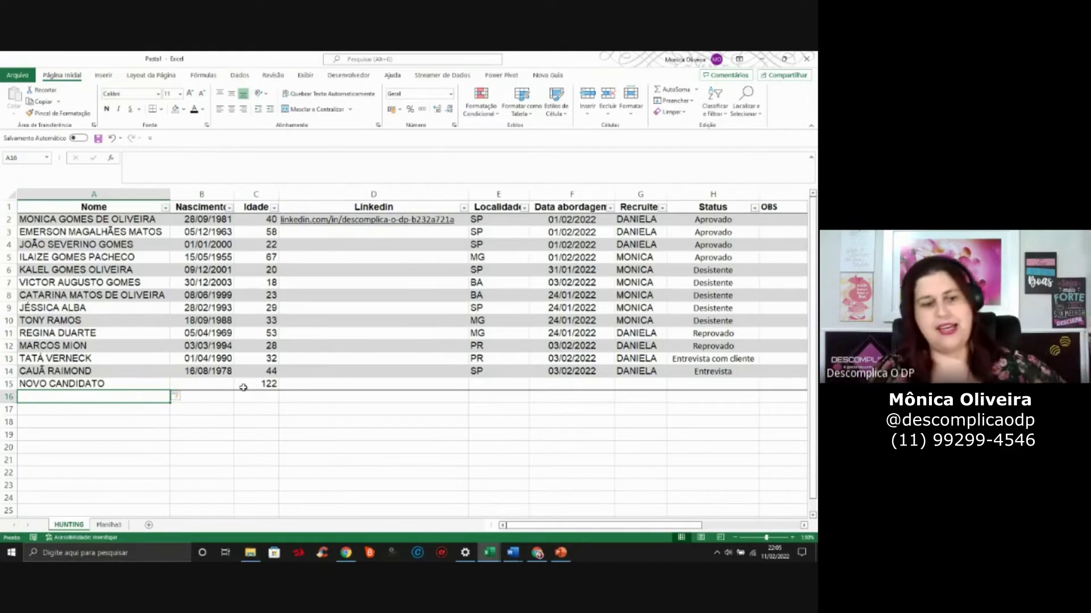
# Add 'NOVO CANDIDATO 2' in A16, then undo it and the table's extension
pyautogui.write('NOVO CANDIDATO ')
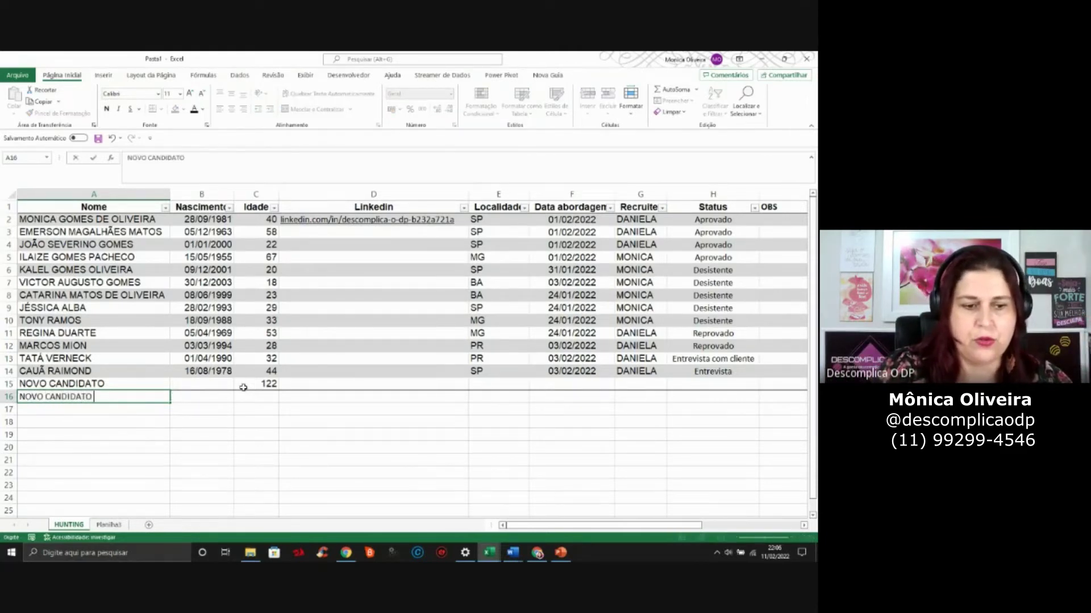
pyautogui.write('2')
pyautogui.press('Return')
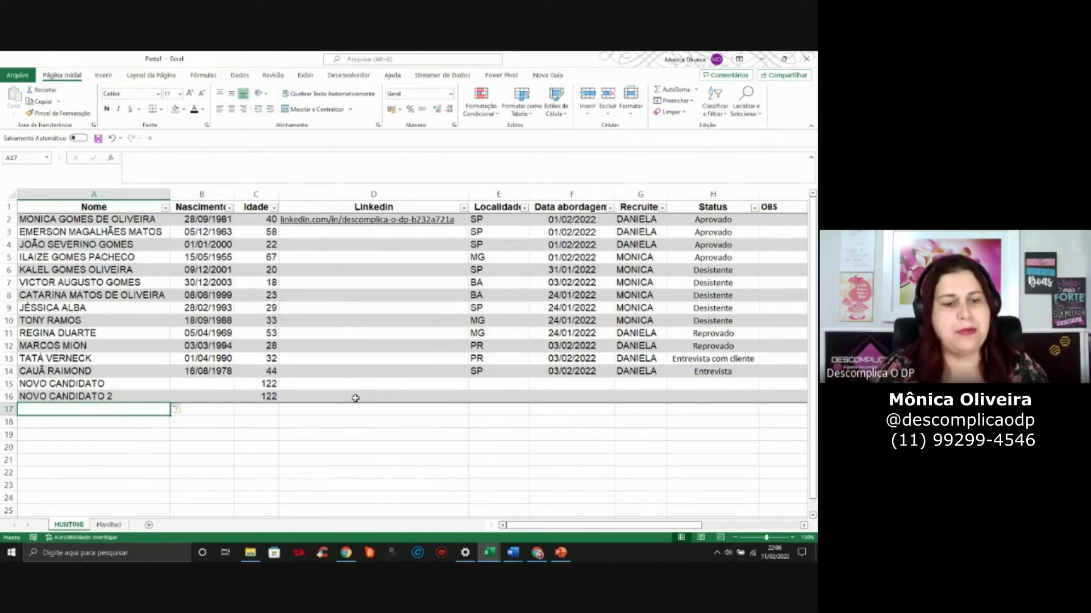
pyautogui.hotkey('ctrl', 'z')
pyautogui.hotkey('ctrl', 'z')
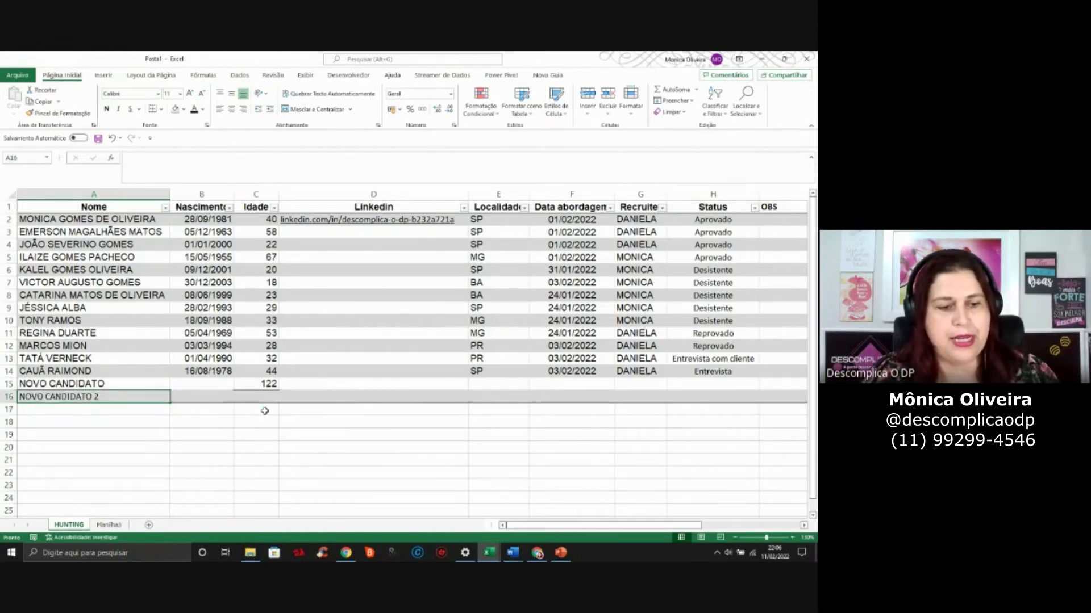
pyautogui.hotkey('ctrl', 'z')
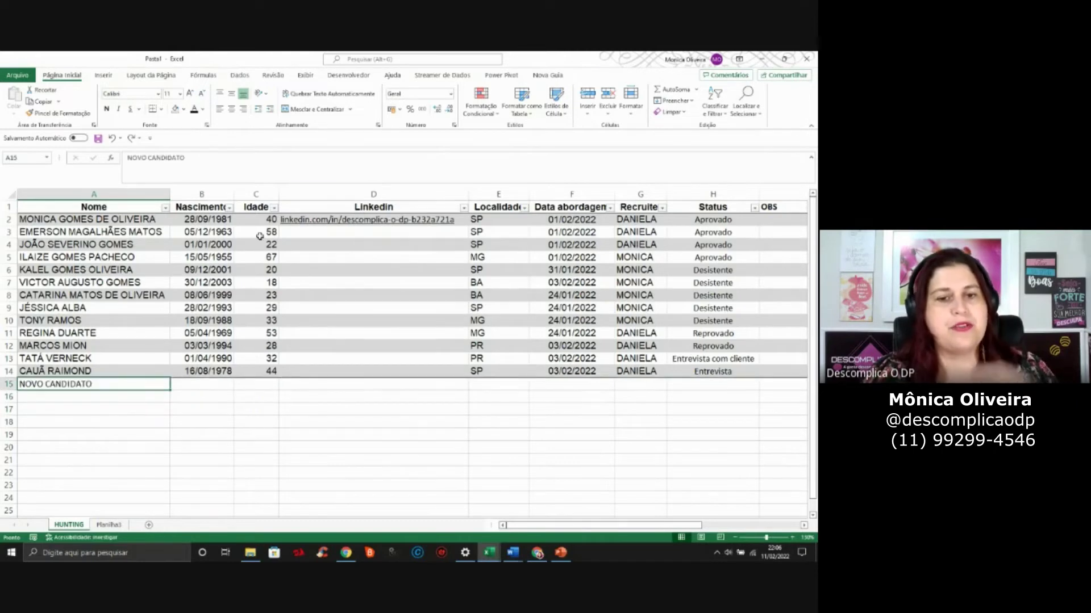
pyautogui.click(303, 273)
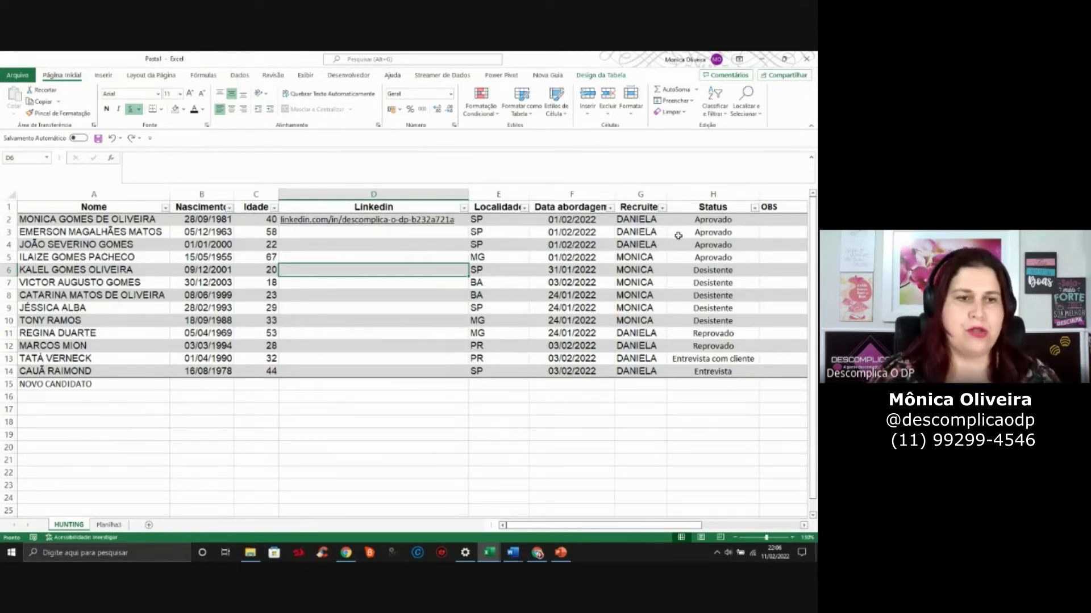
# Delete row 15 holding the NOVO CANDIDATO test text
pyautogui.click(231, 279)
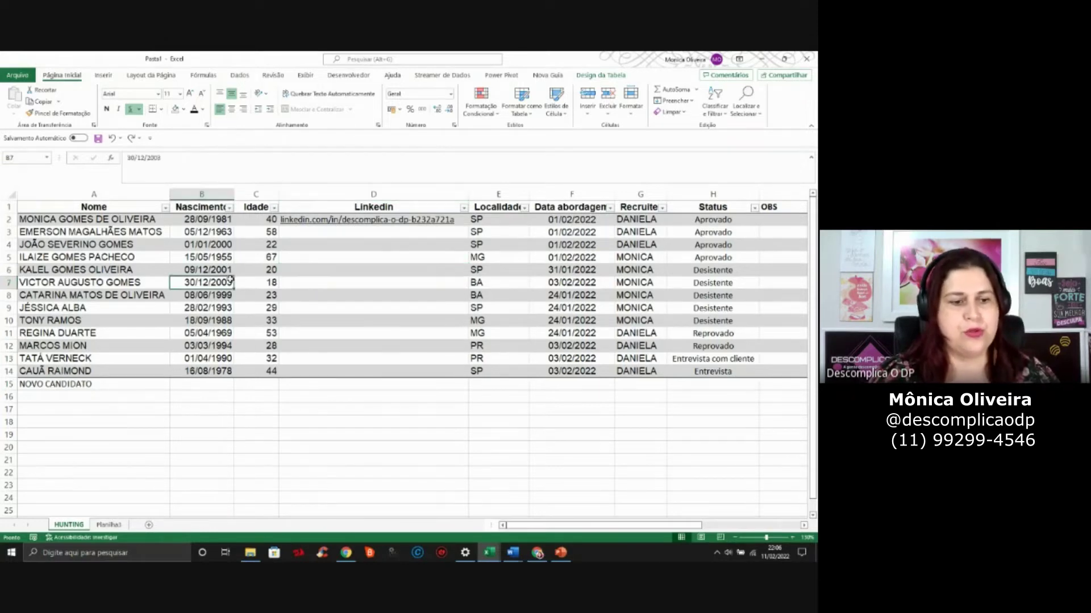
pyautogui.click(7, 384)
pyautogui.rightClick(7, 385)
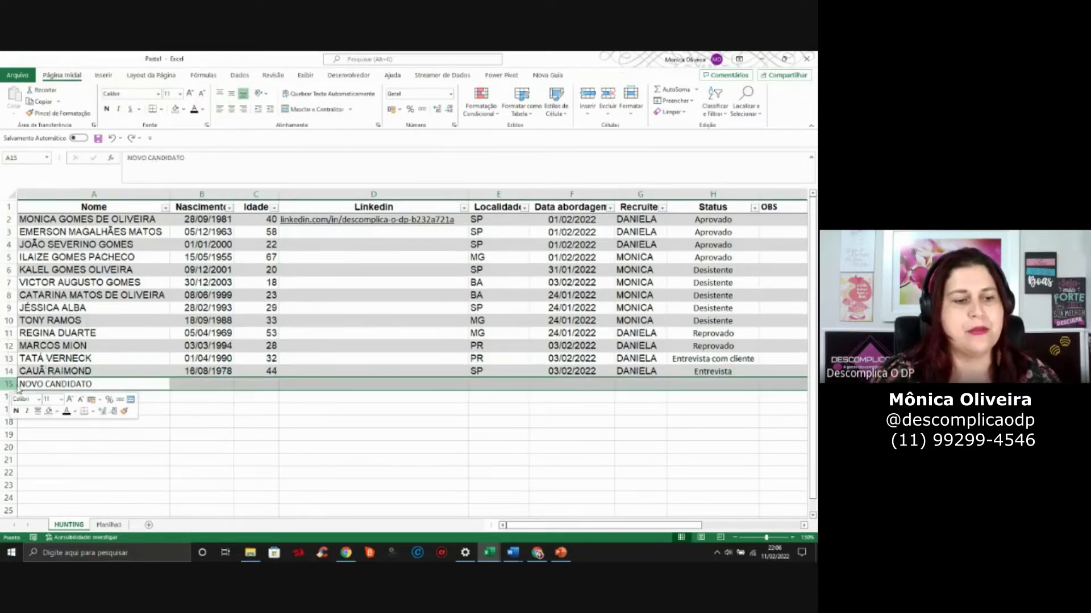
pyautogui.click(43, 308)
# Inspect the age and contact date cells, then select column A to the sheet's last row
pyautogui.click(267, 309)
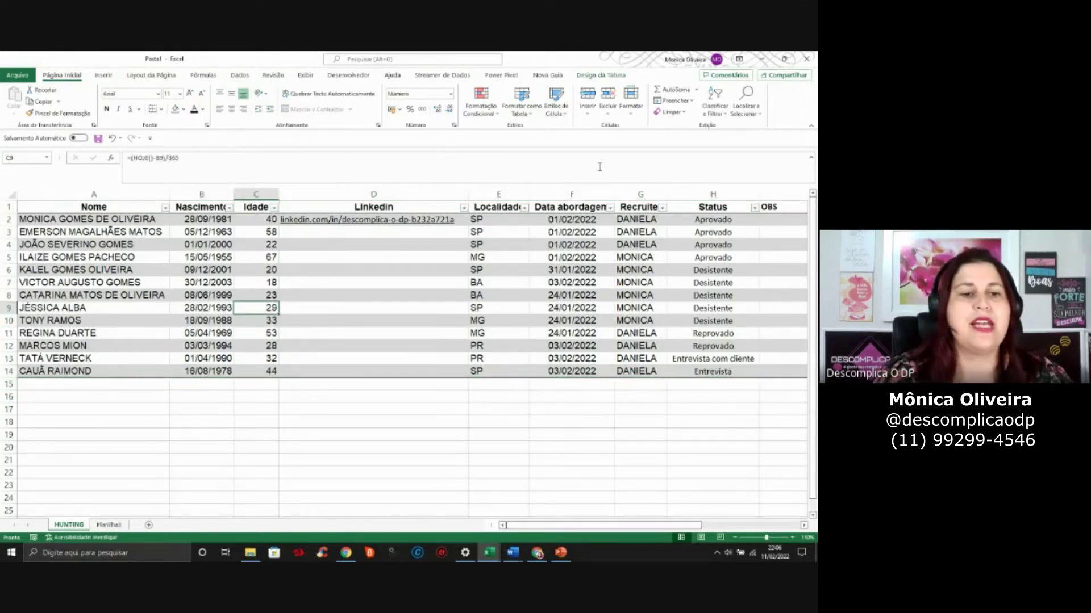
pyautogui.click(572, 293)
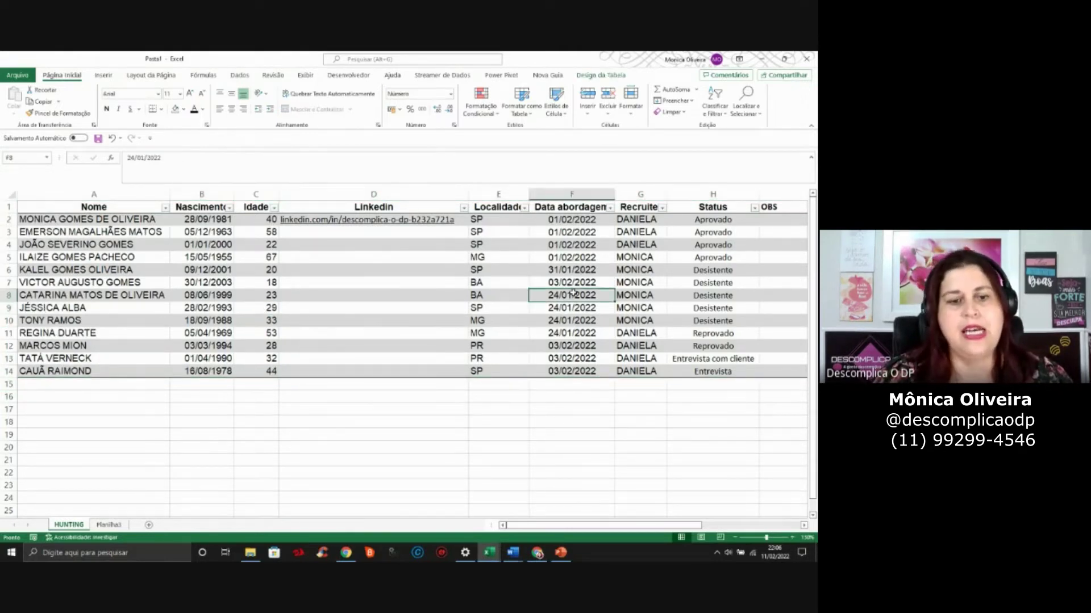
pyautogui.click(157, 283)
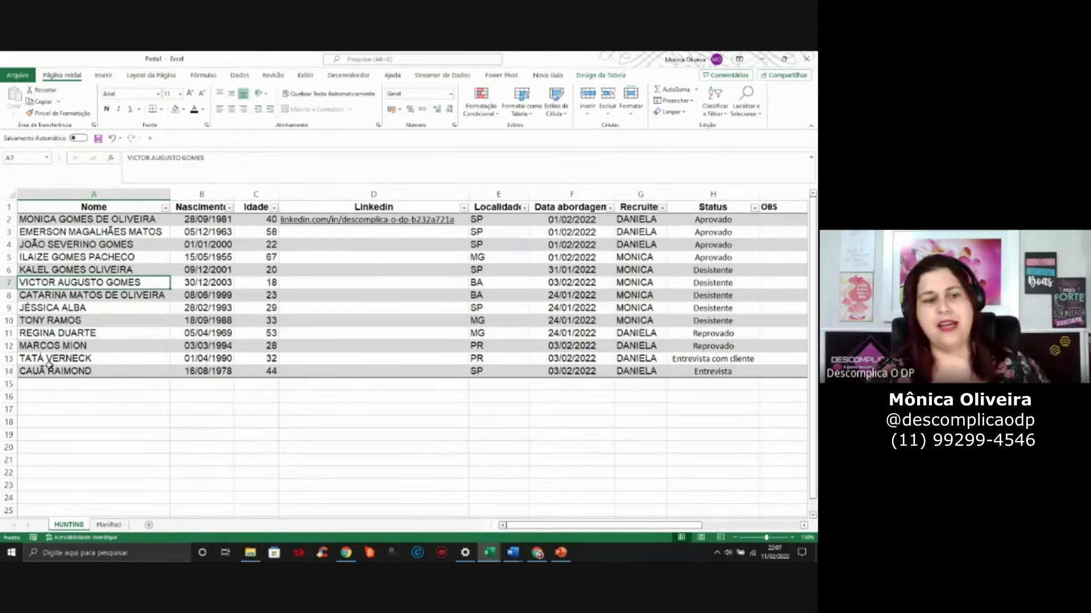
pyautogui.click(58, 382)
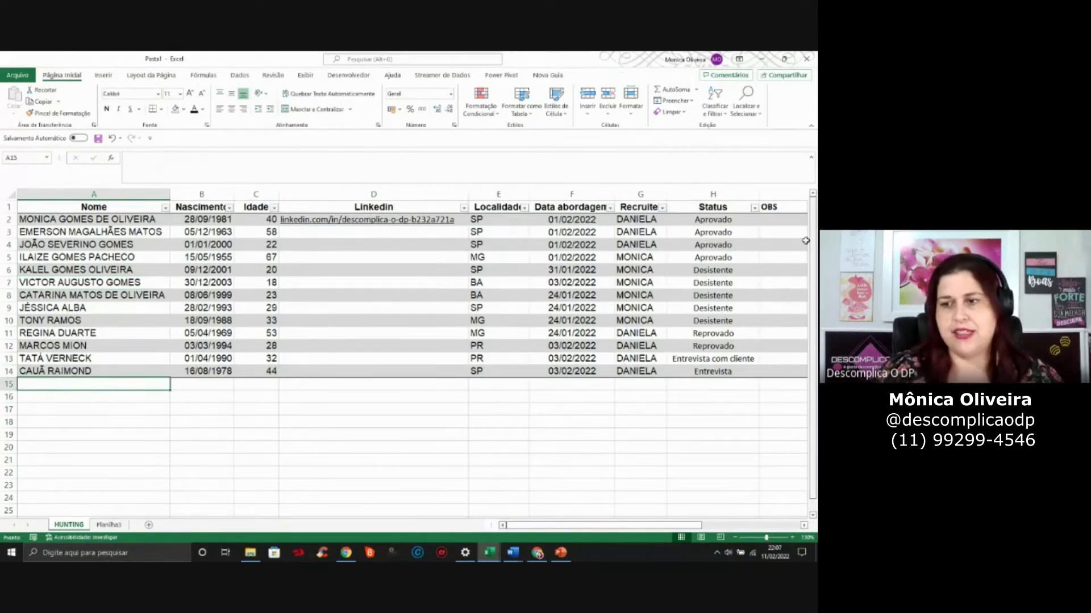
pyautogui.scroll(-1, 812, 231)
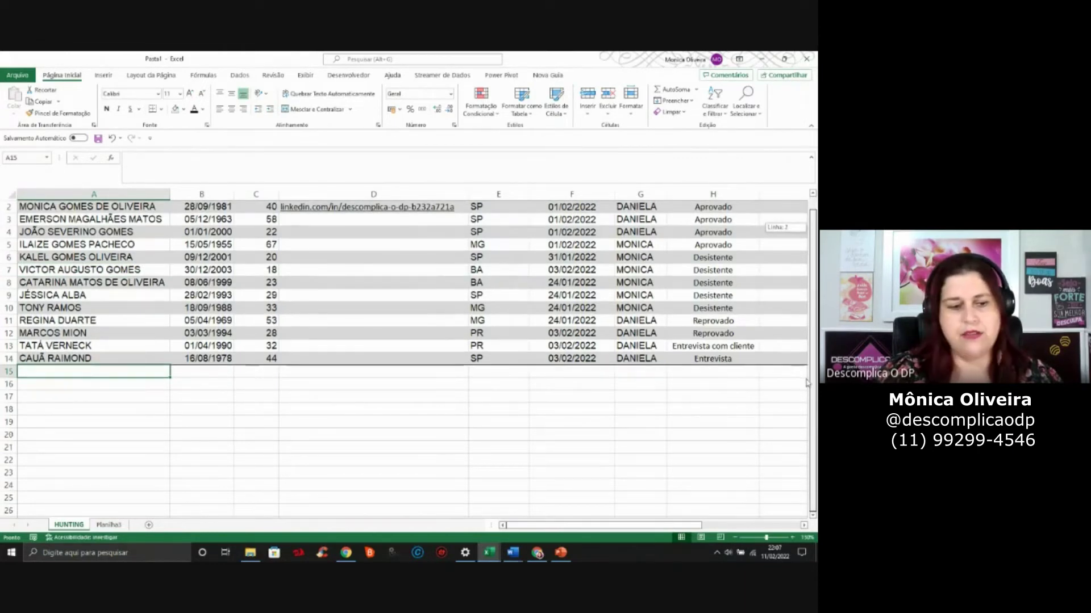
pyautogui.click(162, 473)
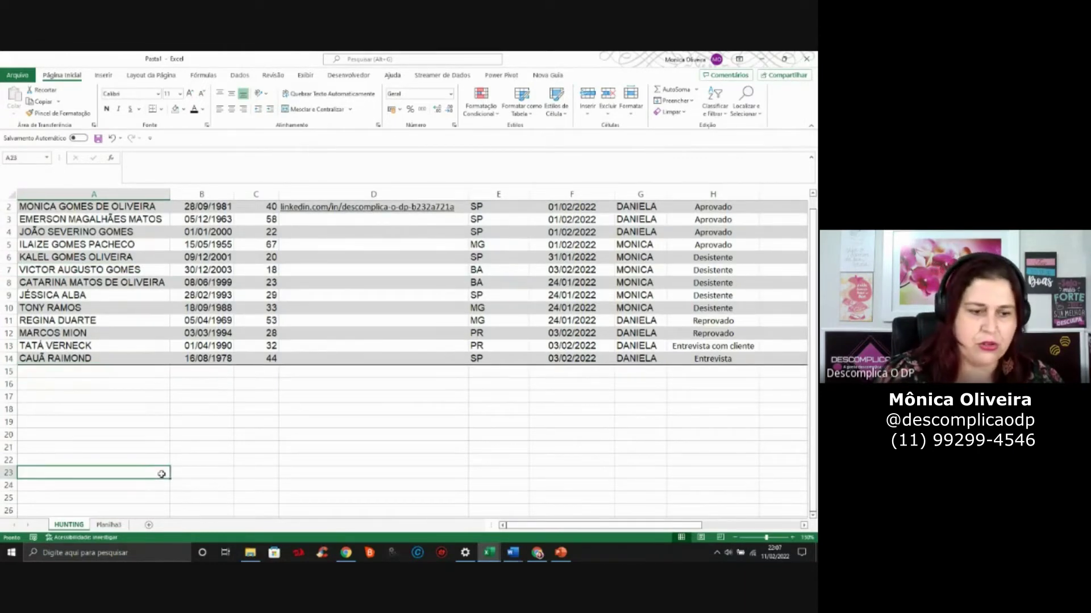
pyautogui.press('pagedown')
pyautogui.press('pagedown')
pyautogui.press('pagedown')
pyautogui.press('pagedown')
pyautogui.hotkey('ctrl', 'shift', 'Down')
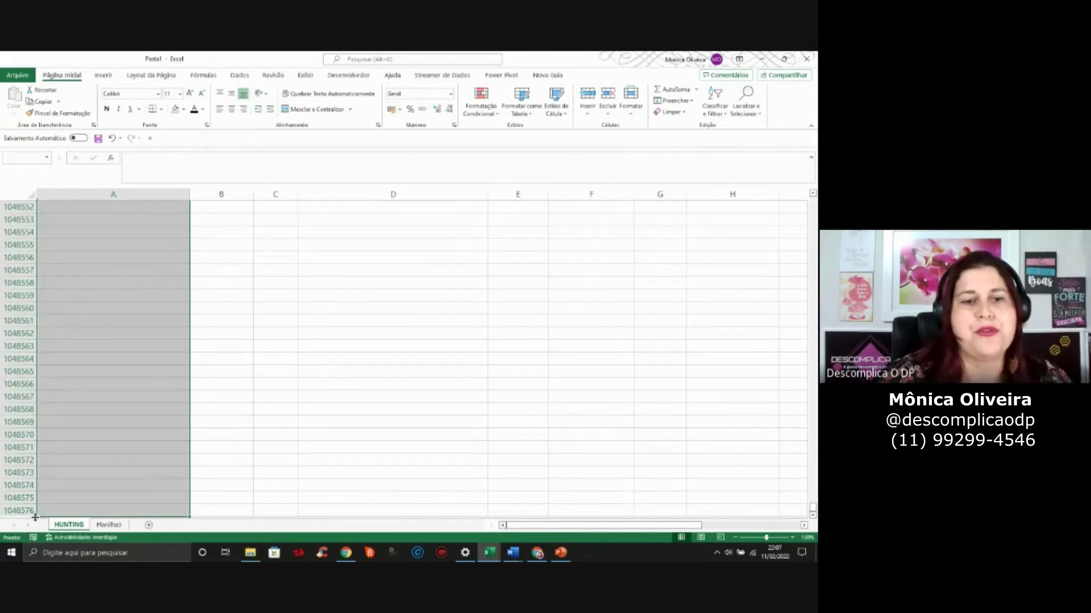
pyautogui.press('Up')
pyautogui.press('Up')
pyautogui.press('Up')
pyautogui.press('Up')
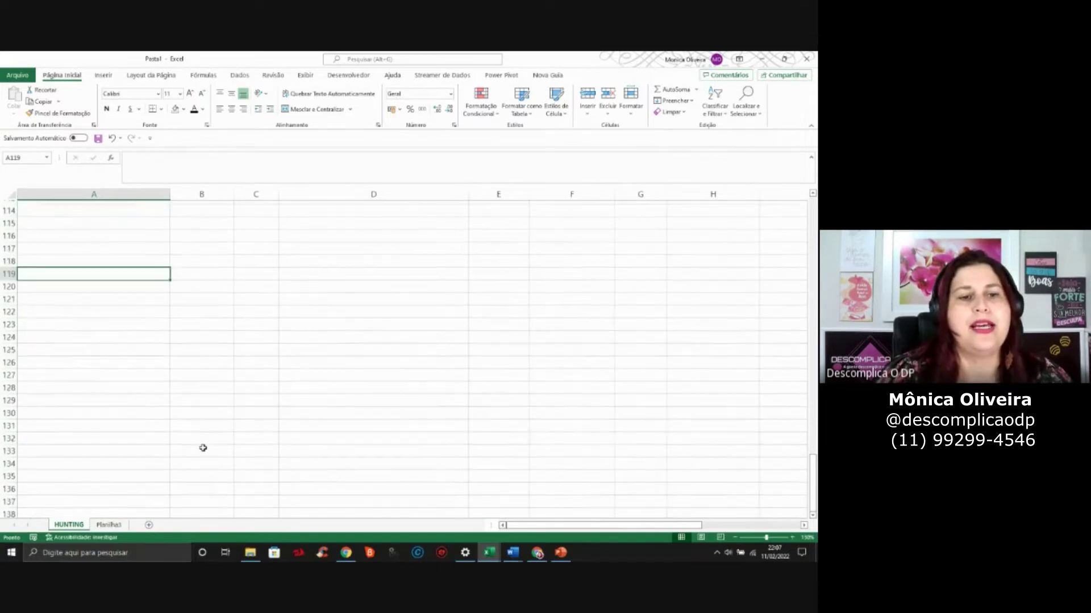
pyautogui.scroll(20, 203, 448)
pyautogui.scroll(1, 203, 448)
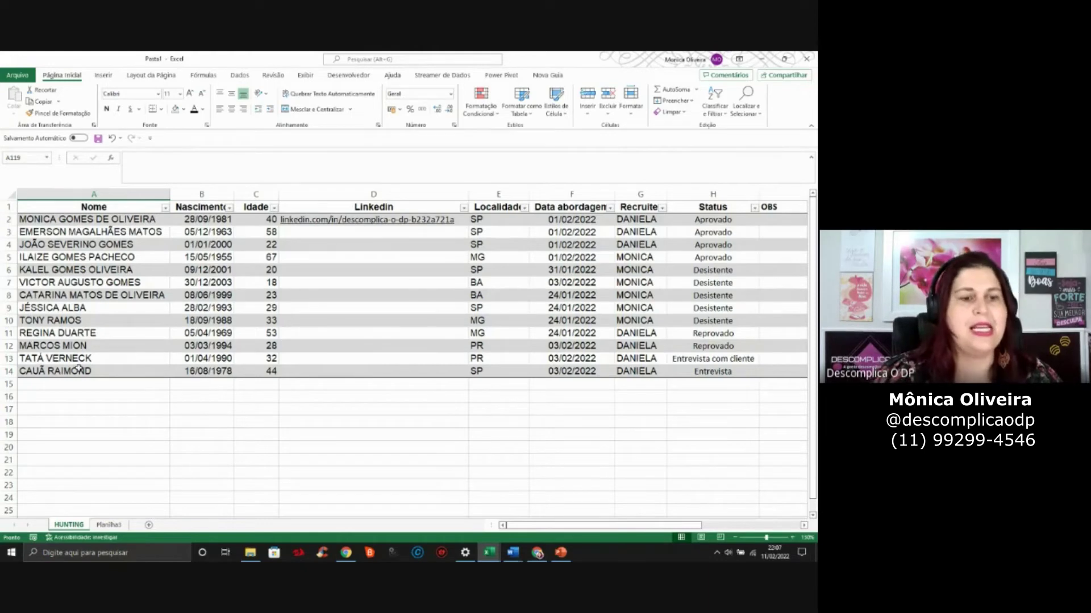
pyautogui.click(91, 257)
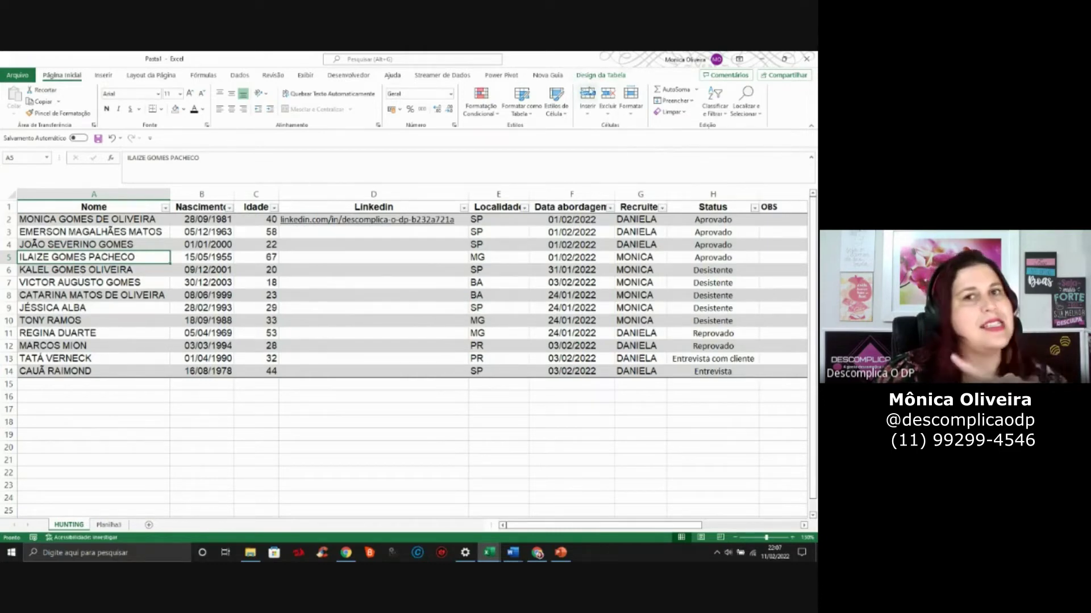
pyautogui.click(601, 75)
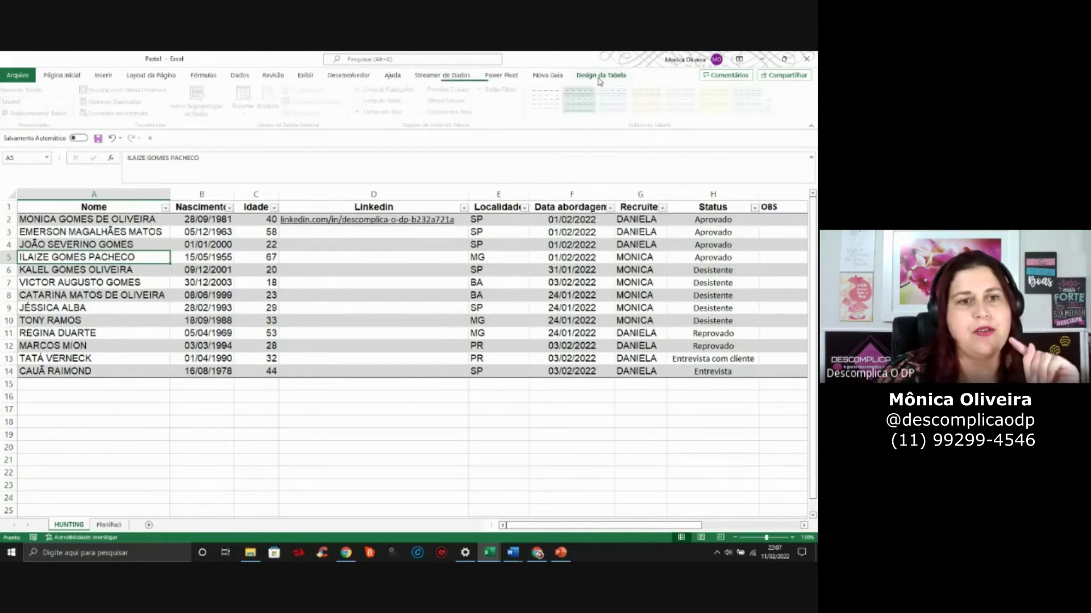
pyautogui.click(102, 112)
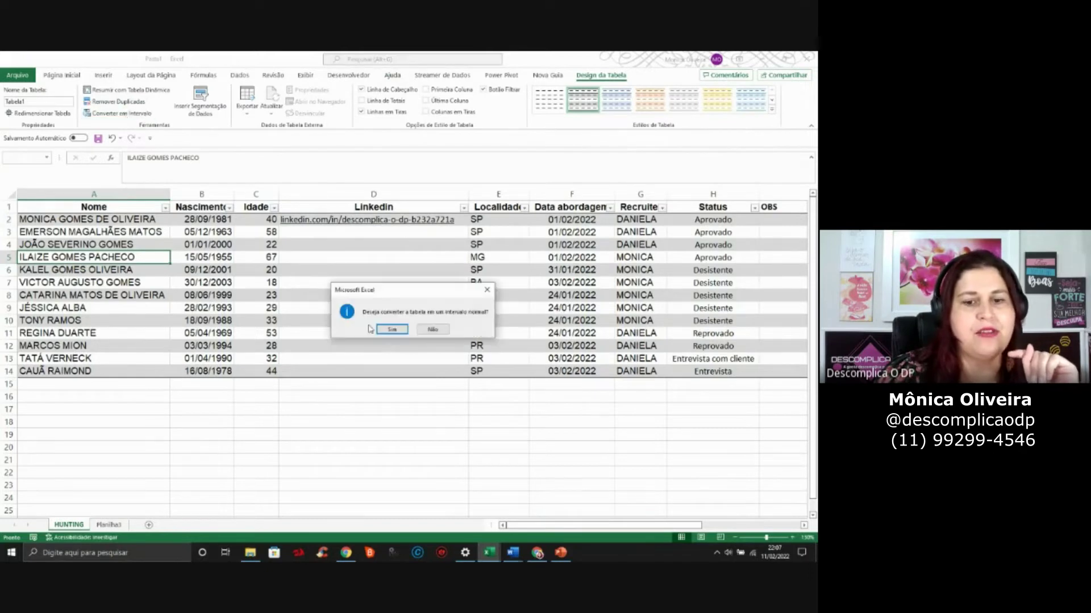
pyautogui.click(392, 330)
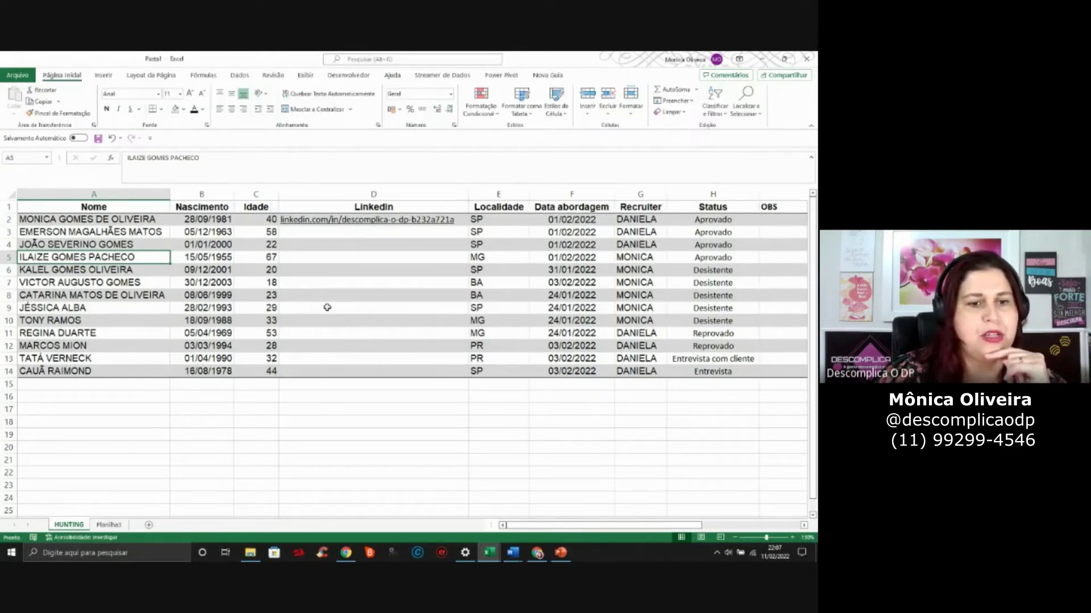
pyautogui.click(165, 268)
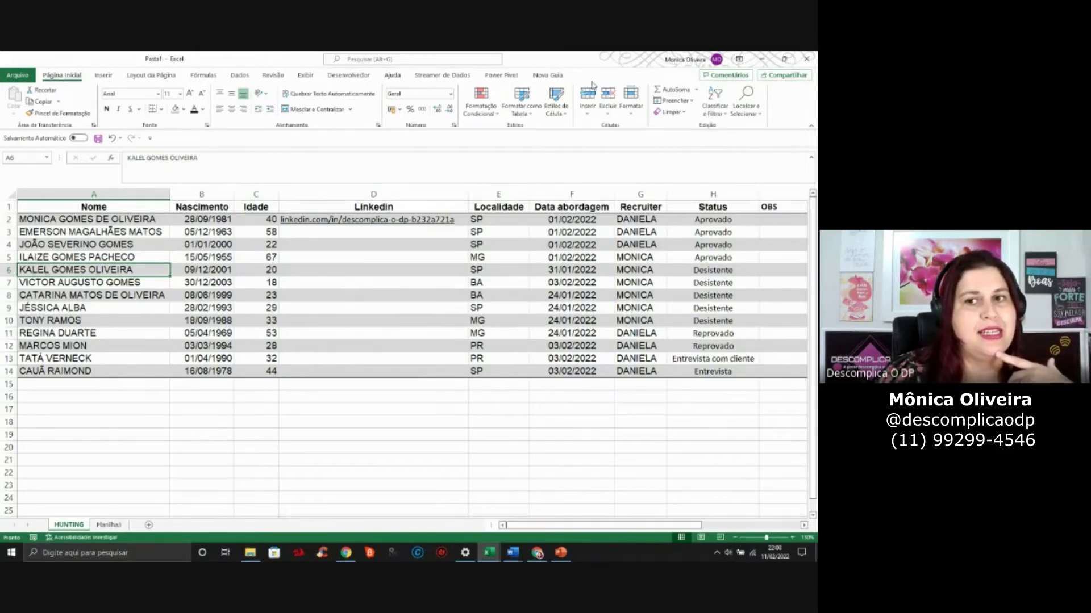
# Format A1:I14 as a table with the first light style and headers
pyautogui.click(522, 101)
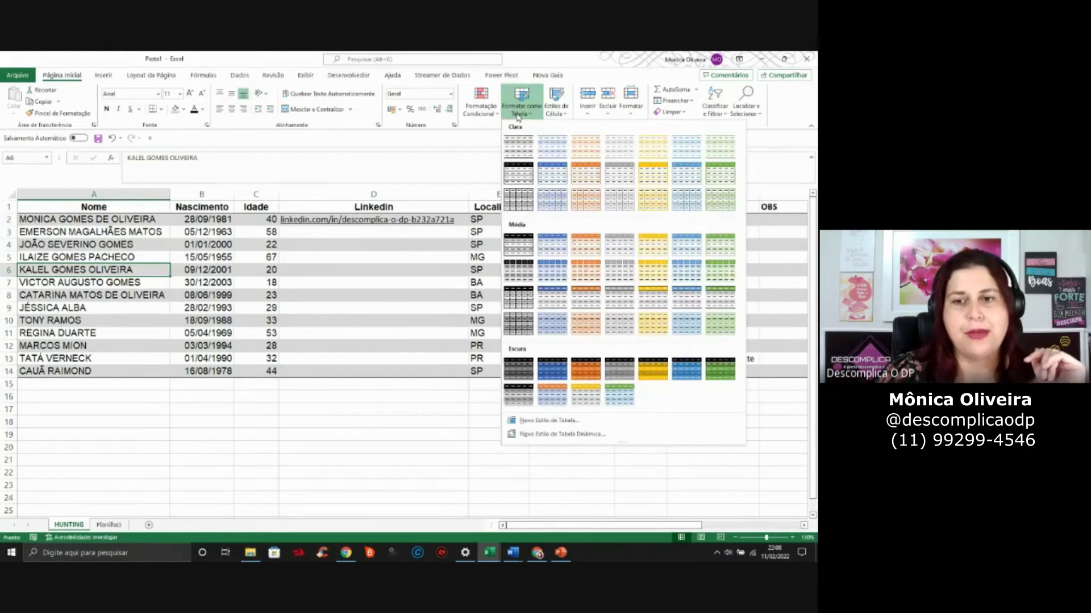
pyautogui.click(514, 151)
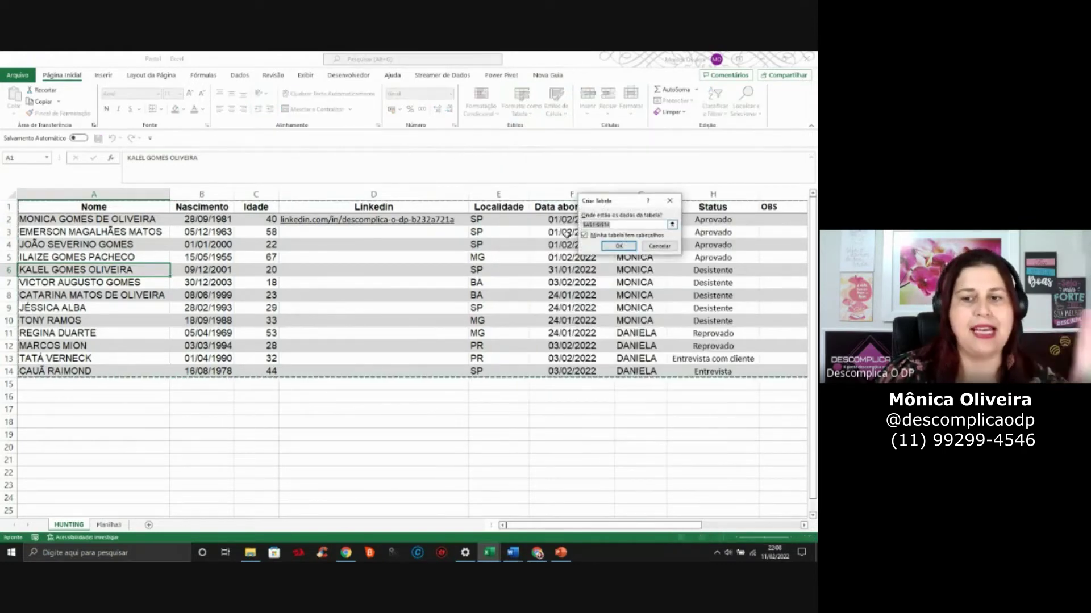
pyautogui.click(619, 246)
pyautogui.click(571, 307)
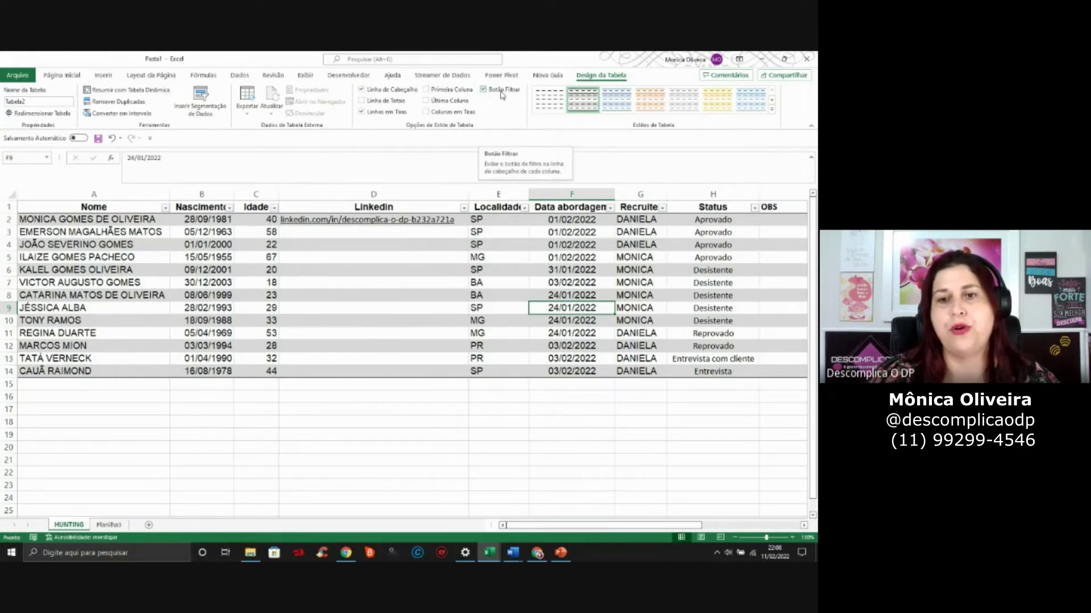
pyautogui.click(502, 96)
pyautogui.click(502, 96)
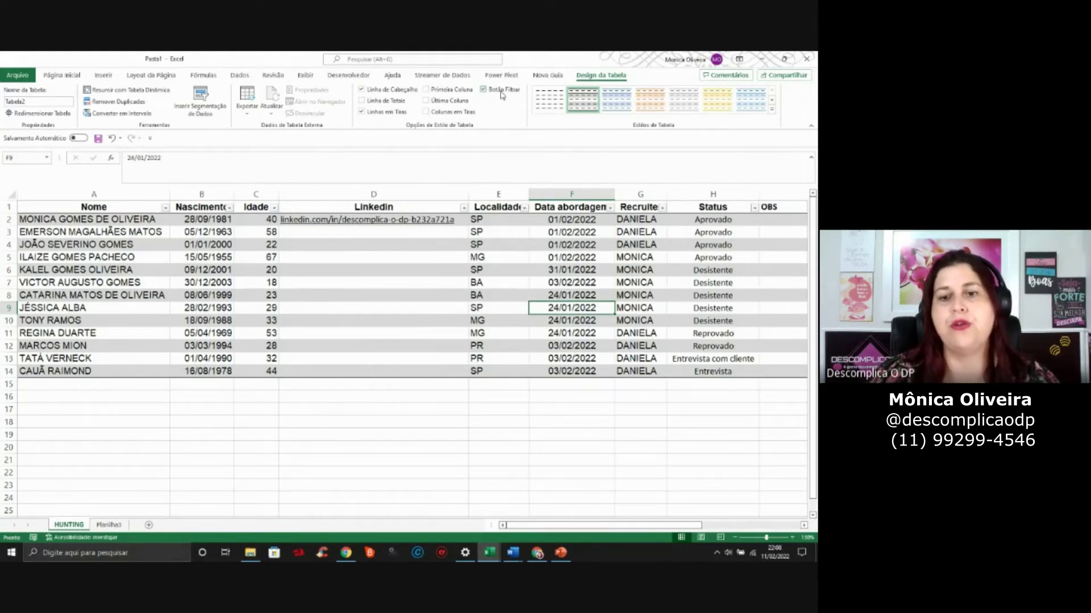
pyautogui.click(461, 95)
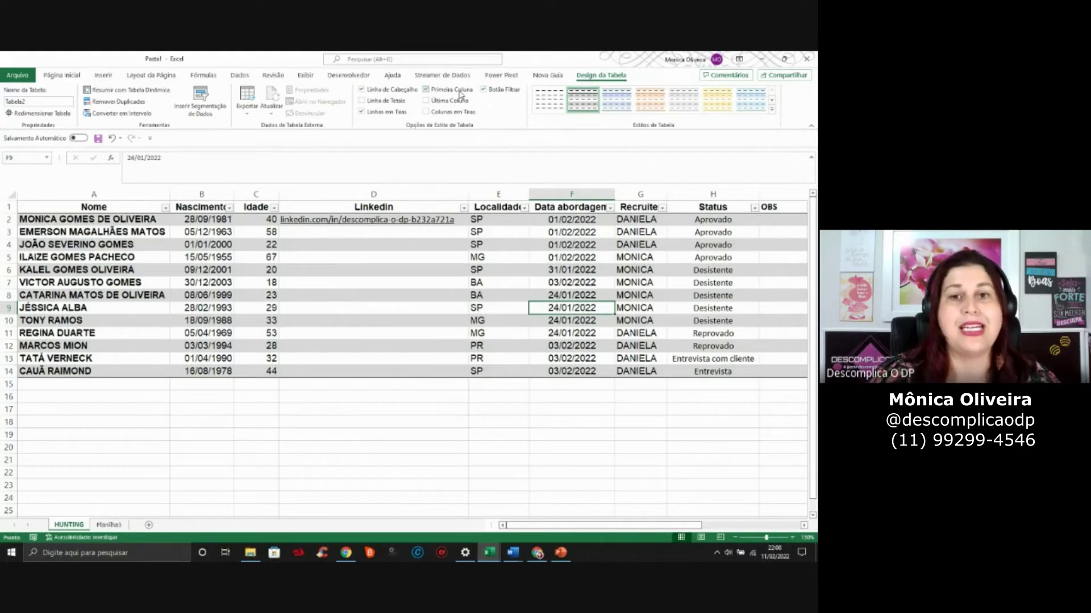
pyautogui.click(460, 95)
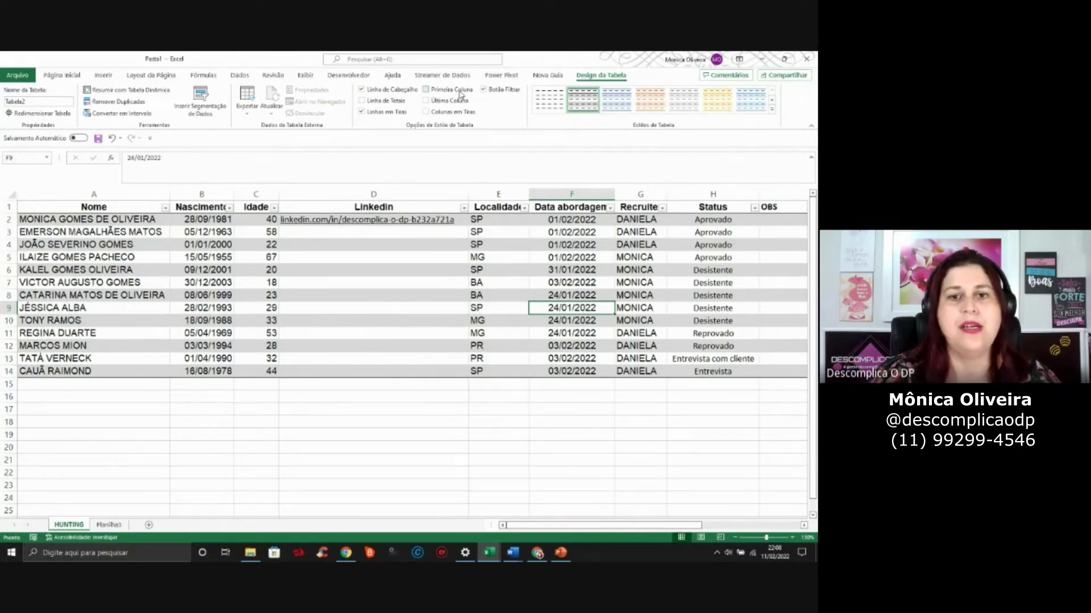
pyautogui.click(396, 102)
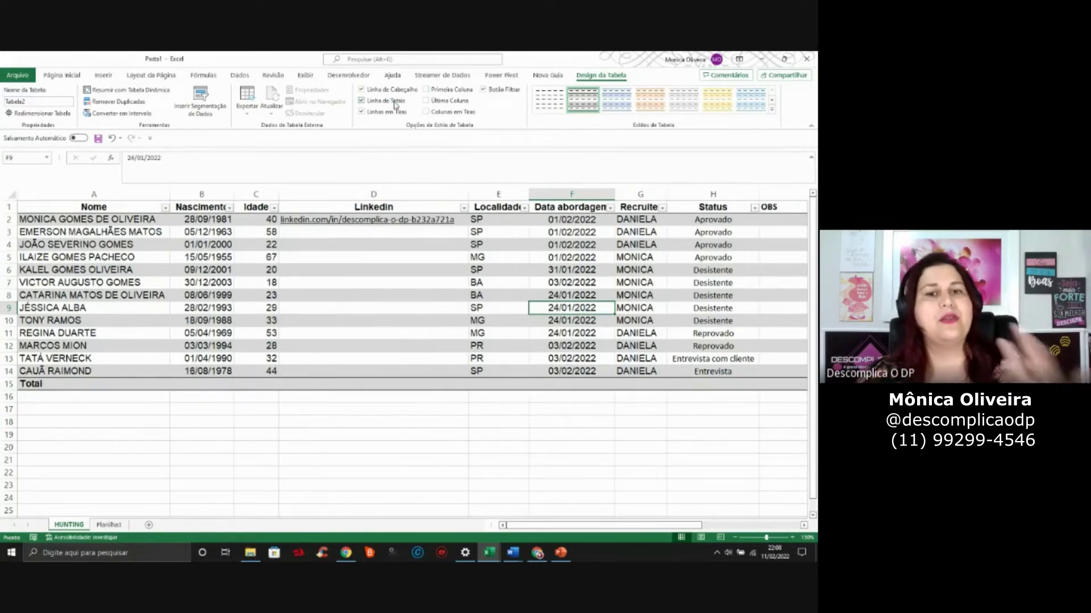
pyautogui.click(396, 103)
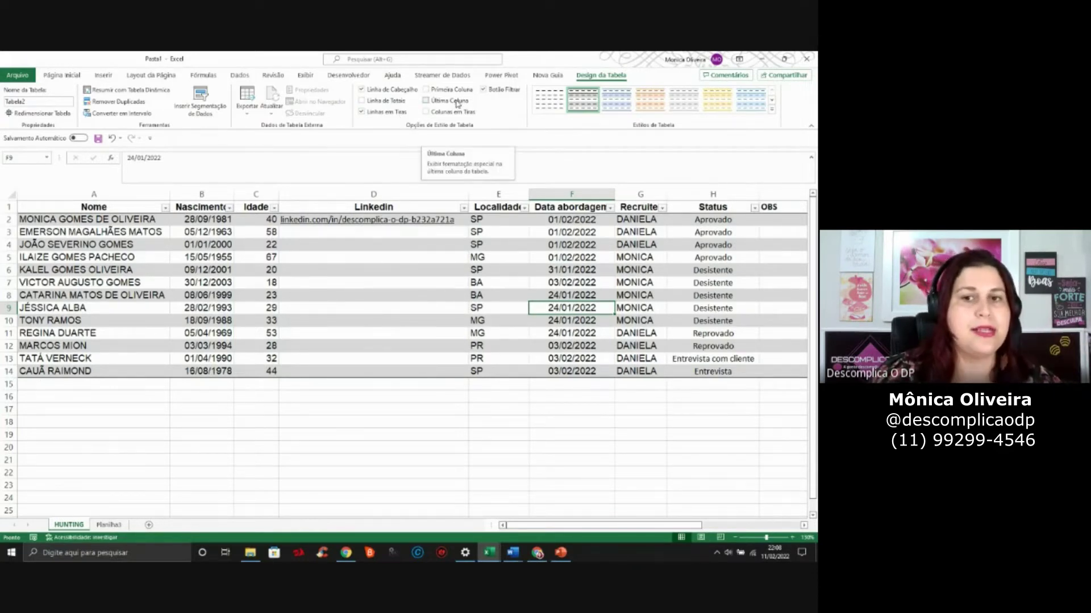
pyautogui.click(162, 268)
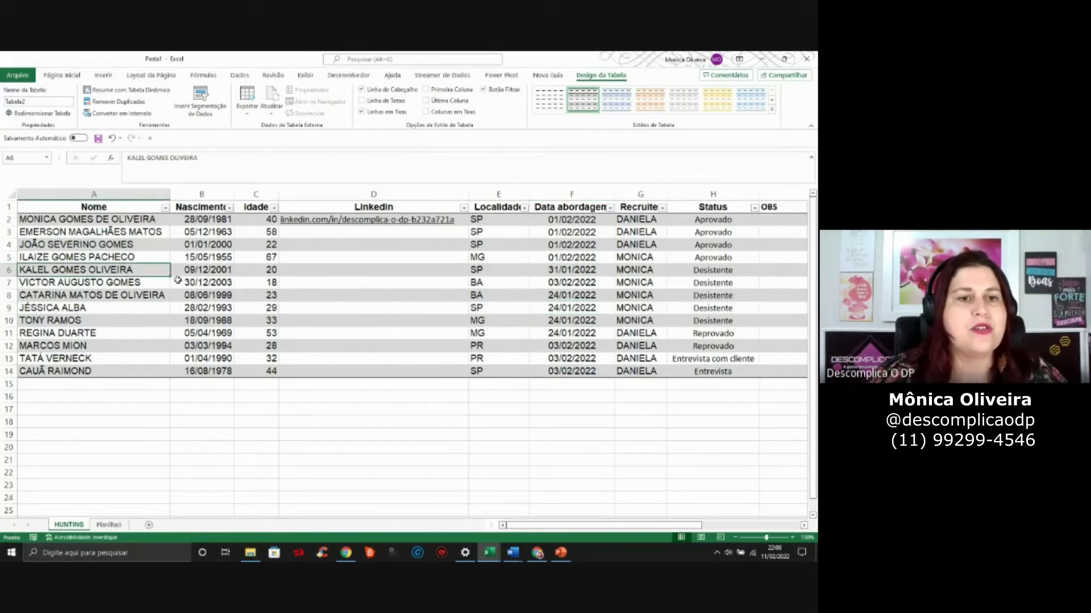
# Choose Resumir com Tabela Dinâmica from Design da Tabela to pivot Tabela2
pyautogui.click(104, 75)
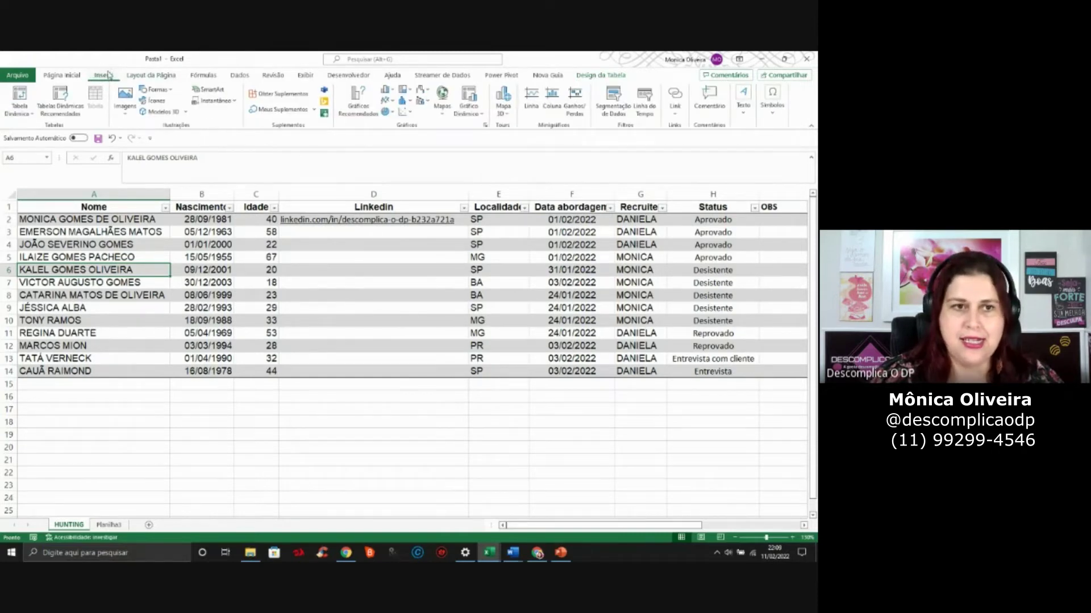
pyautogui.click(608, 76)
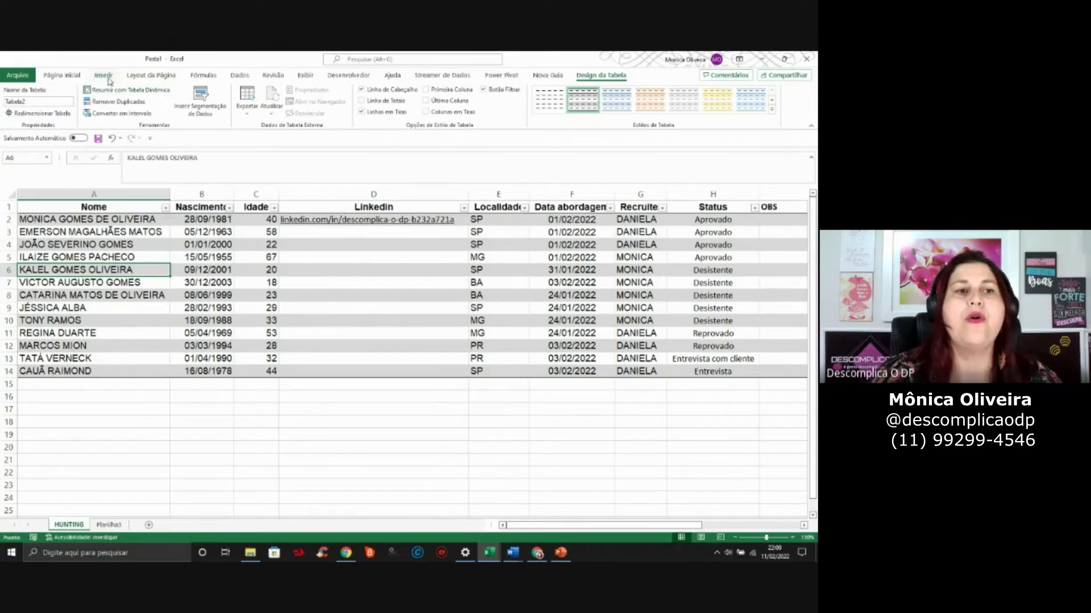
pyautogui.click(108, 79)
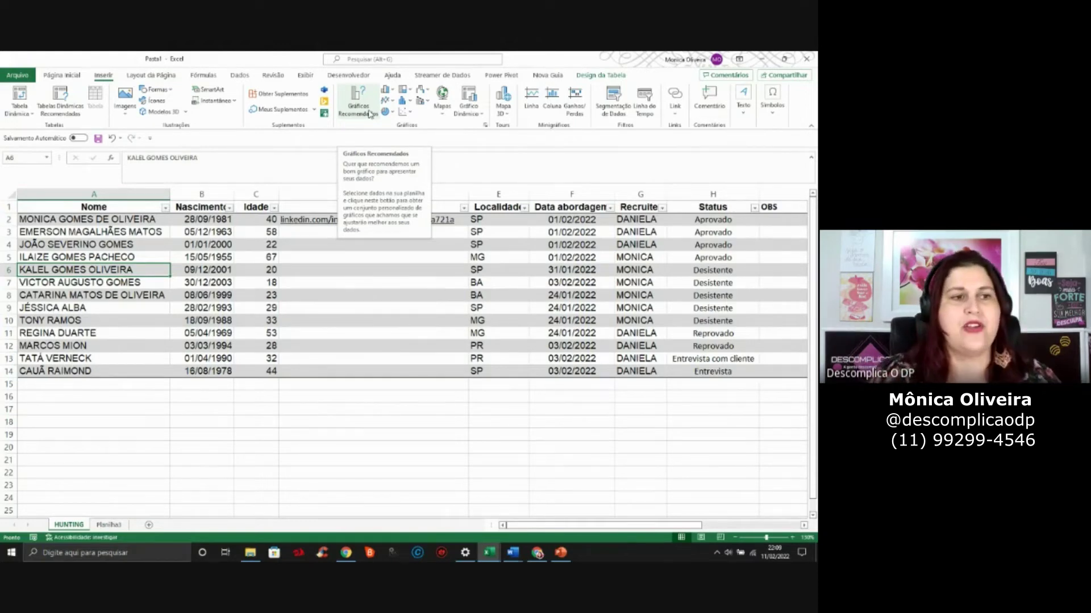
pyautogui.click(587, 76)
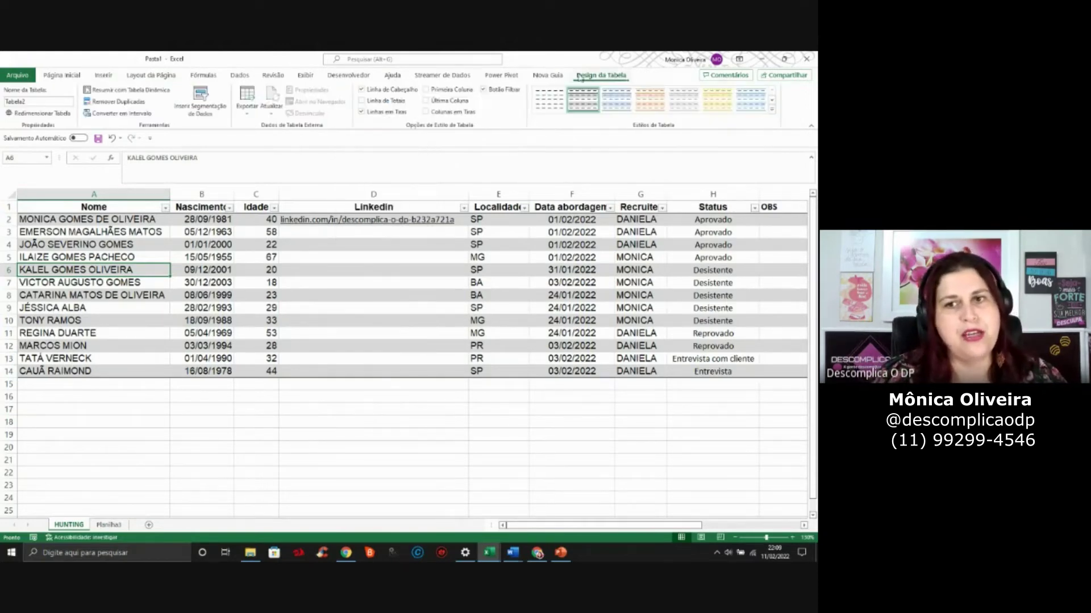
pyautogui.click(124, 94)
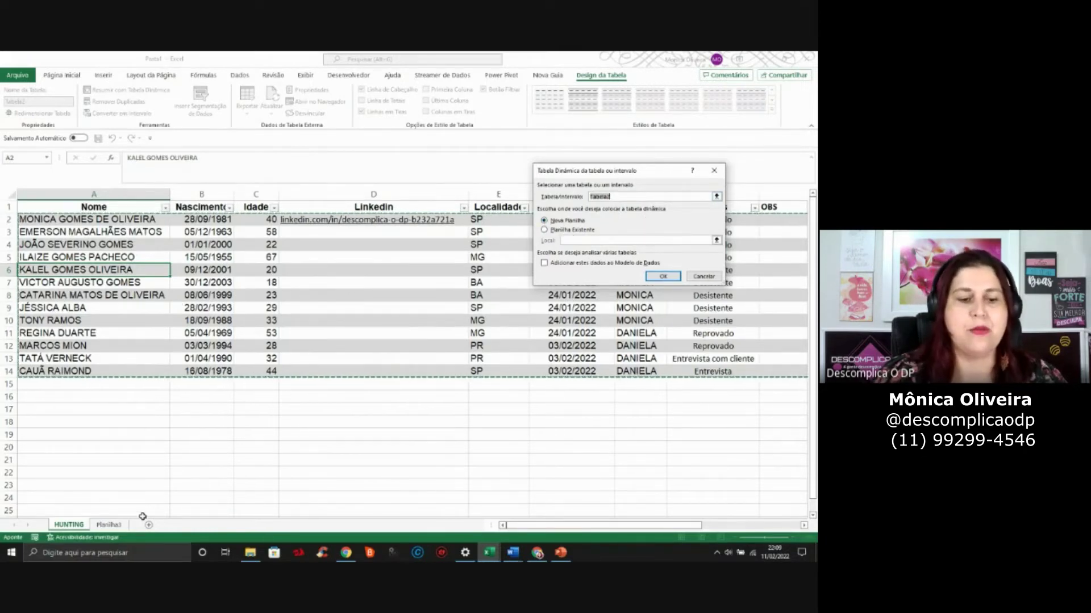
# Create the pivot table on a new worksheet after briefly trying existing-sheet cell A17
pyautogui.click(548, 230)
pyautogui.click(546, 230)
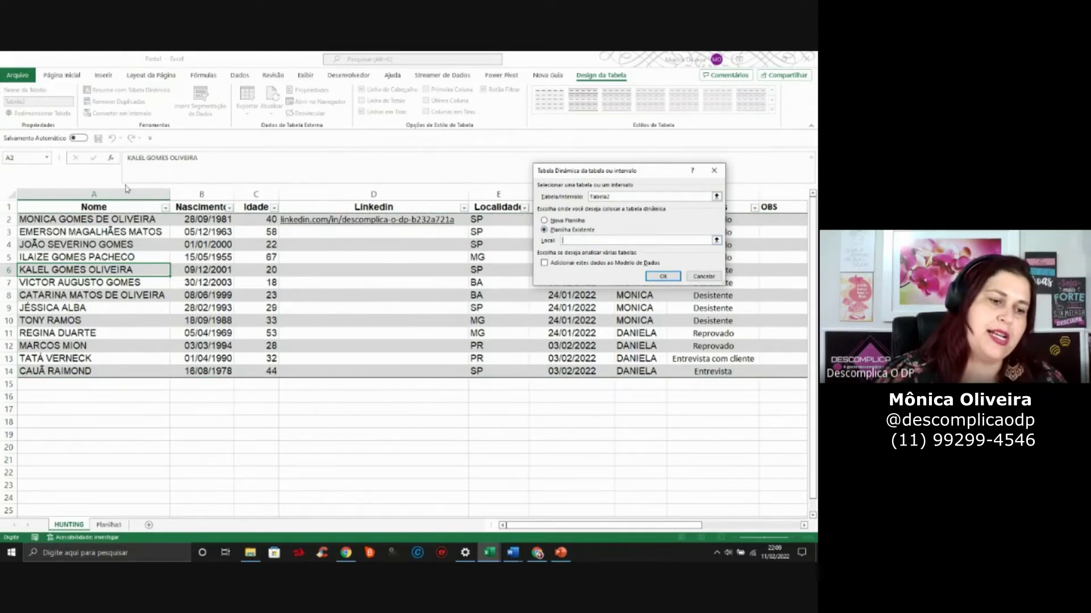
pyautogui.click(50, 409)
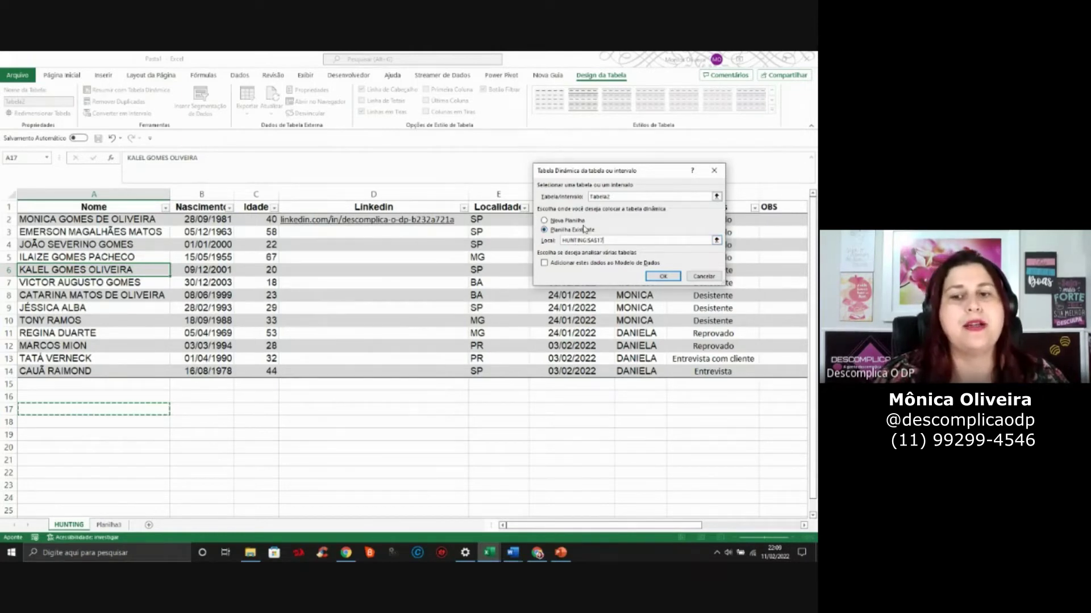
pyautogui.click(571, 221)
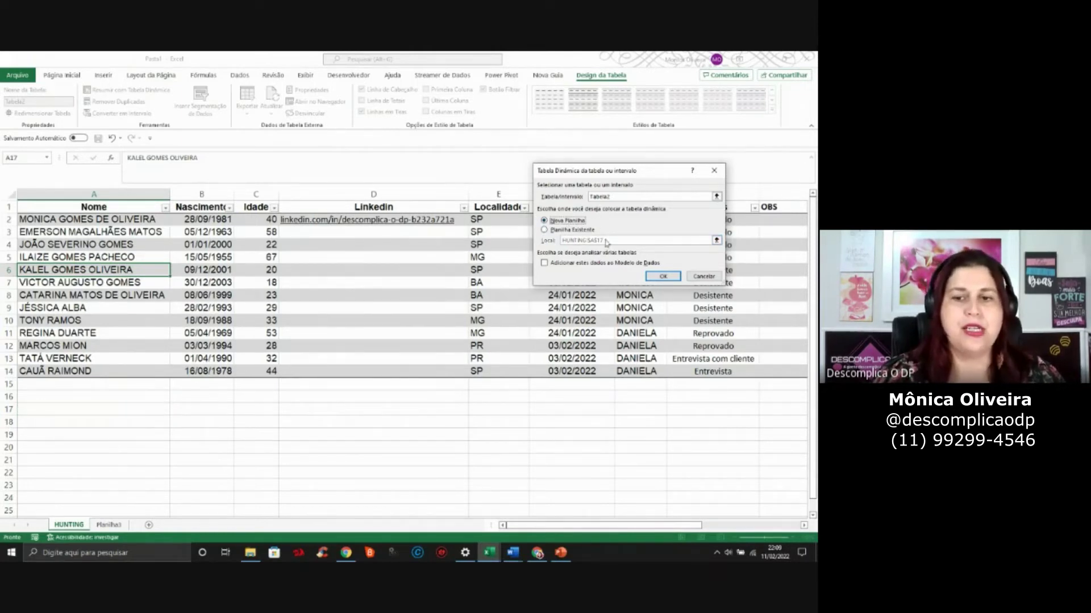
pyautogui.click(663, 276)
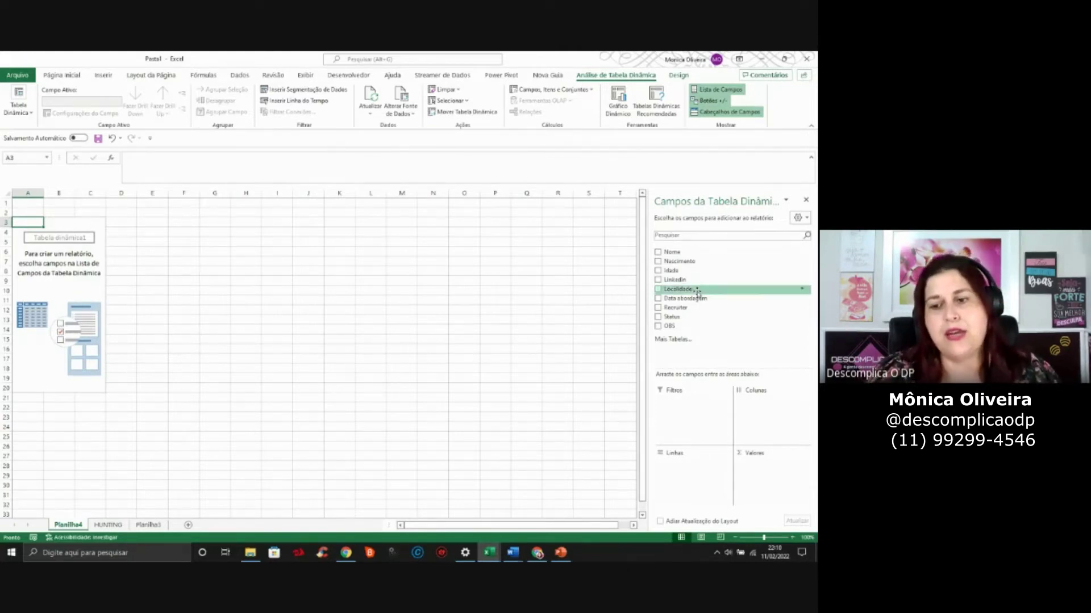
# Add Idade to the pivot and move it from Valores to Linhas
pyautogui.click(658, 271)
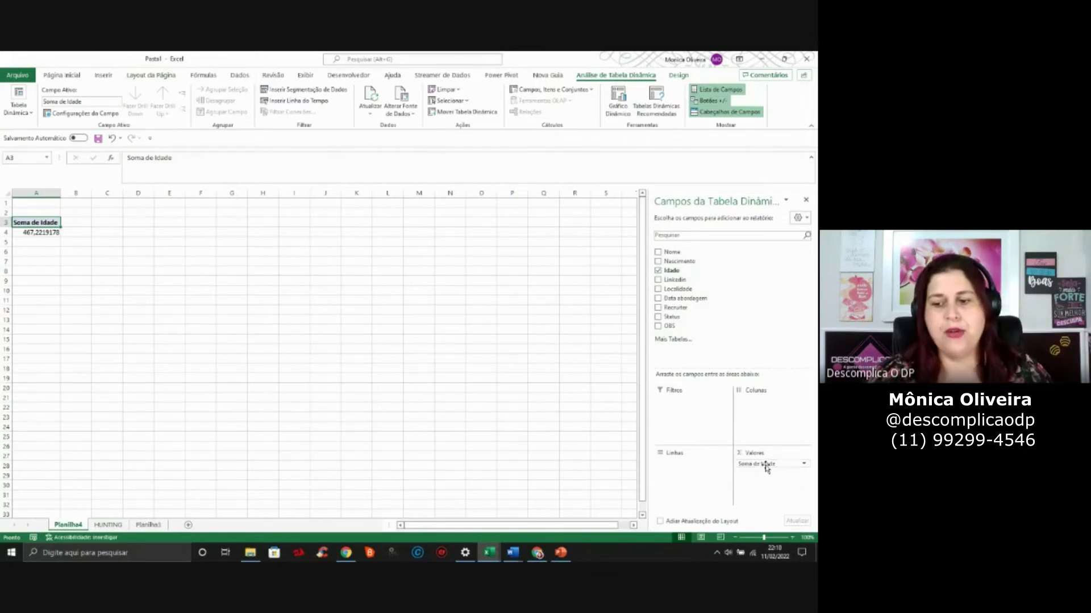
pyautogui.moveTo(771, 466); pyautogui.dragTo(683, 474)
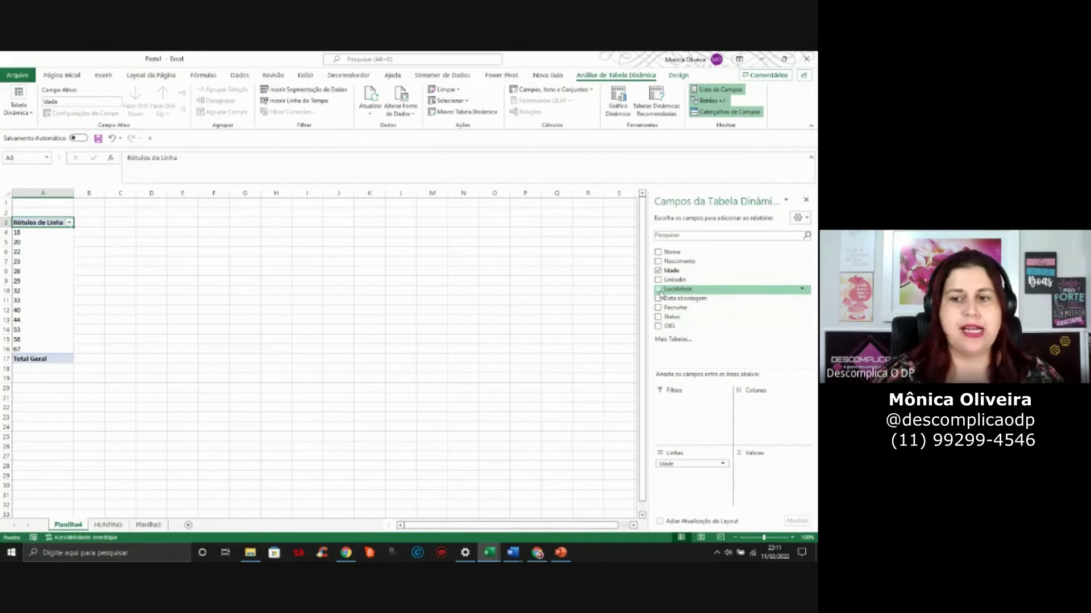
# Move the Localidade field via Colunas into Filtros as a report filter
pyautogui.click(659, 290)
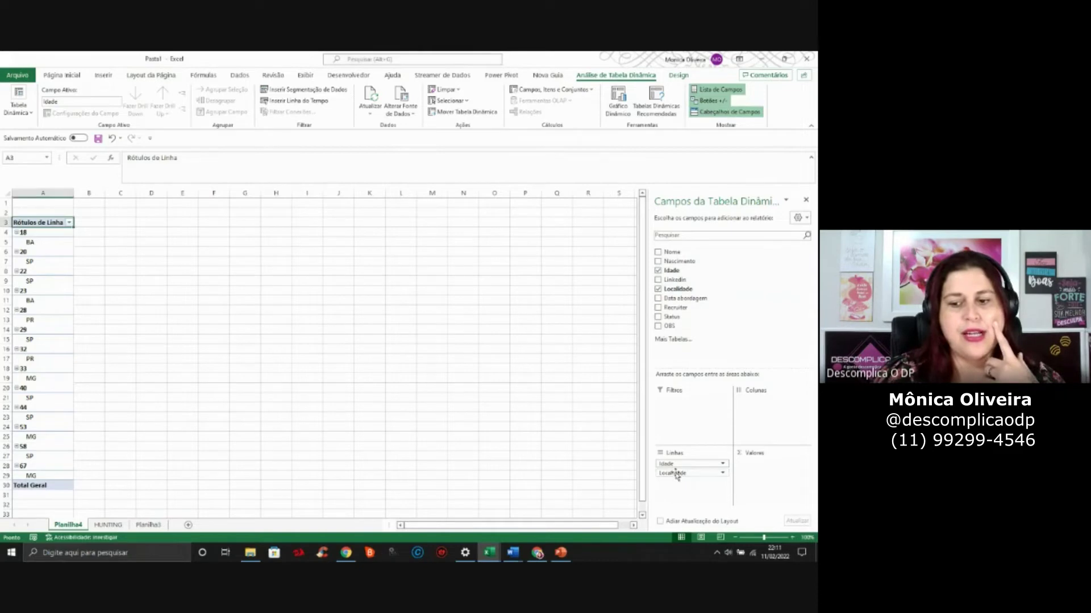
pyautogui.moveTo(676, 476); pyautogui.dragTo(774, 418)
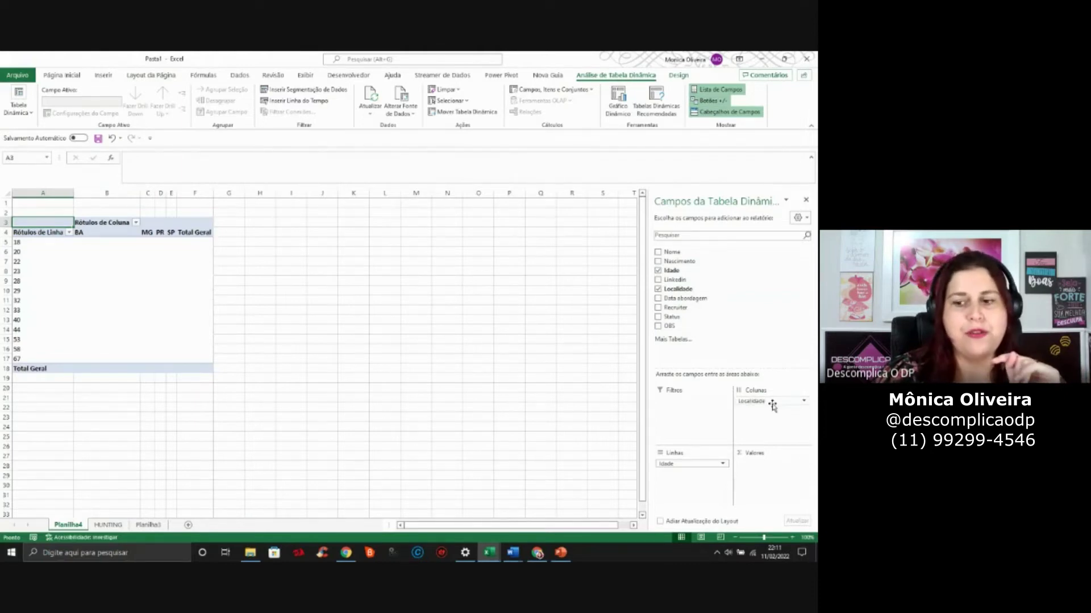
pyautogui.click(772, 402)
pyautogui.moveTo(773, 405); pyautogui.dragTo(679, 407)
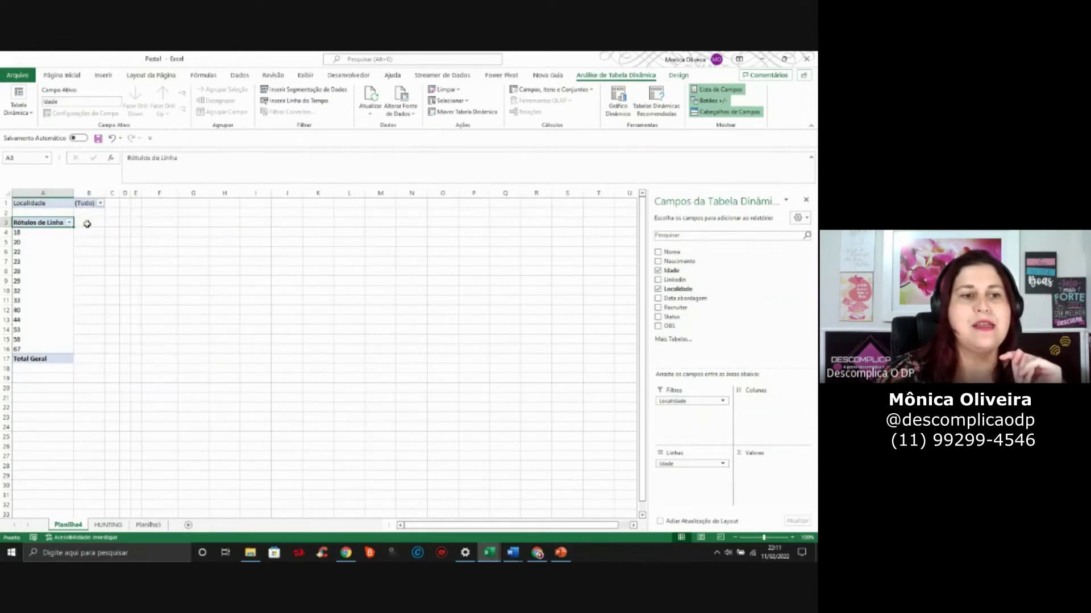
pyautogui.click(99, 203)
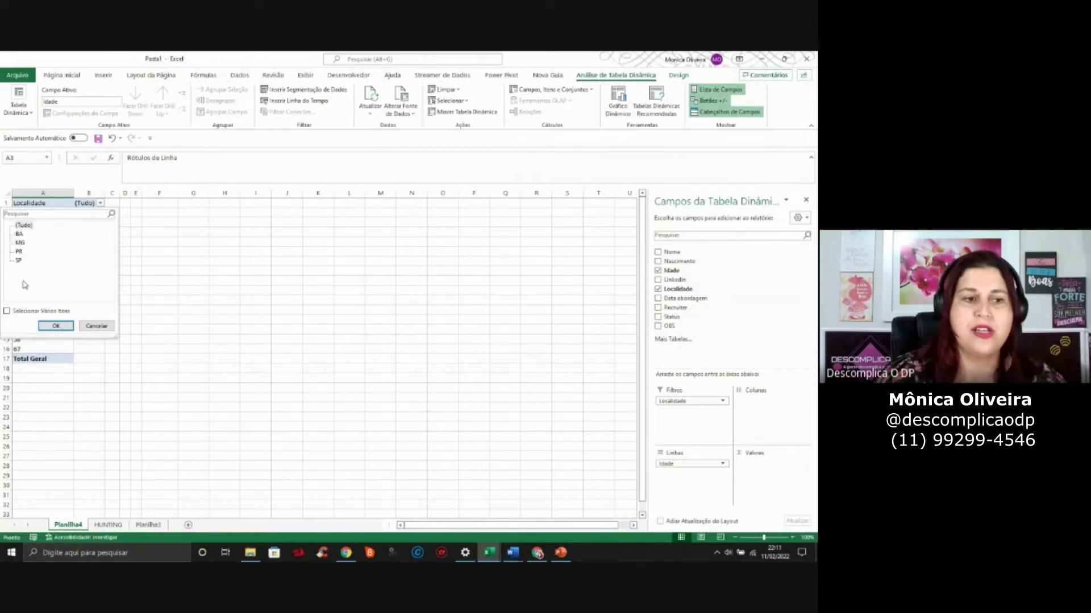
pyautogui.click(20, 312)
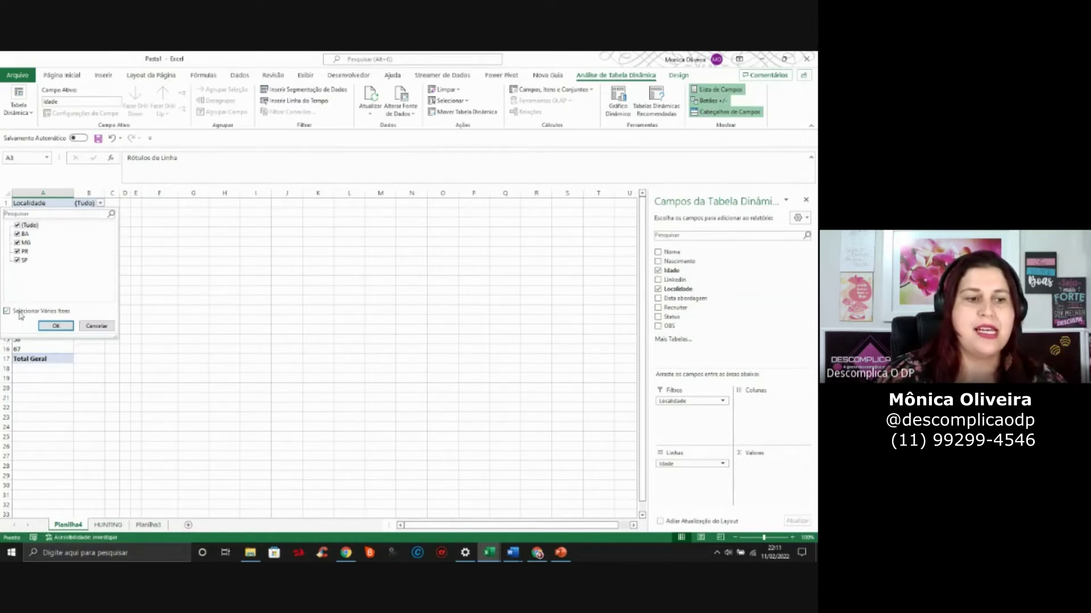
pyautogui.click(18, 225)
pyautogui.click(18, 234)
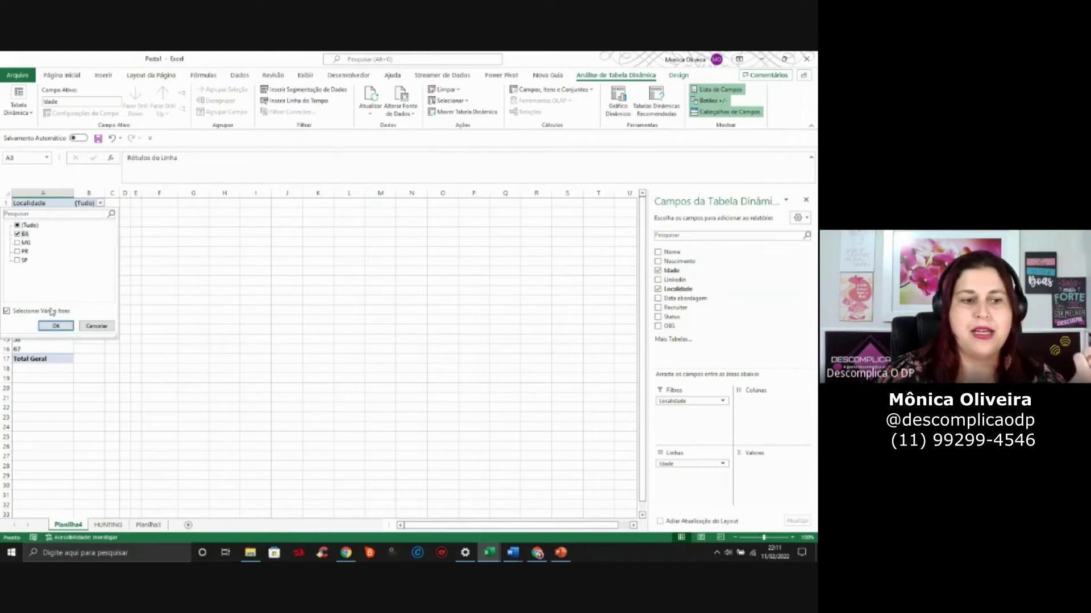
pyautogui.click(55, 325)
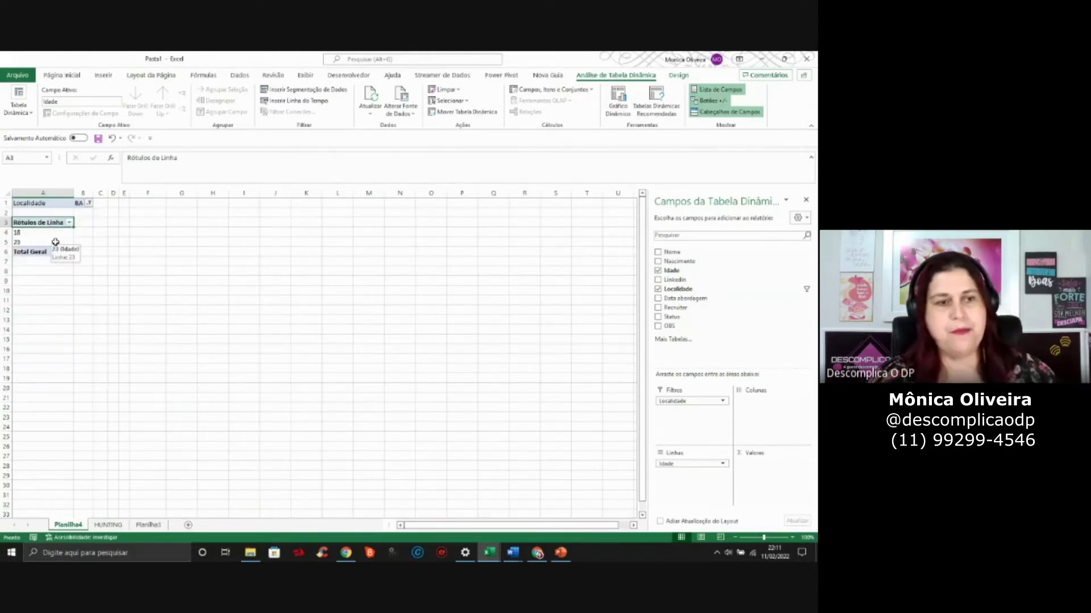
pyautogui.hotkey('ctrl', 'z')
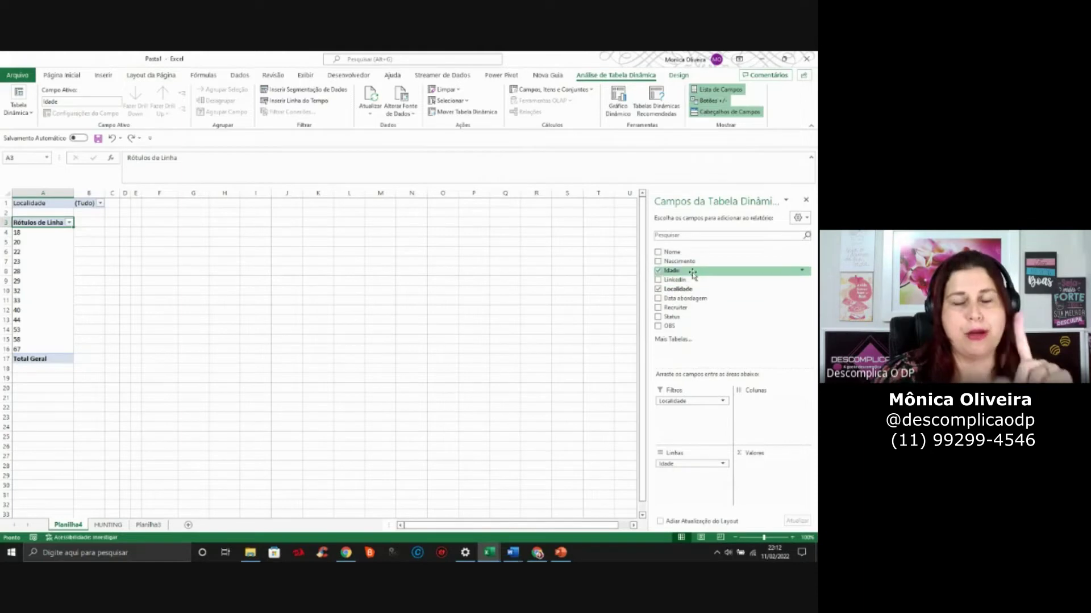
# Add Nome to Valores as Contagem de Nome and select the age 22 count
pyautogui.moveTo(675, 252); pyautogui.dragTo(765, 473)
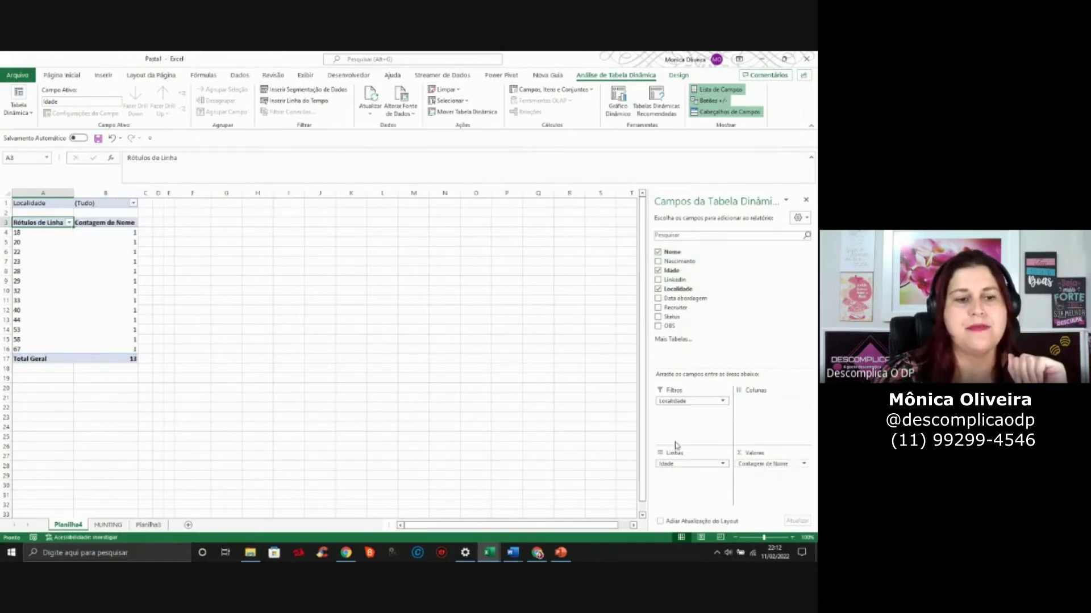
pyautogui.click(113, 252)
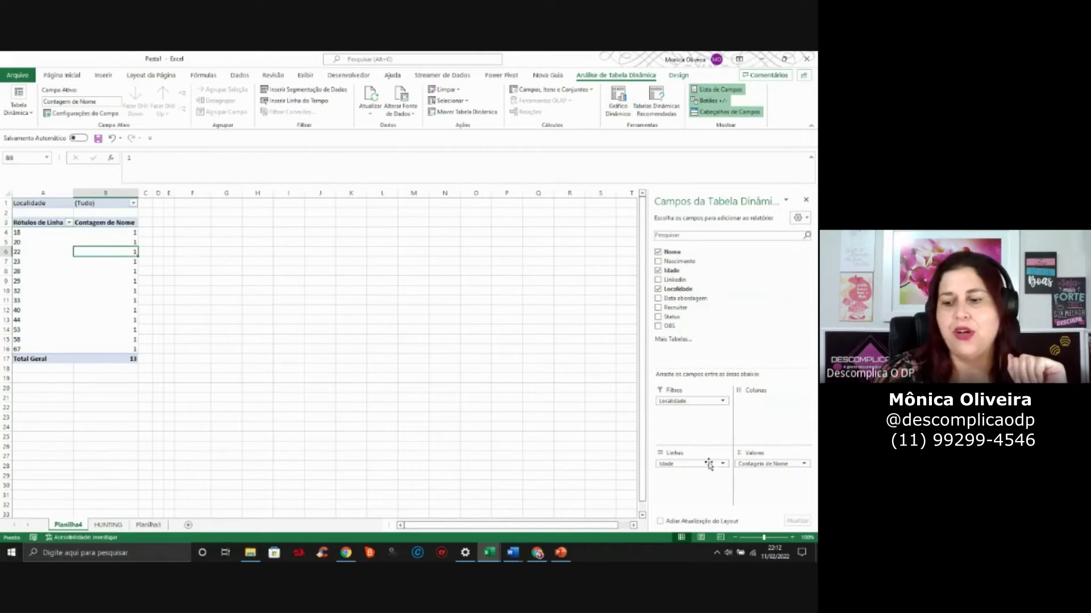
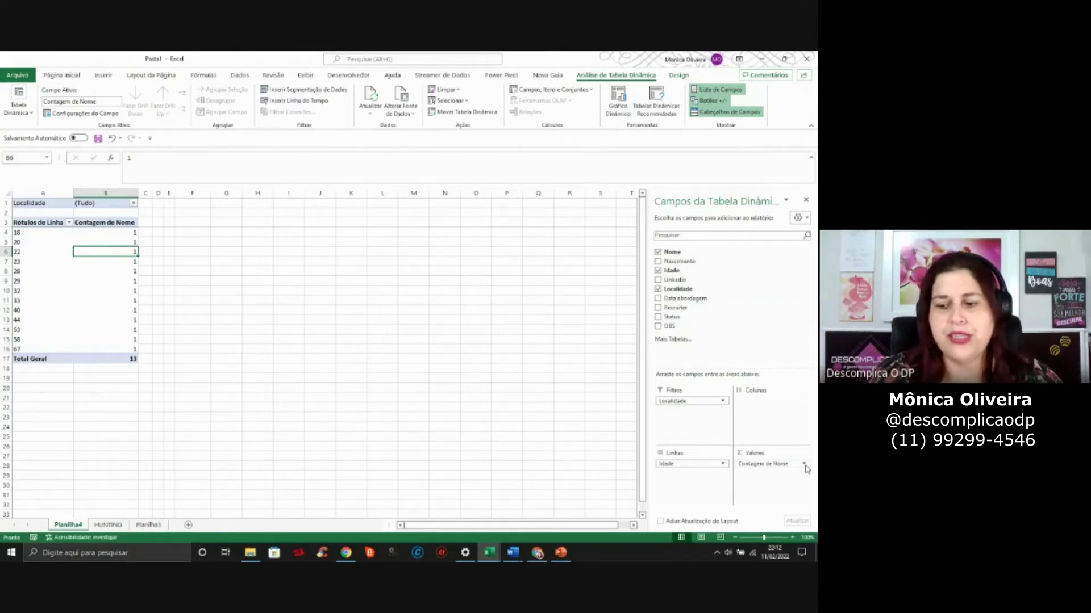
# Try Soma in Value Field Settings, revert to Contagem de Nome, then click outside the pivot
pyautogui.click(805, 465)
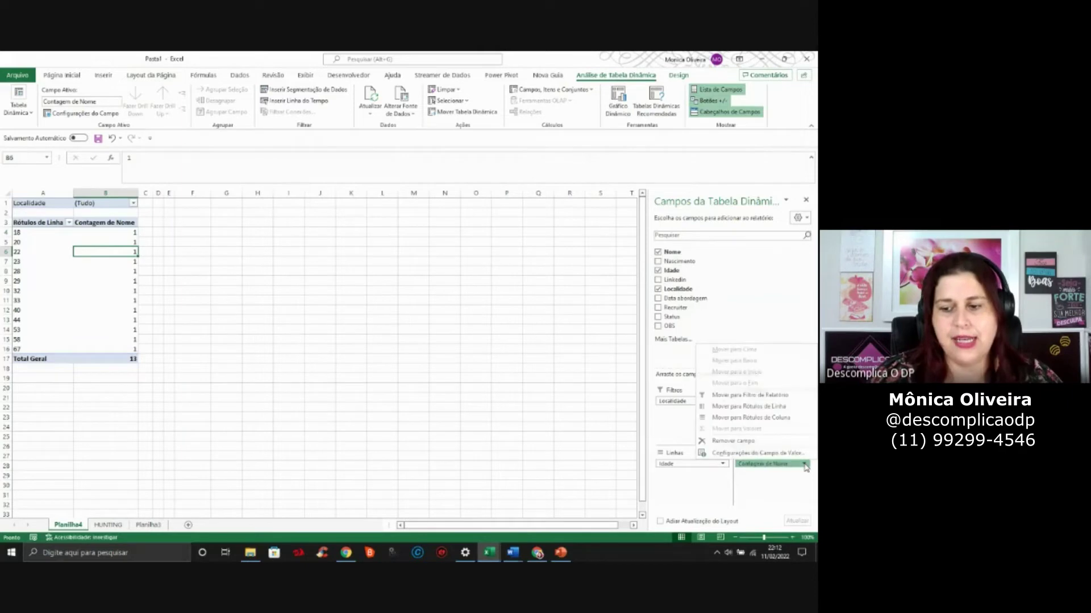
pyautogui.click(765, 454)
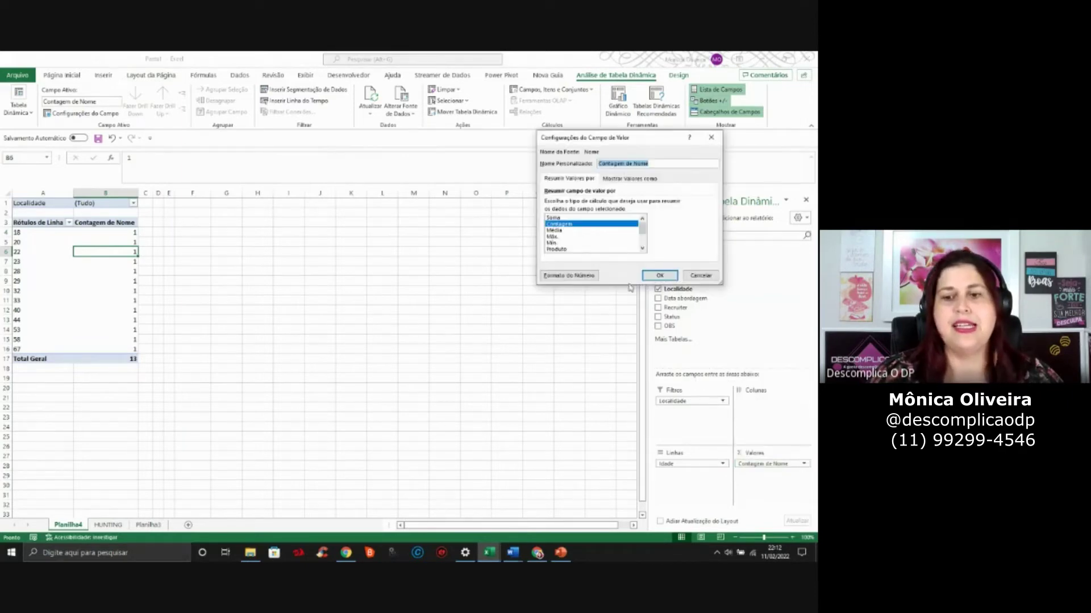
pyautogui.click(554, 217)
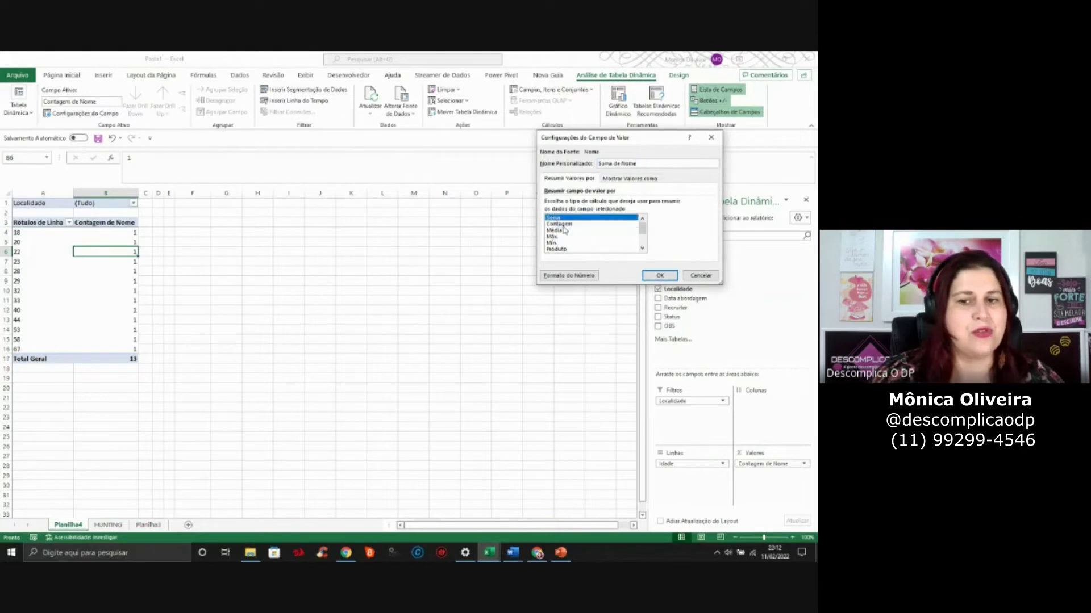
pyautogui.click(562, 224)
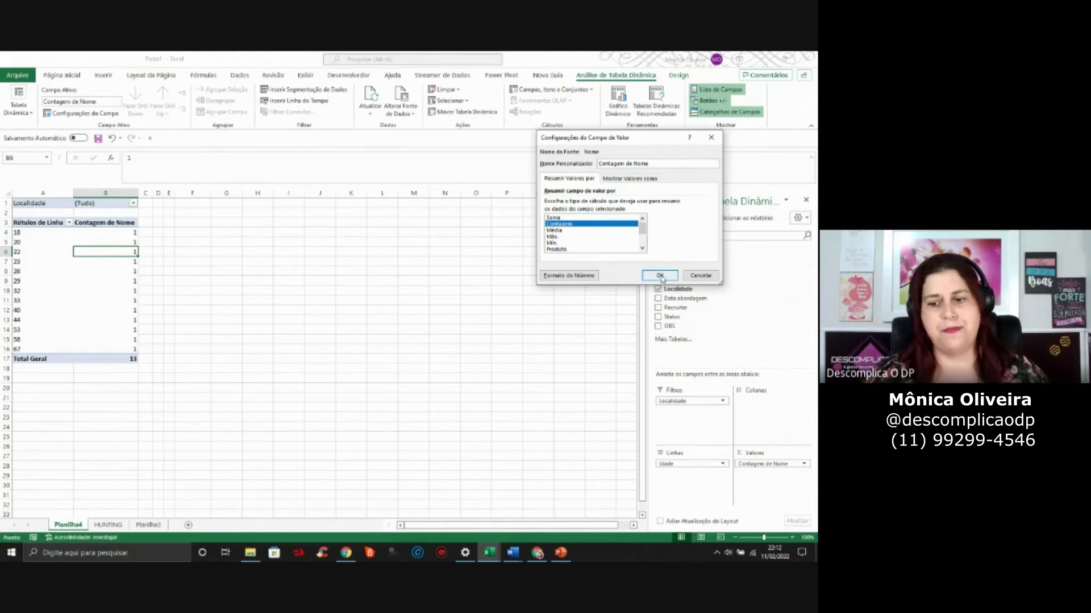
pyautogui.click(659, 276)
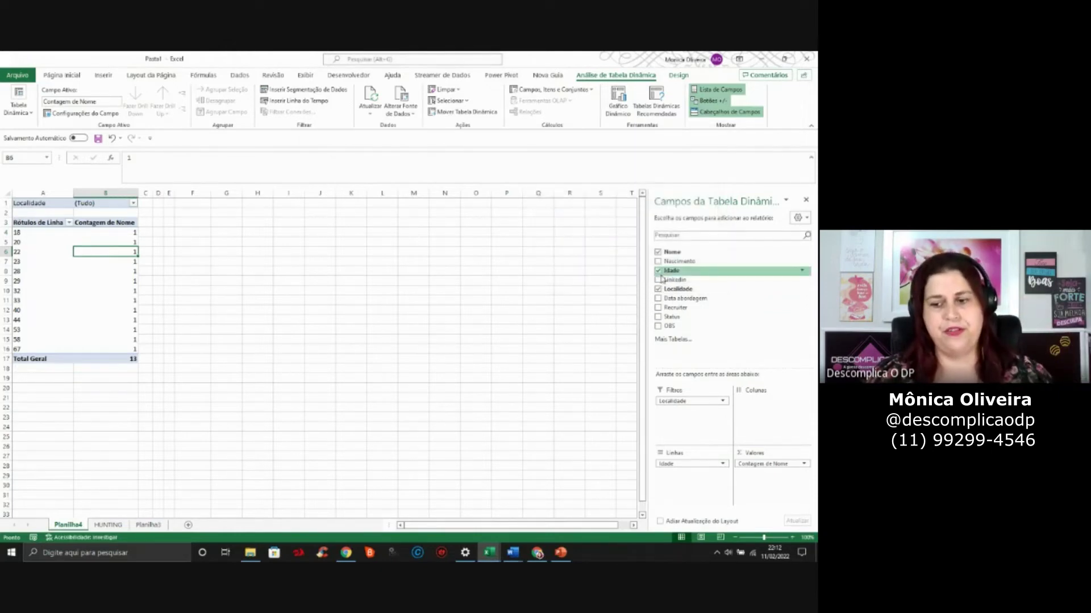
pyautogui.click(261, 302)
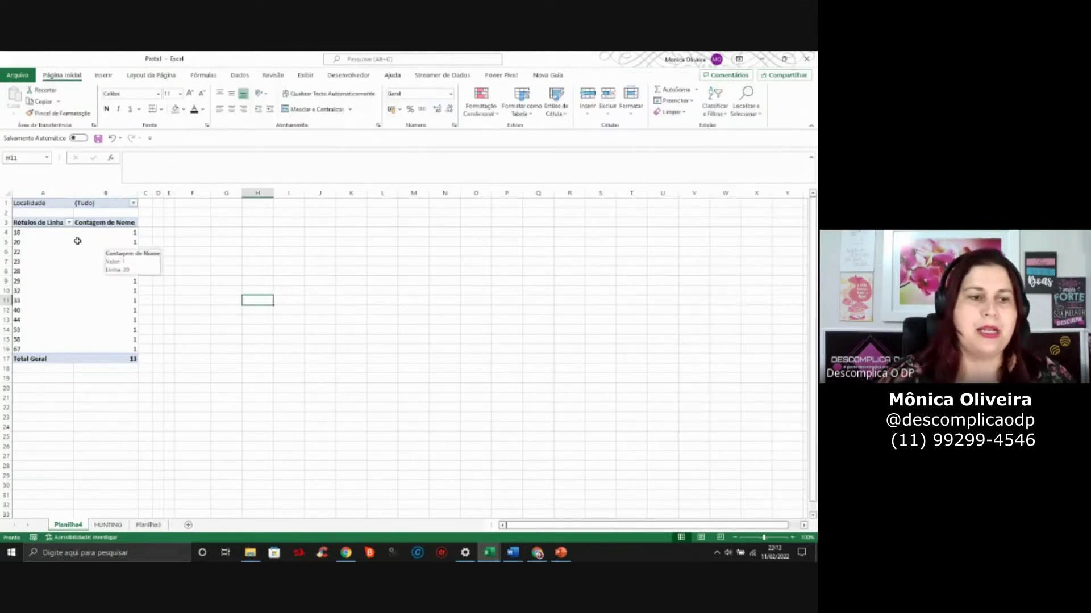
# Group the pivot's ages with Agrupar starting at 1, giving 10-year bands 11-21 through 61-71
pyautogui.moveTo(42, 235); pyautogui.dragTo(52, 350)
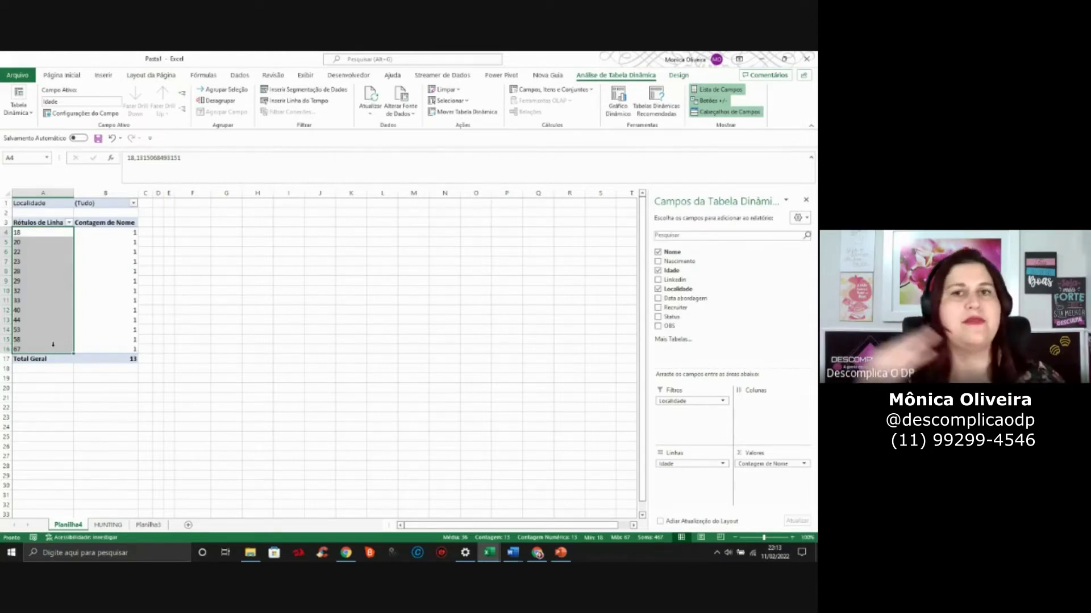
pyautogui.click(37, 234)
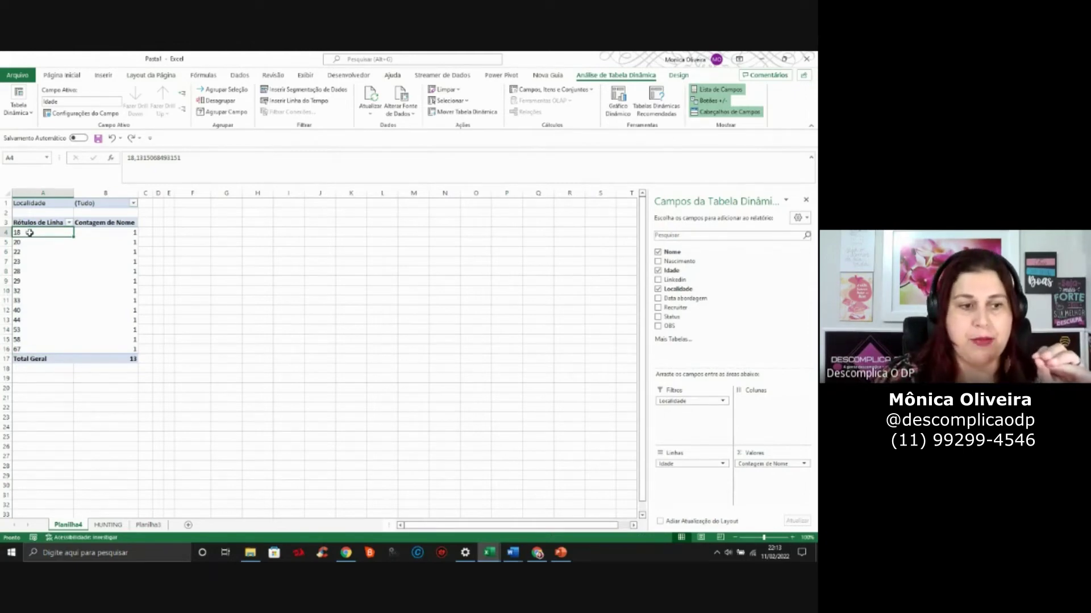
pyautogui.rightClick(30, 233)
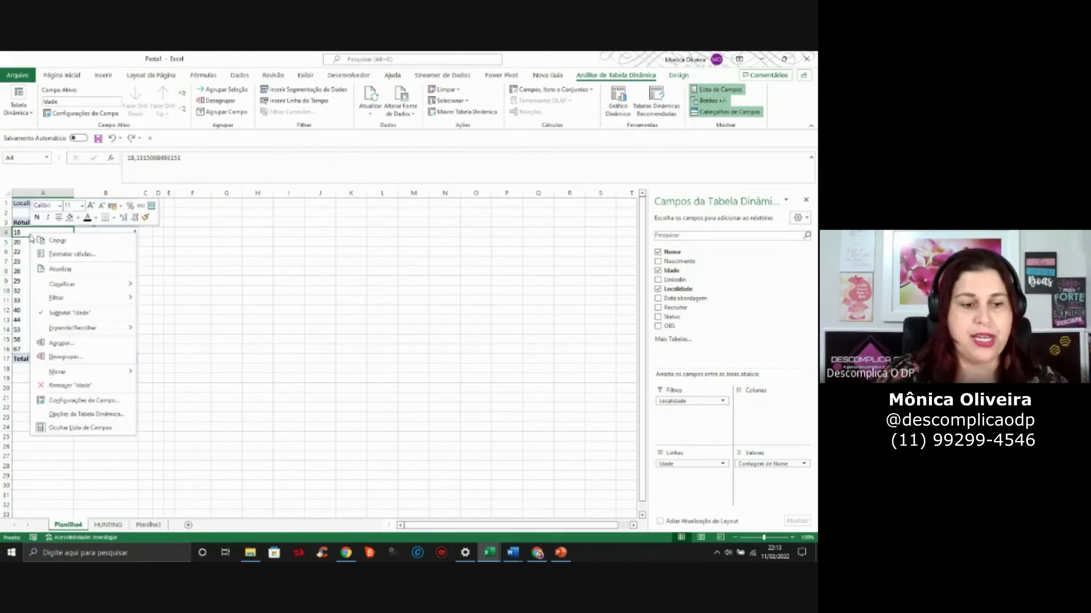
pyautogui.click(71, 344)
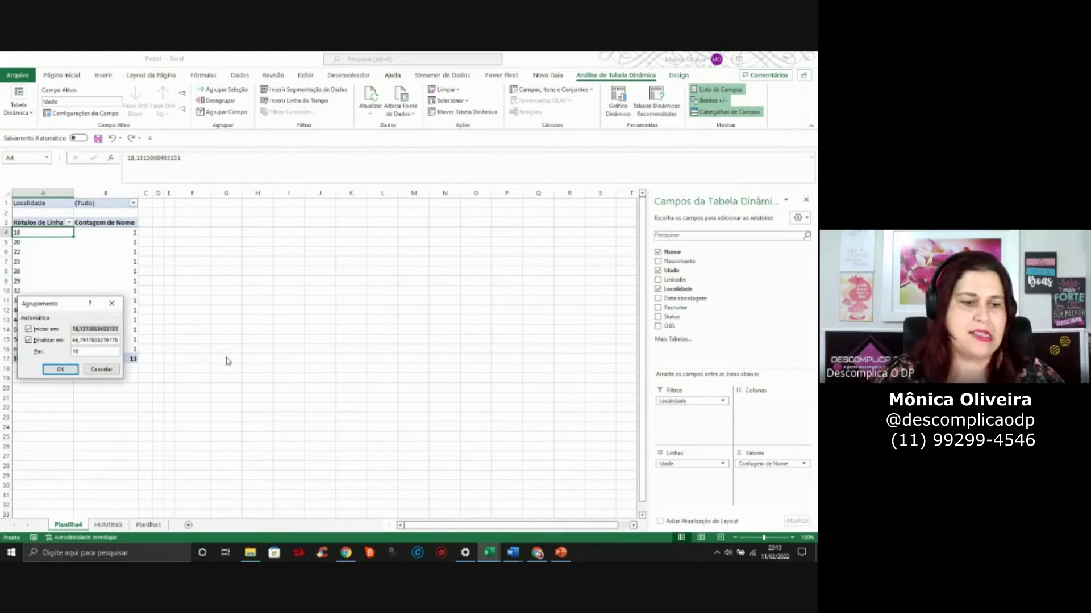
pyautogui.write('1')
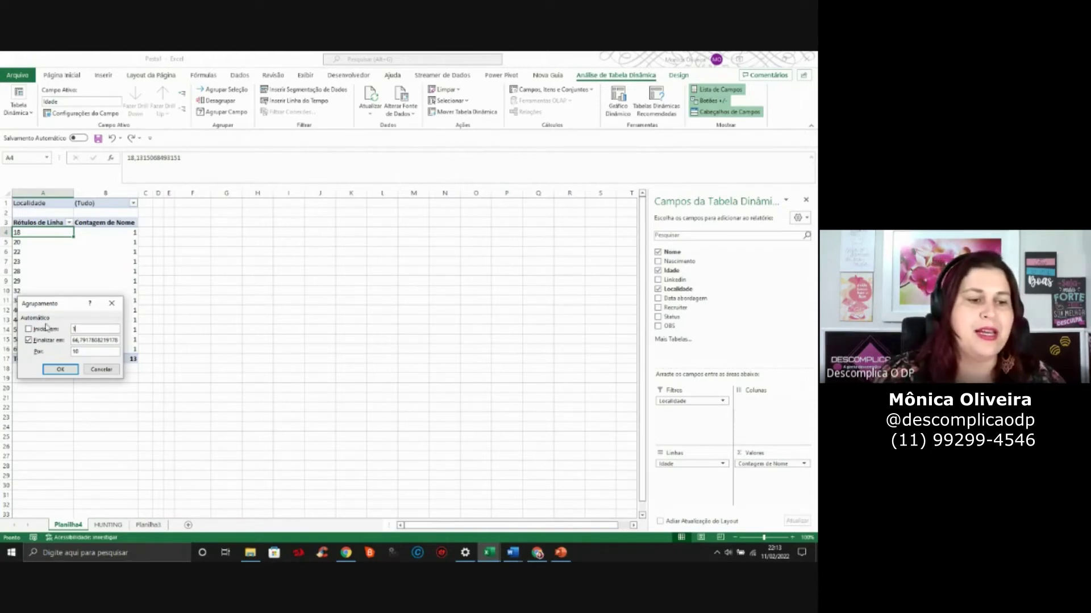
pyautogui.doubleClick(88, 341)
pyautogui.write('100')
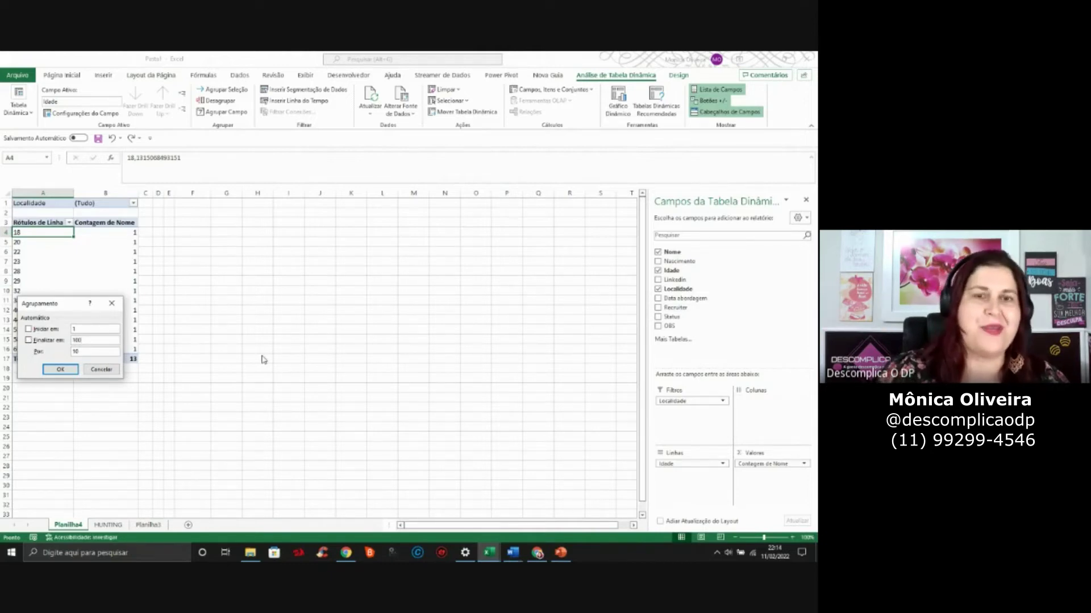
pyautogui.press('BackSpace')
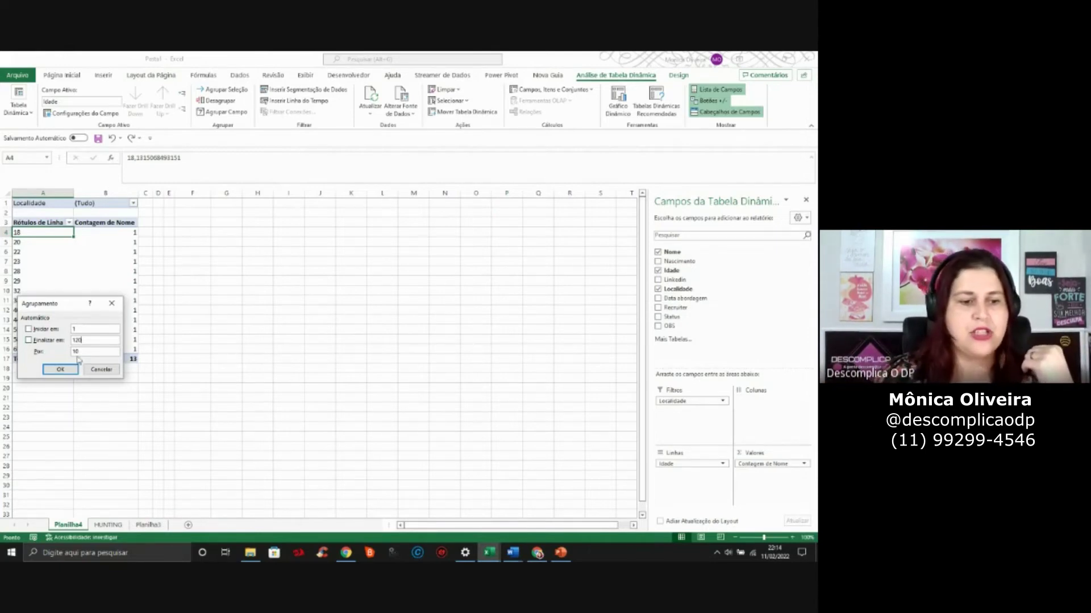
pyautogui.click(60, 370)
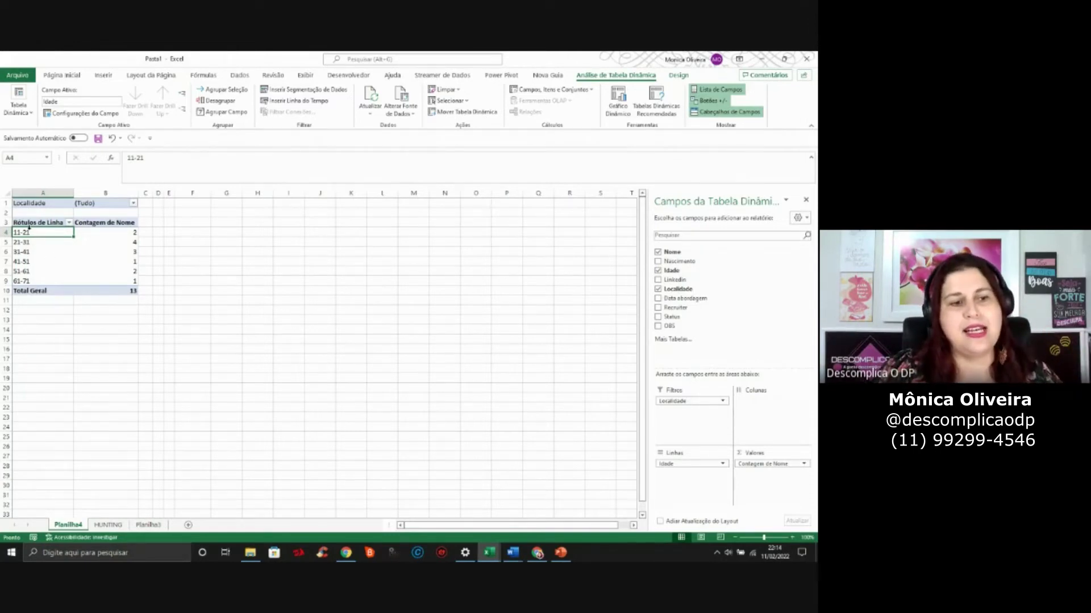
pyautogui.moveTo(102, 238)
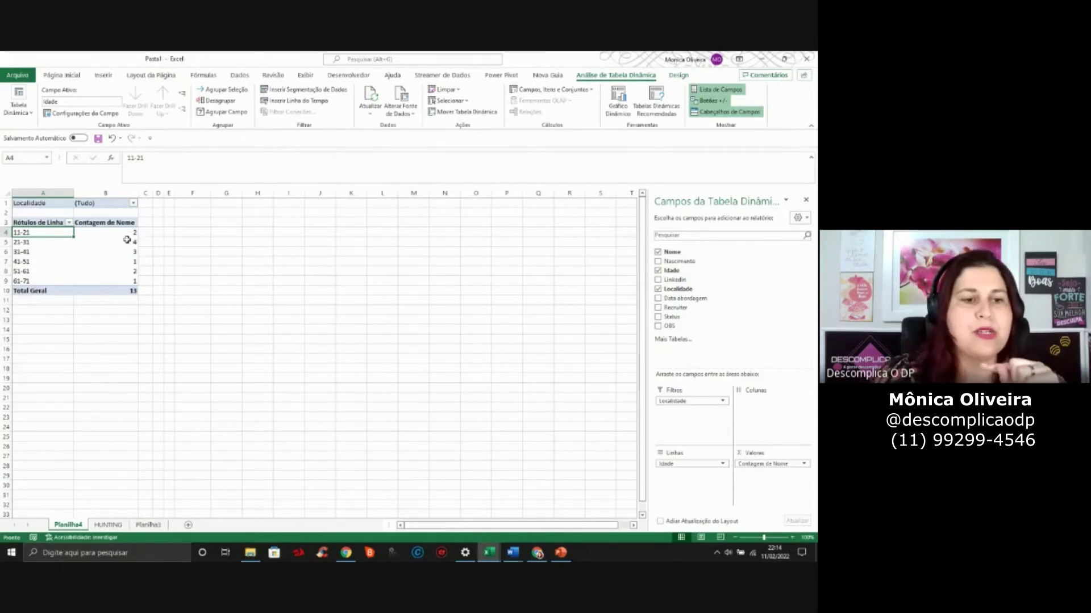
pyautogui.moveTo(42, 235)
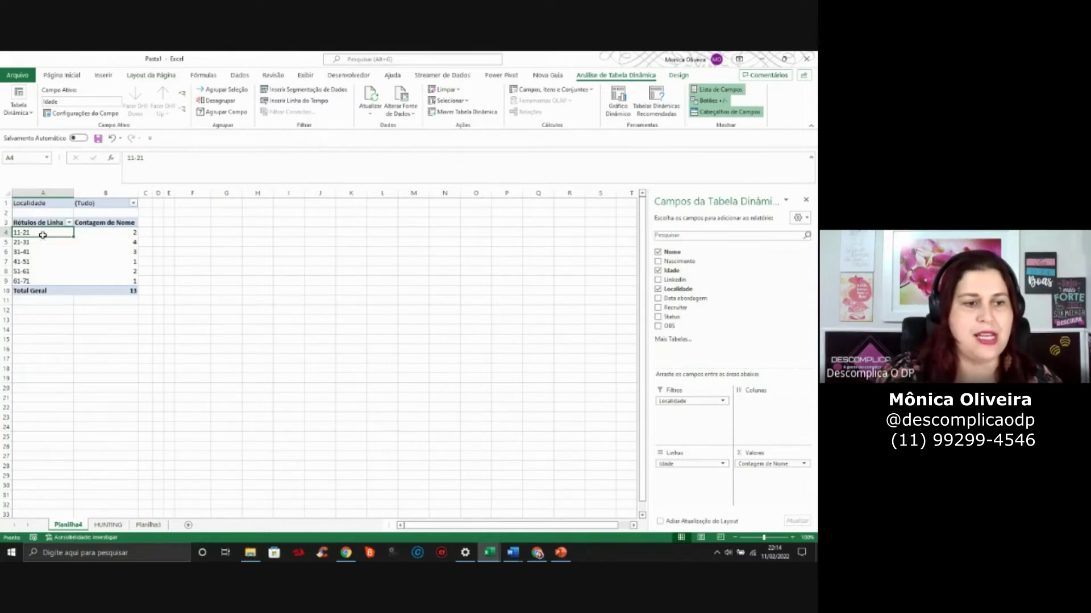
# Regroup the pivot's ages into 5-year ranges
pyautogui.rightClick(43, 235)
pyautogui.click(95, 348)
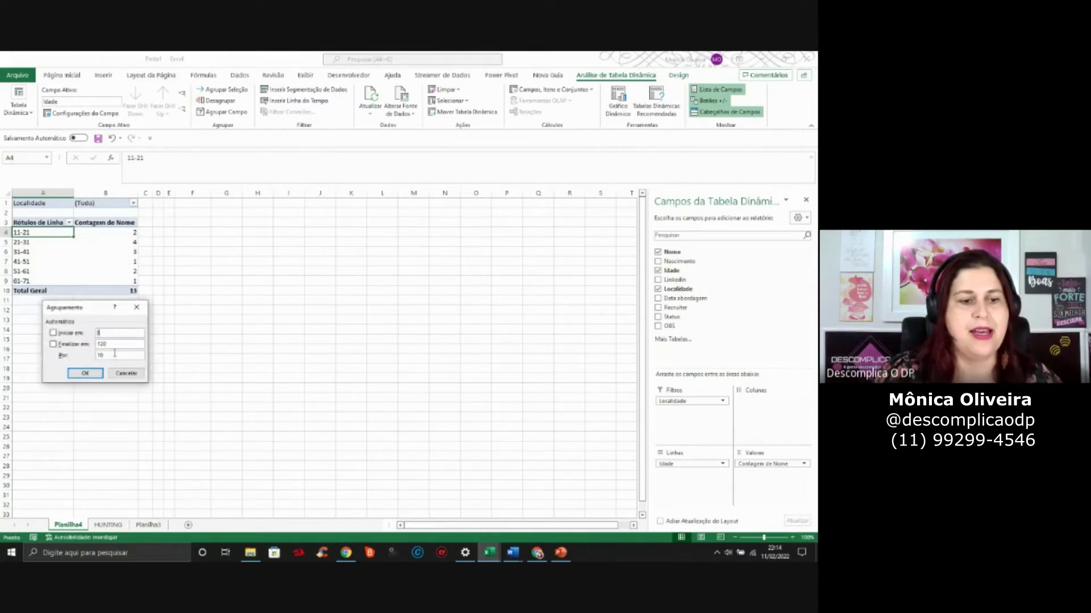
pyautogui.write('5')
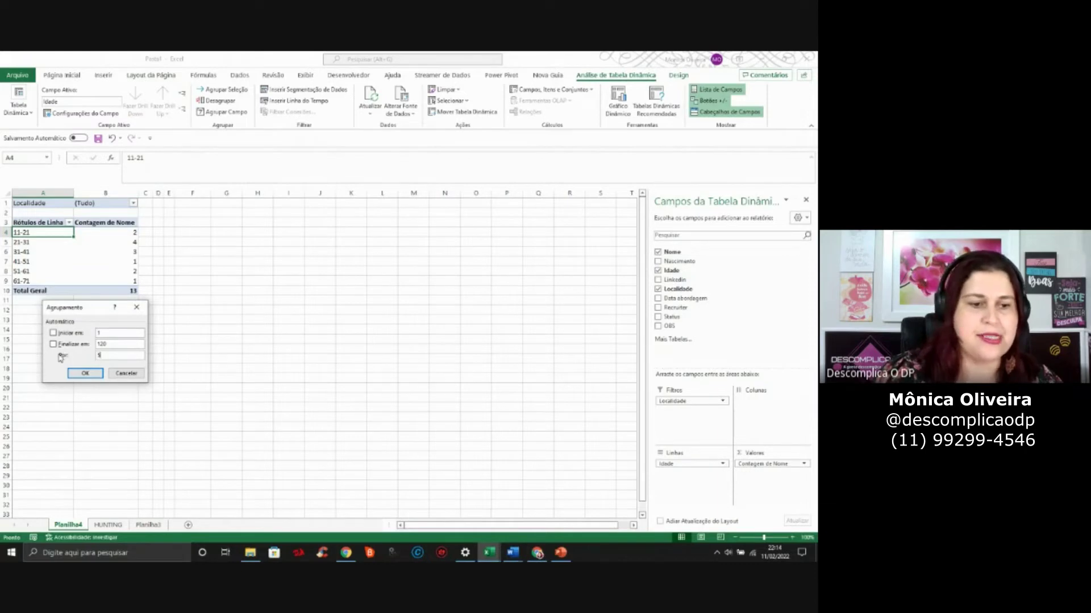
pyautogui.click(85, 373)
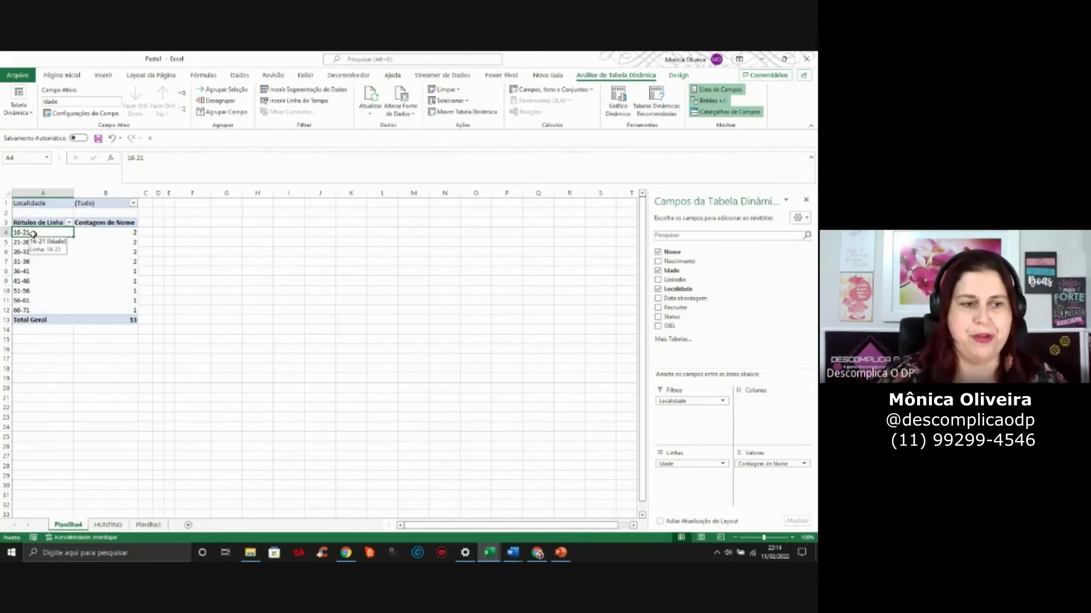
# Return the age grouping to 10-year ranges, 11-21 through 61-71
pyautogui.rightClick(33, 234)
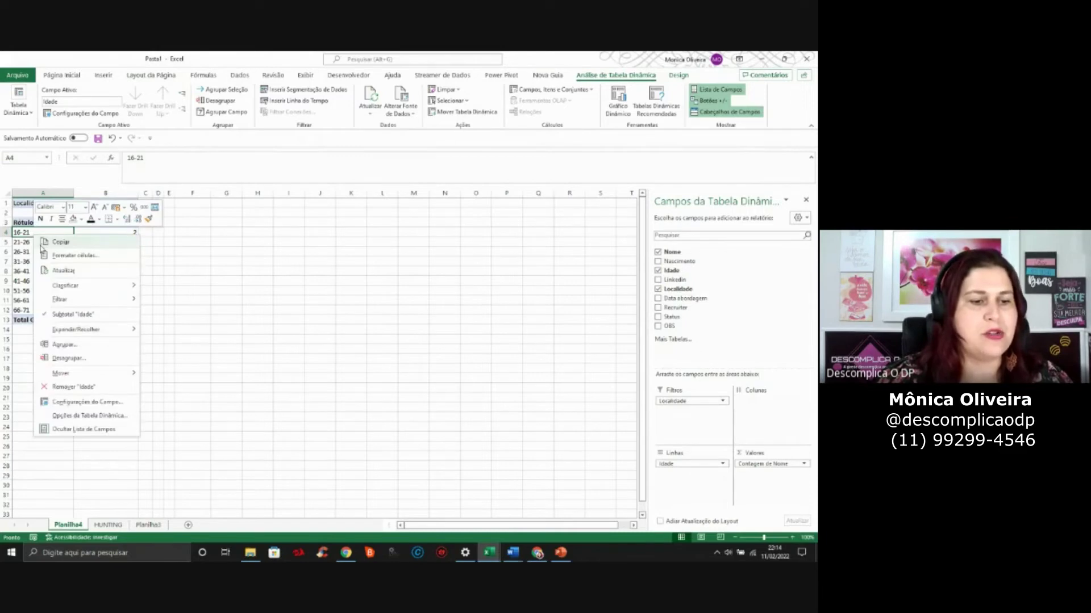
pyautogui.click(80, 344)
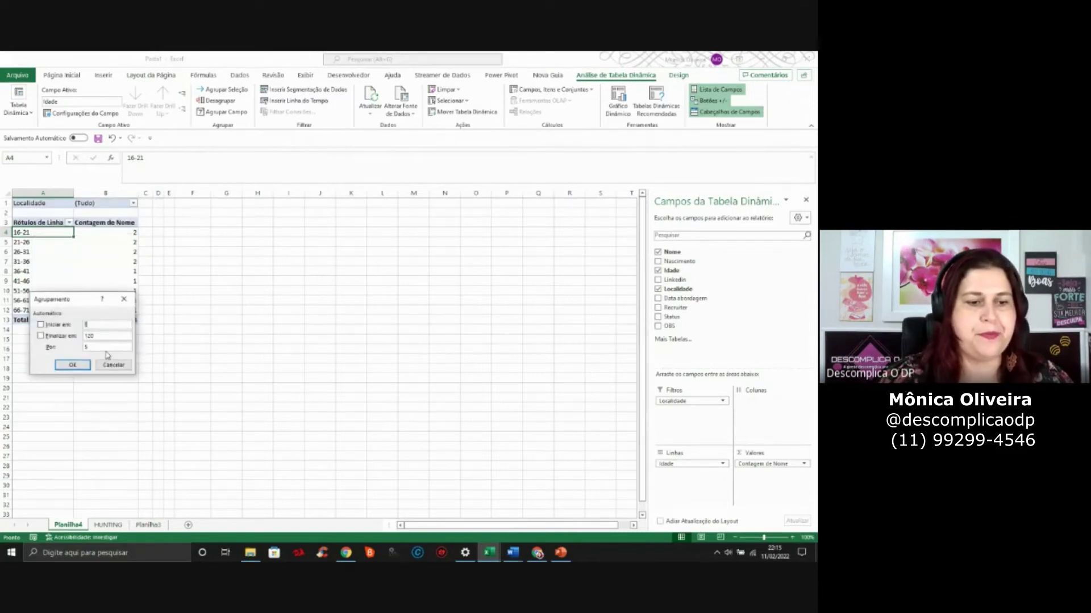
pyautogui.write('10')
pyautogui.press('Return')
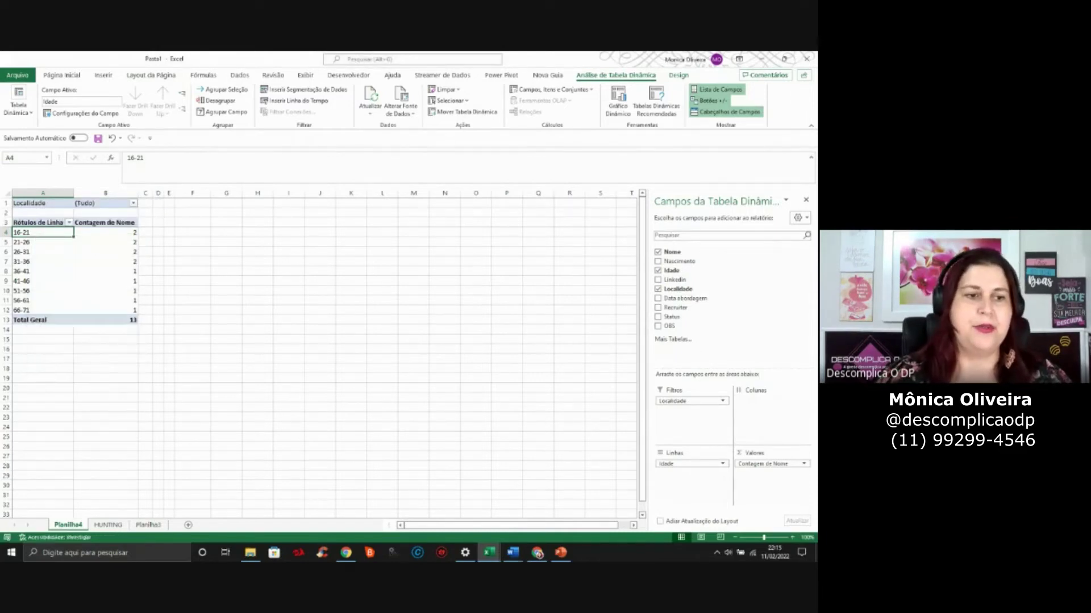
pyautogui.click(84, 271)
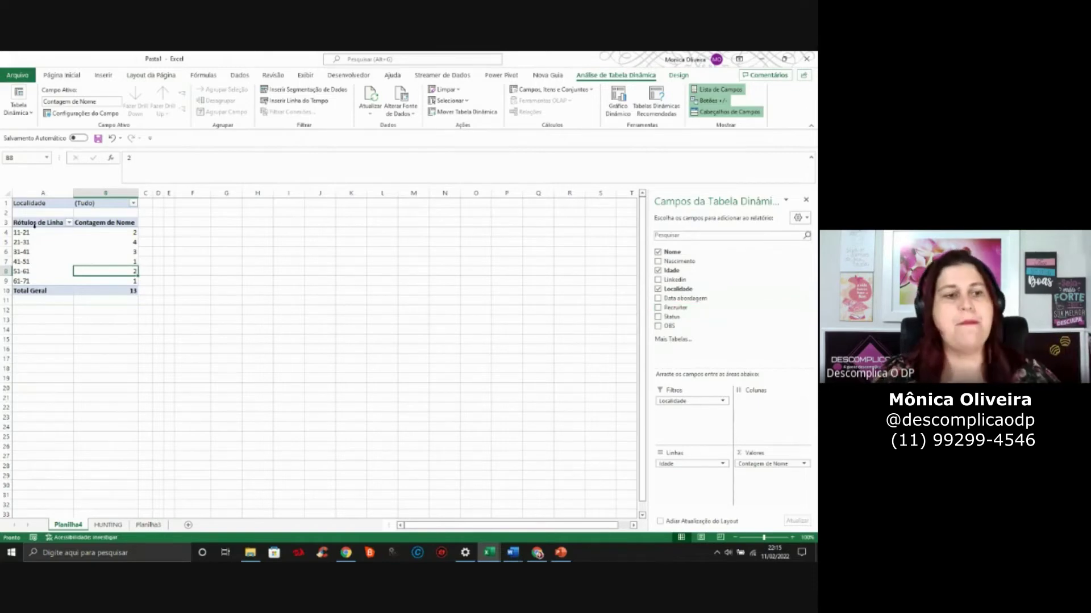
pyautogui.click(109, 525)
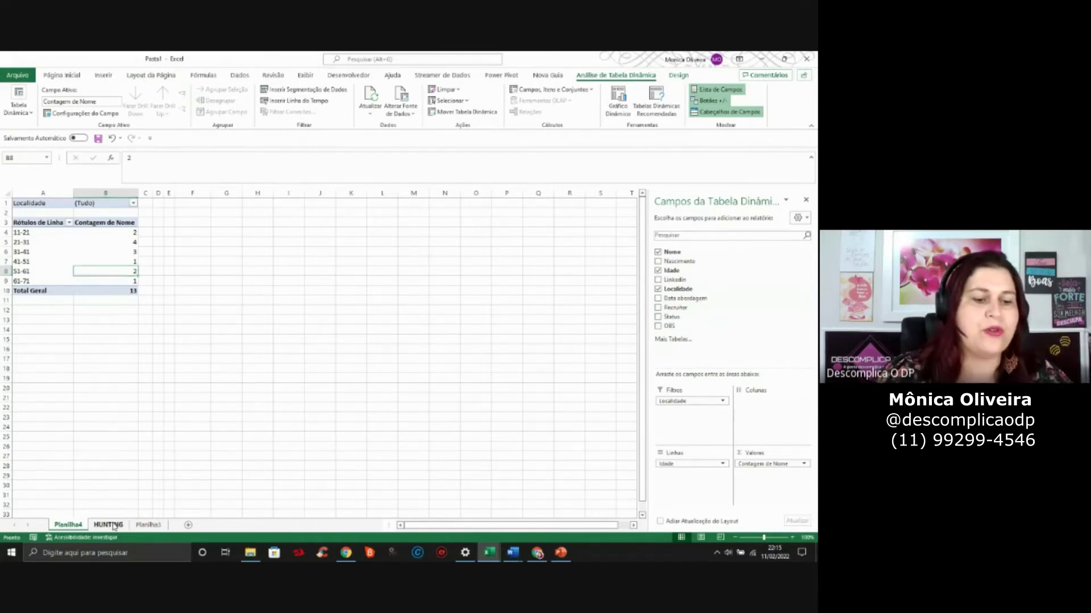
pyautogui.click(76, 220)
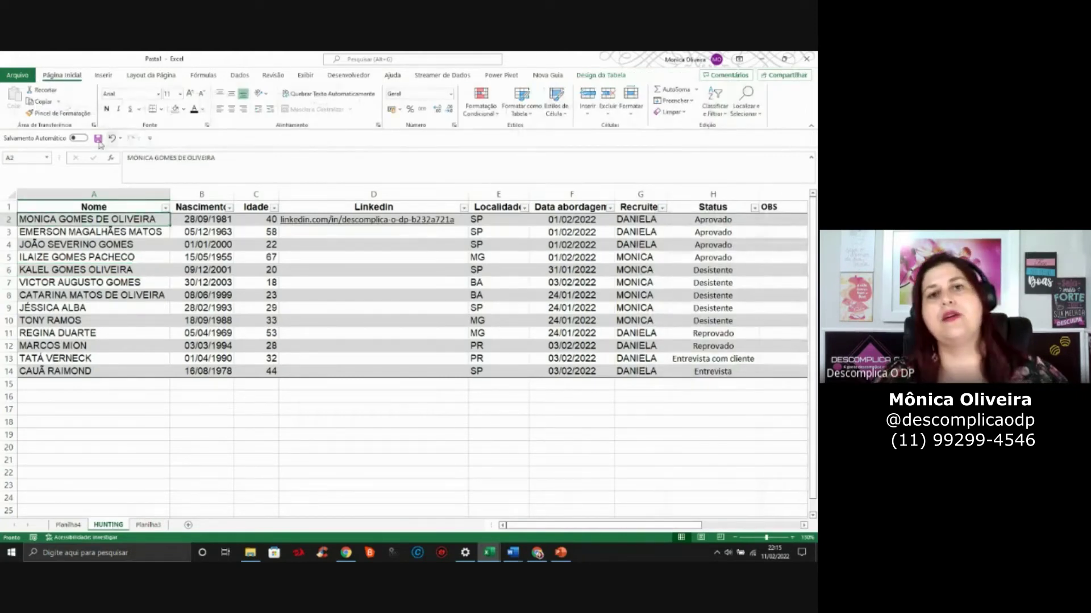
pyautogui.click(69, 524)
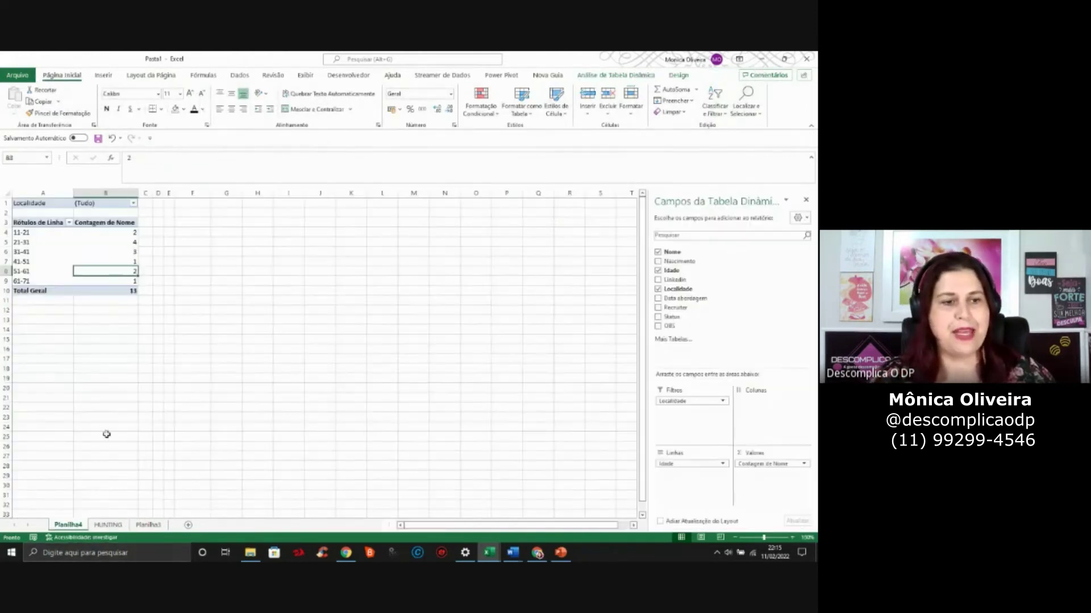
# Copy the age-group pivot table and paste it at F3
pyautogui.moveTo(112, 241); pyautogui.dragTo(129, 290)
pyautogui.hotkey('ctrl', 'c')
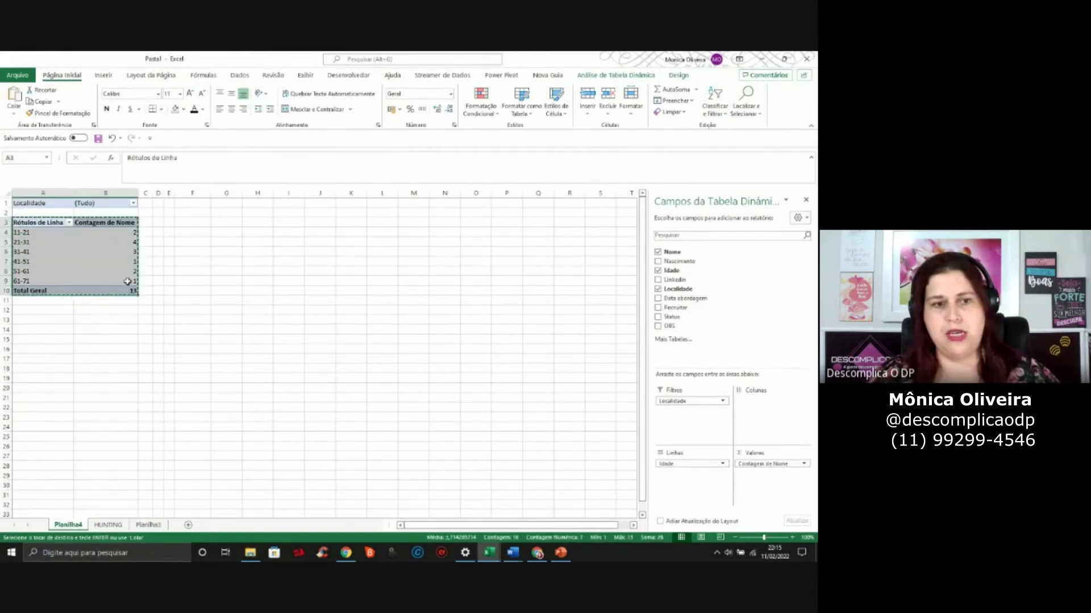
pyautogui.click(60, 310)
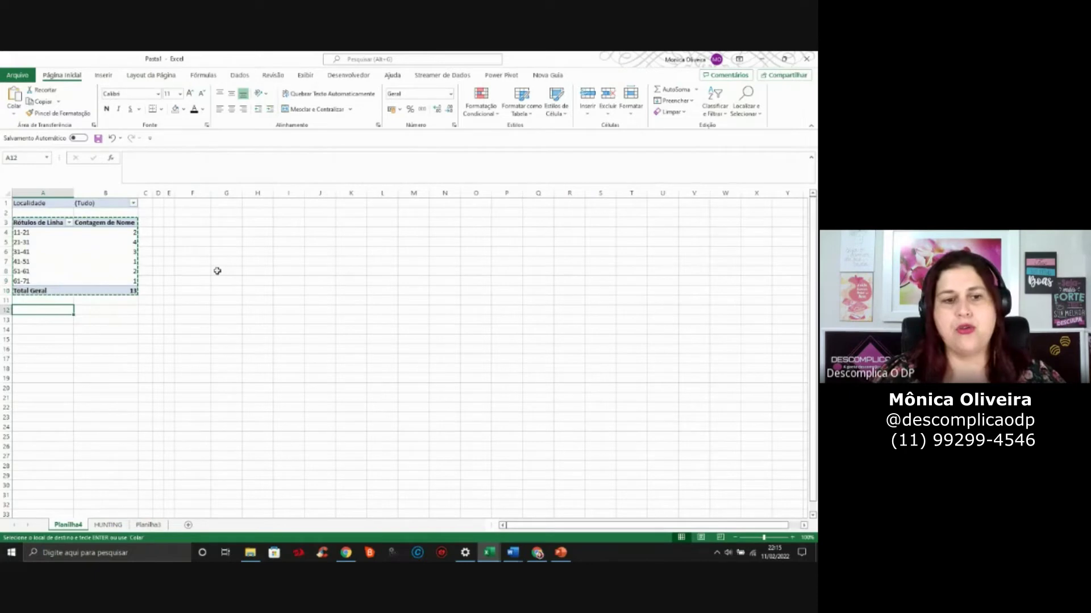
pyautogui.click(203, 221)
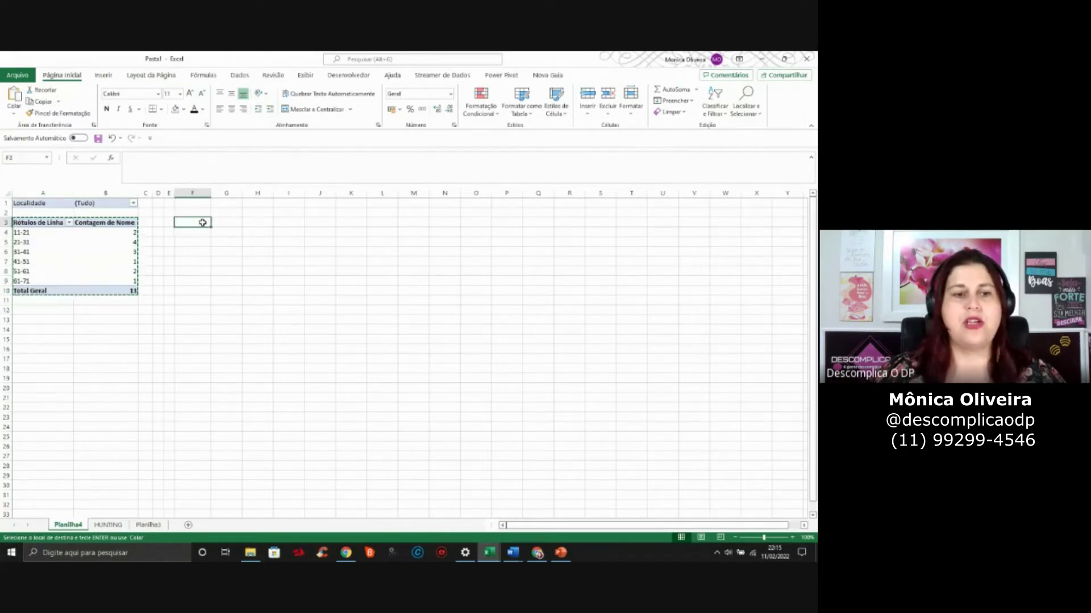
pyautogui.hotkey('ctrl', 'v')
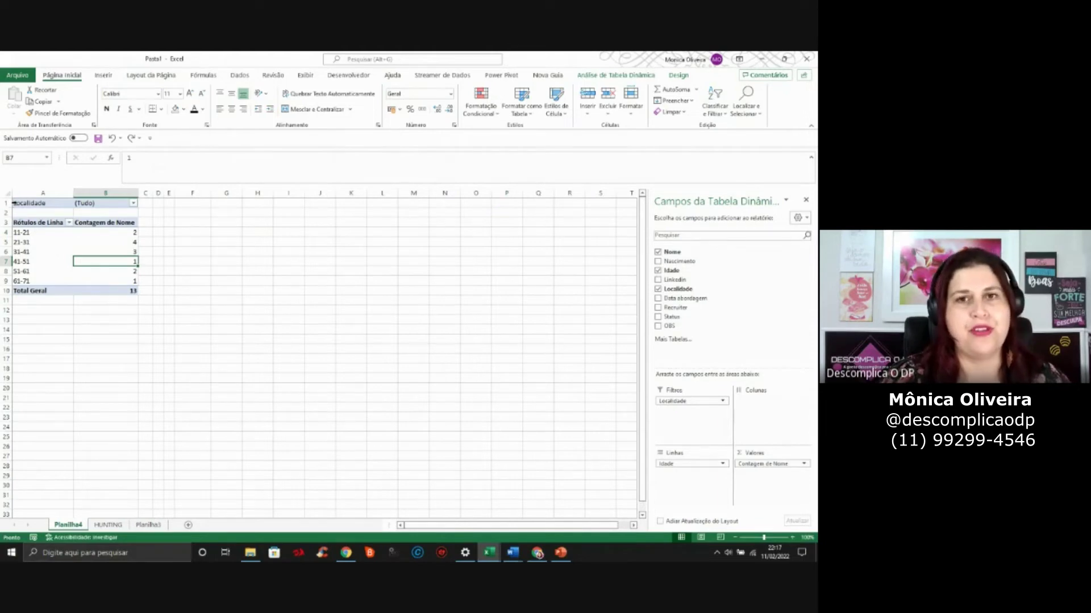
# Recopy the original pivot to F3, check the pasted counts, then delete the duplicate
pyautogui.moveTo(48, 222); pyautogui.dragTo(107, 291)
pyautogui.hotkey('ctrl', 'c')
pyautogui.click(187, 222)
pyautogui.hotkey('ctrl', 'v')
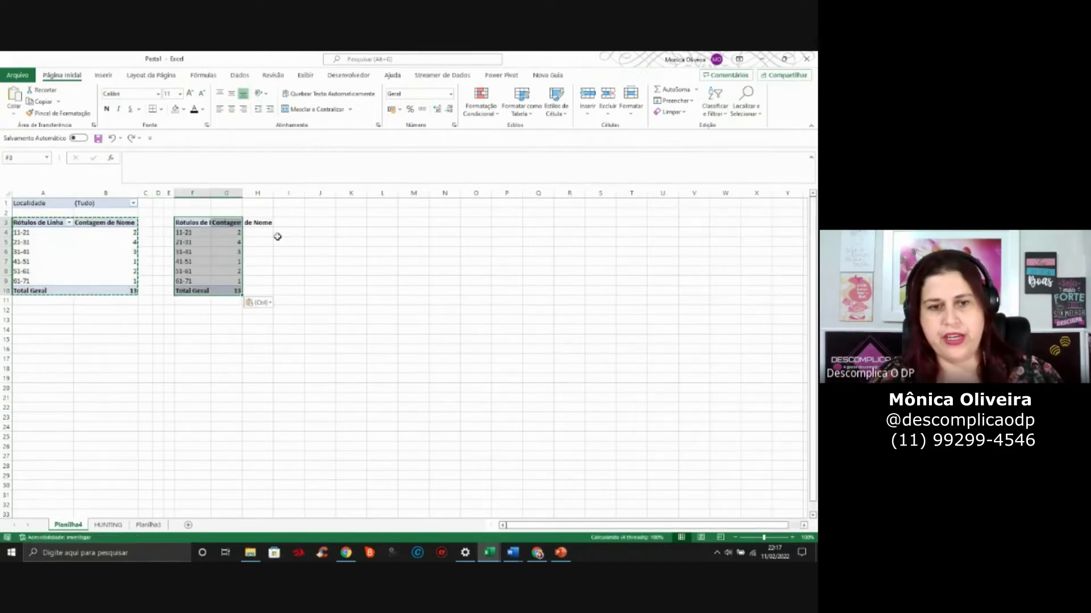
pyautogui.click(217, 251)
pyautogui.click(205, 242)
pyautogui.click(204, 274)
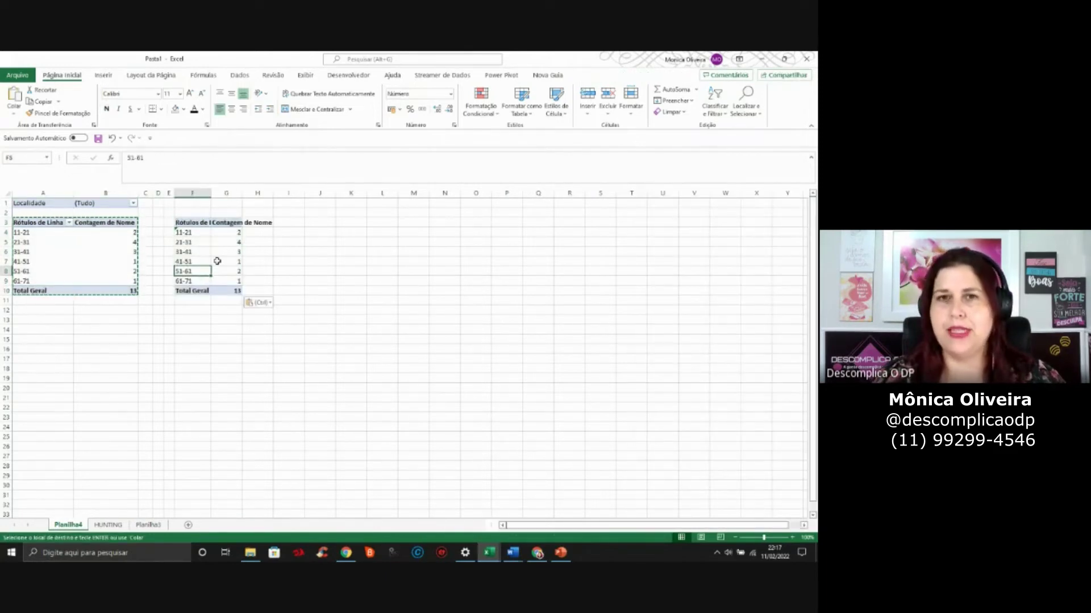
pyautogui.click(226, 242)
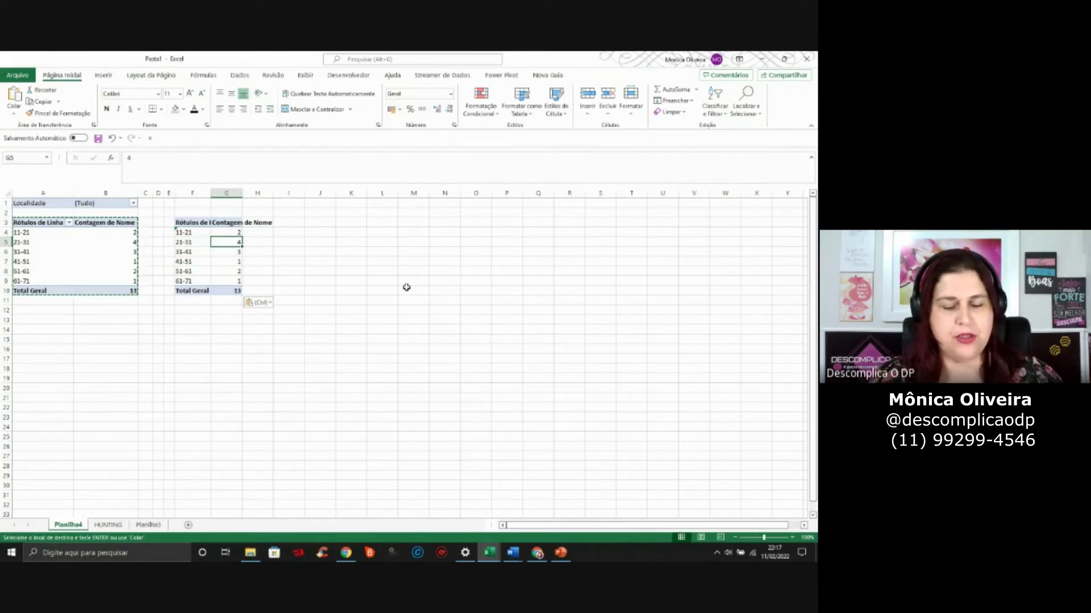
pyautogui.hotkey('ctrl', 'a')
pyautogui.press('Delete')
pyautogui.click(75, 272)
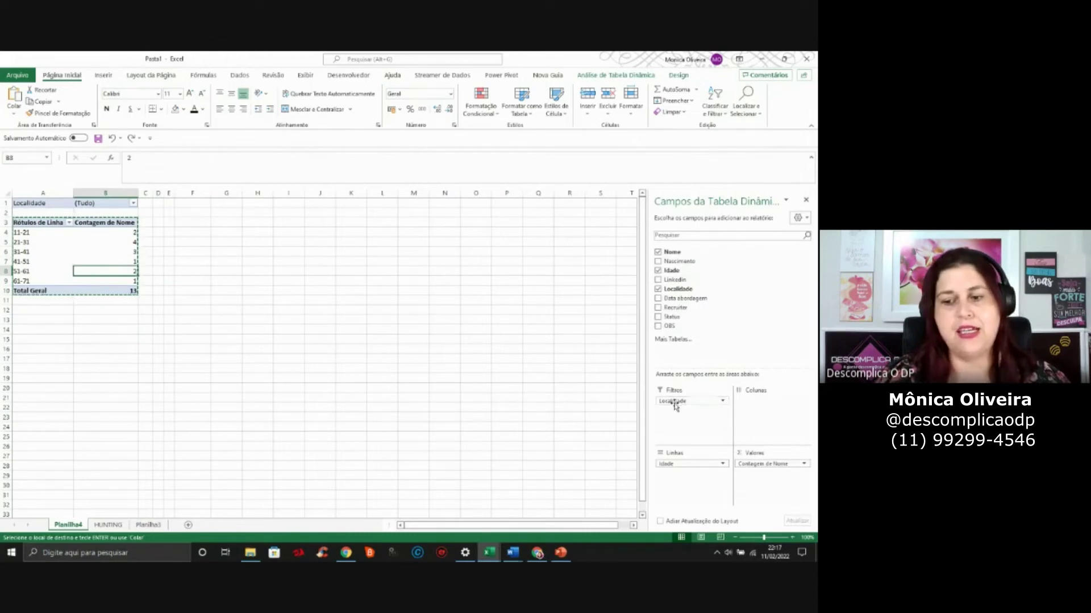
# Remove the Localidade filter and paste a copy of pivot A3:B10 at F3
pyautogui.moveTo(680, 405); pyautogui.dragTo(301, 329)
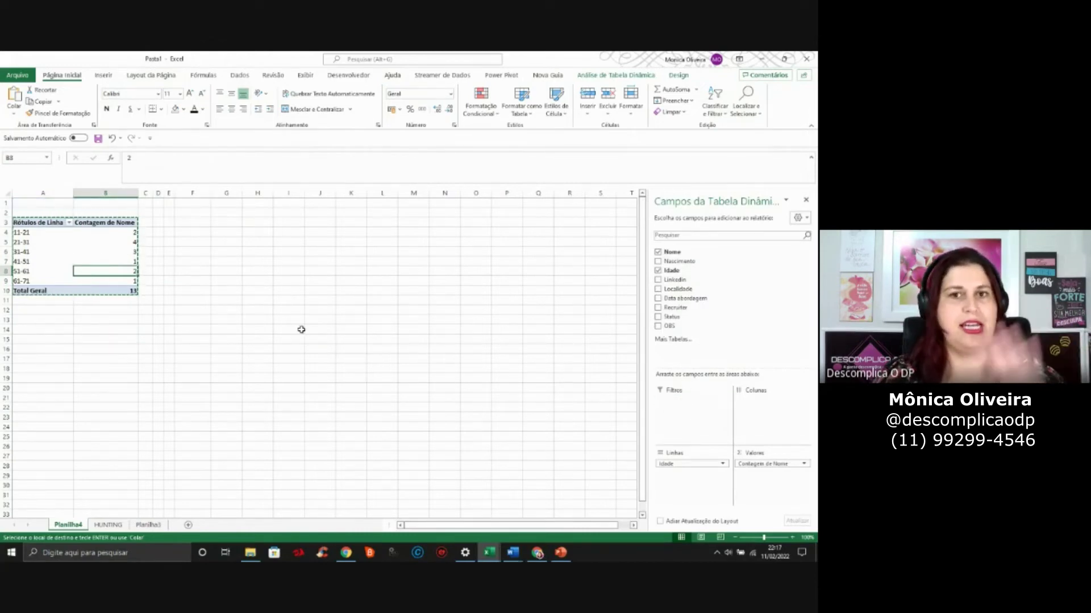
pyautogui.press('Escape')
pyautogui.click(52, 242)
pyautogui.moveTo(53, 222); pyautogui.dragTo(106, 290)
pyautogui.hotkey('ctrl', 'c')
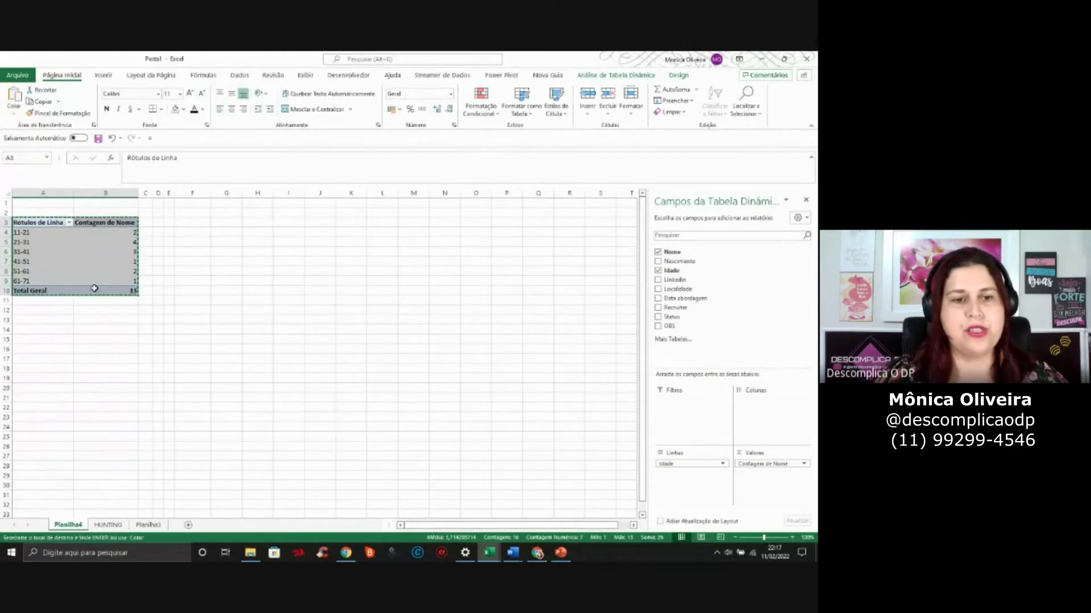
pyautogui.click(196, 221)
pyautogui.hotkey('ctrl', 'v')
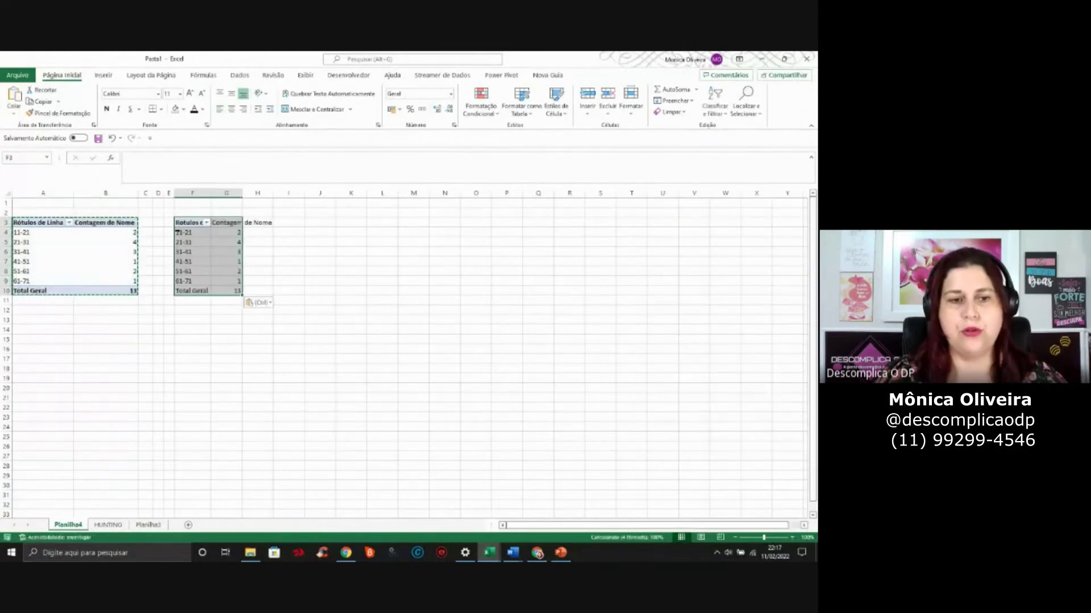
# Autofit columns F and G and remove the age groups from the copied pivot
pyautogui.click(192, 252)
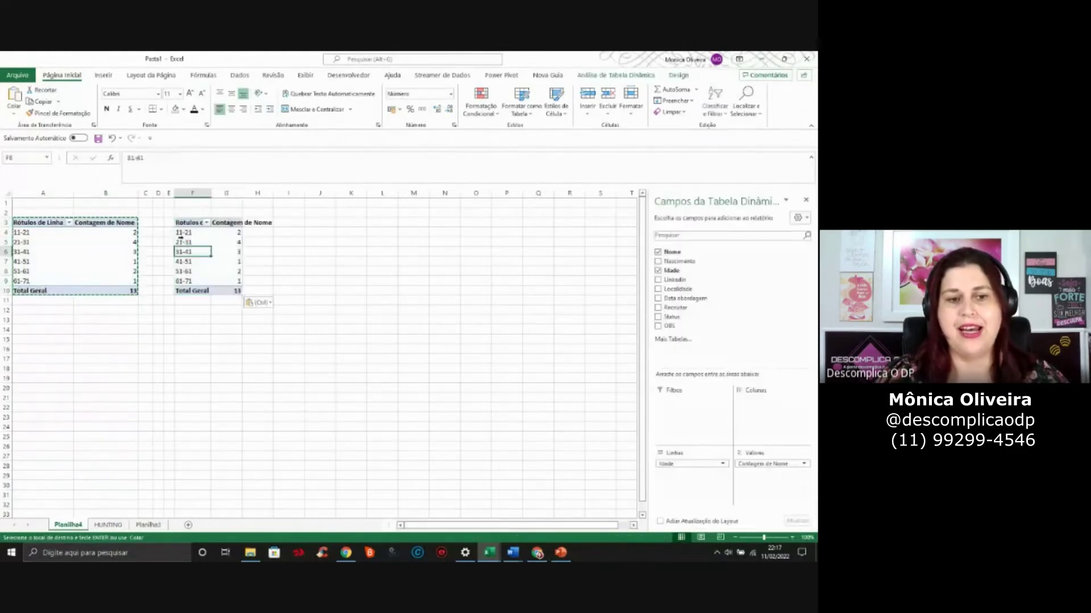
pyautogui.doubleClick(211, 196)
pyautogui.doubleClick(266, 193)
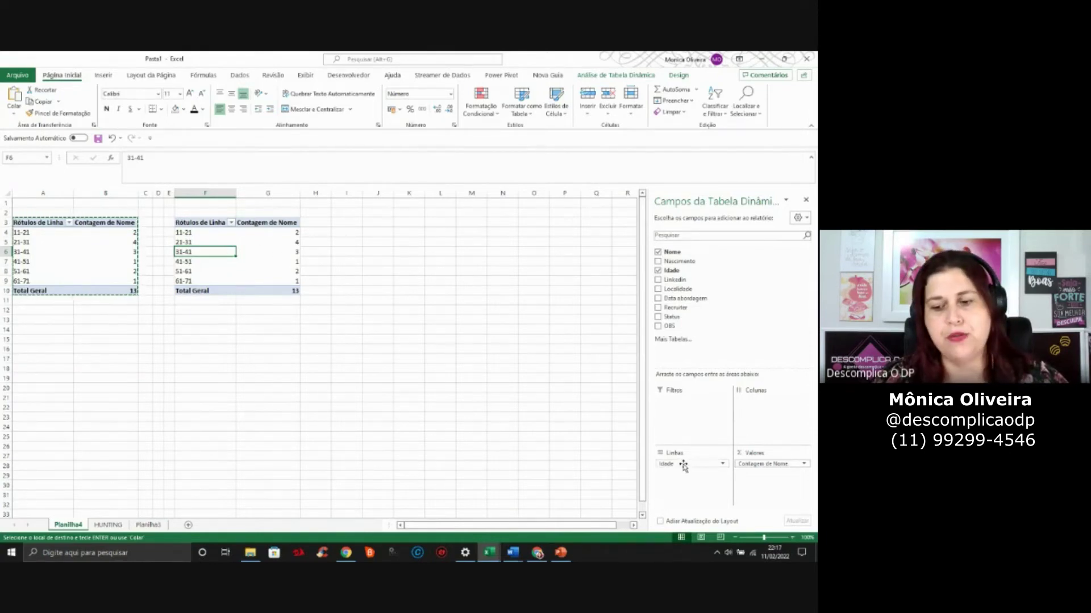
pyautogui.moveTo(684, 467); pyautogui.dragTo(589, 443)
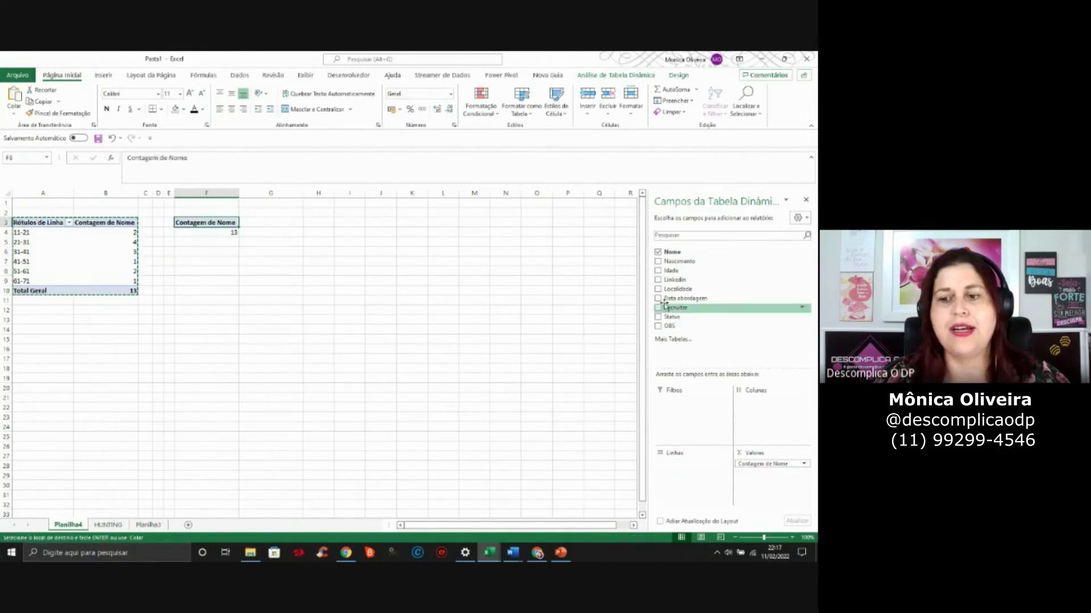
# Make the copied pivot count by Localidade (BA 2, MG 3, PR 2, SP 6) and copy it
pyautogui.click(658, 290)
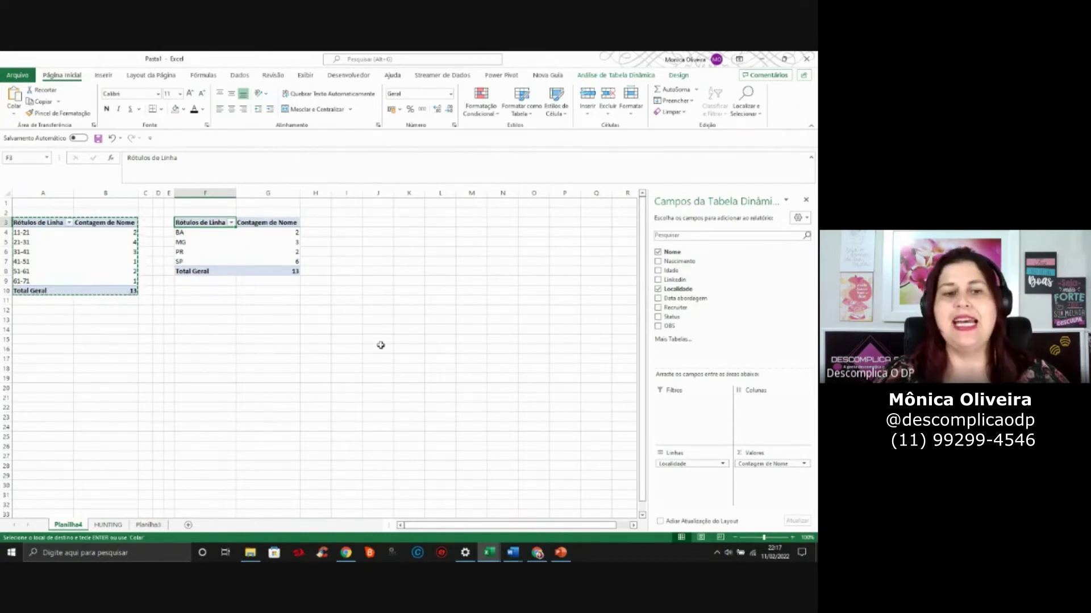
pyautogui.moveTo(210, 228); pyautogui.dragTo(290, 267)
pyautogui.press('Return')
pyautogui.hotkey('ctrl', 'c')
pyautogui.click(346, 224)
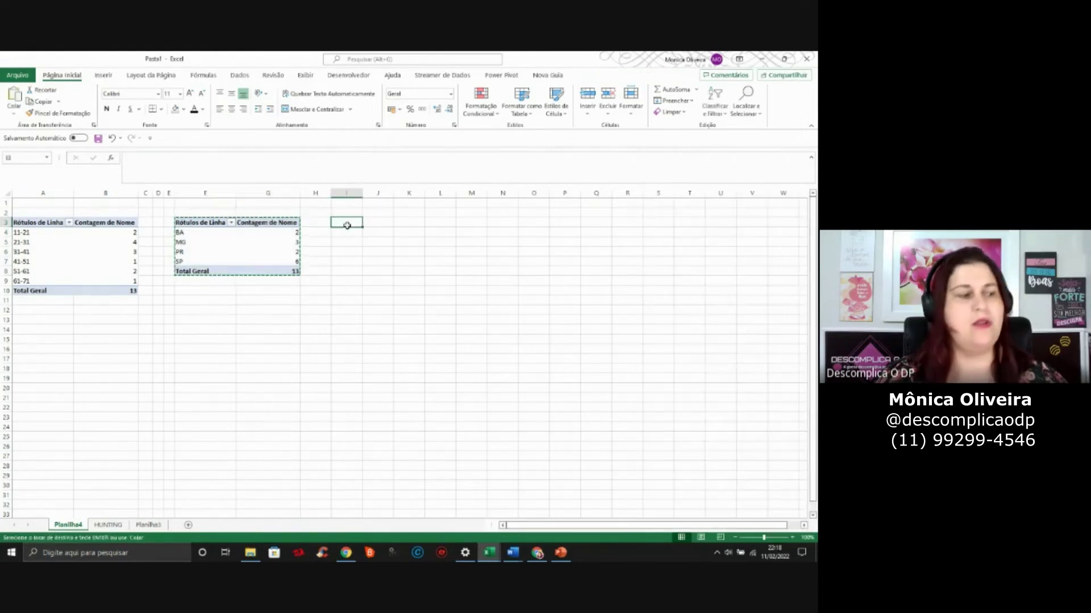
# Paste a third pivot copy at I3, zoom the sheet in, and widen column I
pyautogui.hotkey('ctrl', 'v')
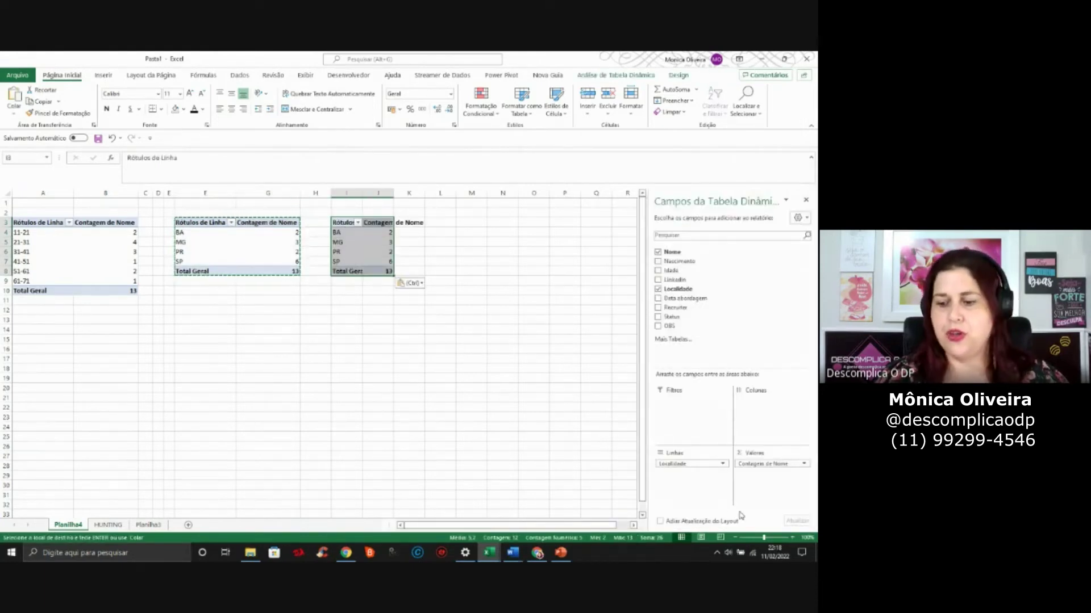
pyautogui.click(793, 538)
pyautogui.click(793, 538)
pyautogui.click(793, 538)
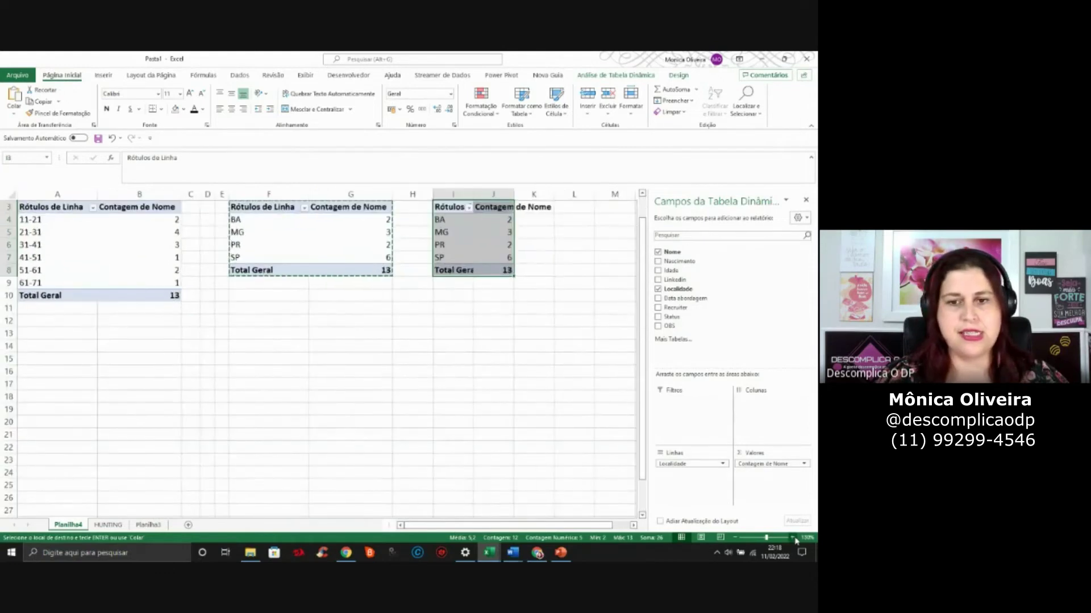
pyautogui.click(793, 538)
pyautogui.scroll(1, 535, 416)
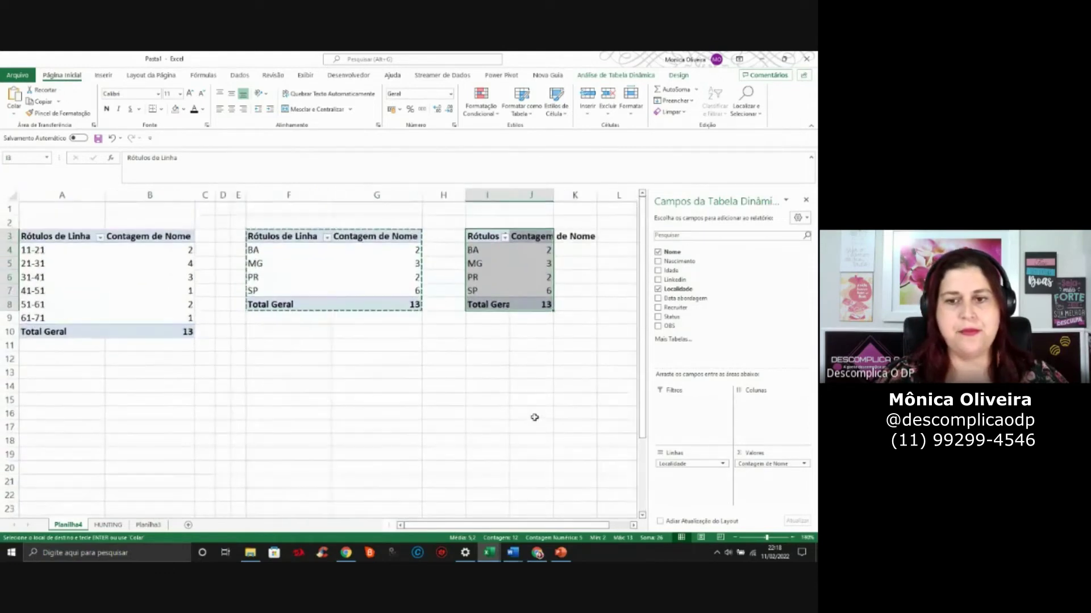
pyautogui.click(541, 223)
pyautogui.moveTo(510, 195); pyautogui.dragTo(639, 195)
# Replace Localidade with Recruiter in the third pivot's rows, then close the field list
pyautogui.click(509, 279)
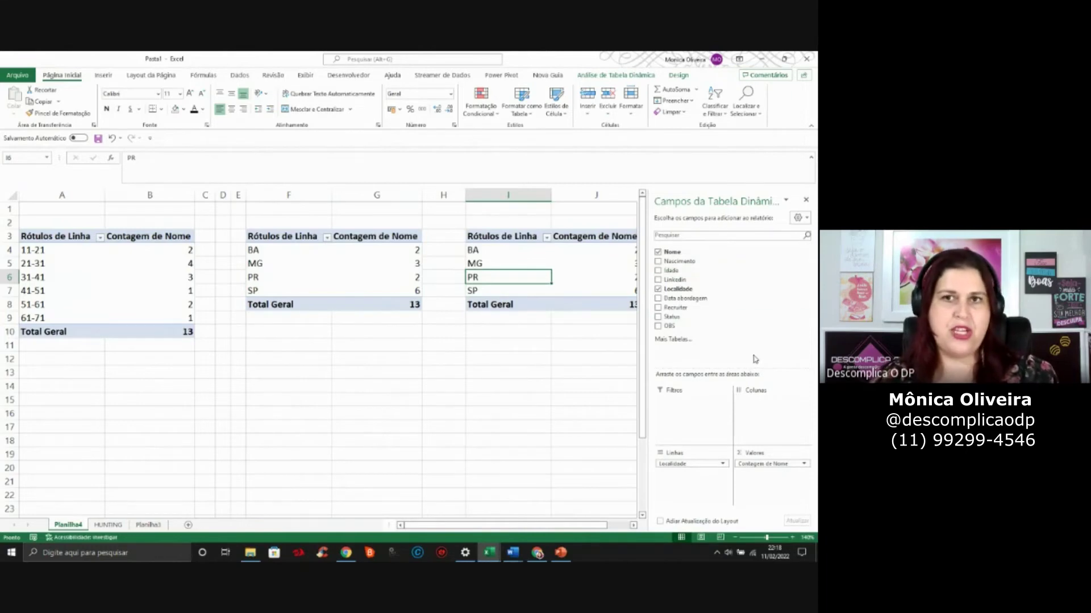
pyautogui.rightClick(512, 267)
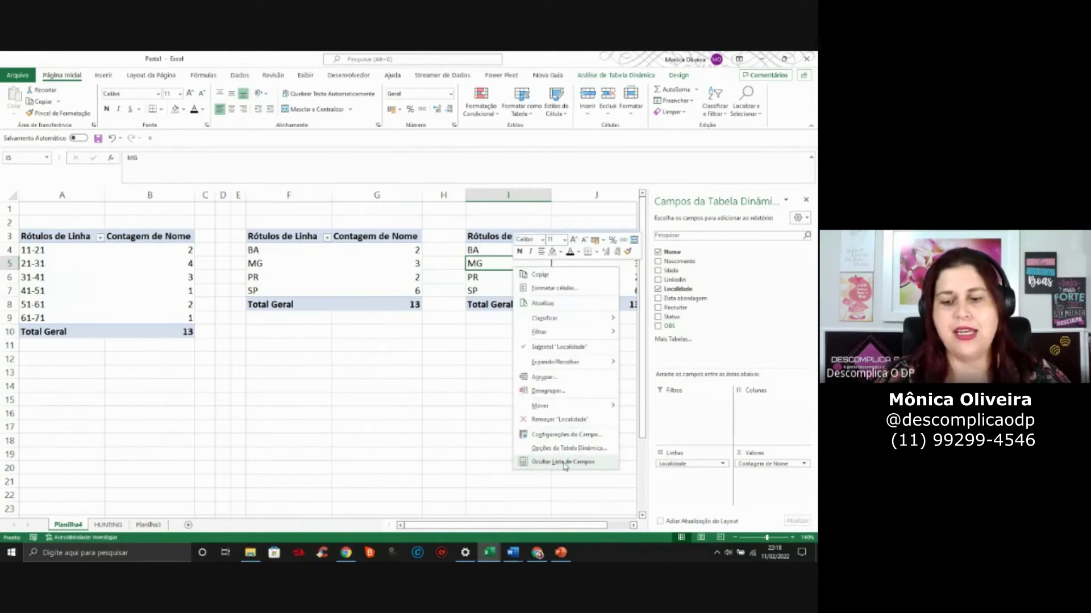
pyautogui.click(565, 463)
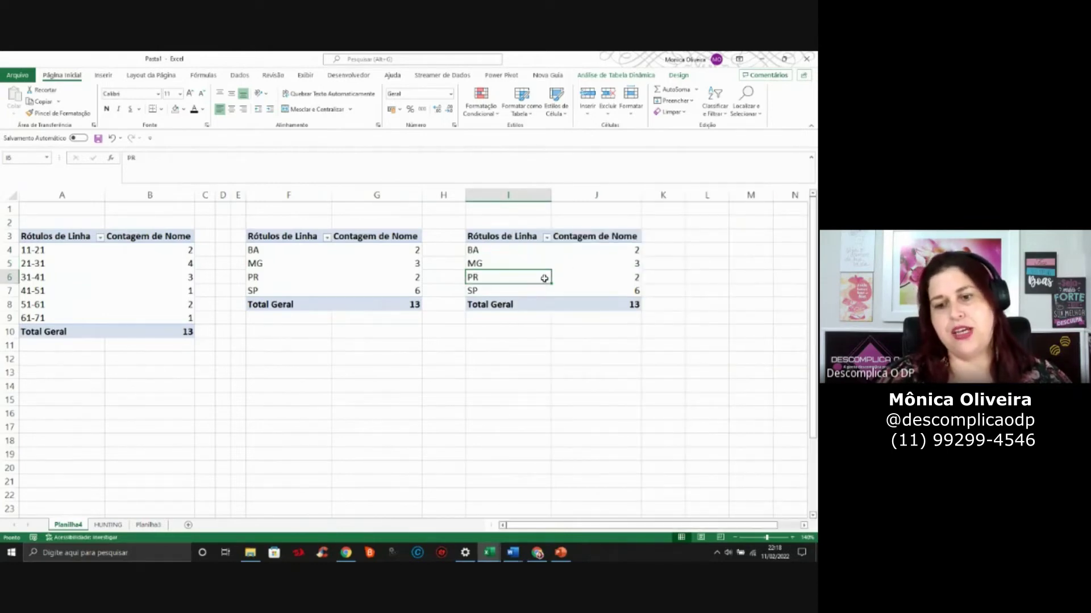
pyautogui.rightClick(492, 257)
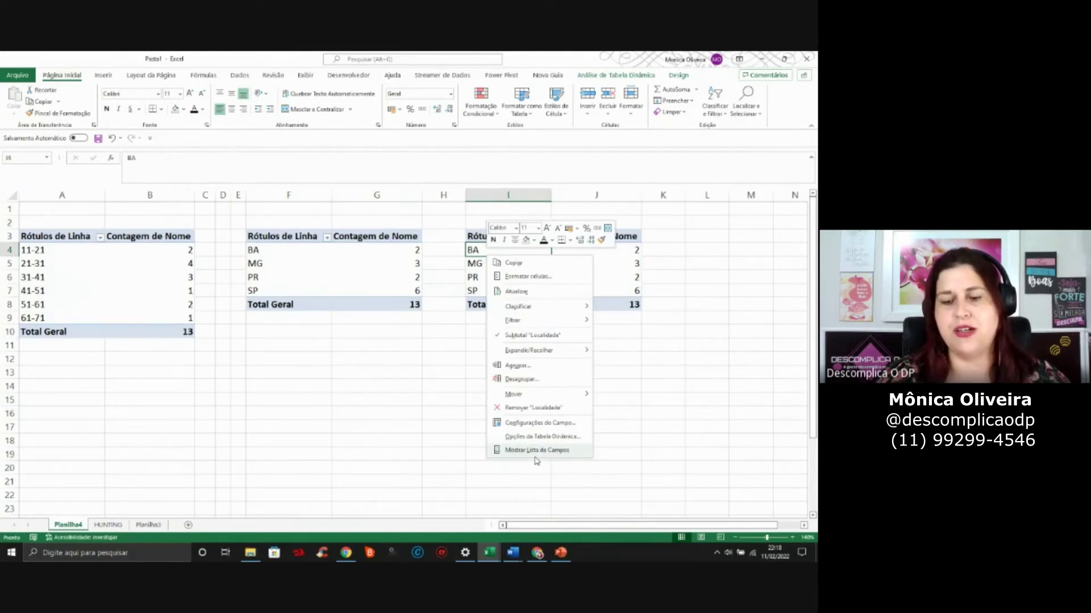
pyautogui.click(536, 450)
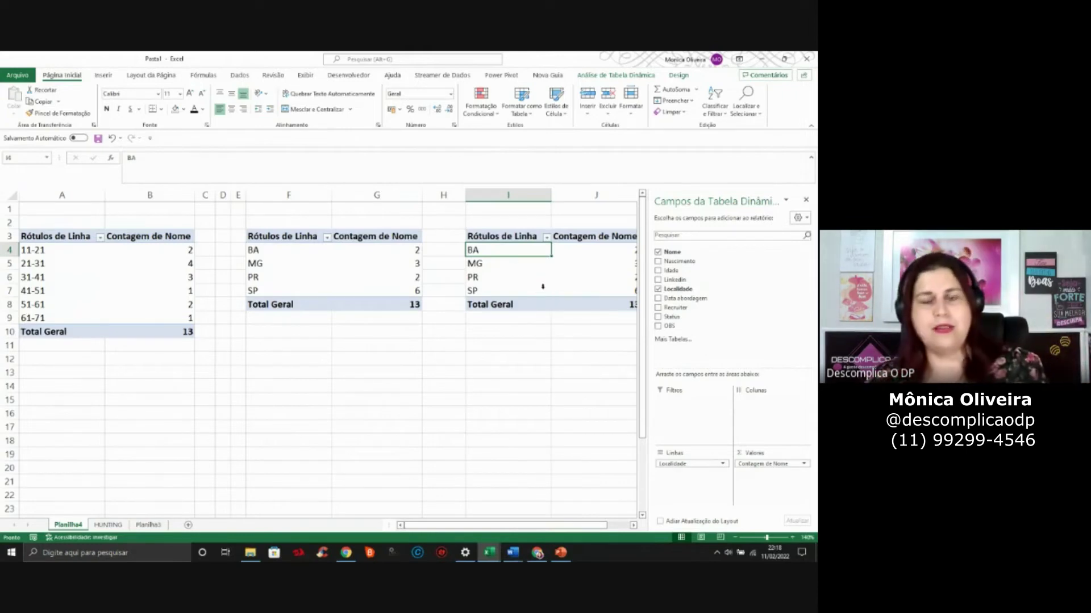
pyautogui.moveTo(680, 472); pyautogui.dragTo(534, 456)
pyautogui.click(658, 308)
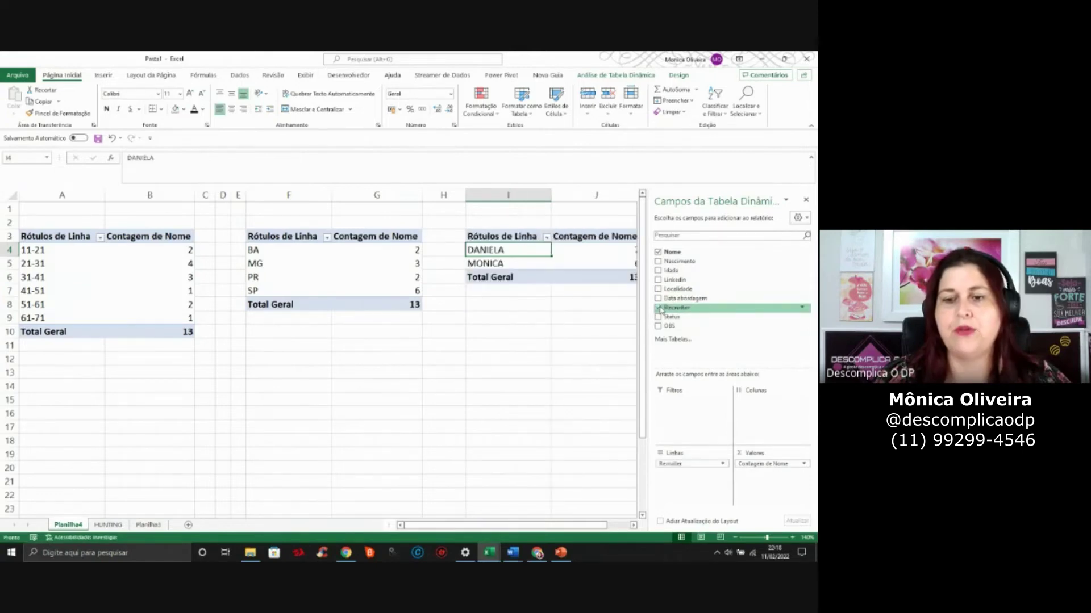
pyautogui.click(805, 200)
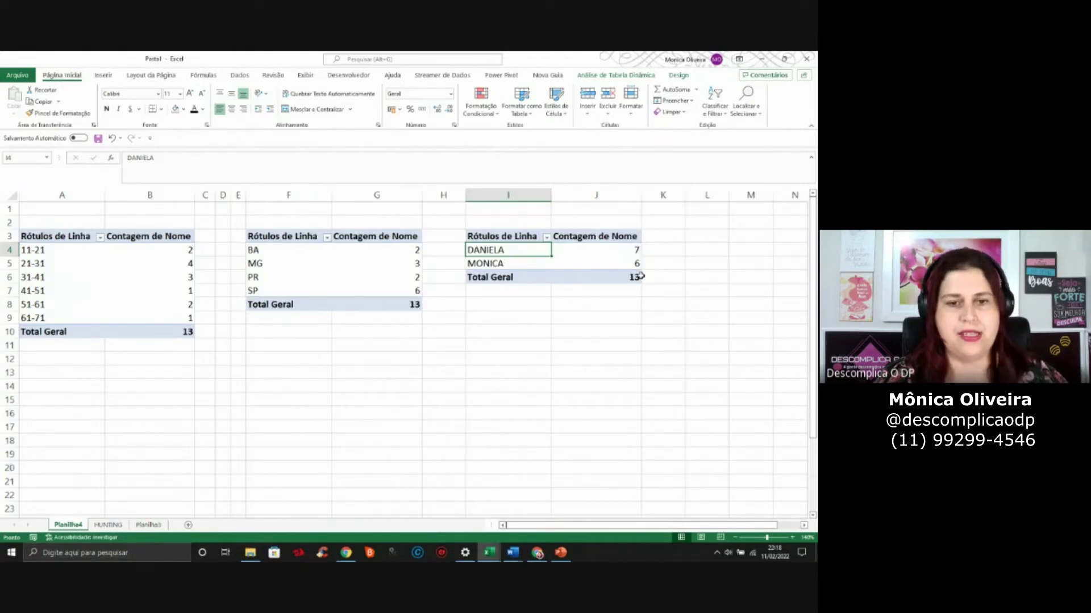
# Copy the recruiter pivot I3:J6 and paste it at A12
pyautogui.moveTo(489, 237); pyautogui.dragTo(594, 277)
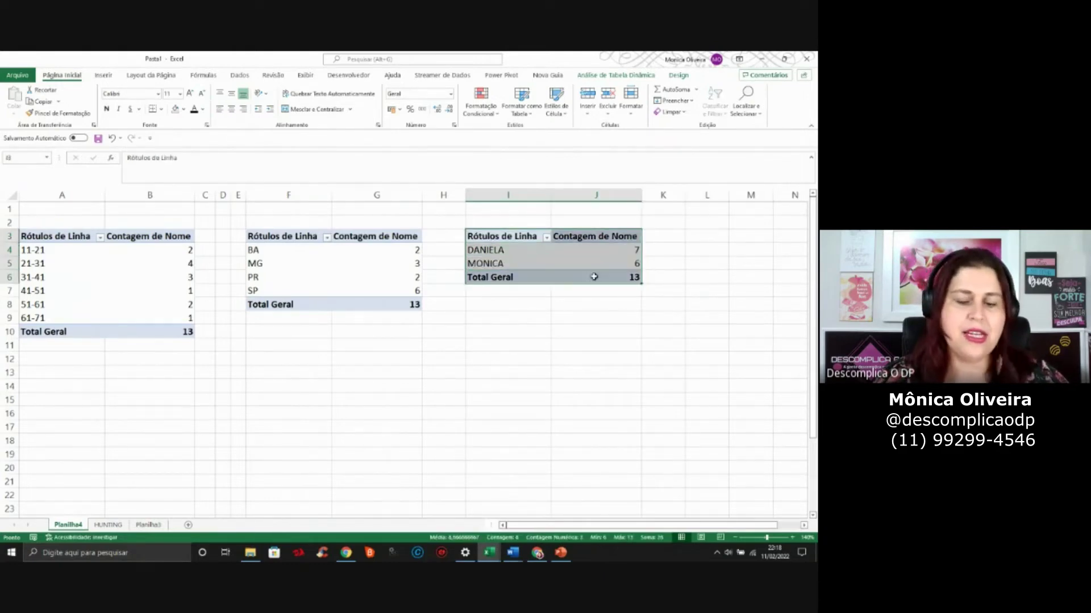
pyautogui.hotkey('ctrl', 'c')
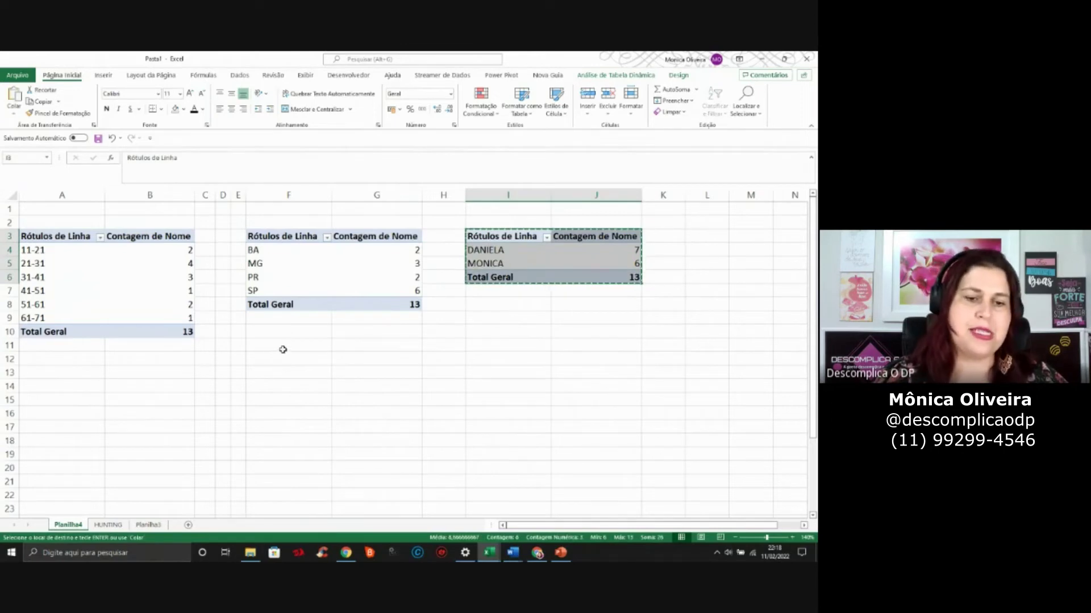
pyautogui.click(71, 359)
pyautogui.hotkey('ctrl', 'v')
pyautogui.click(86, 386)
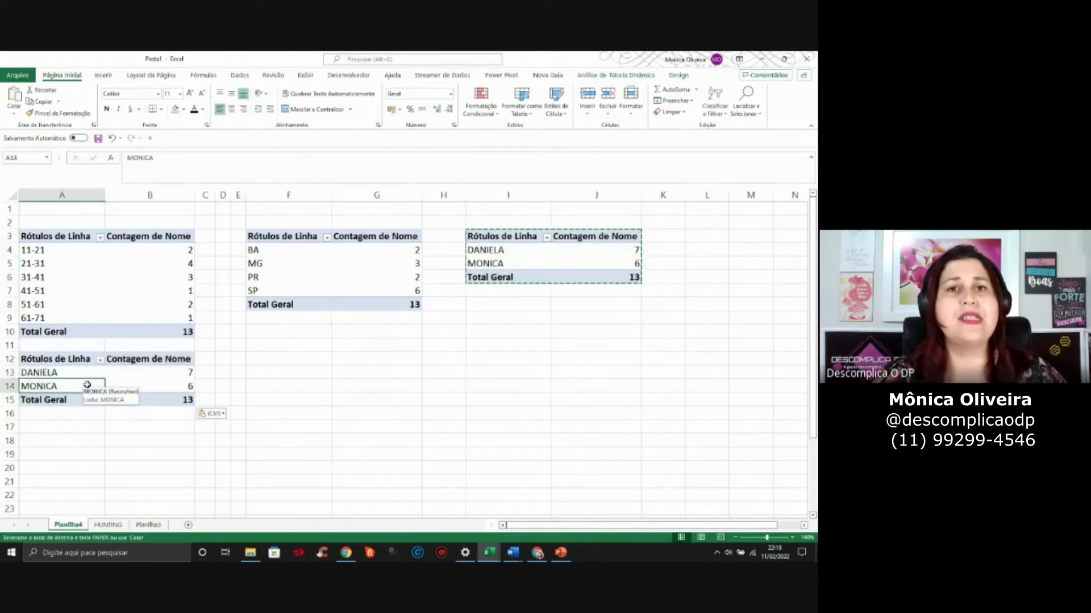
# Switch the A12 pivot's rows from Recruiter to Status, Aprovado 4 through Reprovado 2
pyautogui.rightClick(86, 385)
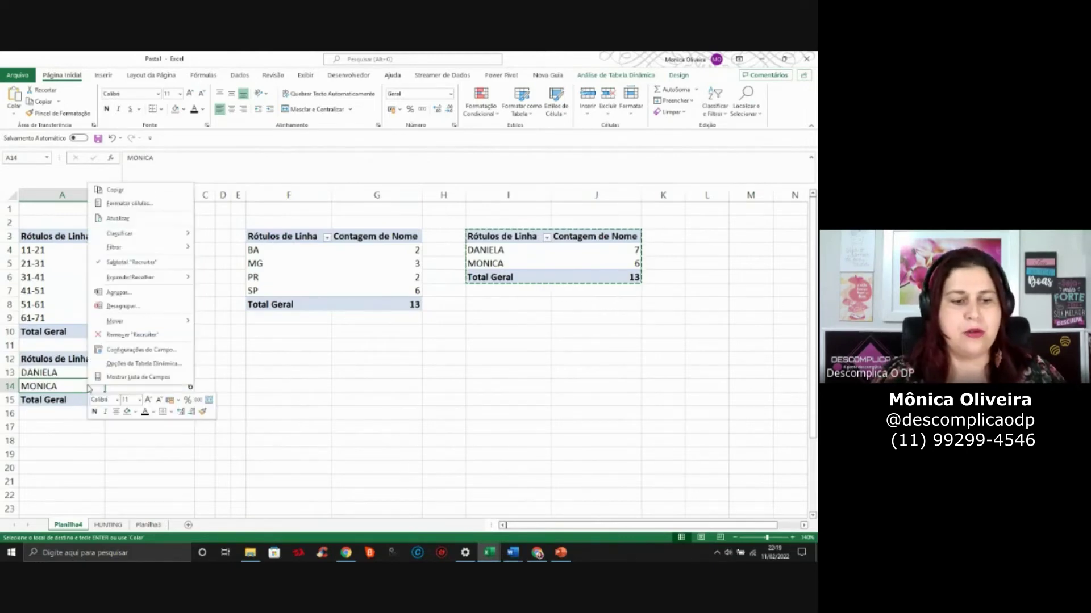
pyautogui.click(150, 377)
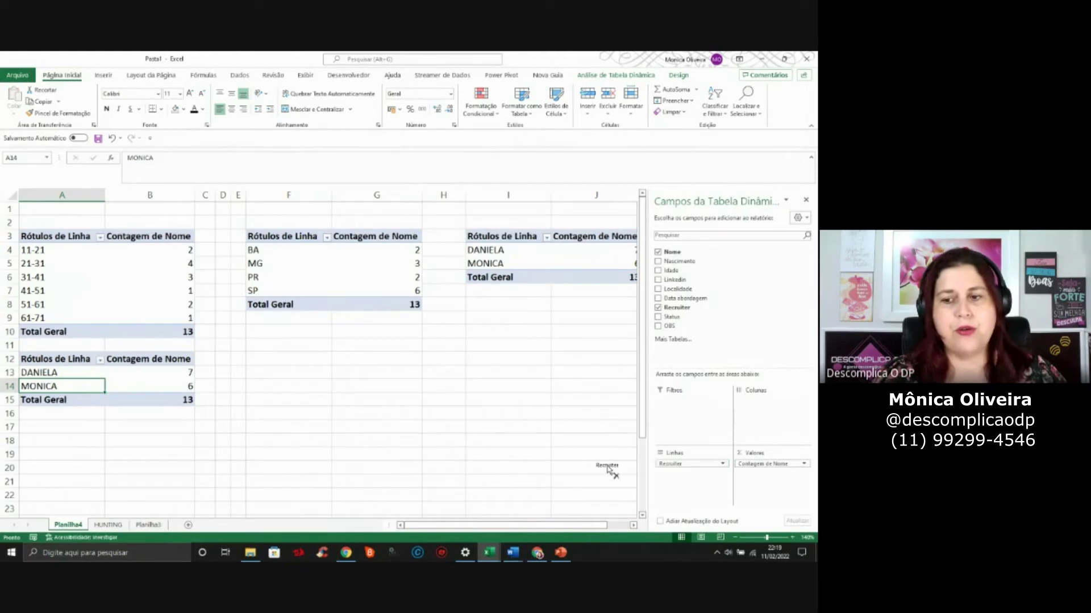
pyautogui.click(658, 307)
pyautogui.click(659, 317)
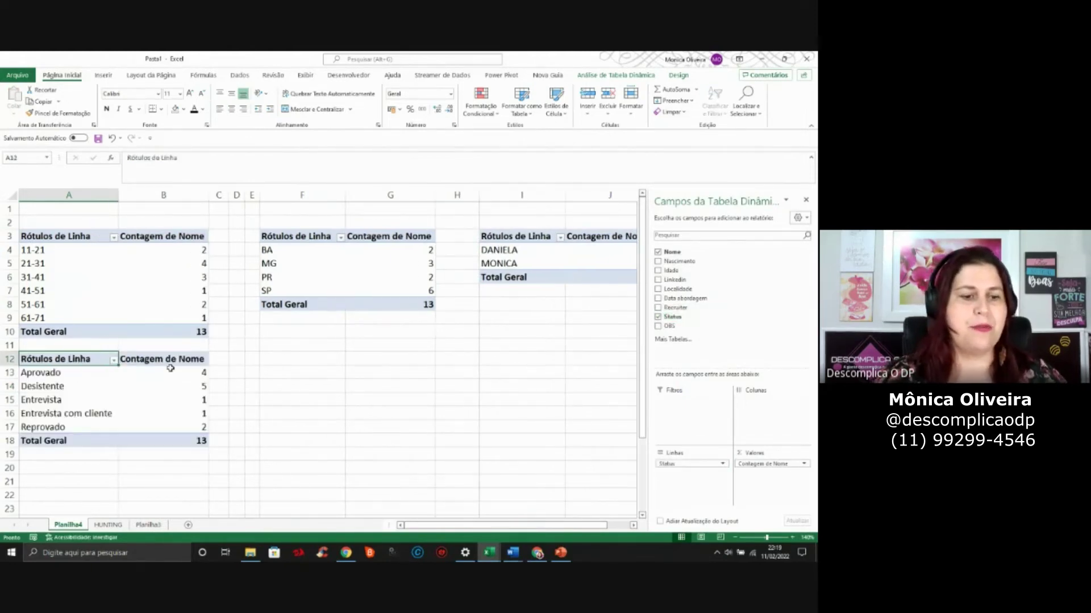
pyautogui.click(50, 399)
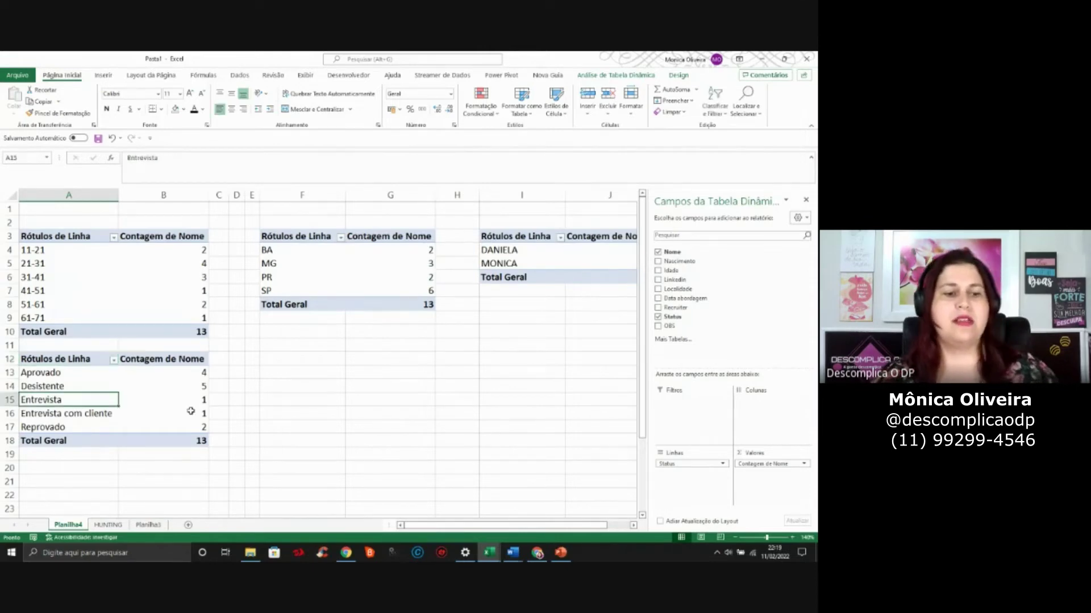
pyautogui.click(81, 413)
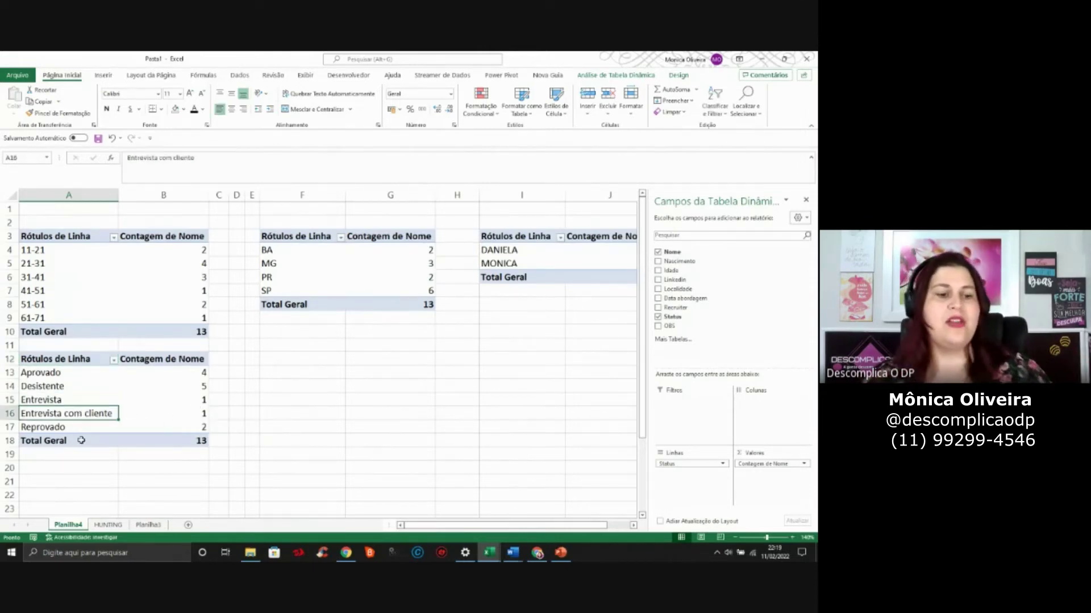
pyautogui.click(806, 199)
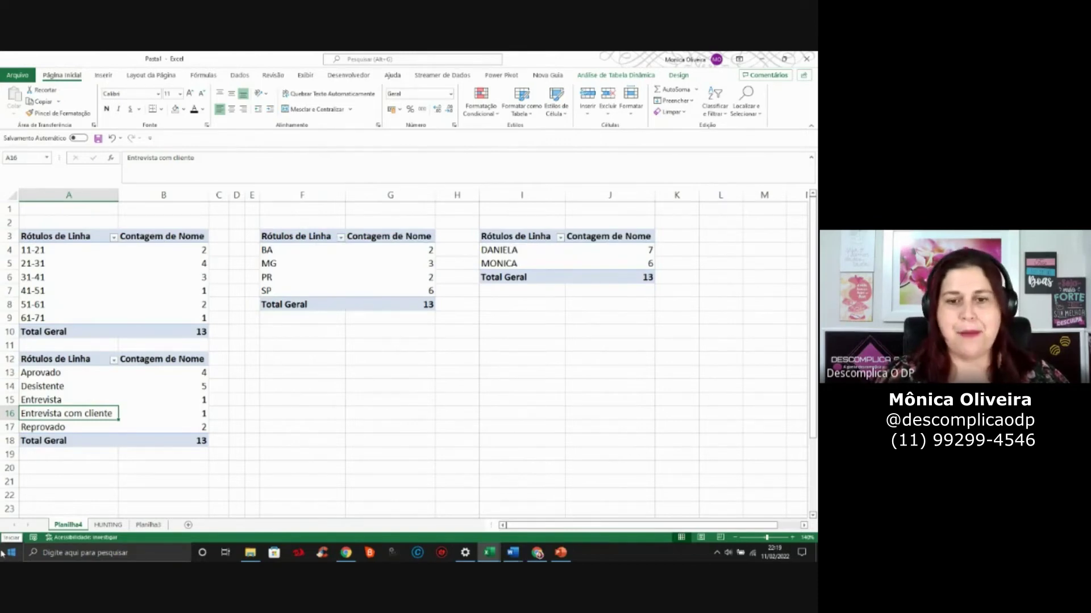
pyautogui.hotkey('alt', 'Tab')
pyautogui.hotkey('alt', 'Tab')
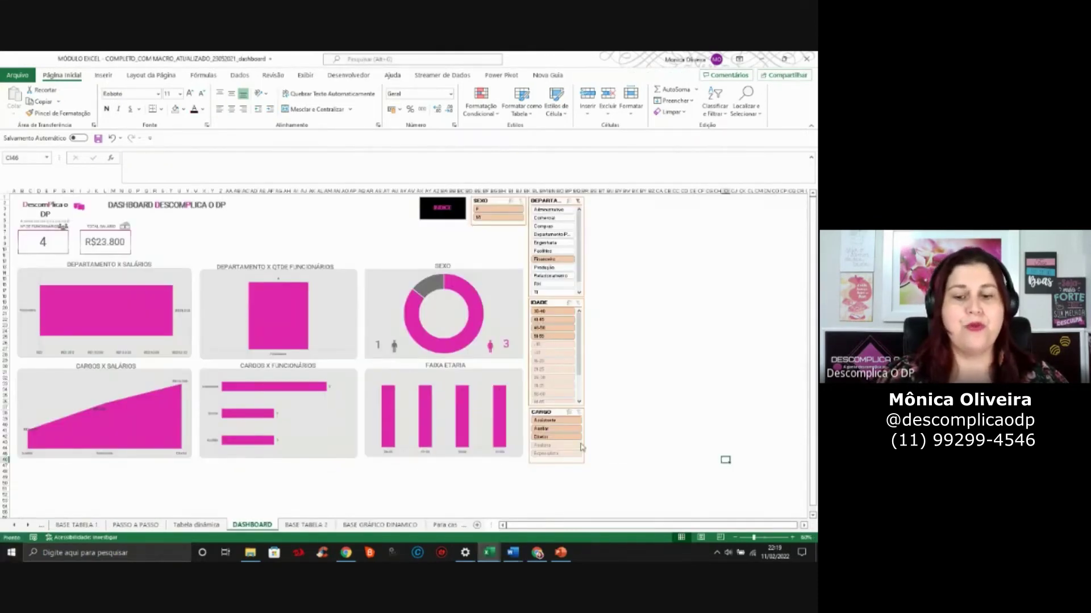
# Zoom the DASHBOARD sheet to 70% then 90% and scroll back to column A
pyautogui.click(792, 537)
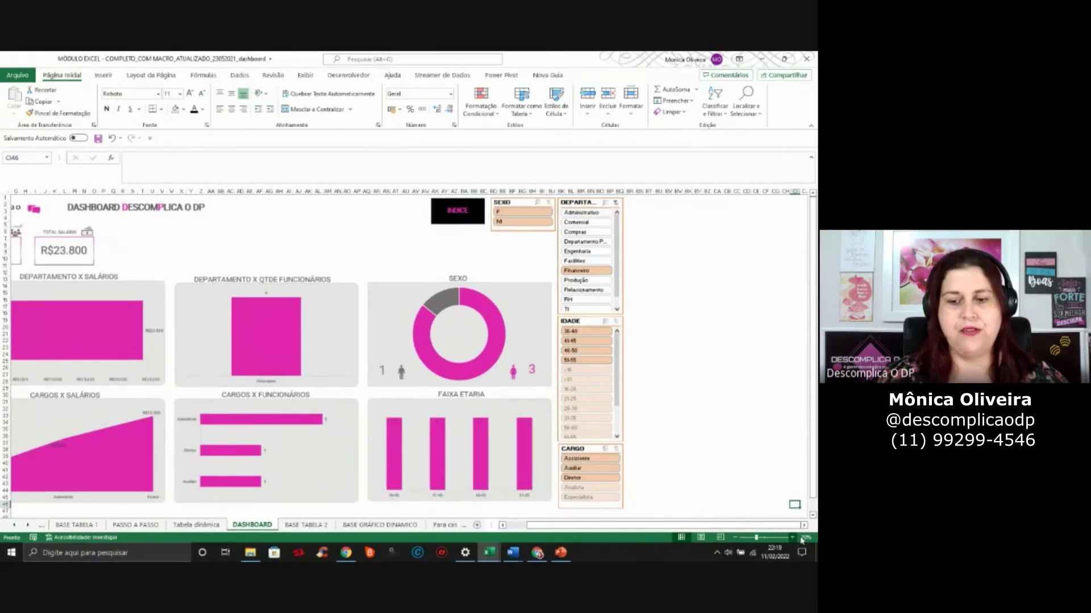
pyautogui.click(803, 537)
pyautogui.click(636, 276)
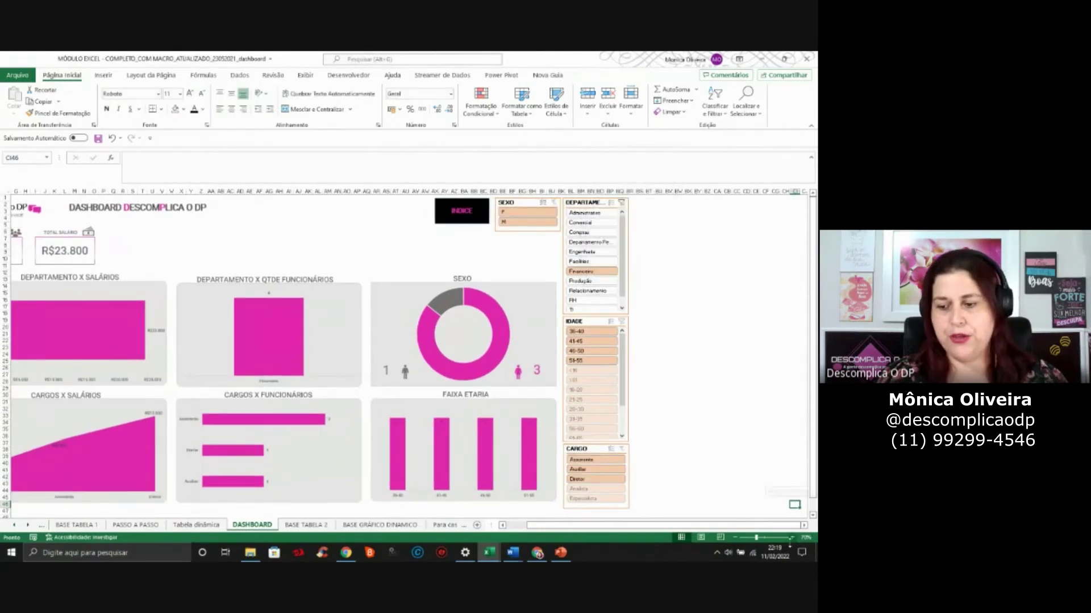
pyautogui.click(792, 537)
pyautogui.click(793, 537)
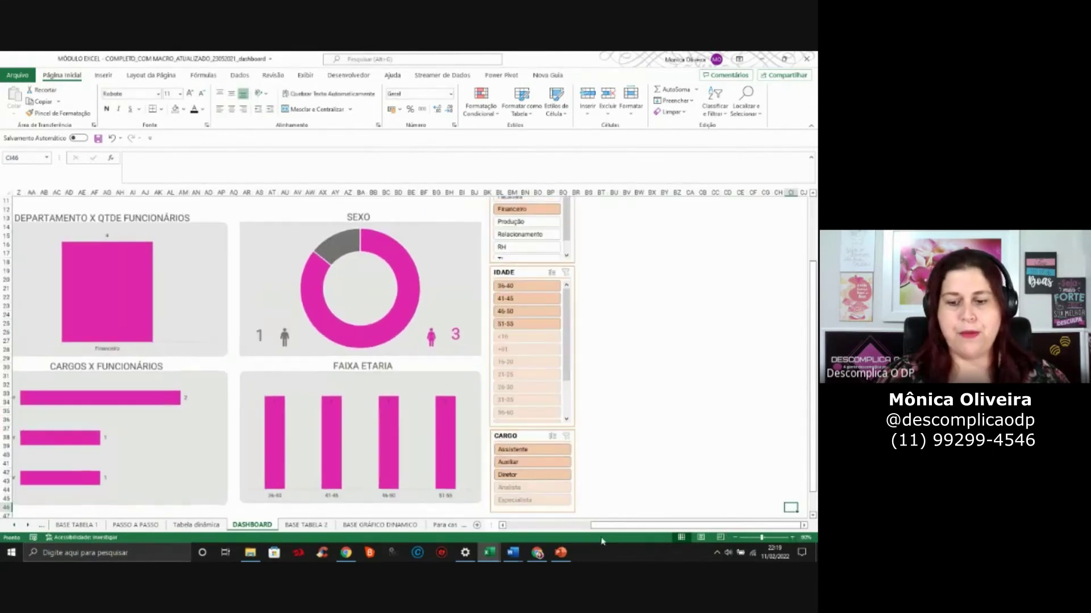
pyautogui.click(559, 527)
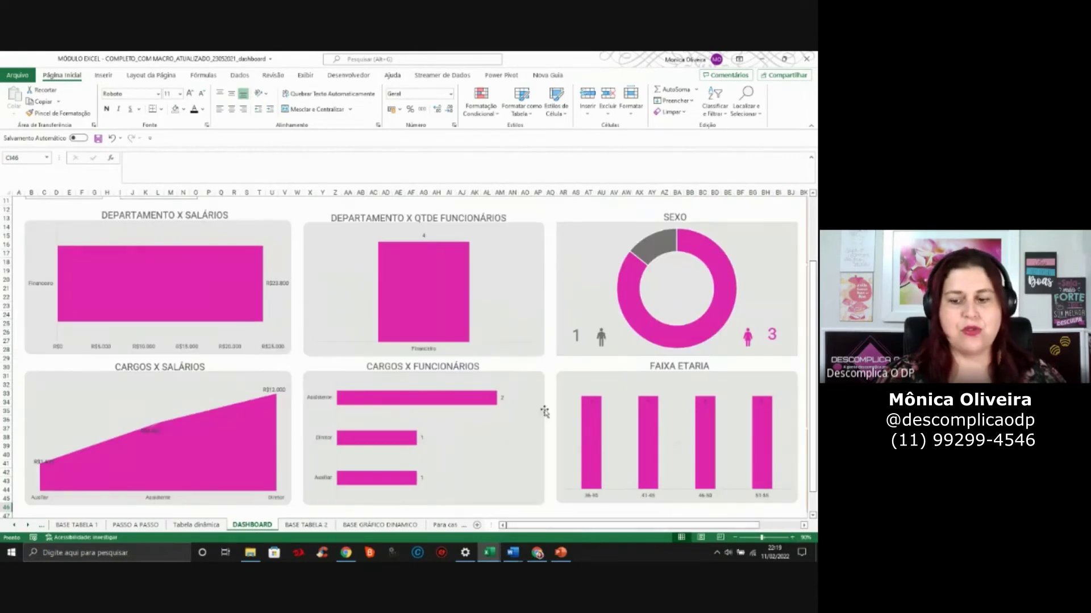
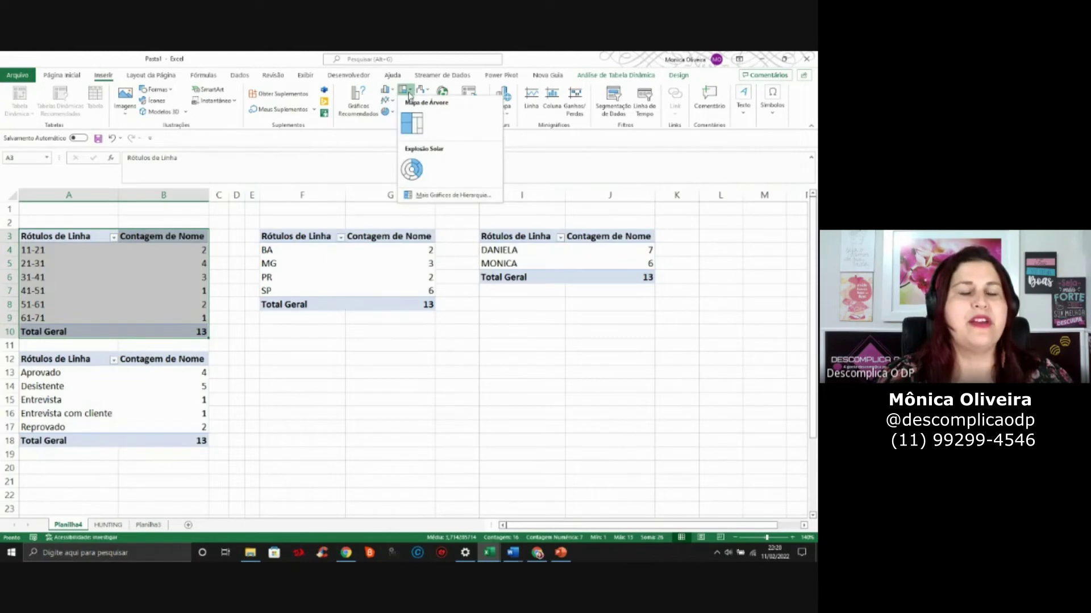
# Browse the chart galleries and insert a Coluna Agrupada pivot chart from the age-range pivot table
pyautogui.click(392, 104)
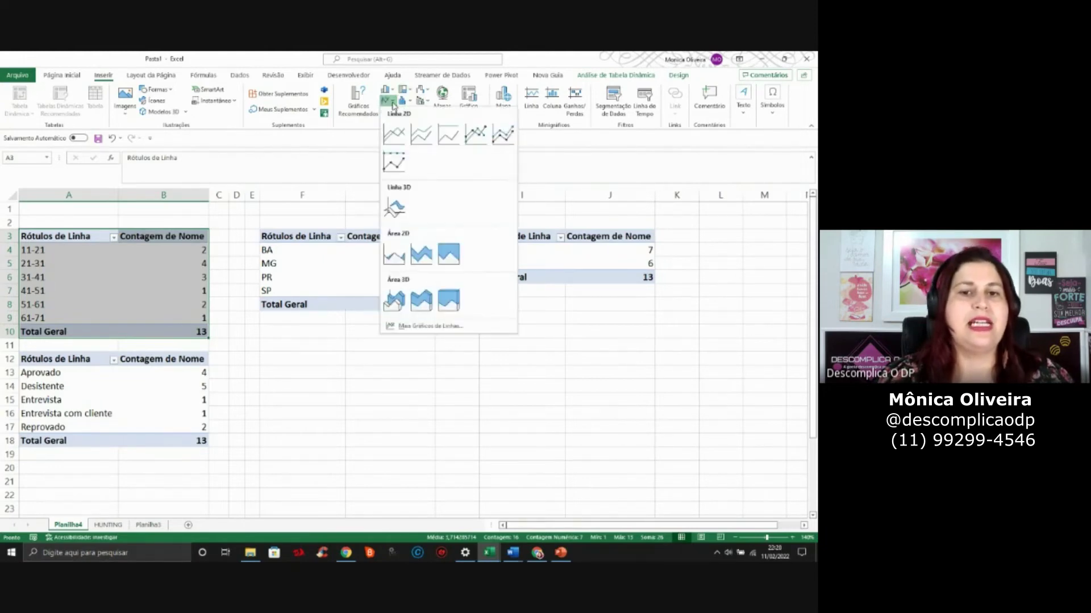
pyautogui.click(408, 102)
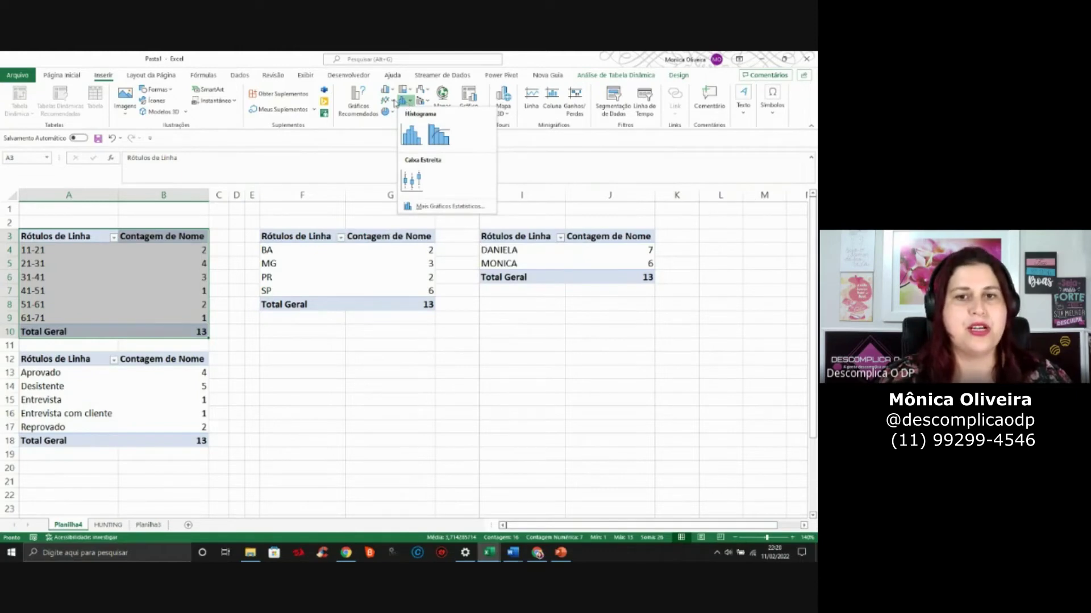
pyautogui.click(362, 100)
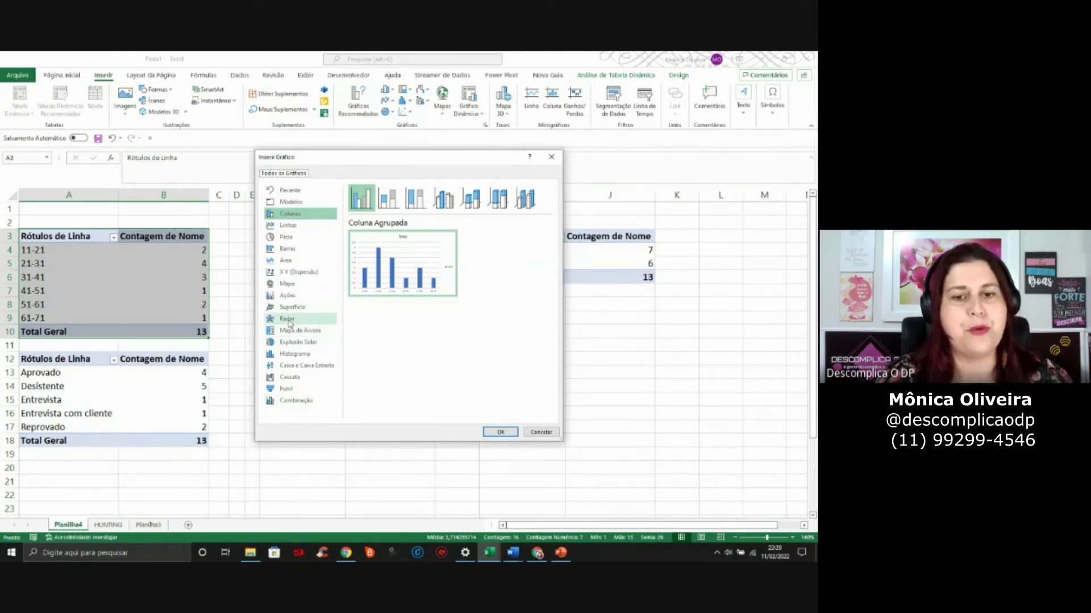
pyautogui.moveTo(391, 298)
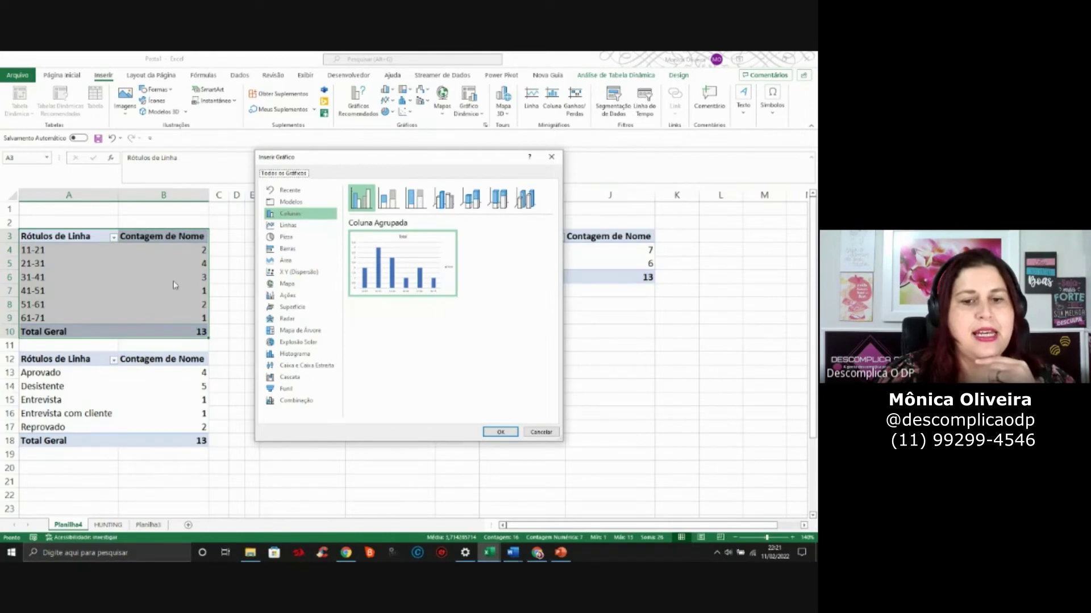
pyautogui.moveTo(401, 261)
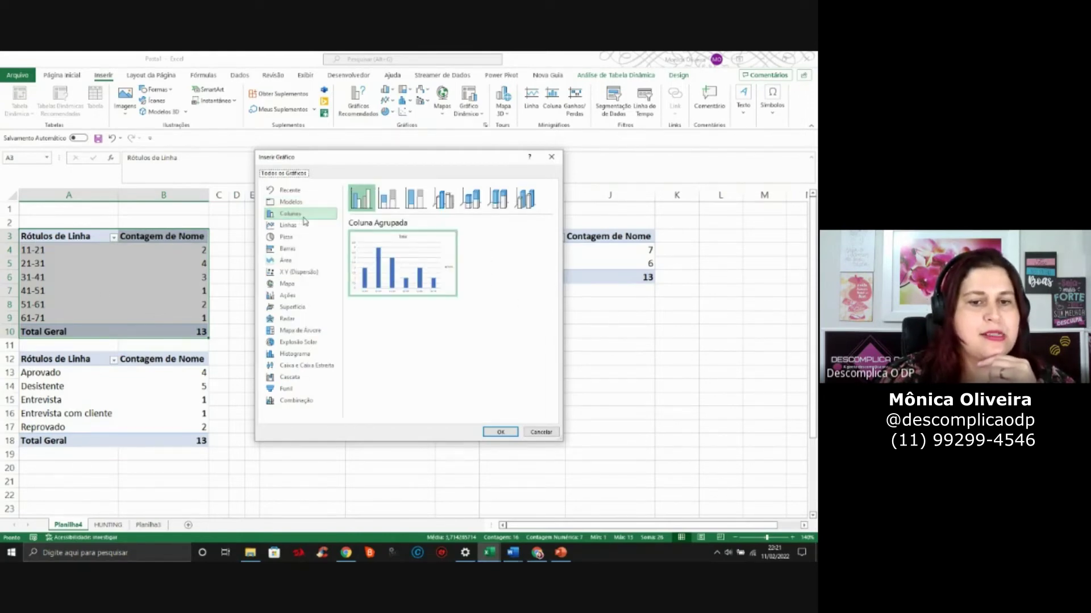
pyautogui.moveTo(432, 284)
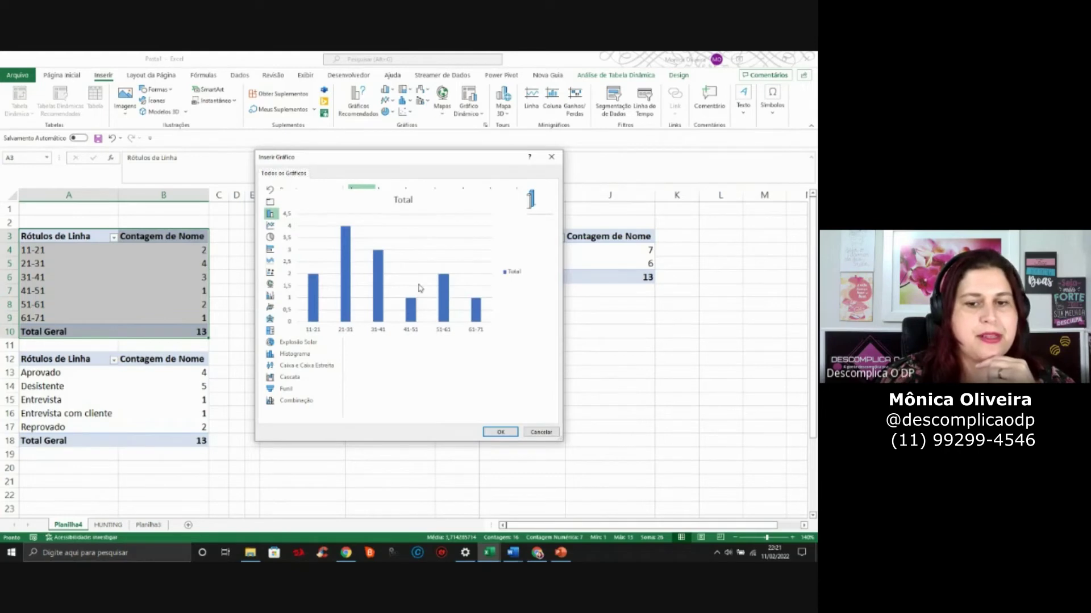
pyautogui.click(502, 433)
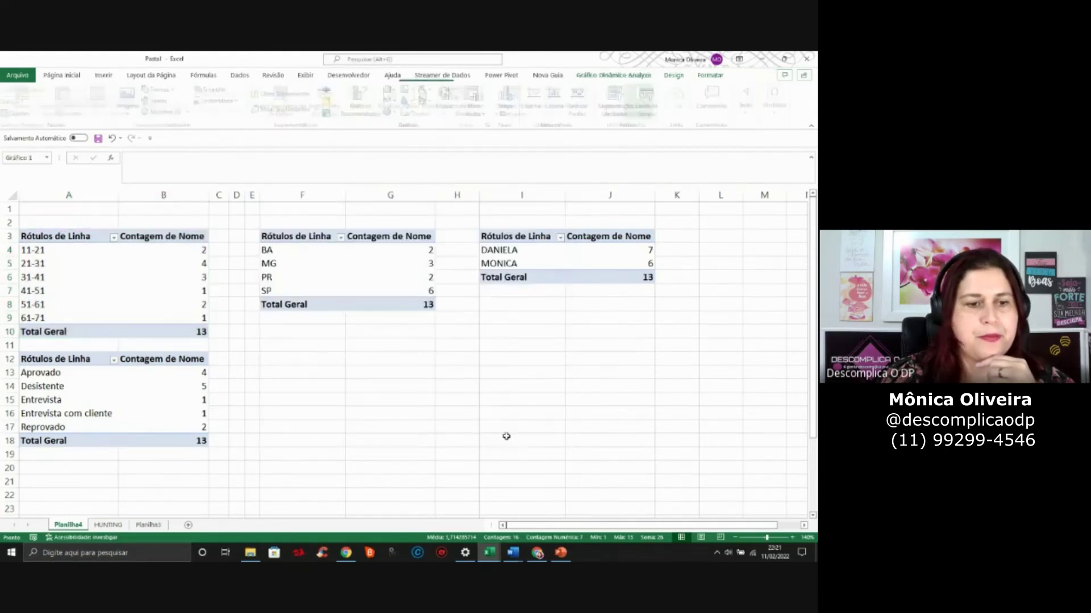
# Move the age-band chart off the pivot table, check the reference dashboard, then remove the chart from Planilha4
pyautogui.moveTo(495, 289); pyautogui.dragTo(480, 334)
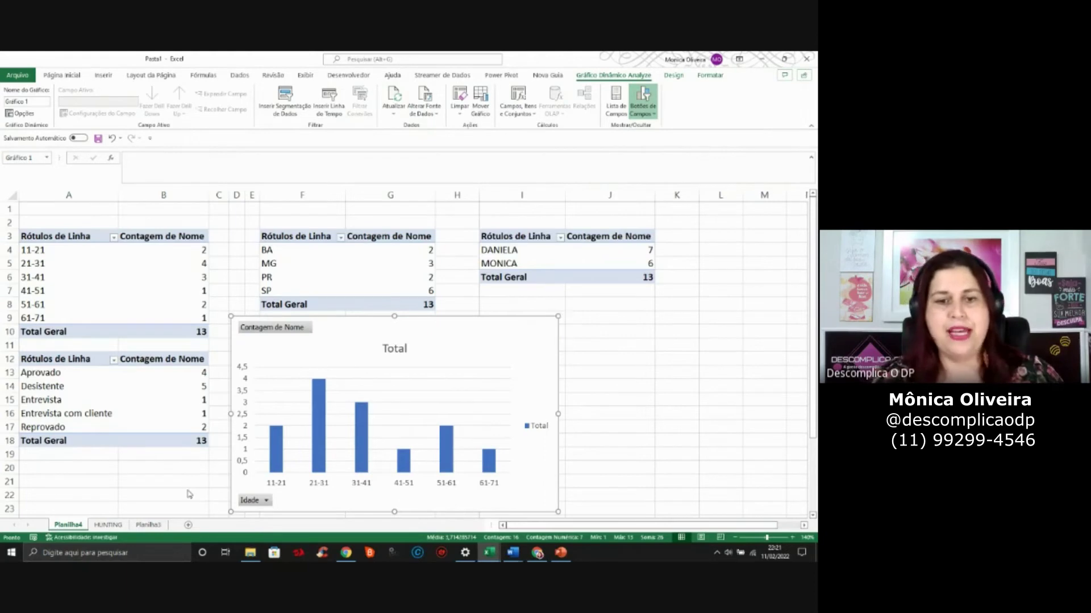
pyautogui.hotkey('alt', 'Tab')
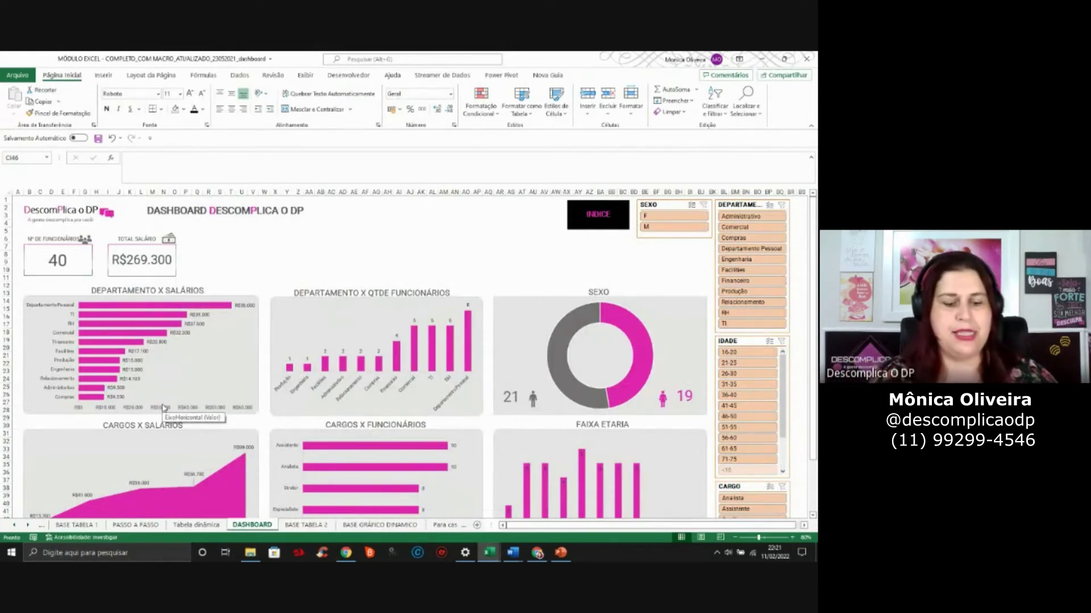
pyautogui.hotkey('alt', 'Tab')
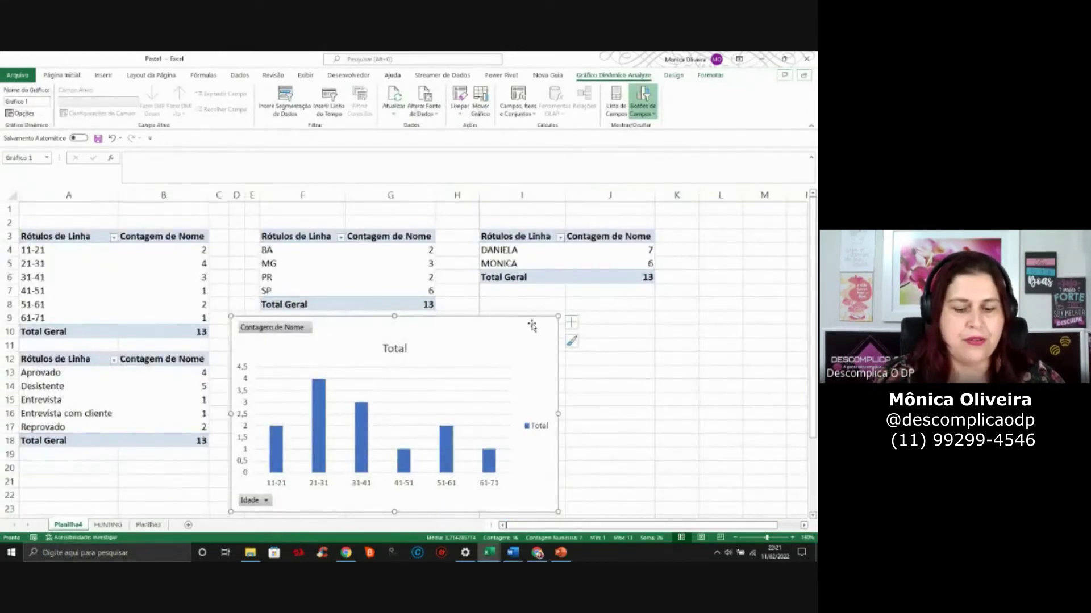
pyautogui.press('Delete')
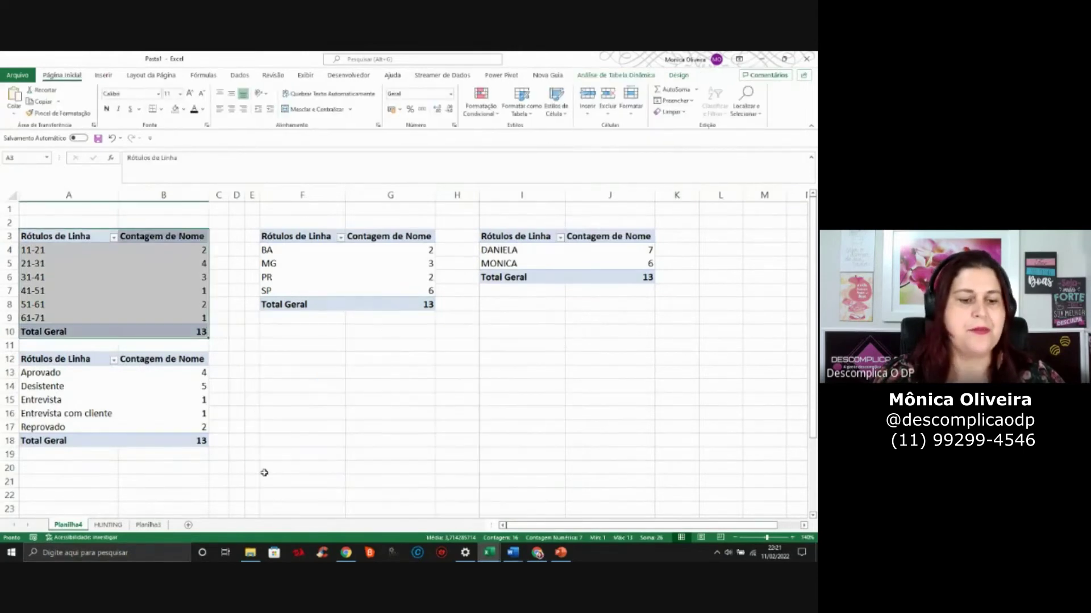
# Paste the age-band chart onto a new sheet named dashboard
pyautogui.click(184, 527)
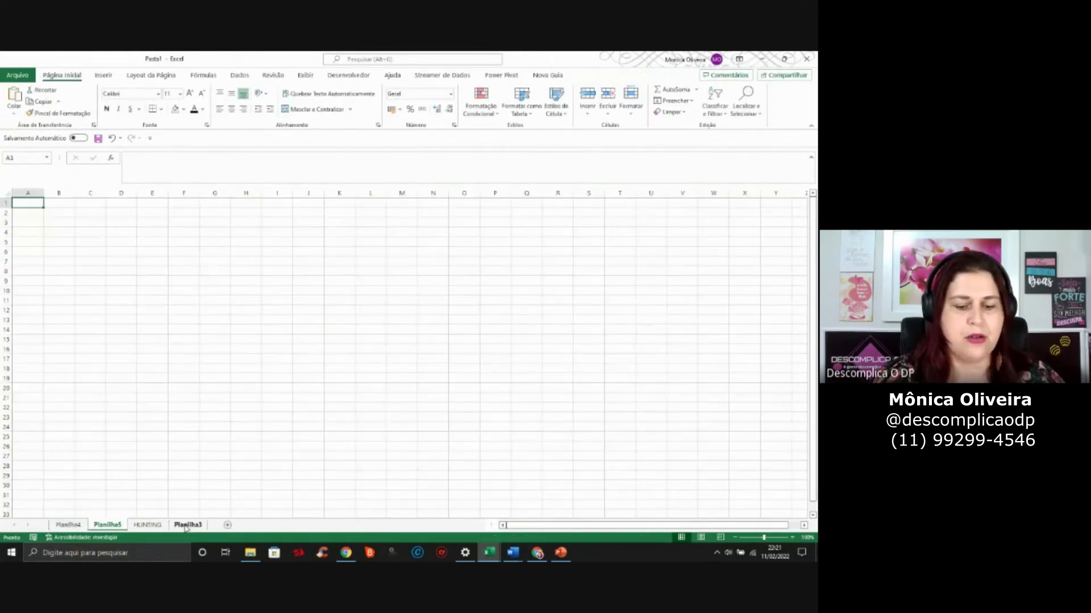
pyautogui.hotkey('ctrl', 'v')
pyautogui.doubleClick(99, 525)
pyautogui.write('das')
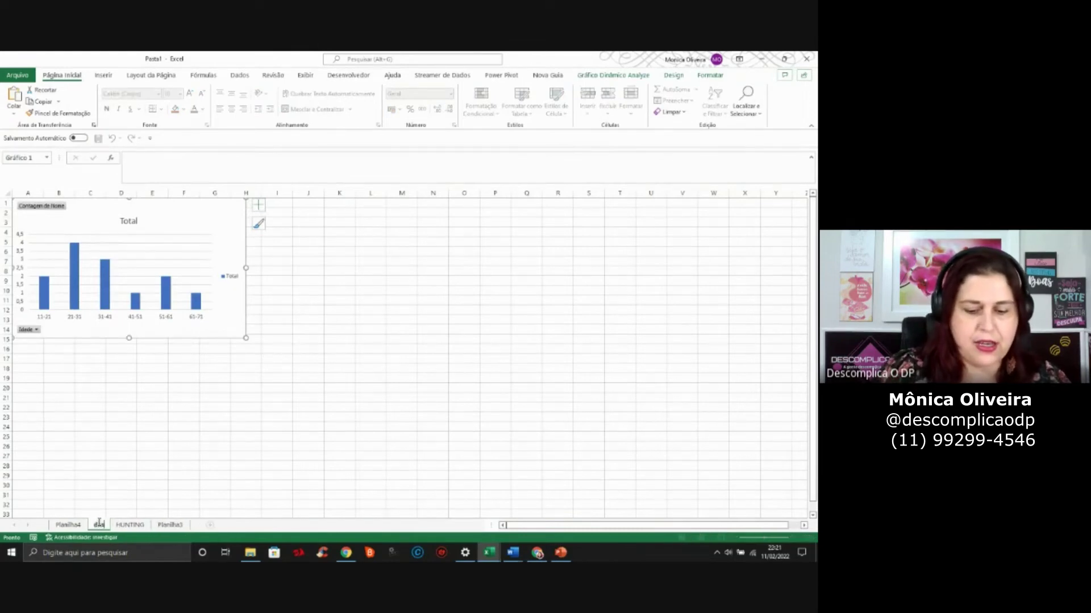
pyautogui.write('hboard')
pyautogui.press('Return')
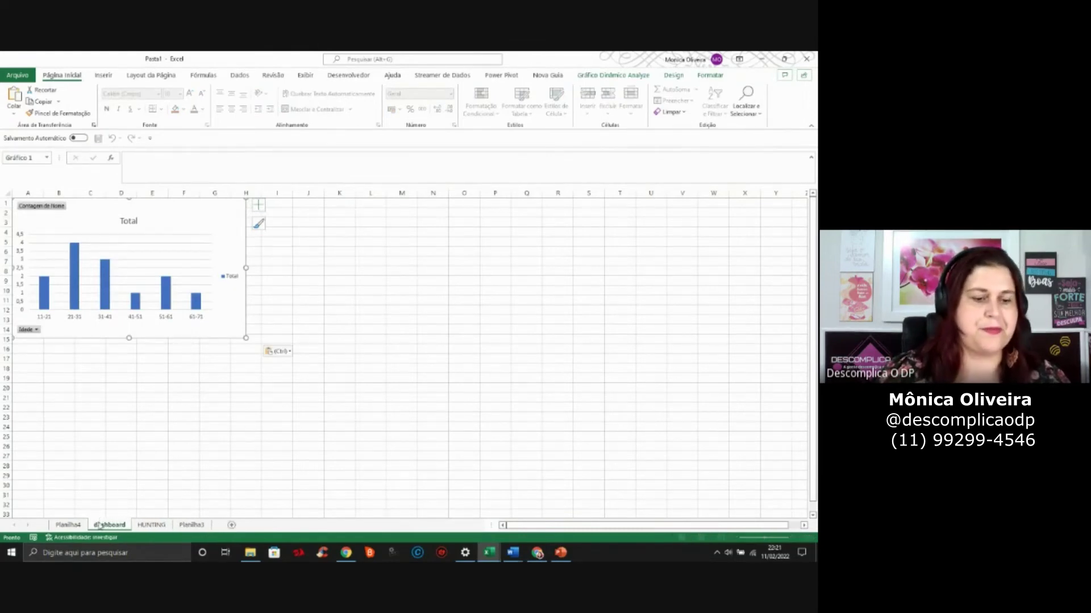
# Zoom the dashboard sheet to 150% and nudge the chart slightly down and right
pyautogui.click(325, 319)
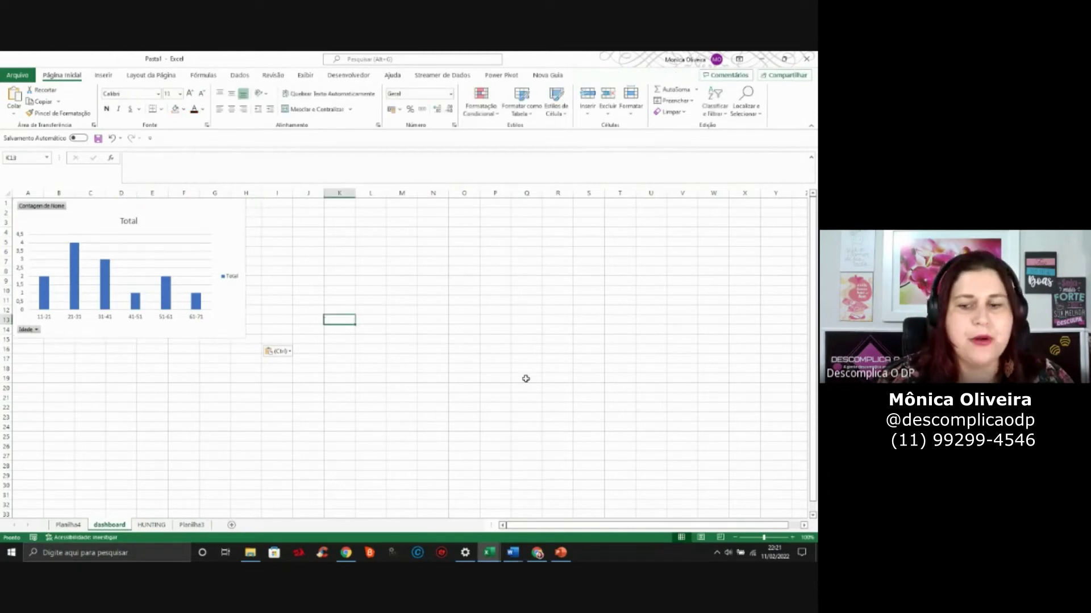
pyautogui.click(792, 537)
pyautogui.click(792, 537)
pyautogui.click(792, 537)
pyautogui.click(793, 537)
pyautogui.click(792, 537)
pyautogui.click(366, 406)
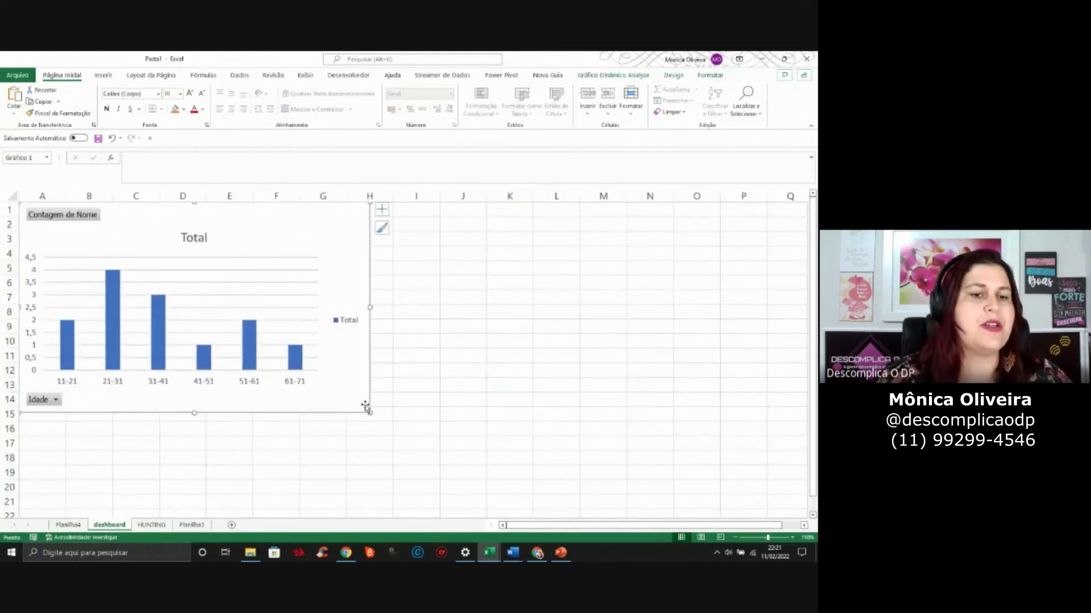
pyautogui.moveTo(365, 407); pyautogui.dragTo(375, 417)
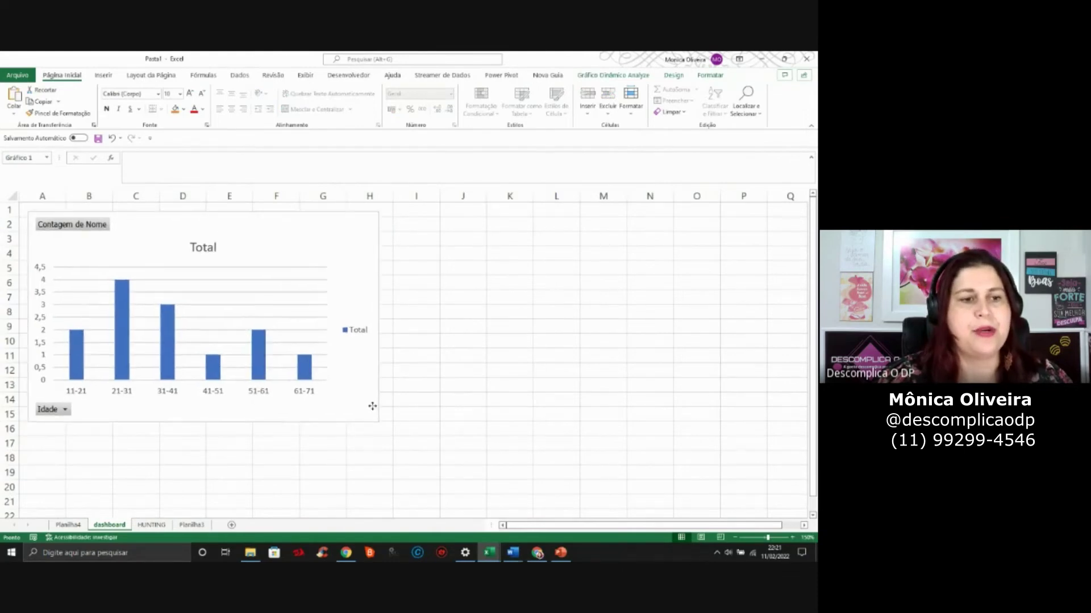
pyautogui.click(372, 406)
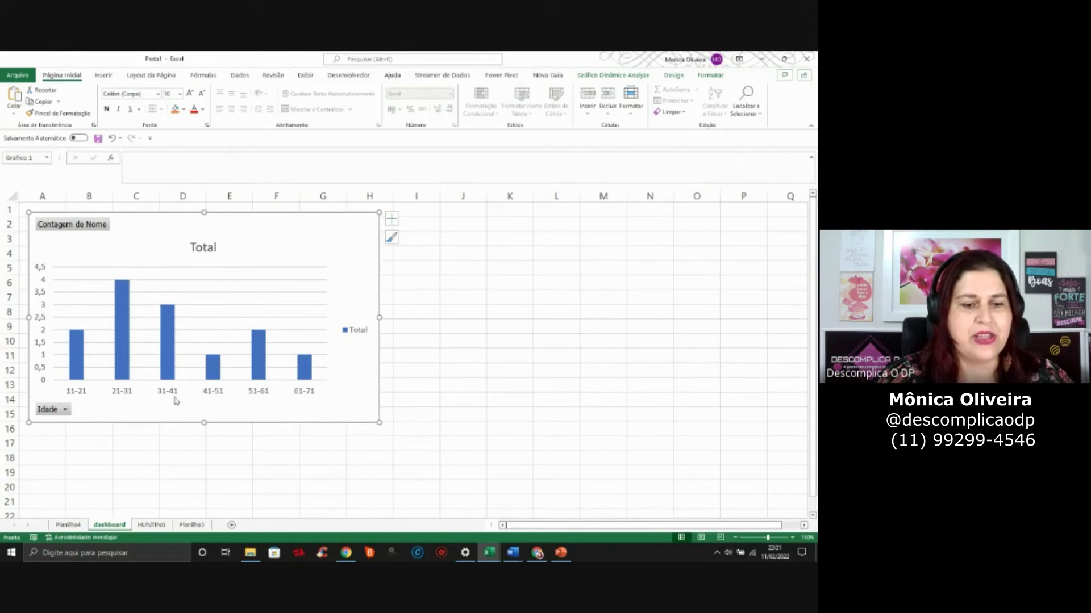
pyautogui.click(68, 410)
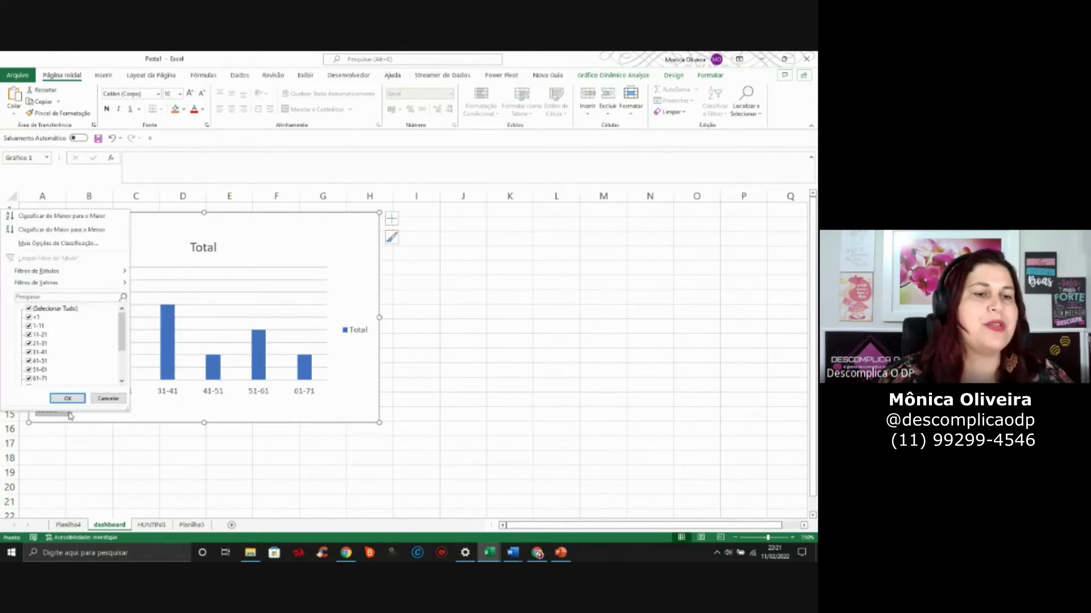
pyautogui.click(29, 309)
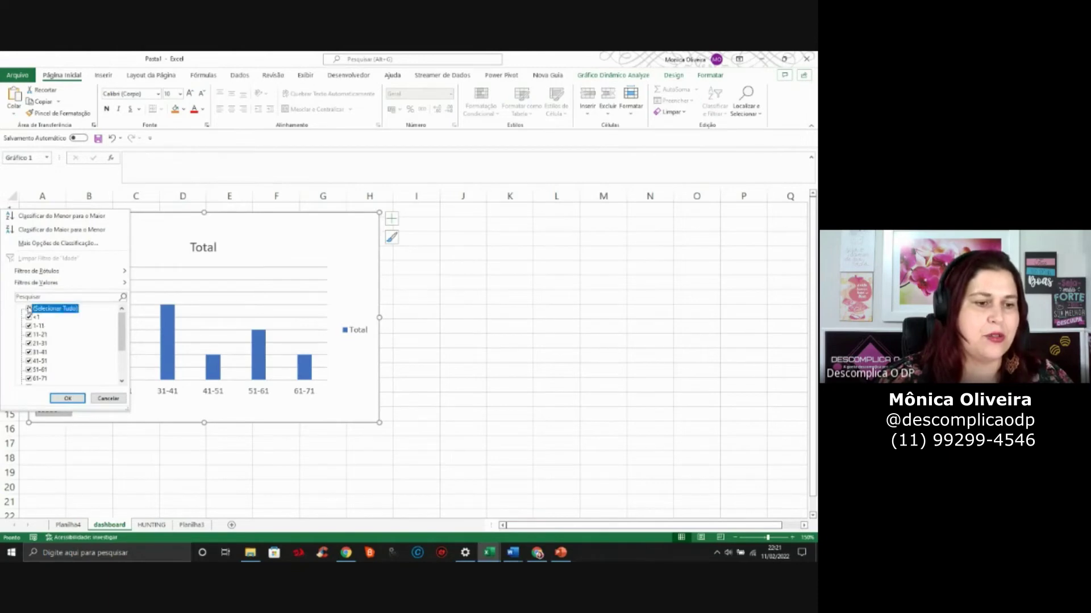
pyautogui.click(31, 352)
pyautogui.click(69, 399)
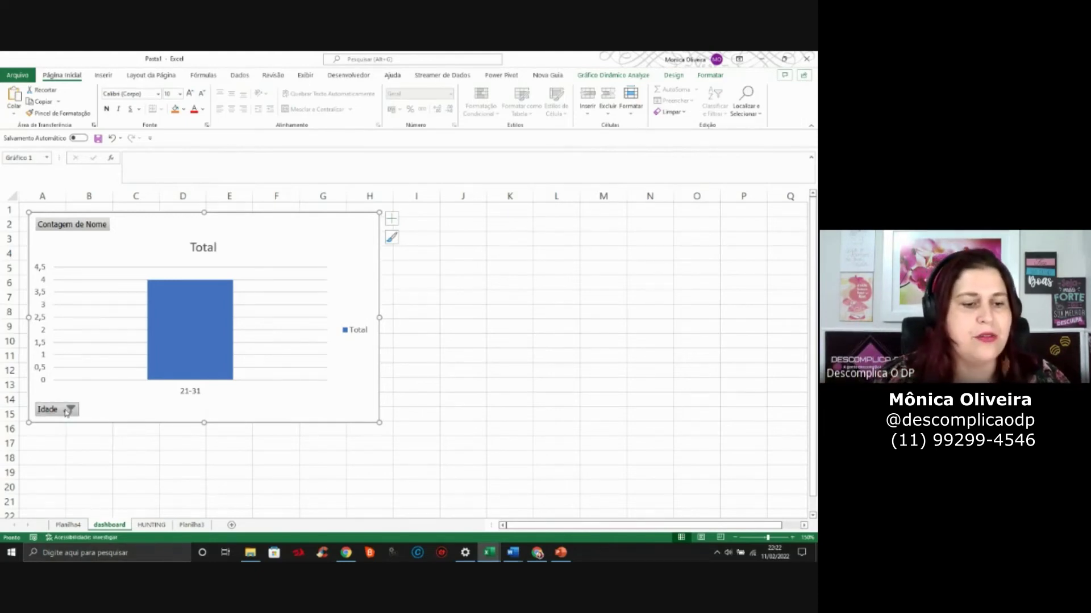
pyautogui.click(69, 410)
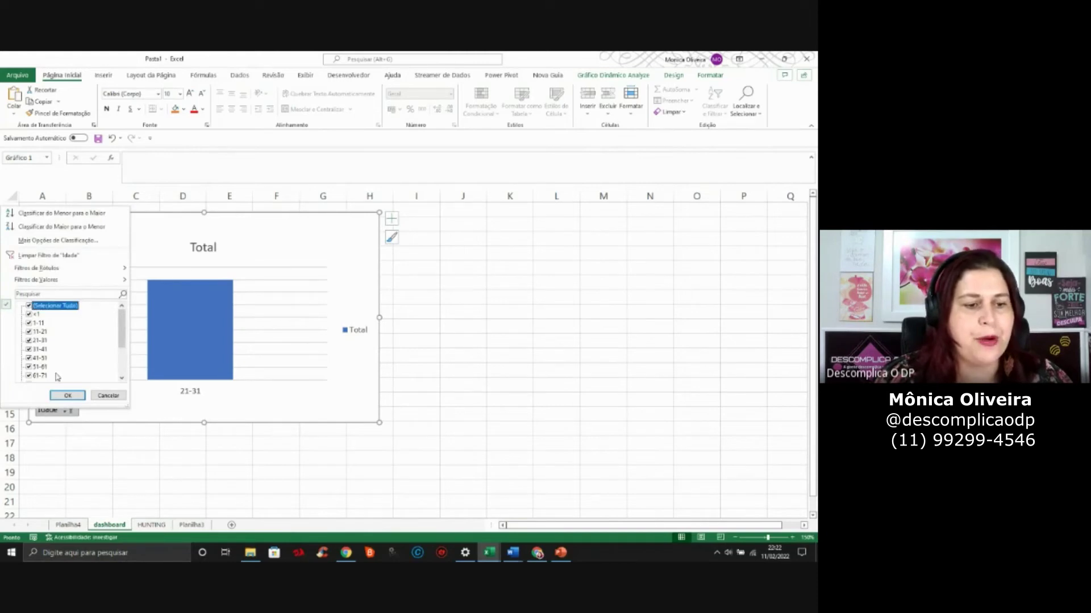
pyautogui.click(67, 395)
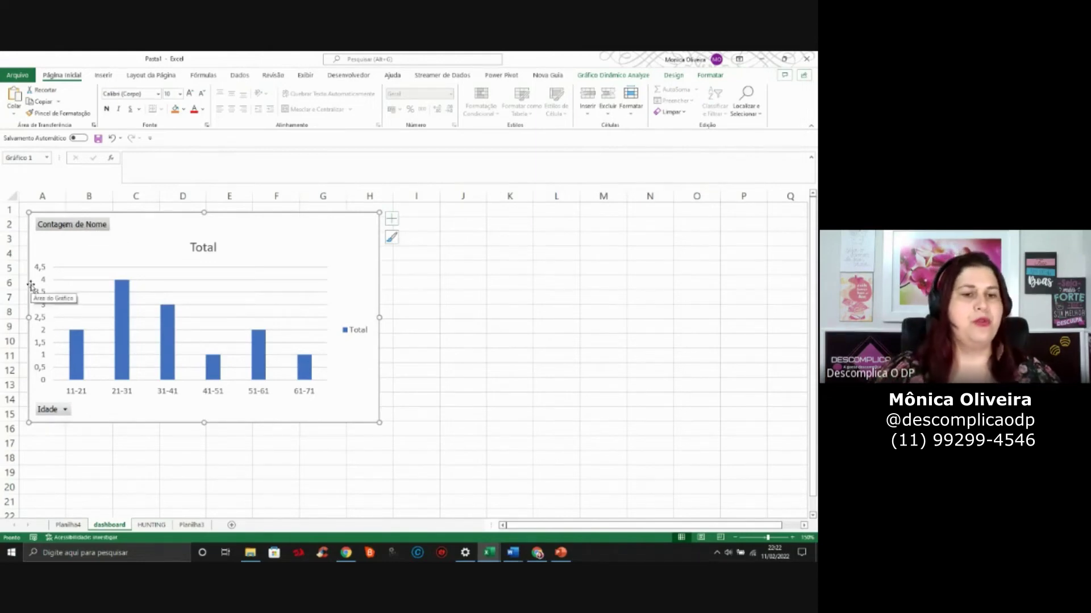
# Hide all field buttons on the age chart and delete its vertical axis
pyautogui.rightClick(101, 226)
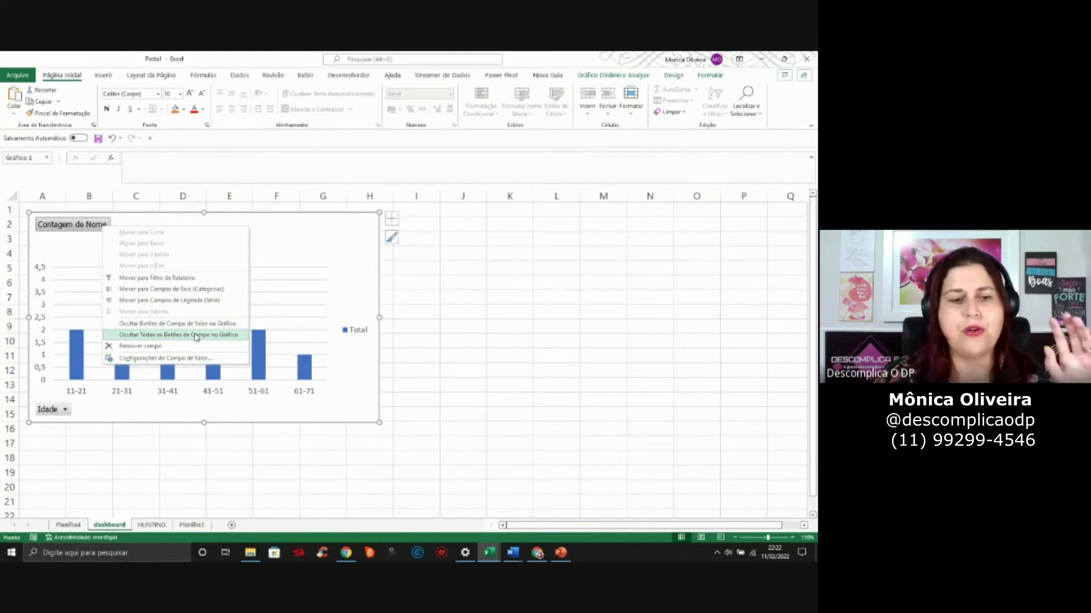
pyautogui.click(196, 337)
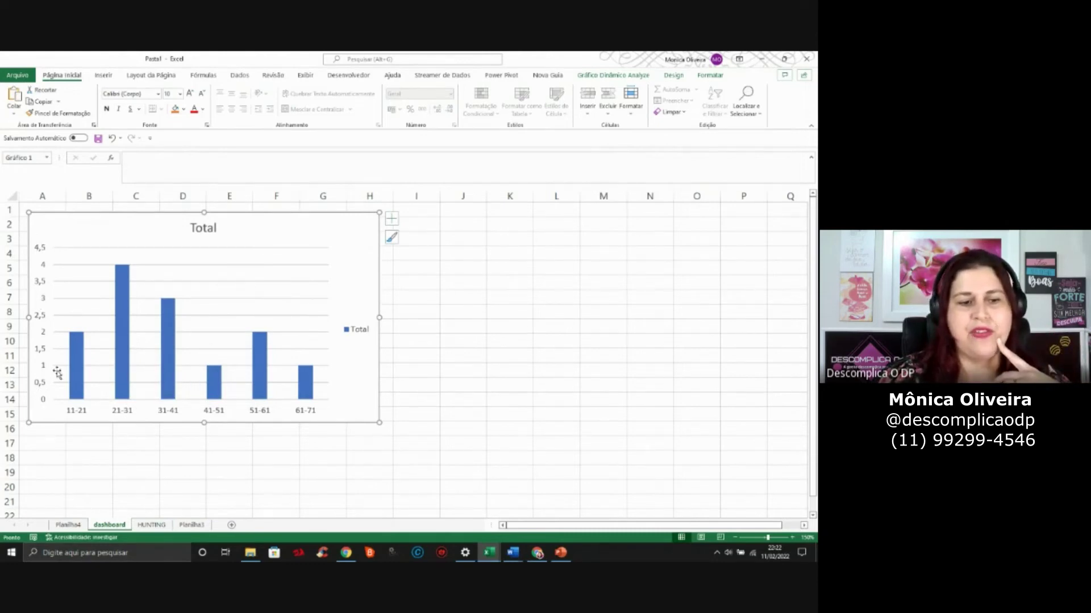
pyautogui.moveTo(126, 336)
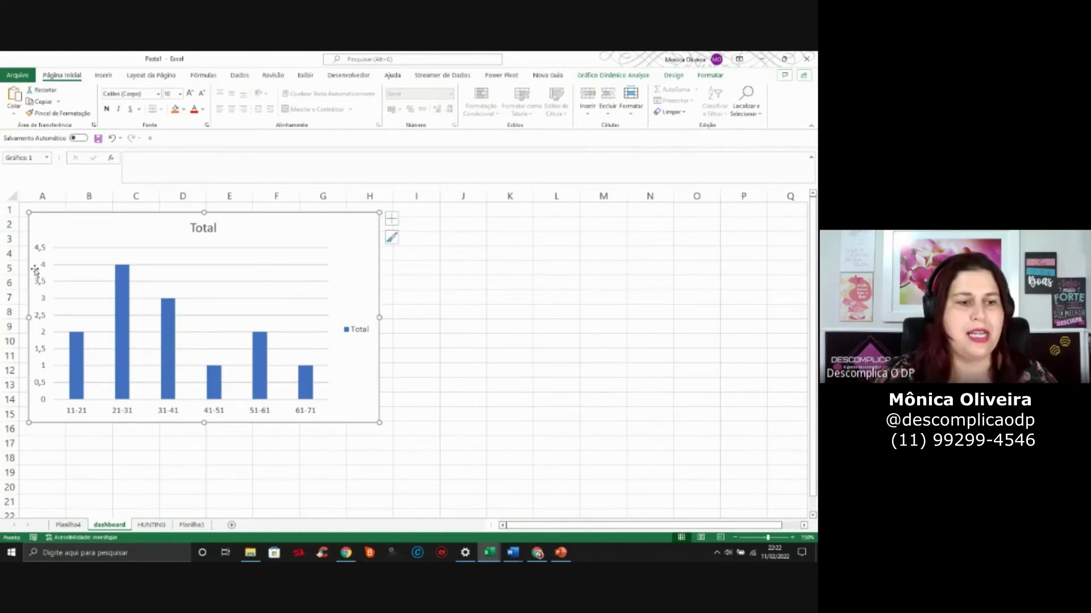
pyautogui.click(43, 254)
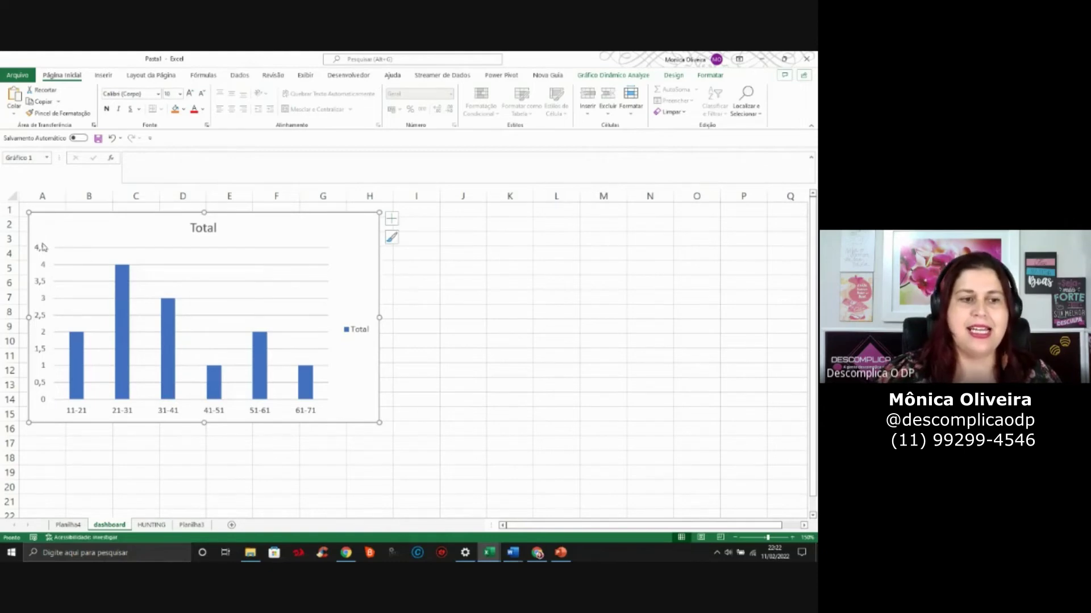
pyautogui.press('Delete')
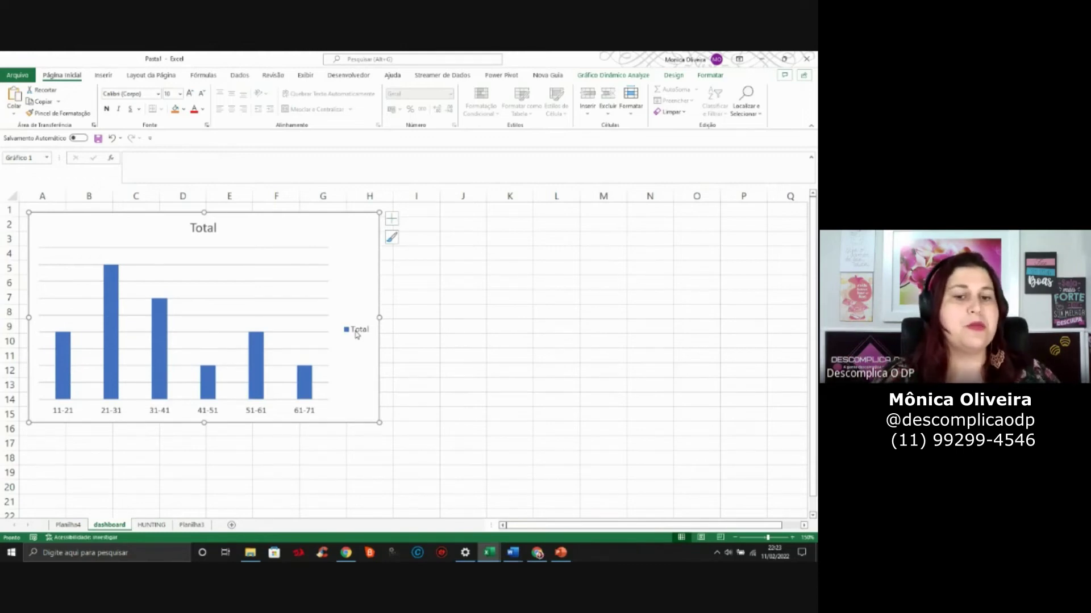
# Turn off Legenda and Linhas de Grade, keep title and axes, and delete the vertical value axis
pyautogui.click(392, 222)
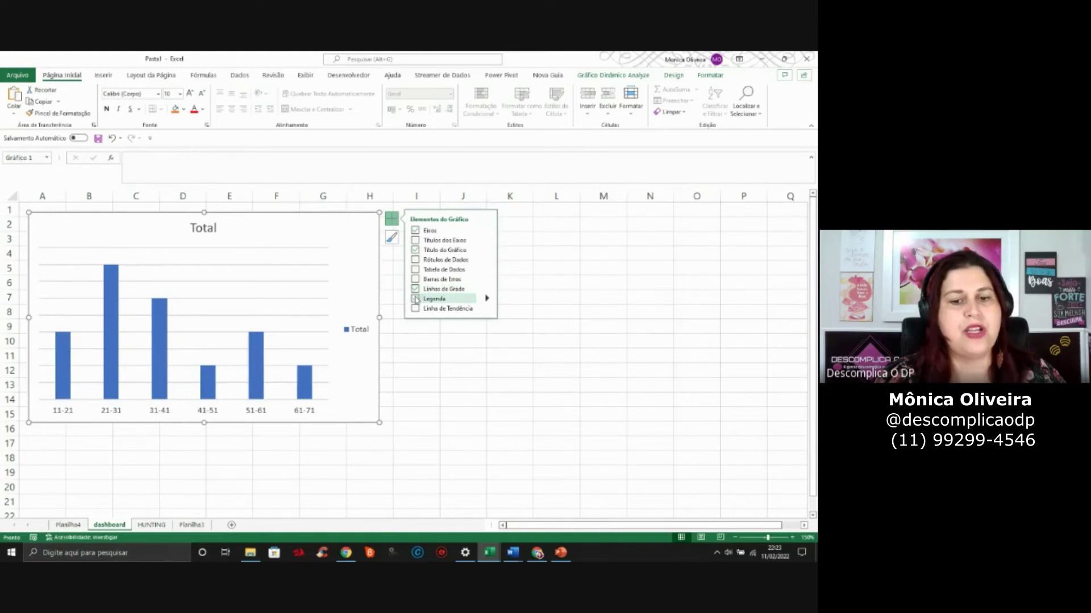
pyautogui.click(415, 298)
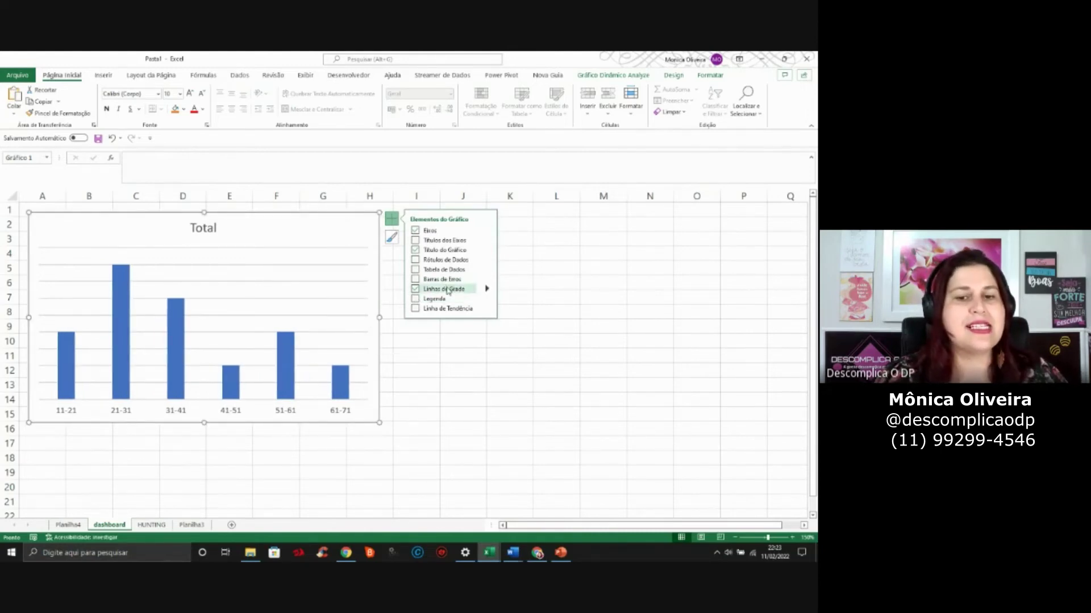
pyautogui.click(415, 290)
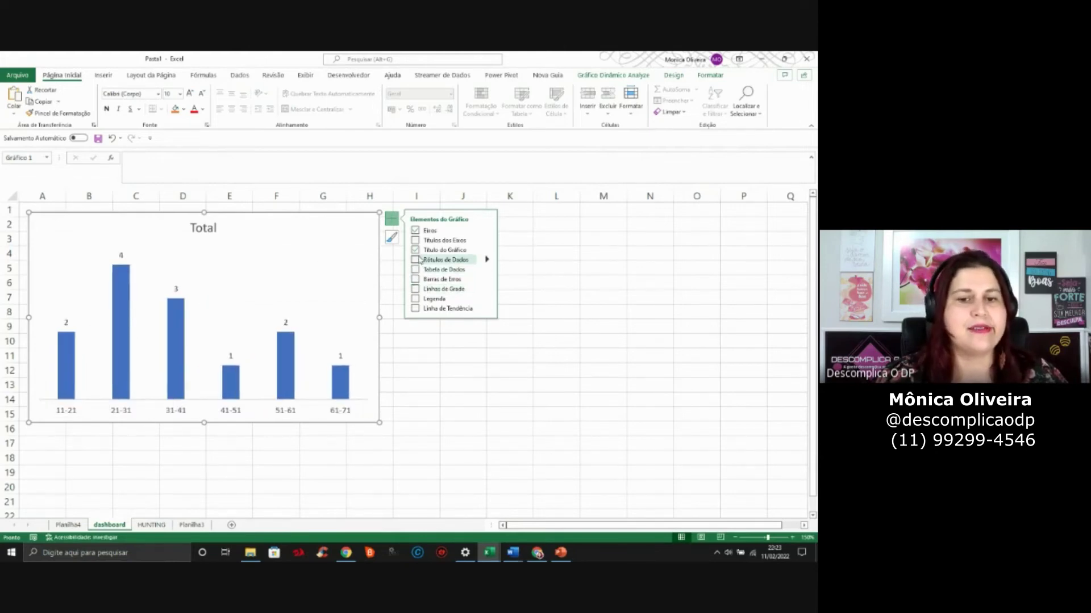
pyautogui.click(415, 250)
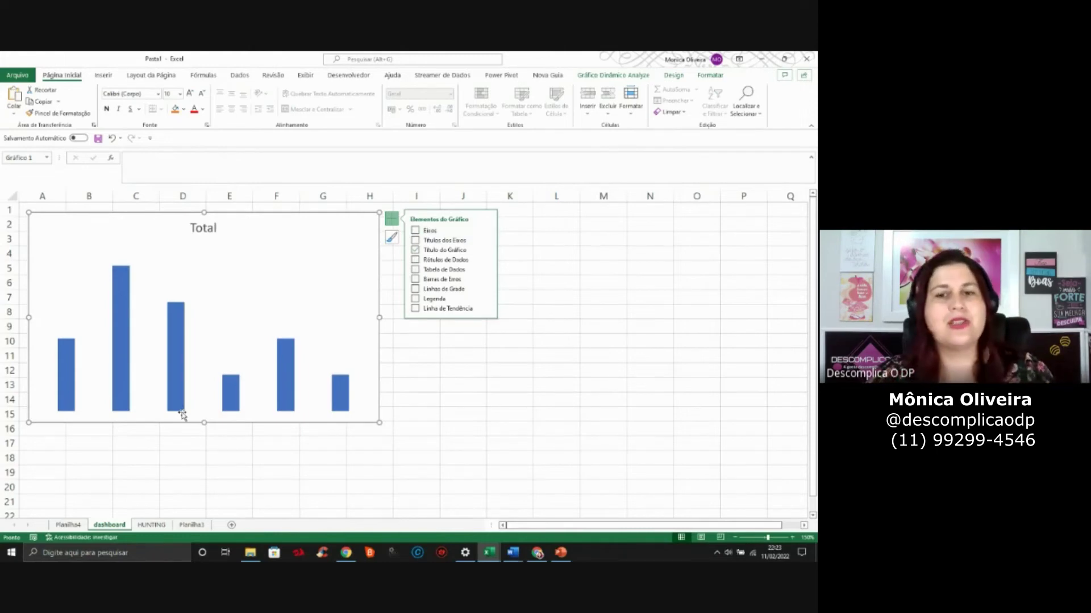
pyautogui.click(416, 230)
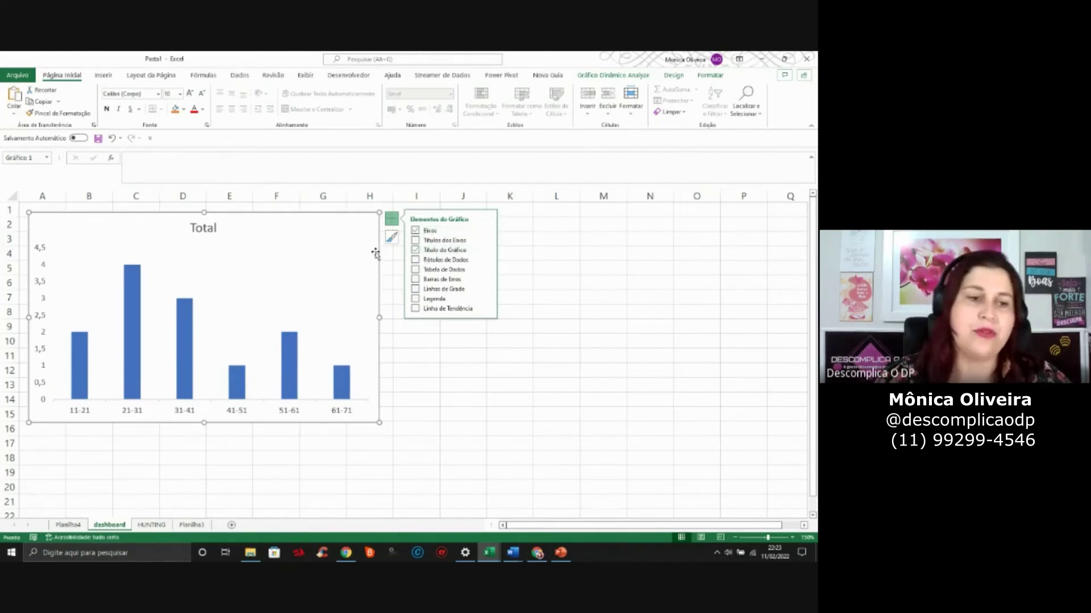
pyautogui.click(45, 252)
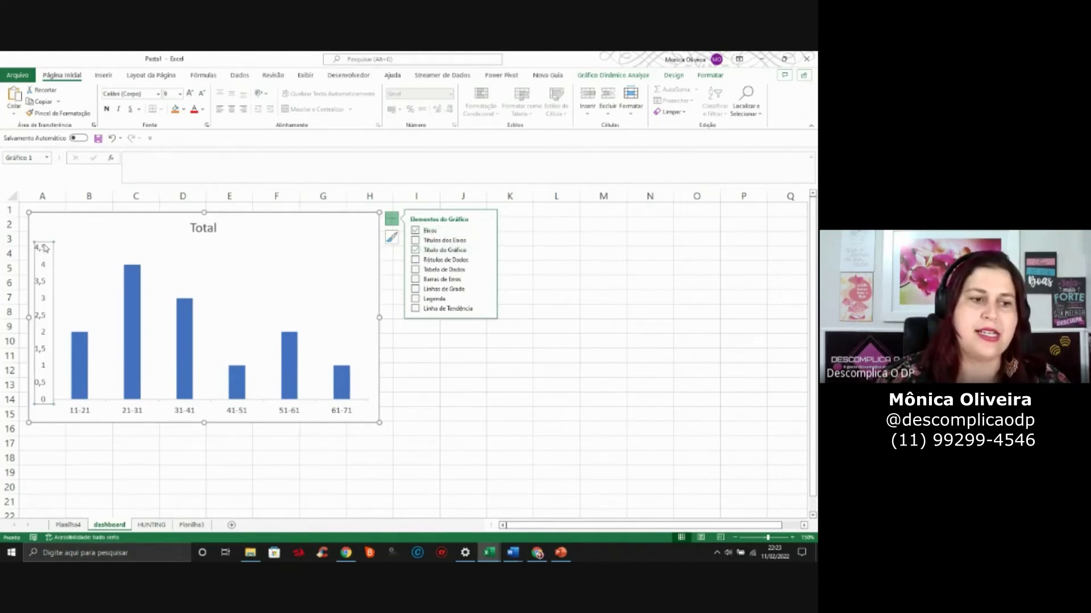
pyautogui.press('Delete')
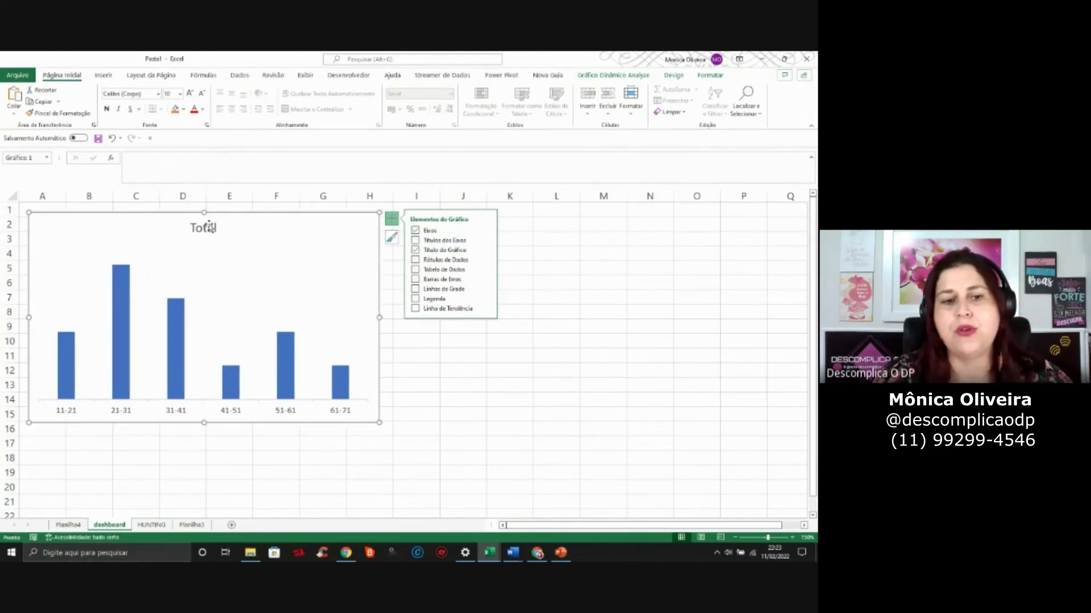
# Change the chart title from Total to 'IDADE X CANDIDATOS' and shift the chart slightly down-right
pyautogui.click(209, 225)
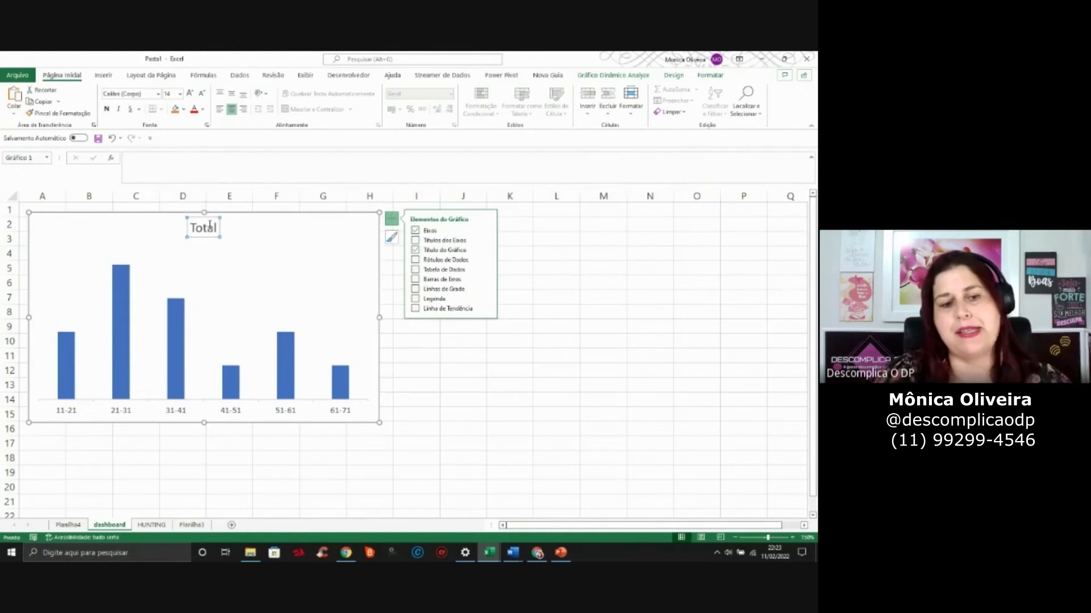
pyautogui.click(210, 226)
pyautogui.doubleClick(210, 226)
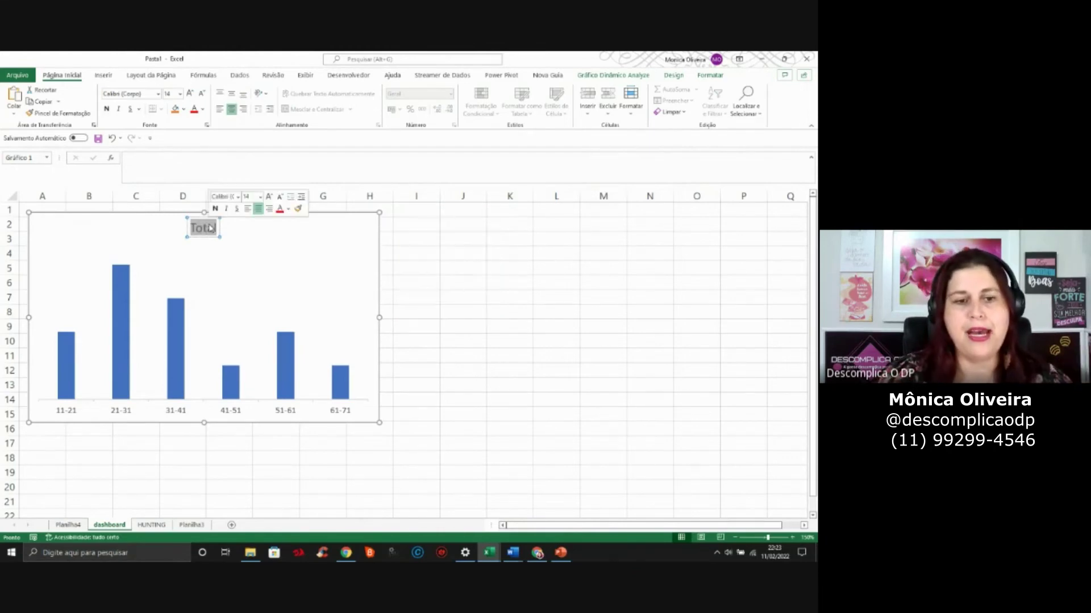
pyautogui.write('IDAD')
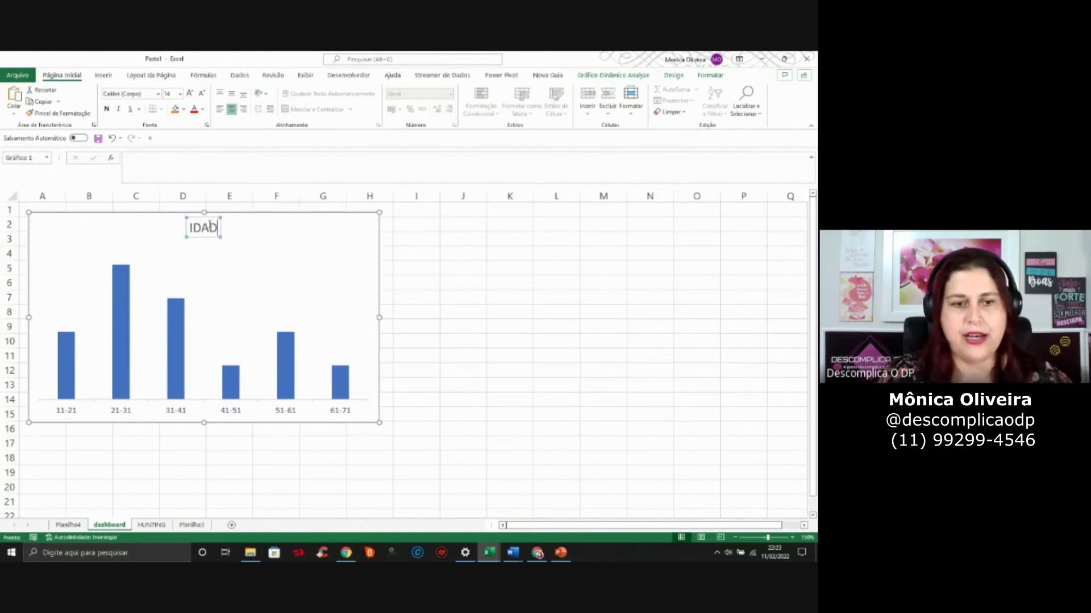
pyautogui.write('E X CANDIDATOS')
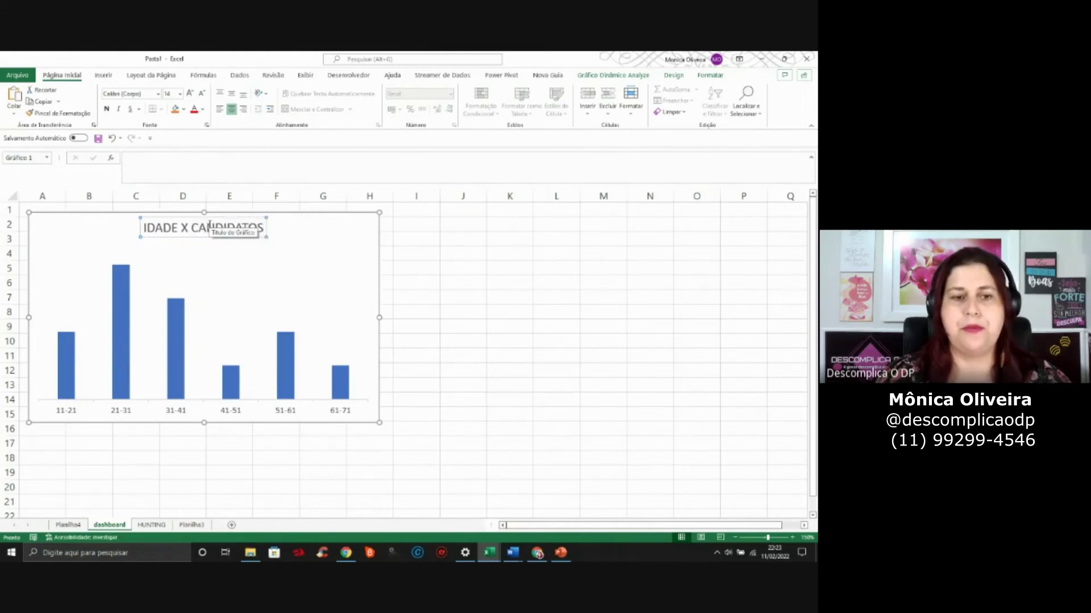
pyautogui.click(508, 241)
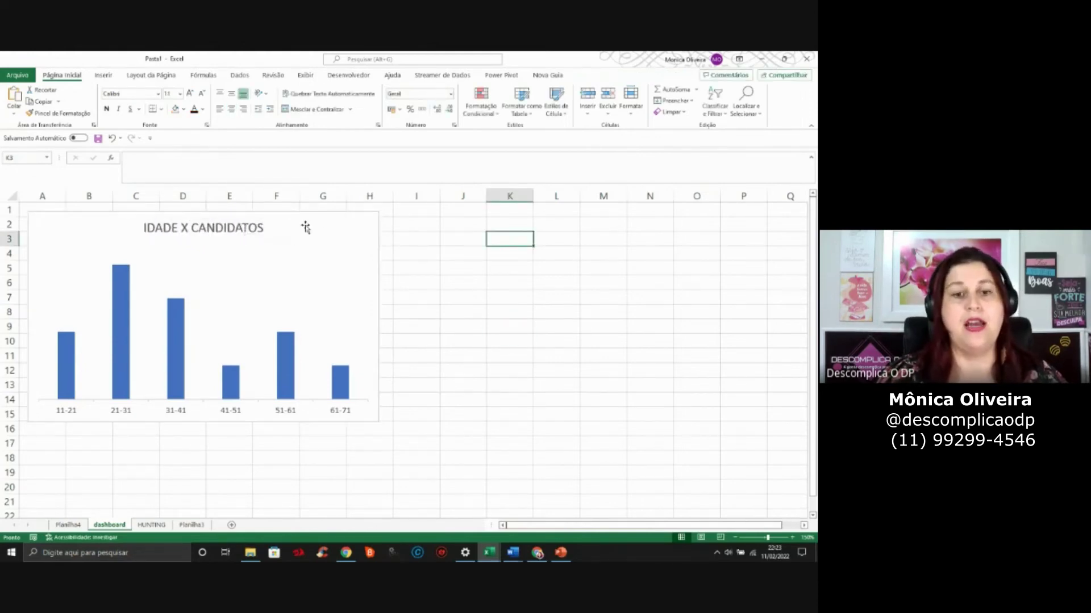
pyautogui.moveTo(326, 217); pyautogui.dragTo(331, 238)
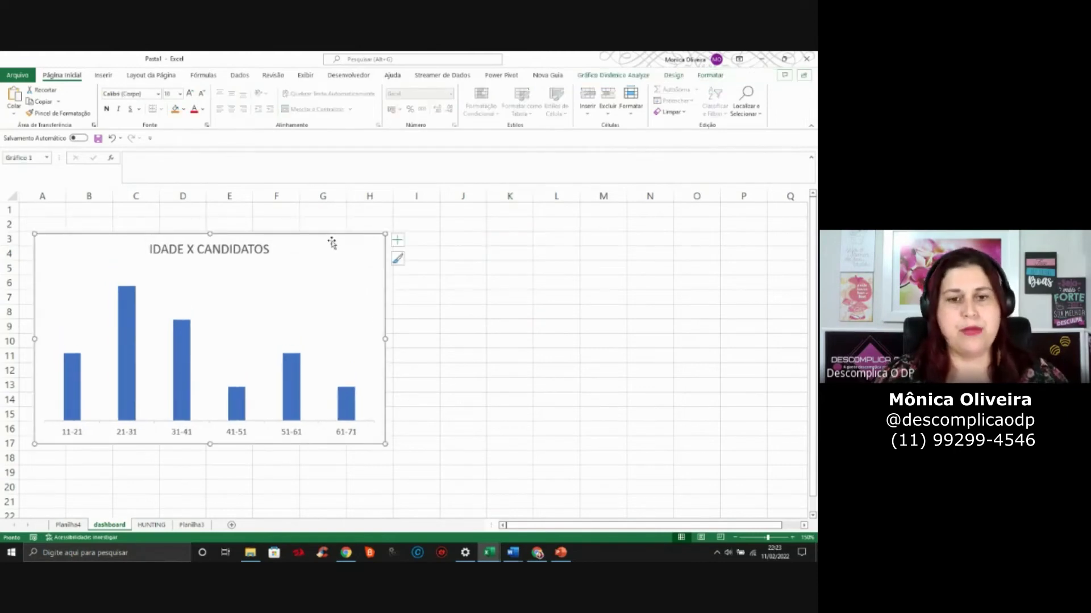
pyautogui.hotkey('alt', 'Tab')
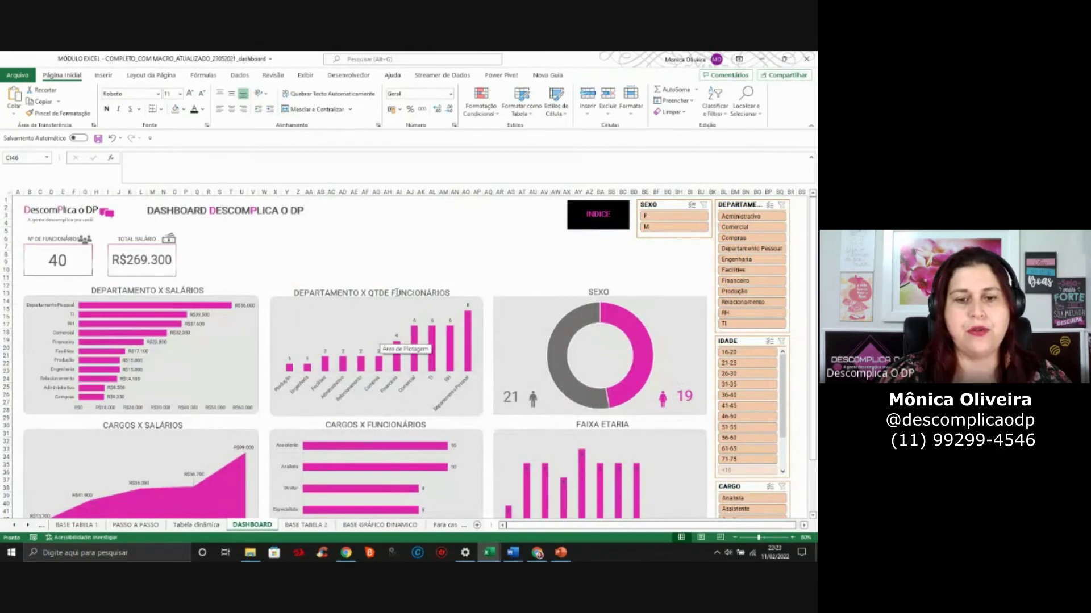
# Inspect the reference DEPARTAMENTO X QTDE FUNCIONÁRIOS title box, then return to the Pasta1 age chart
pyautogui.click(397, 292)
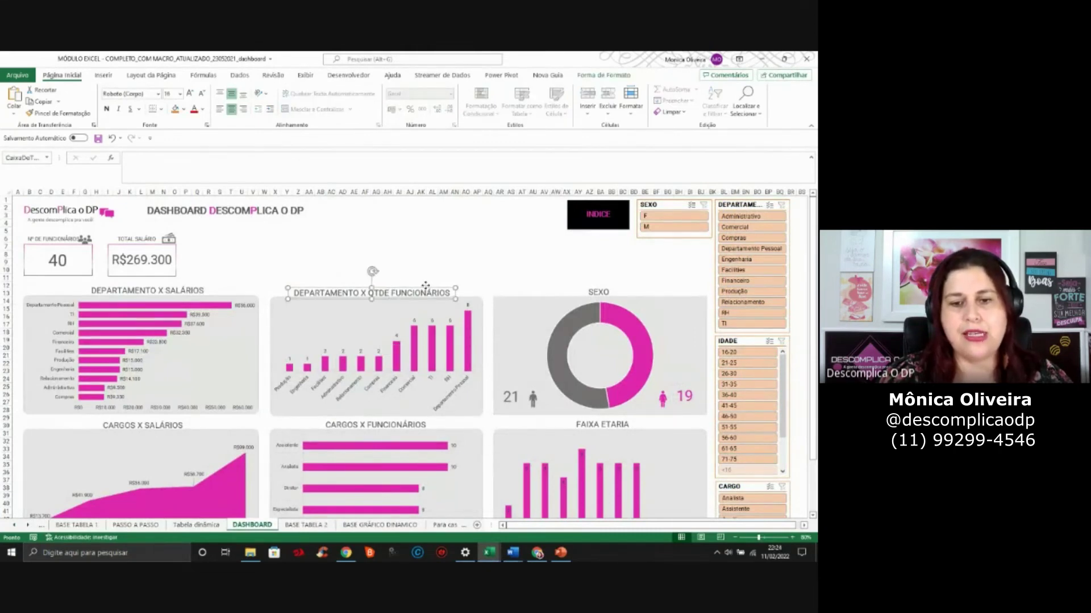
pyautogui.moveTo(427, 286); pyautogui.dragTo(430, 285)
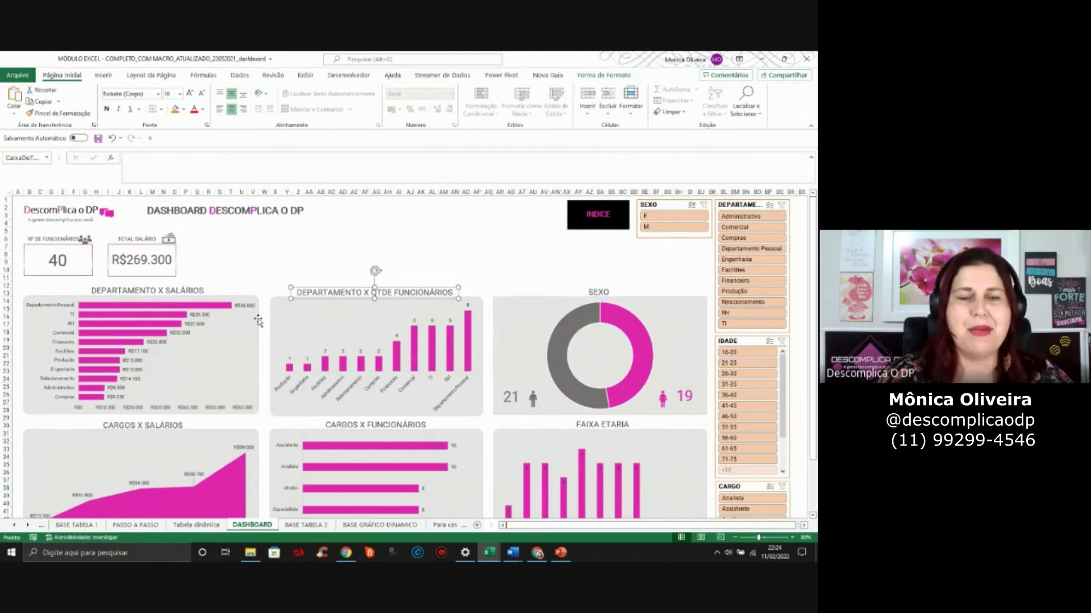
pyautogui.hotkey('alt', 'Tab')
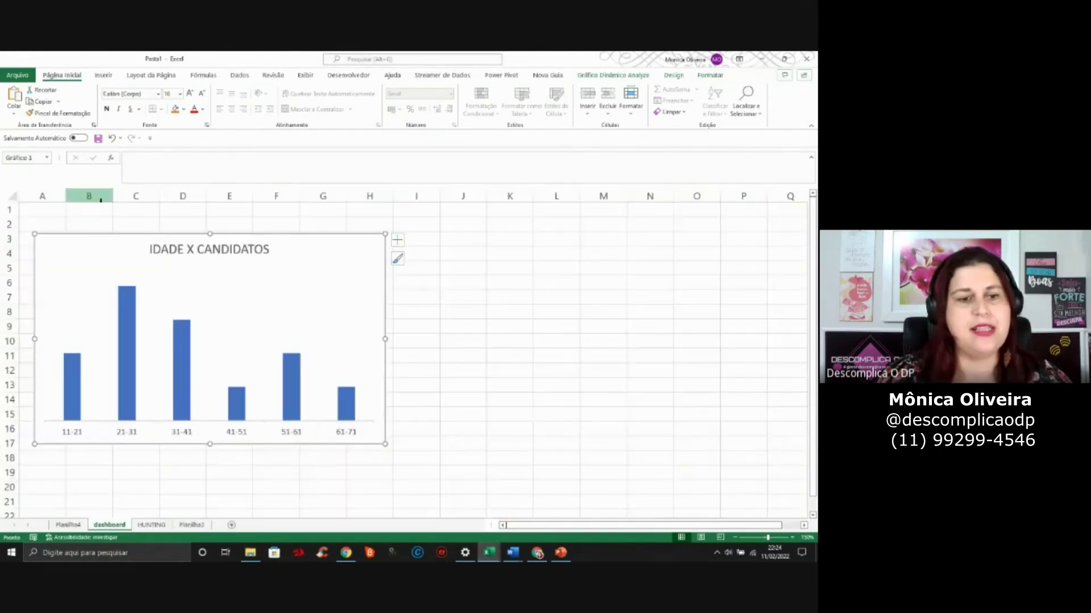
pyautogui.click(199, 250)
# Leave title editing and drag the IDADE X CANDIDATOS chart up and right to about B2:H16
pyautogui.click(199, 250)
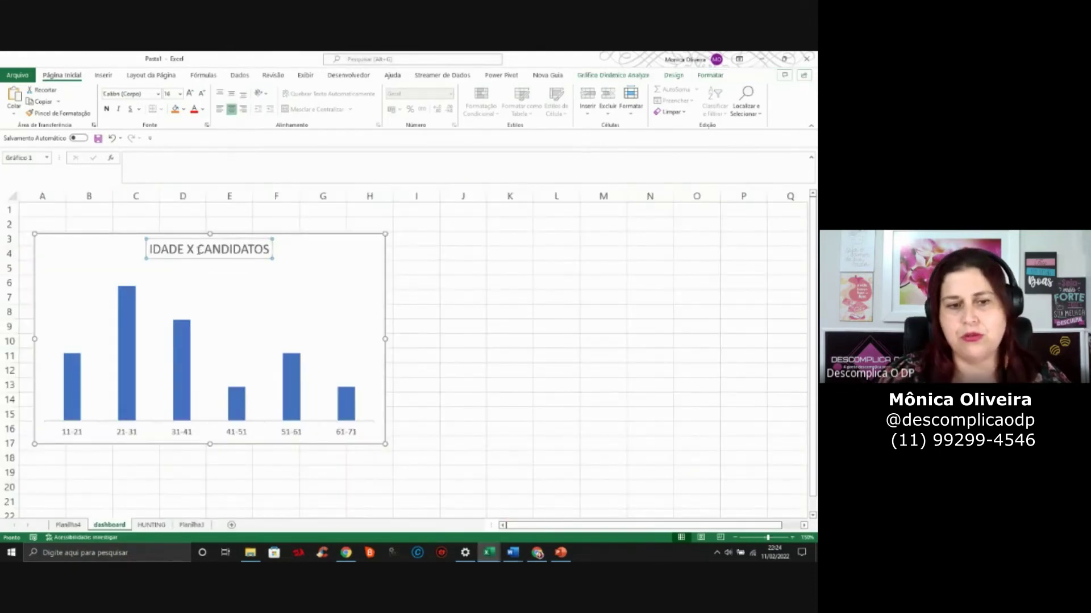
pyautogui.doubleClick(199, 250)
pyautogui.click(198, 250)
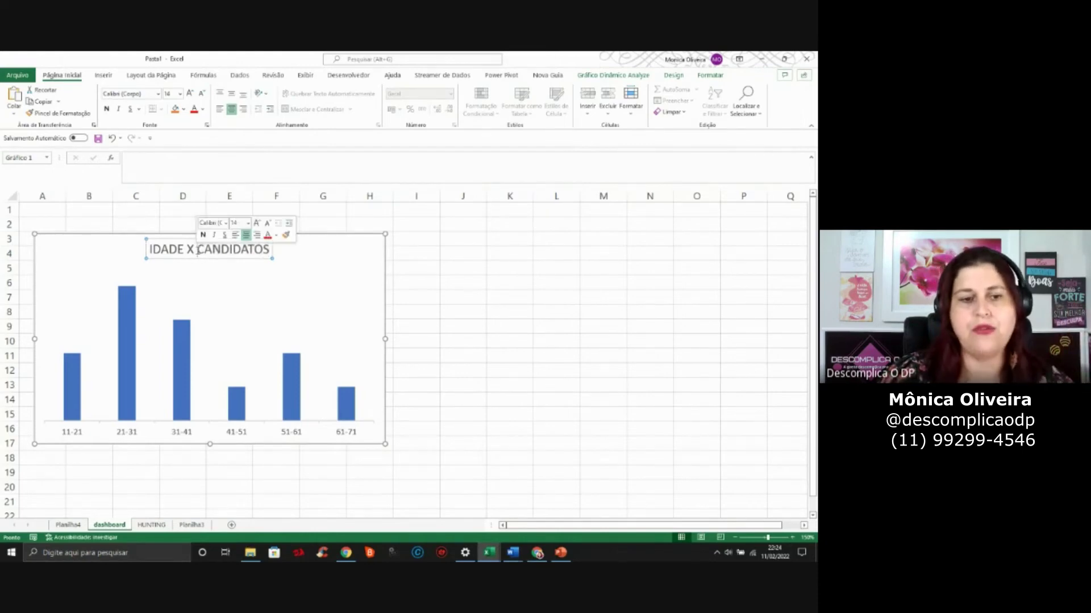
pyautogui.doubleClick(197, 251)
pyautogui.click(164, 221)
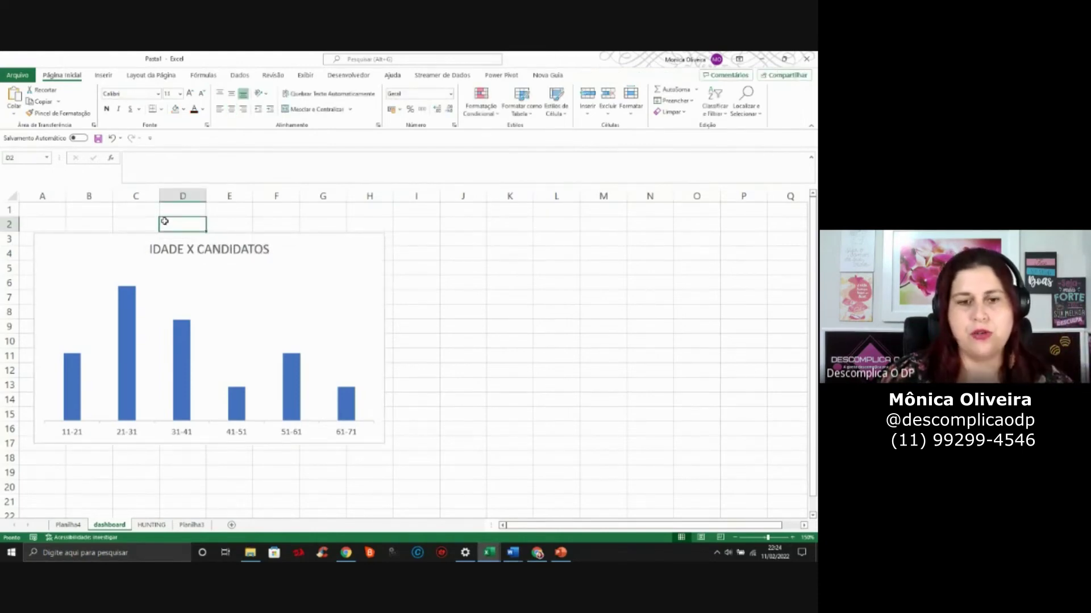
pyautogui.click(505, 361)
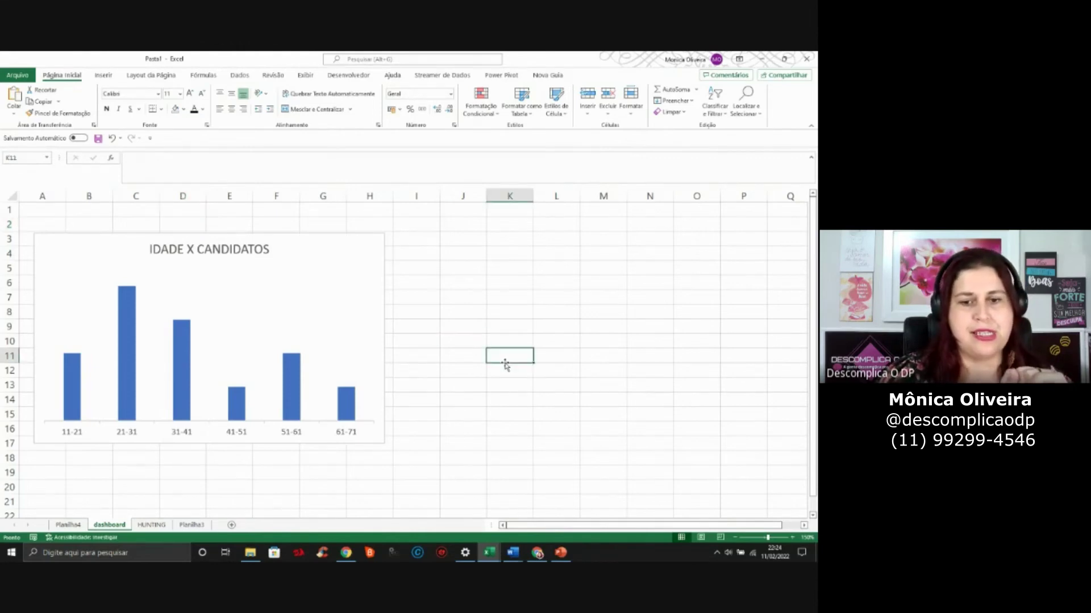
pyautogui.click(469, 211)
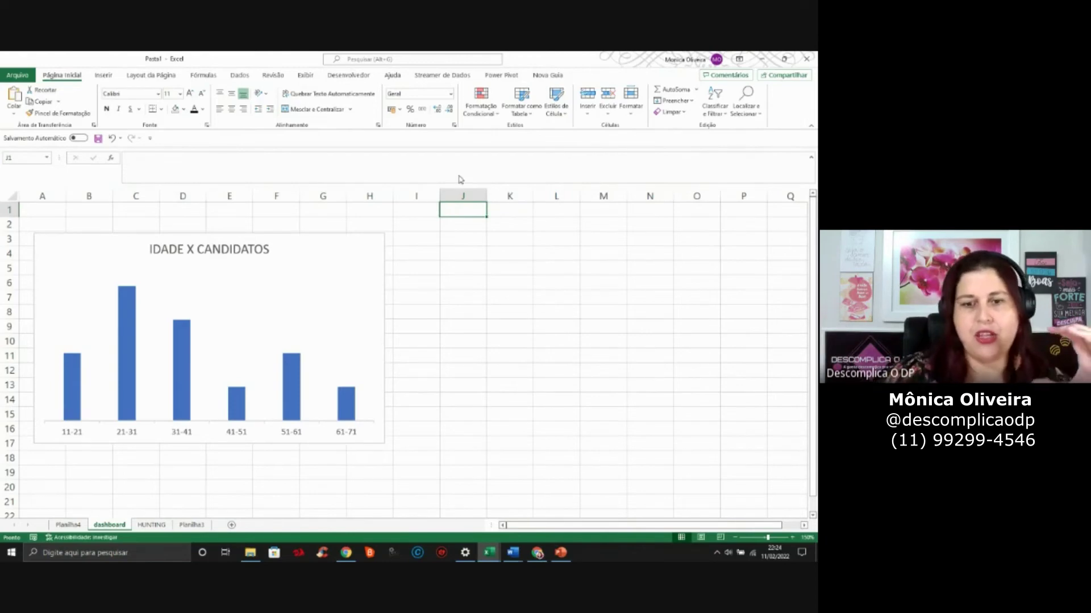
pyautogui.moveTo(351, 246)
pyautogui.mouseDown()
pyautogui.moveTo(343, 234)
pyautogui.moveTo(382, 229)
pyautogui.moveTo(358, 237)
pyautogui.mouseUp()
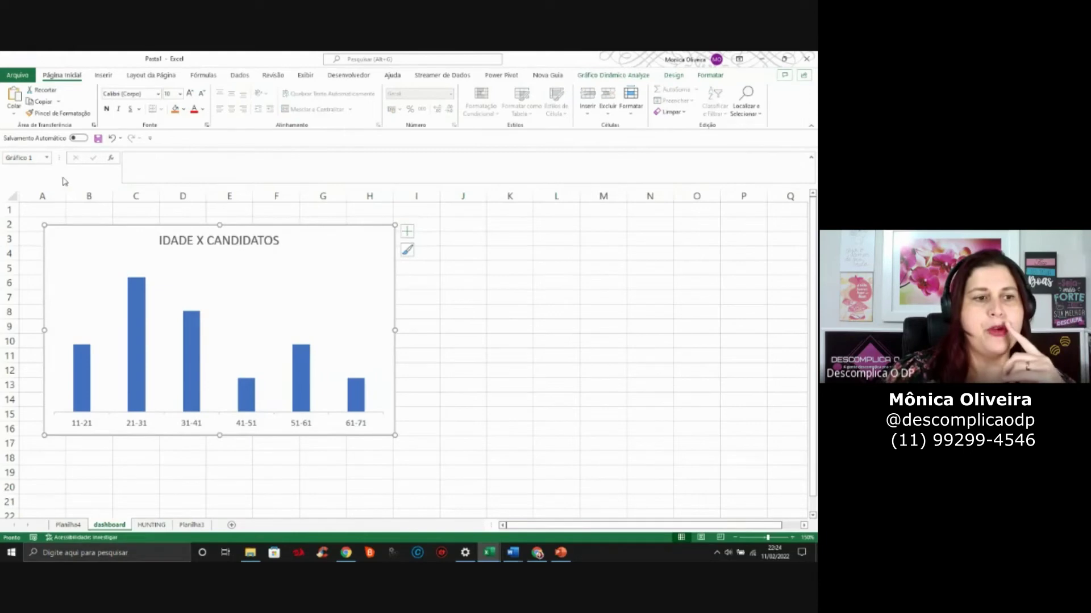
pyautogui.click(8, 195)
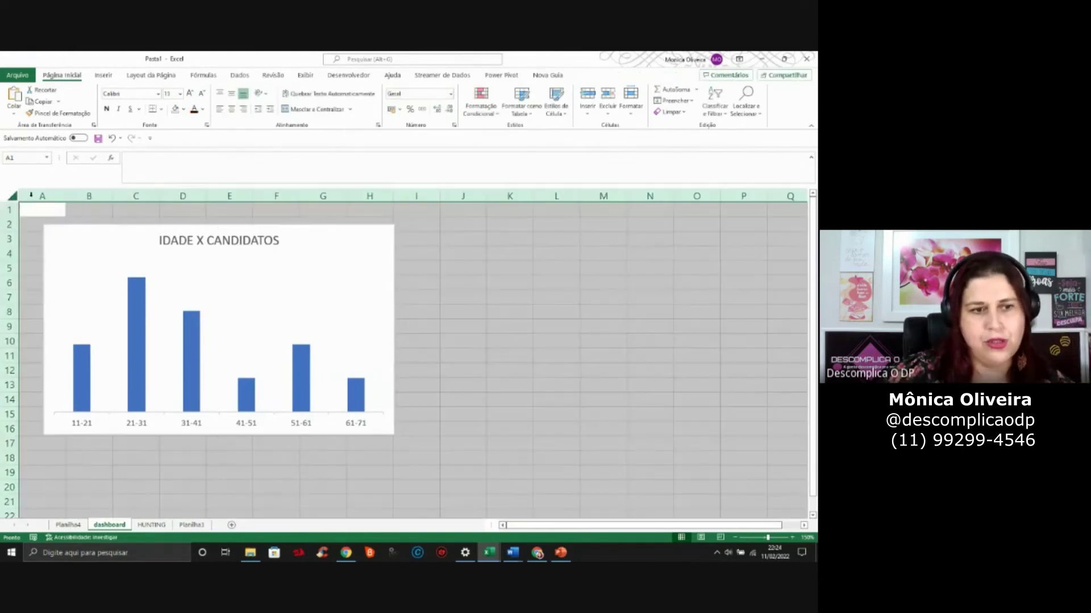
pyautogui.moveTo(68, 196); pyautogui.dragTo(38, 201)
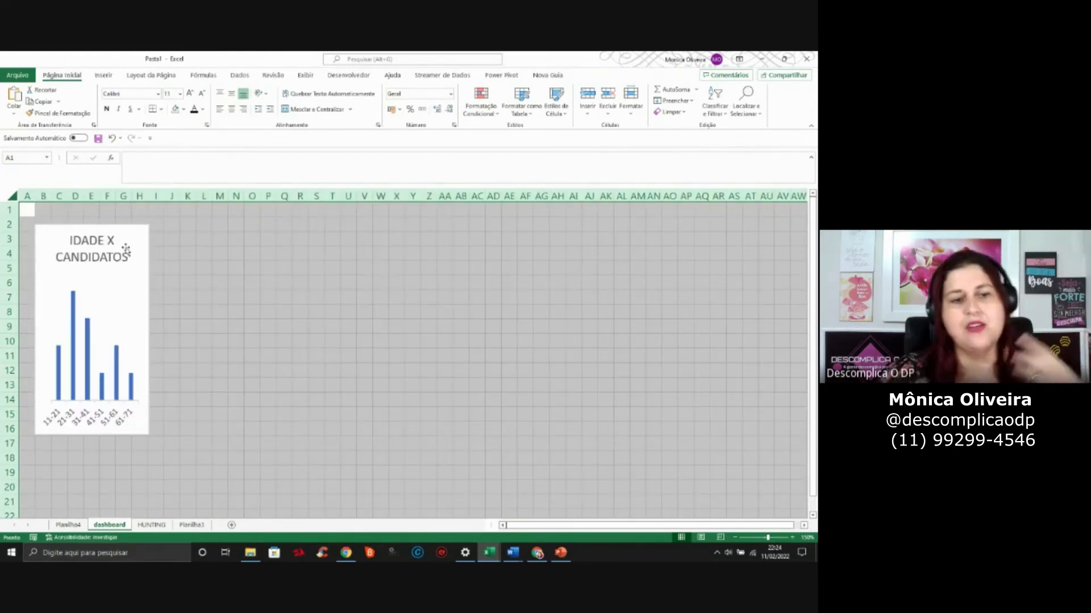
pyautogui.click(134, 227)
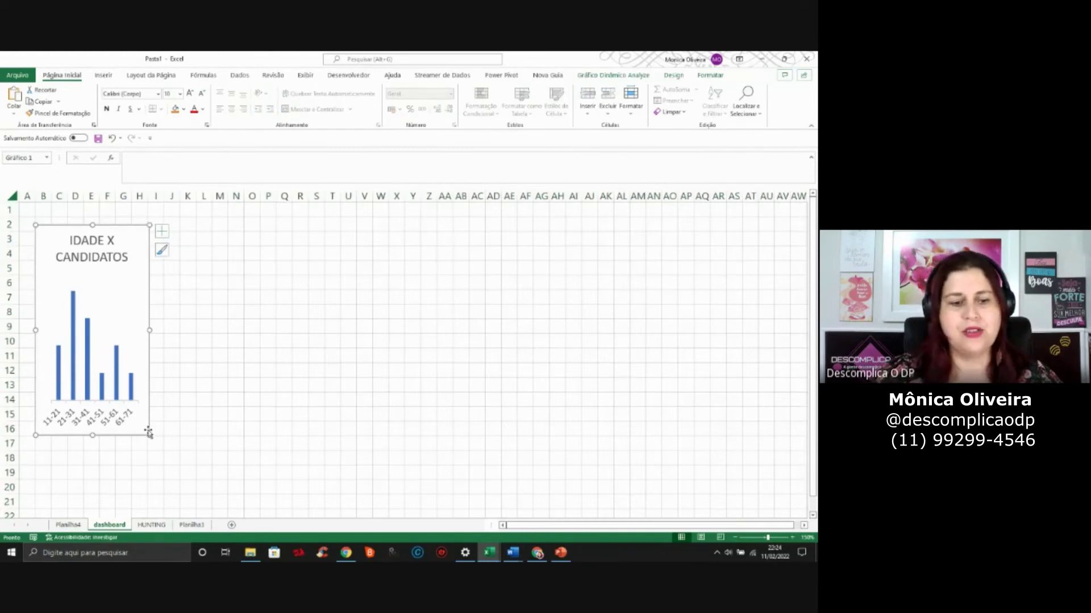
pyautogui.moveTo(148, 436); pyautogui.dragTo(360, 452)
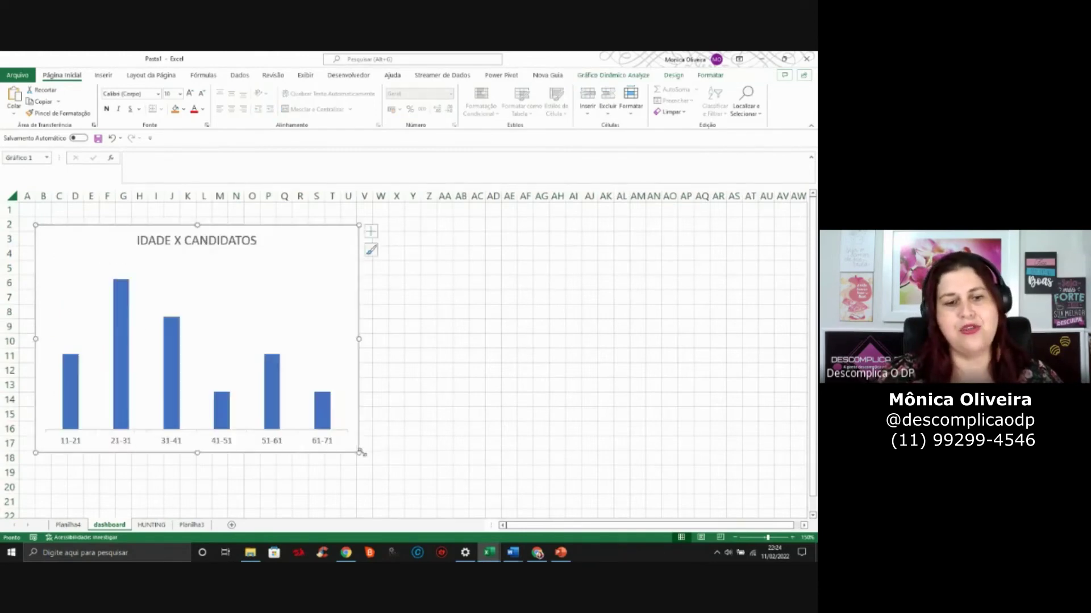
pyautogui.click(541, 224)
pyautogui.click(318, 231)
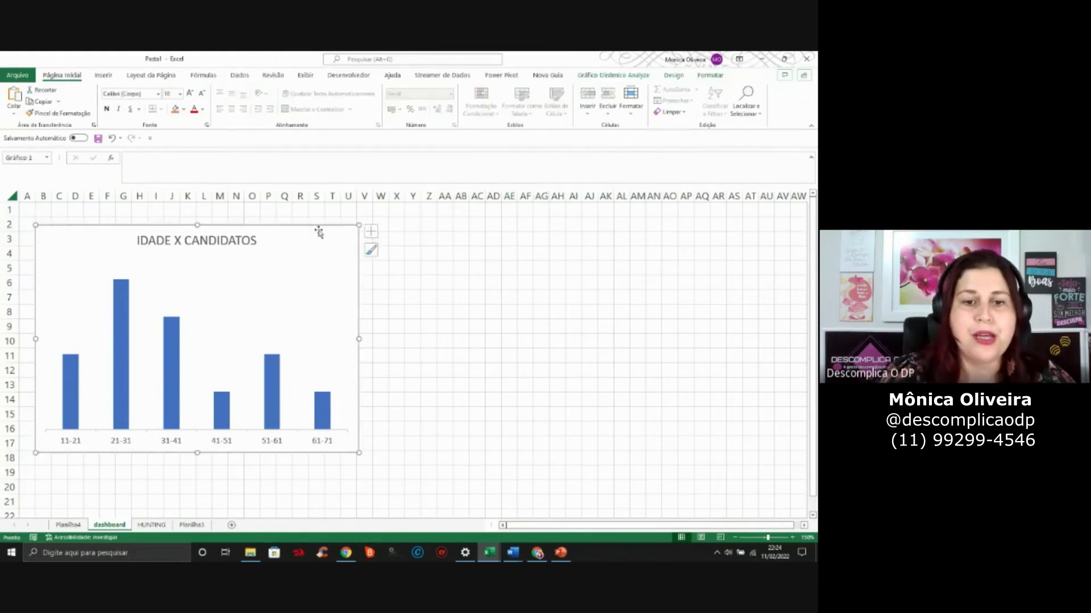
pyautogui.moveTo(318, 230); pyautogui.dragTo(318, 223)
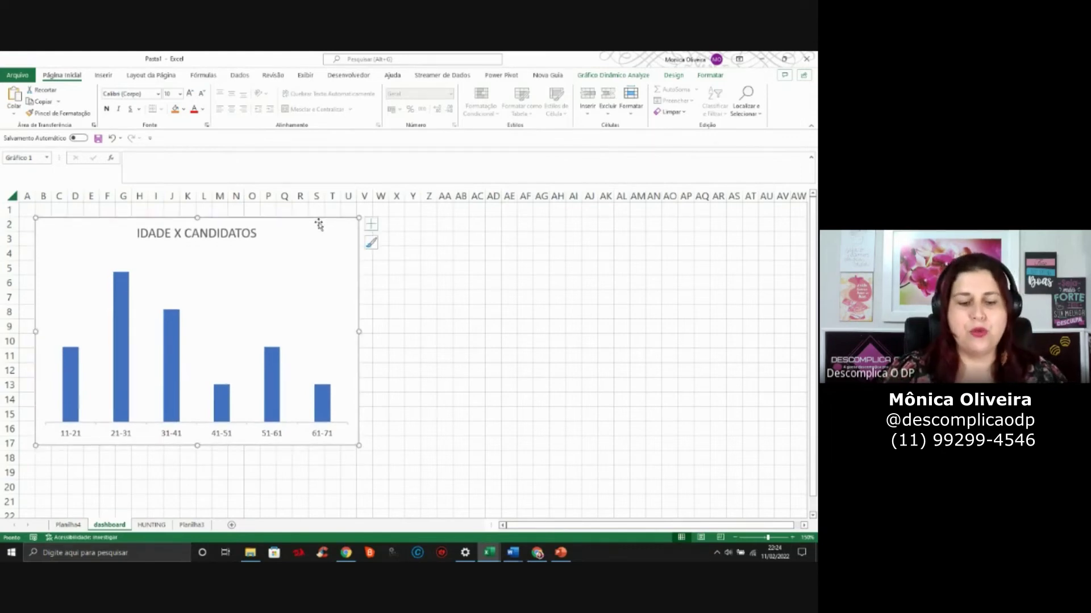
pyautogui.click(458, 325)
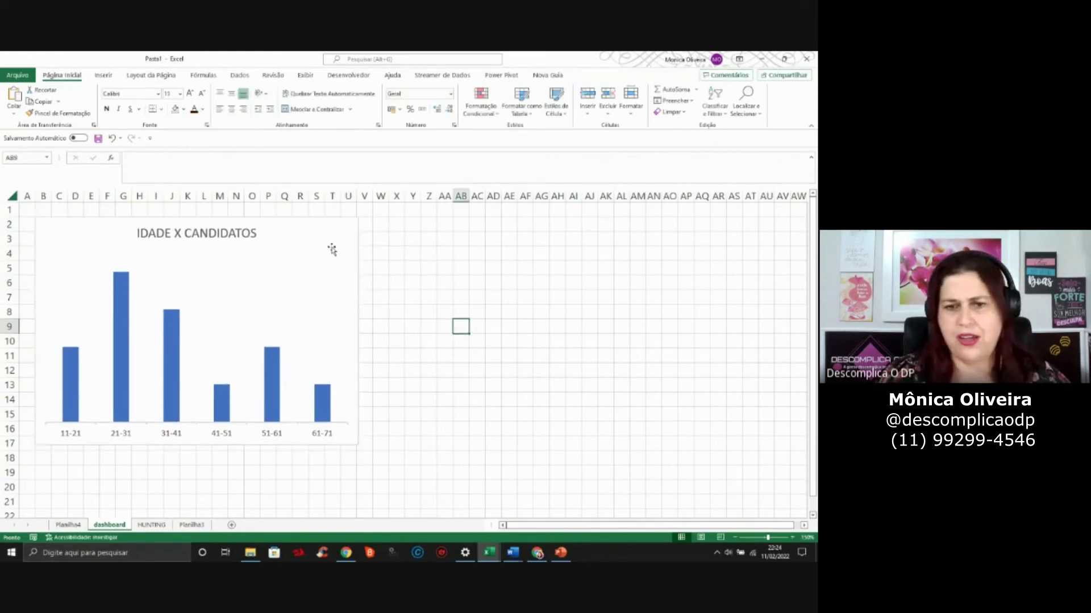
pyautogui.click(346, 228)
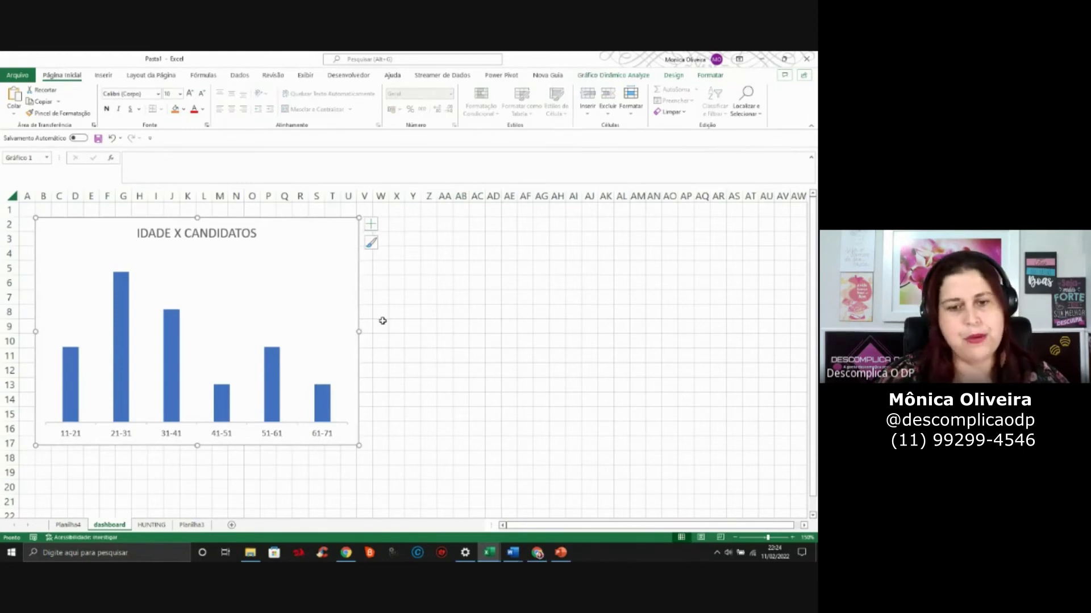
pyautogui.moveTo(363, 331); pyautogui.dragTo(361, 332)
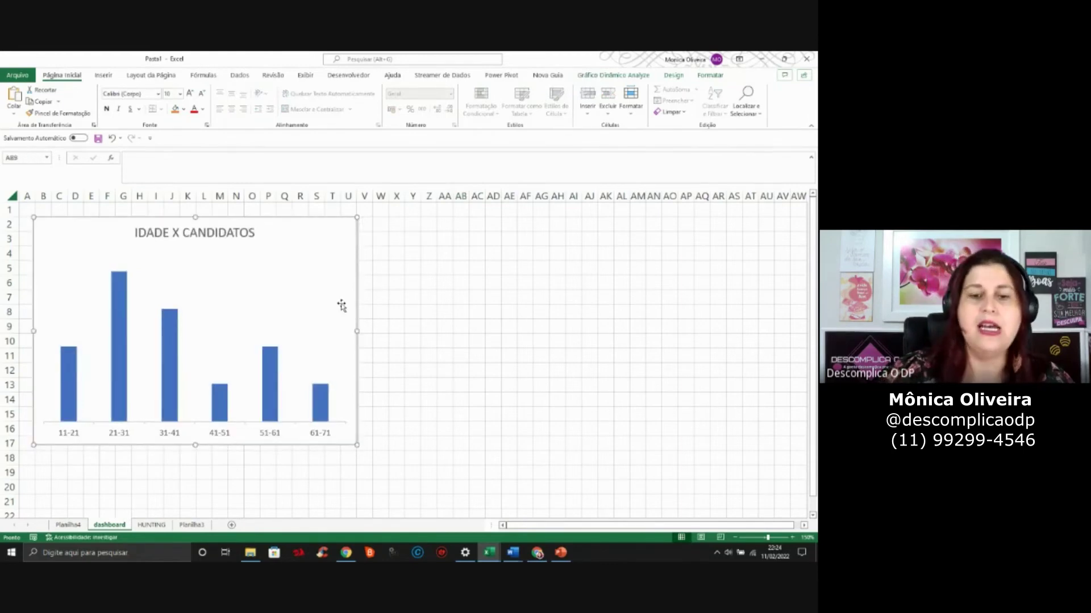
pyautogui.hotkey('ctrl', 'z')
pyautogui.click(341, 304)
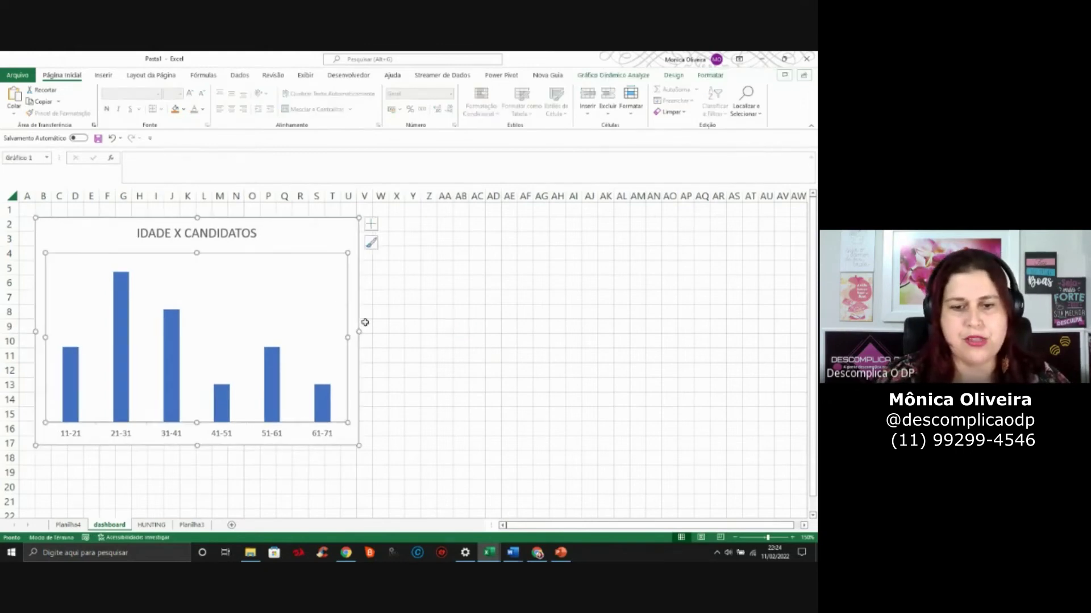
# Add Rótulos de Dados showing counts 2, 4, 3, 1, 2 and 1 above the age-band bars
pyautogui.click(425, 331)
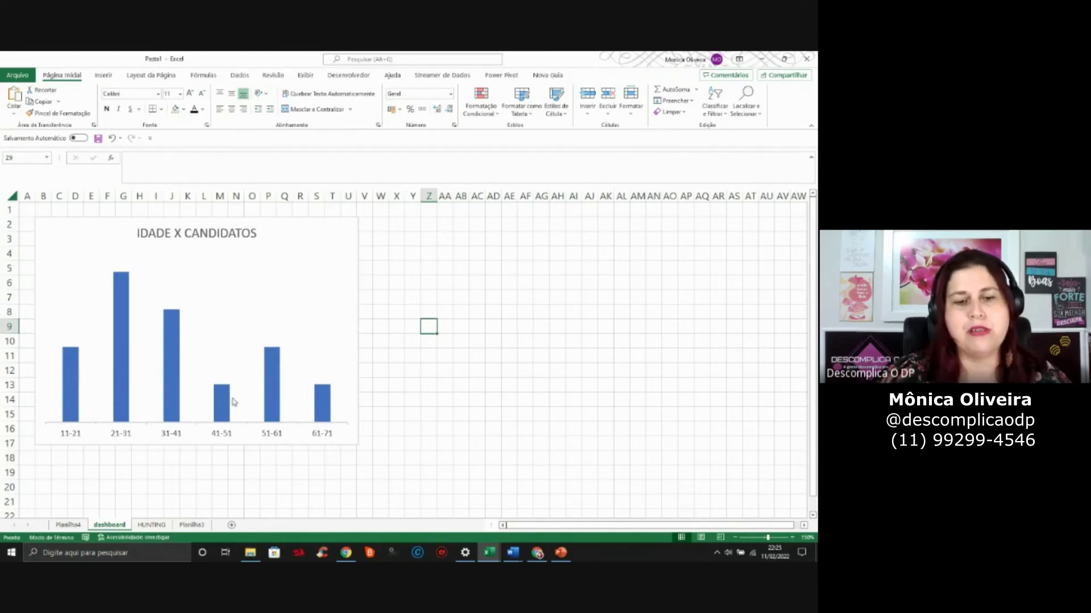
pyautogui.click(329, 271)
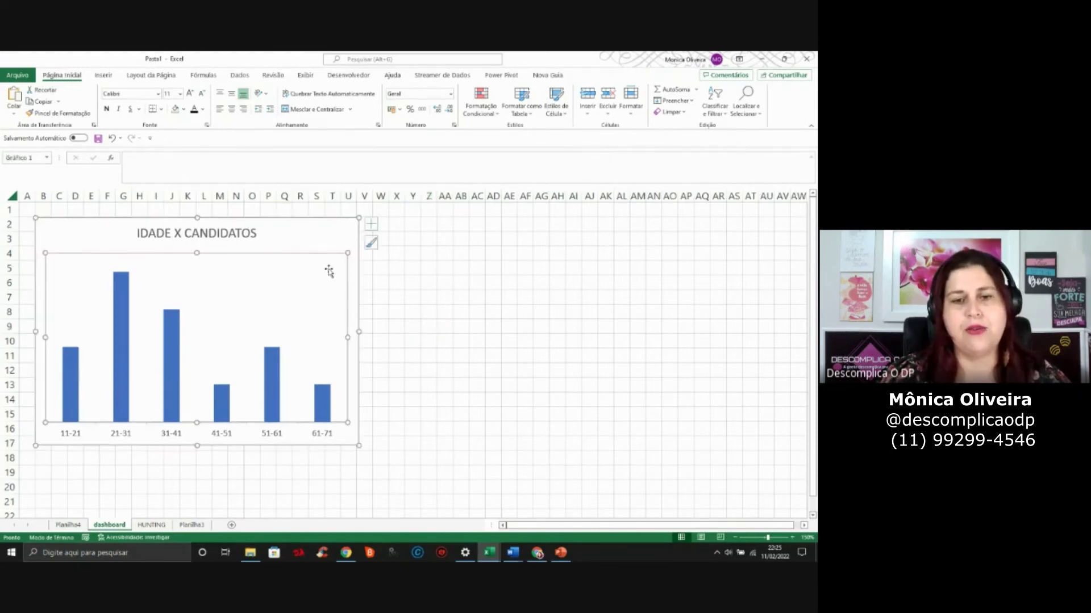
pyautogui.click(371, 226)
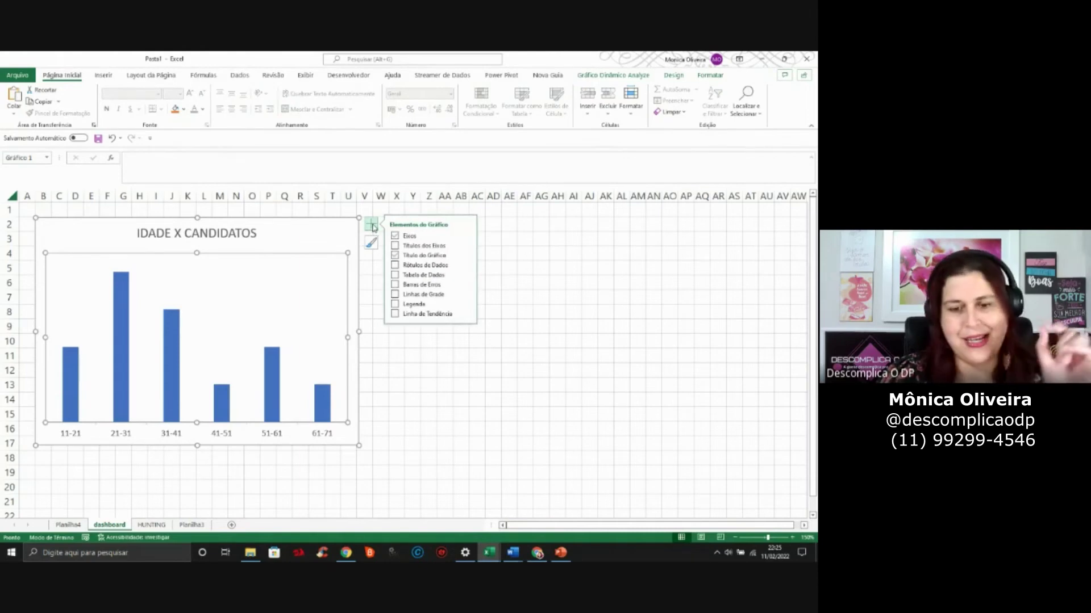
pyautogui.click(395, 265)
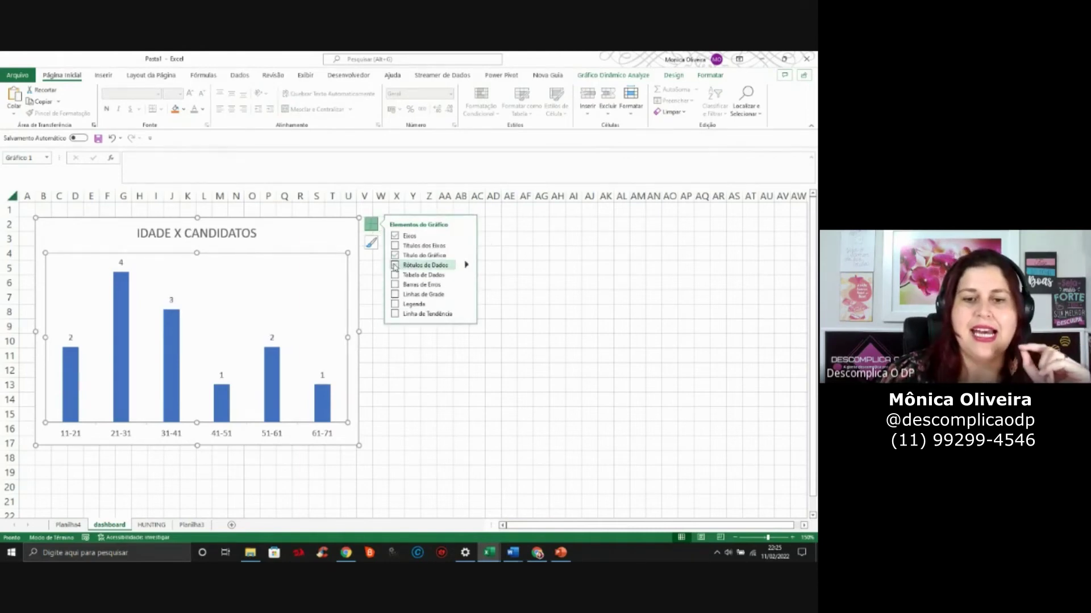
pyautogui.click(465, 265)
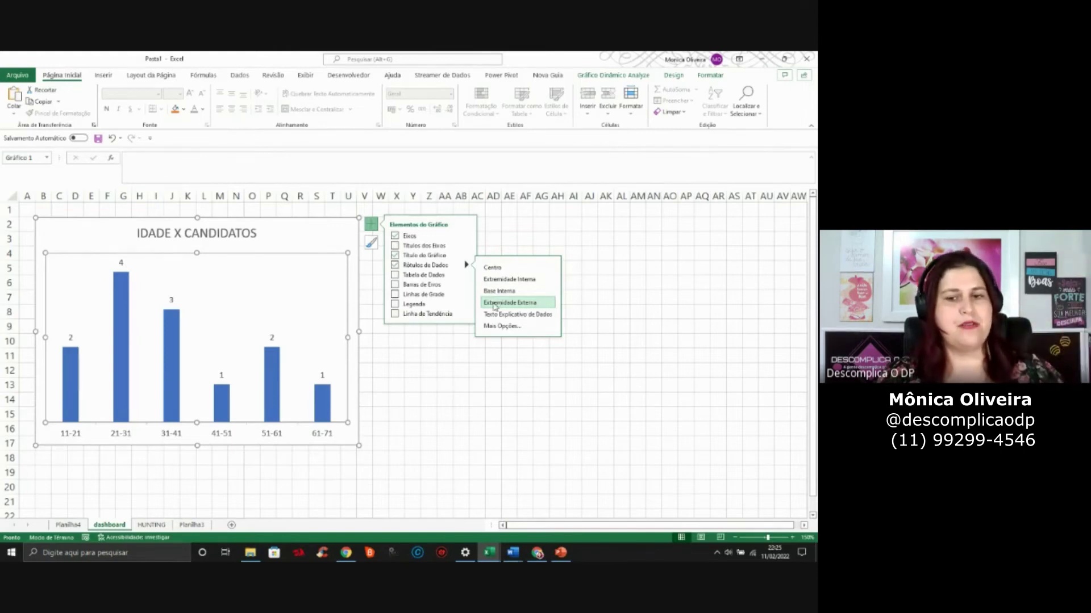
pyautogui.click(418, 400)
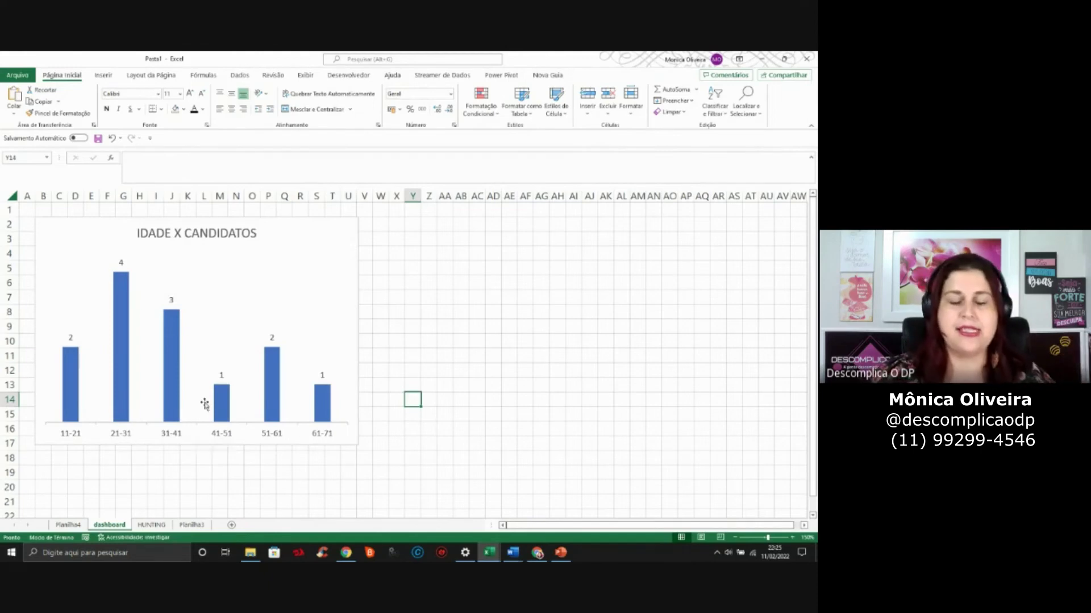
pyautogui.click(127, 362)
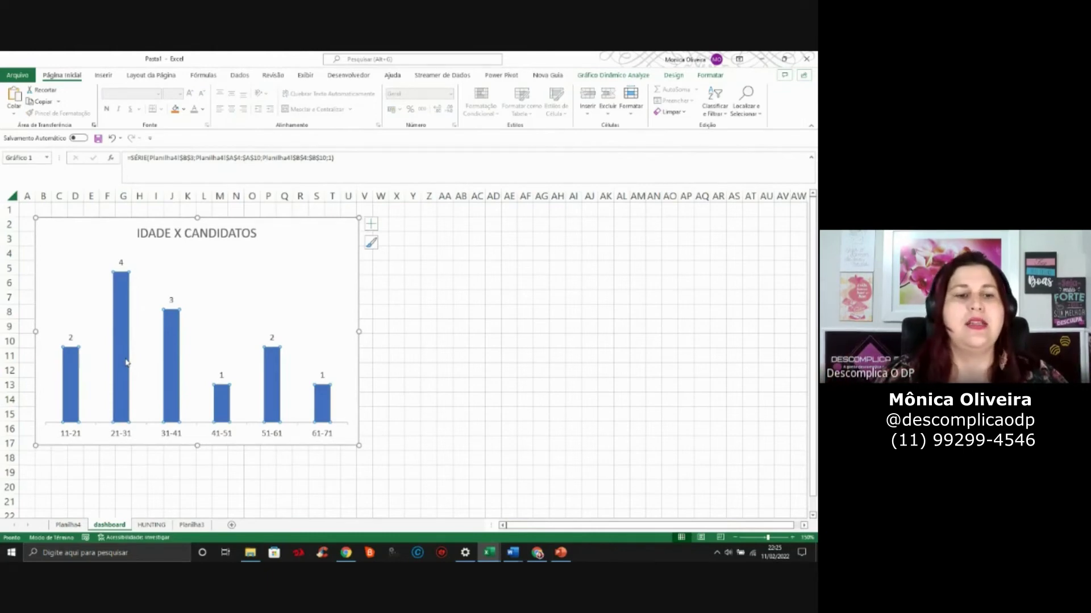
# Set the bar series gap width (Largura do Espaçamento) to 50% to widen the columns
pyautogui.rightClick(124, 362)
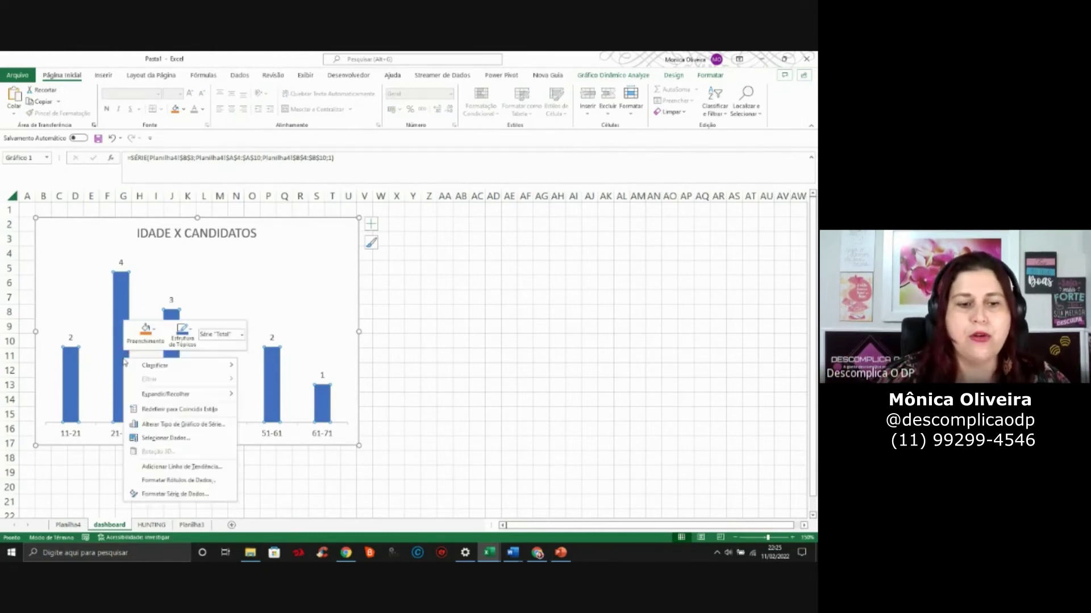
pyautogui.click(169, 494)
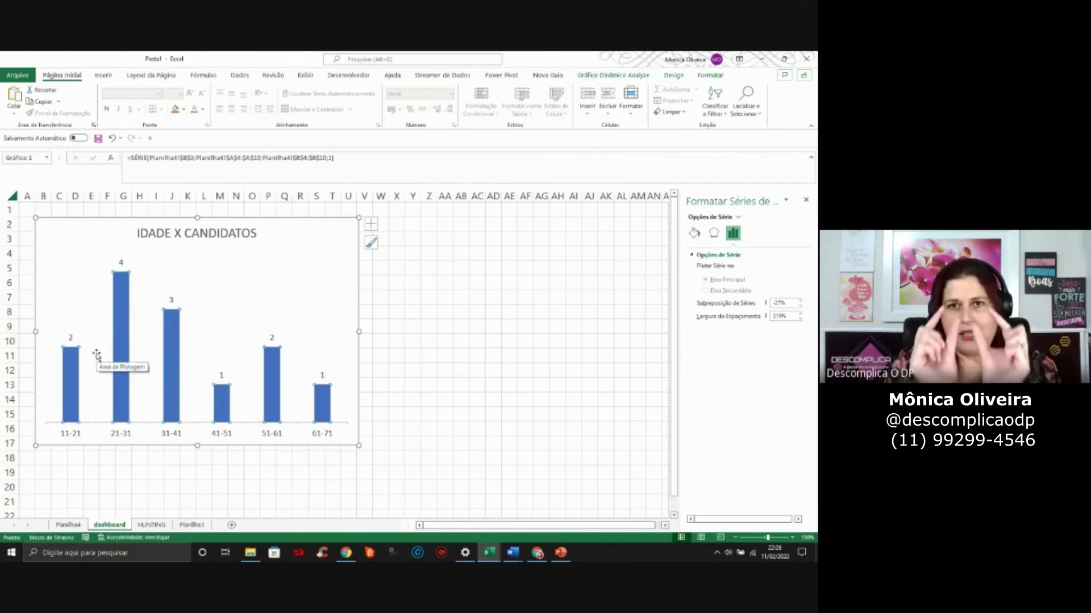
pyautogui.click(789, 316)
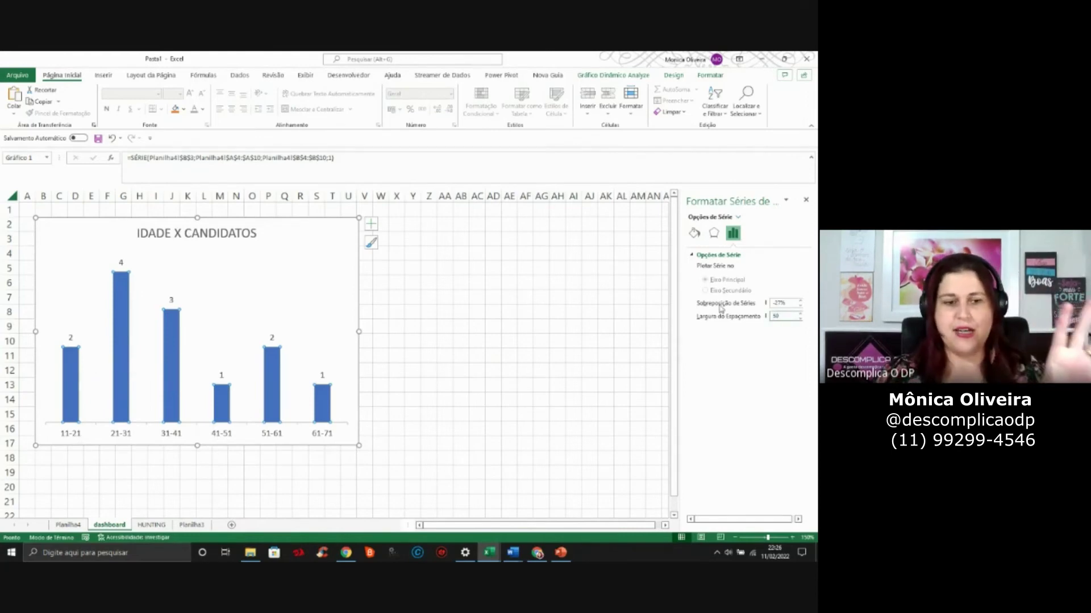
pyautogui.press('Return')
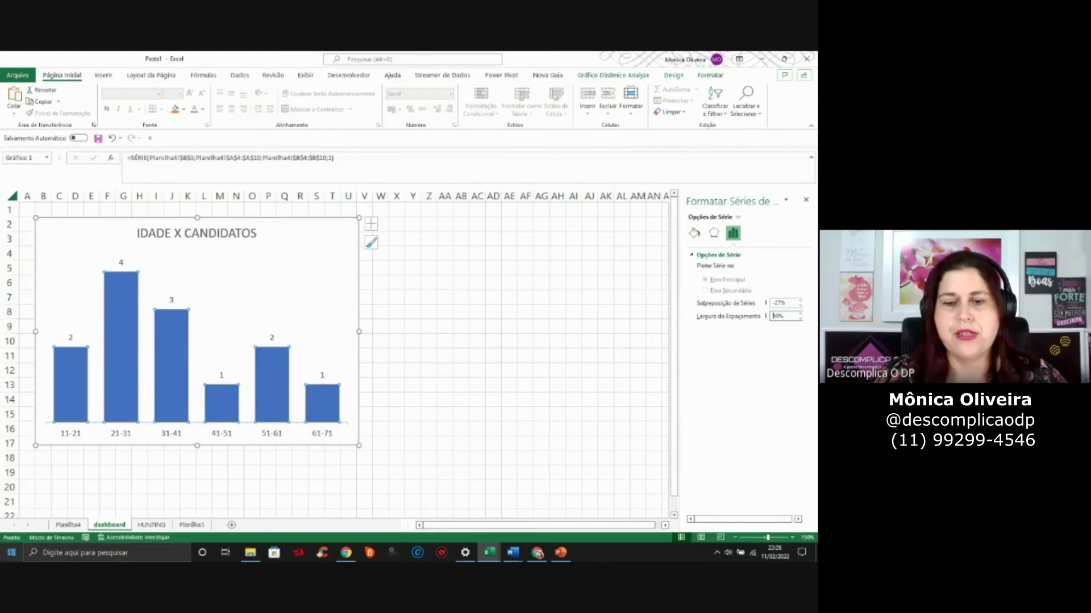
# Fill the bars with a solid magenta custom colour and close the formatting pane
pyautogui.click(694, 233)
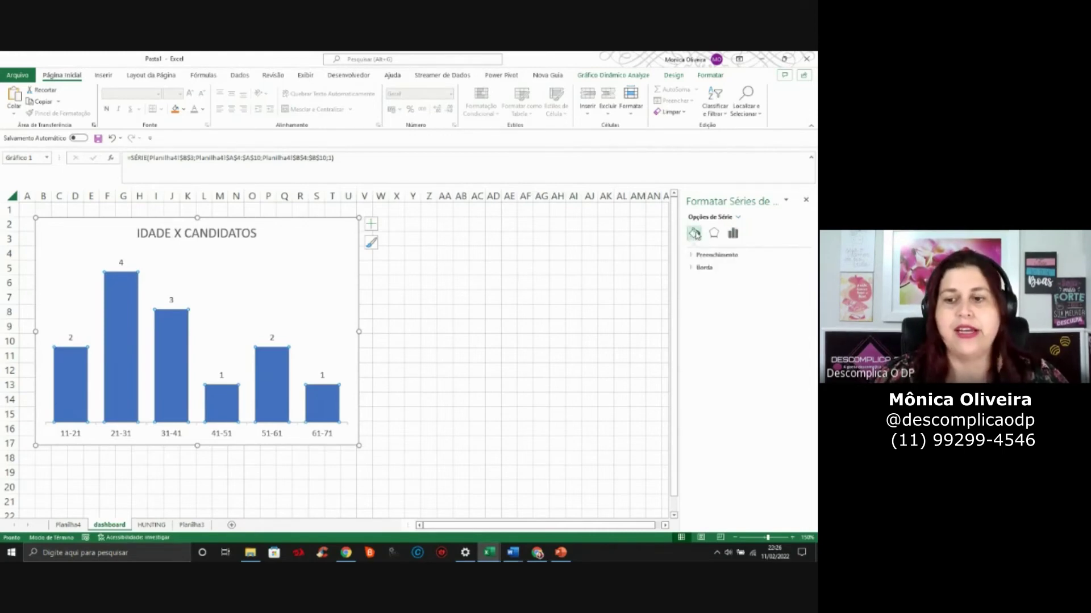
pyautogui.click(710, 257)
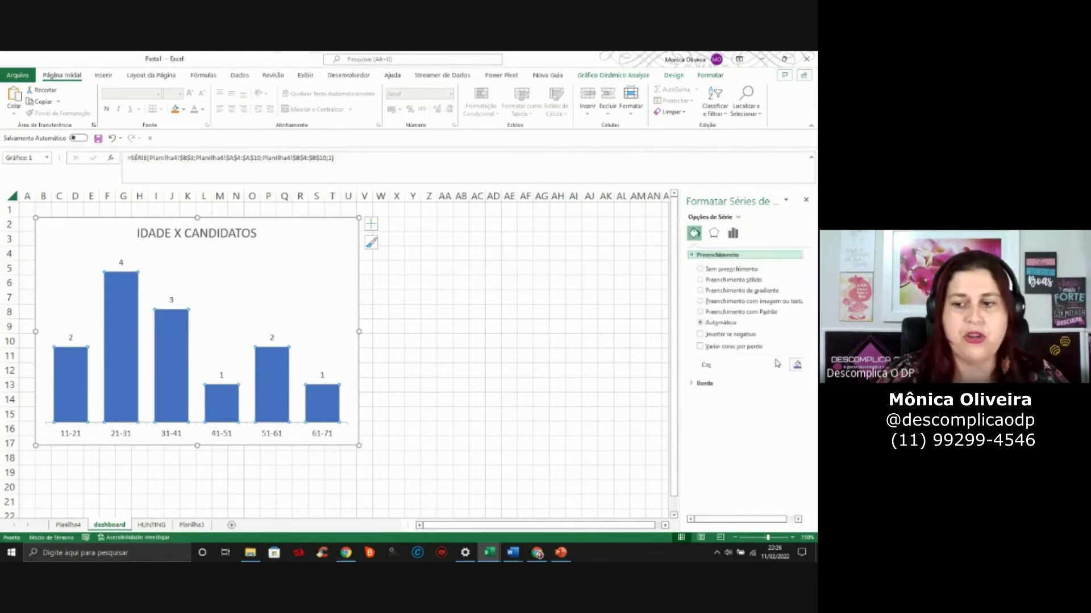
pyautogui.click(798, 365)
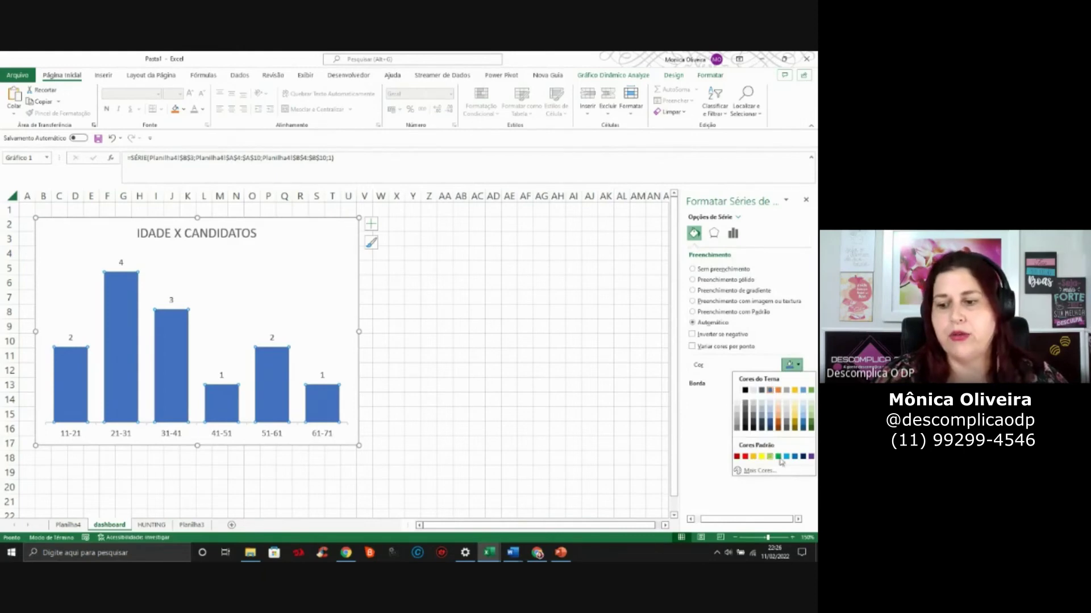
pyautogui.click(759, 471)
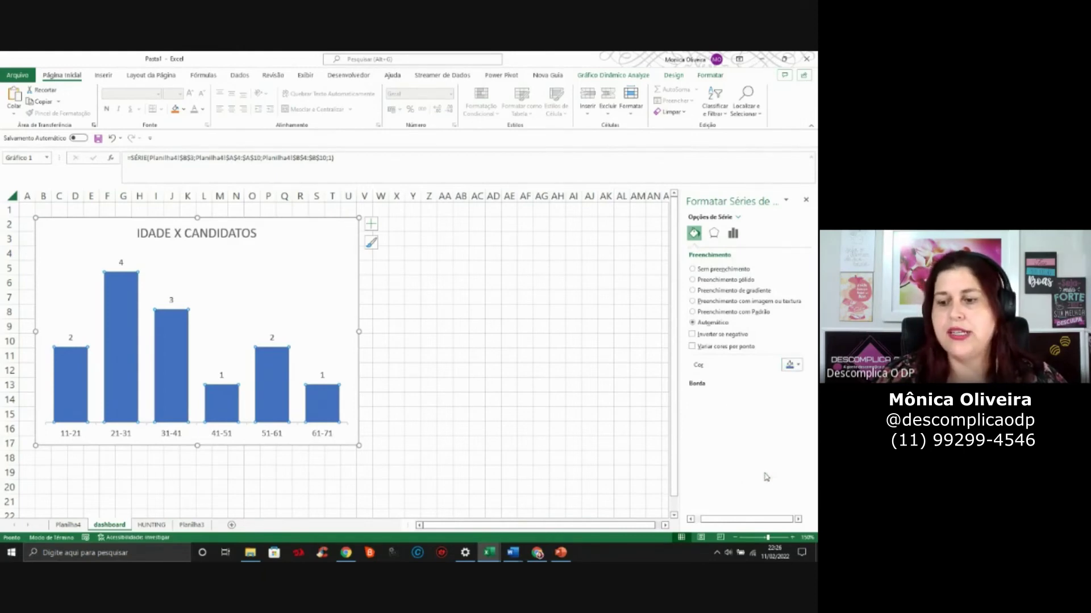
pyautogui.click(635, 184)
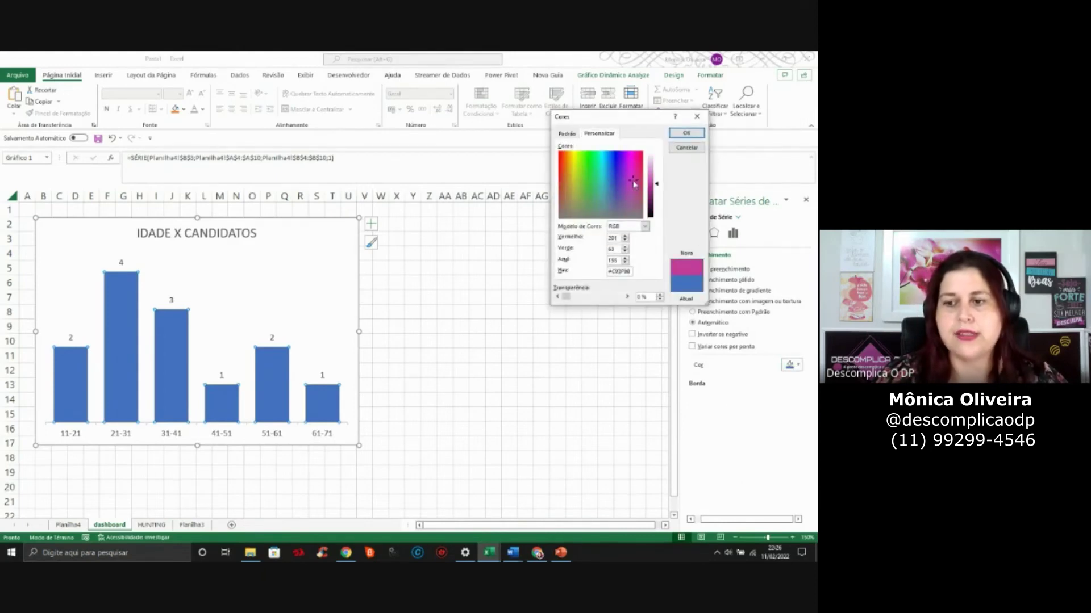
pyautogui.click(686, 132)
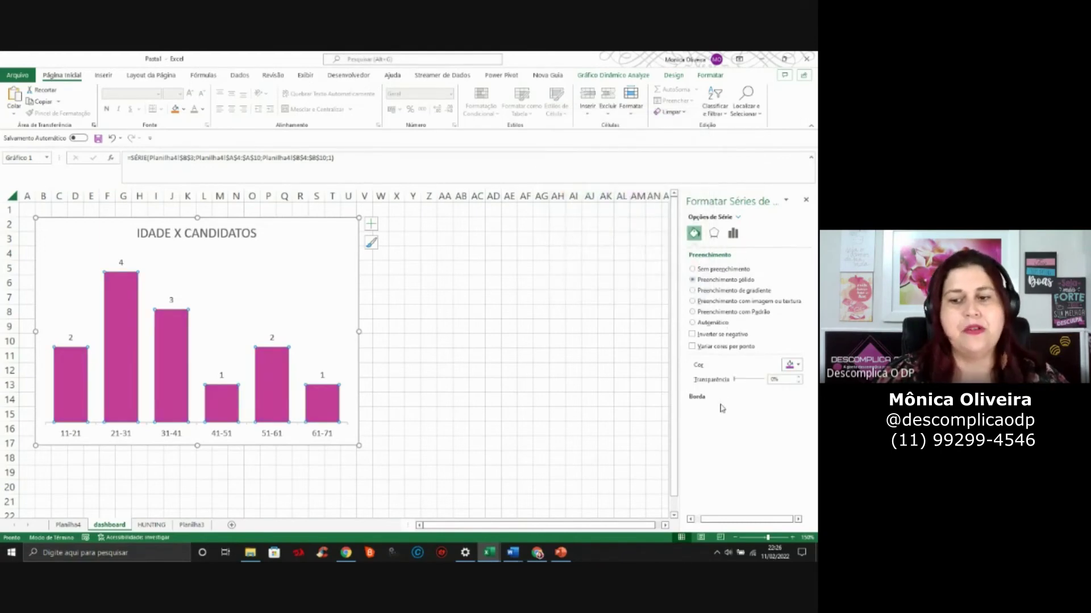
pyautogui.click(476, 313)
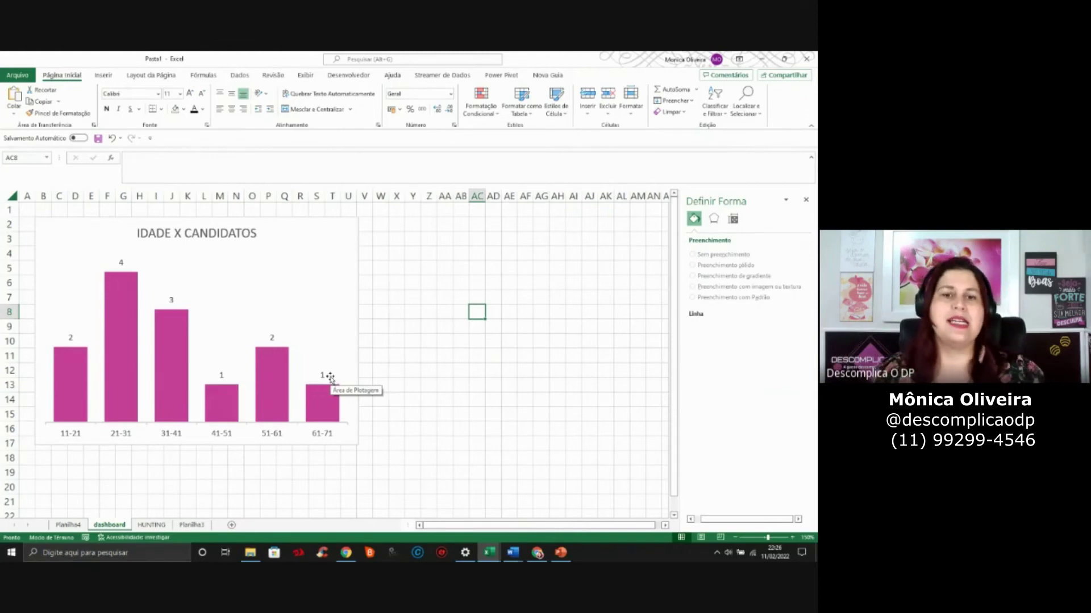
pyautogui.click(524, 371)
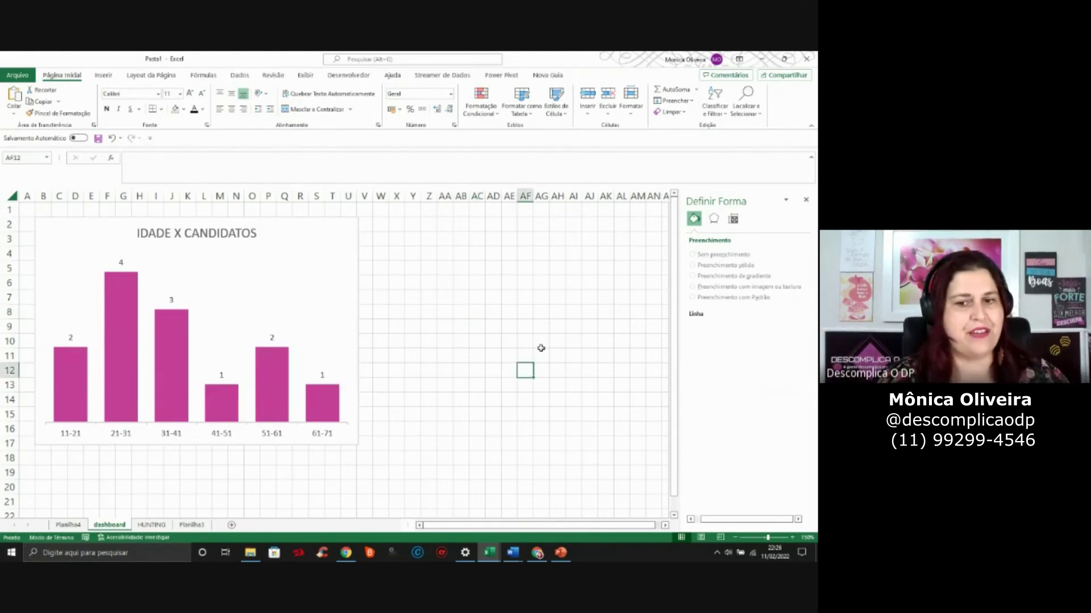
pyautogui.click(806, 200)
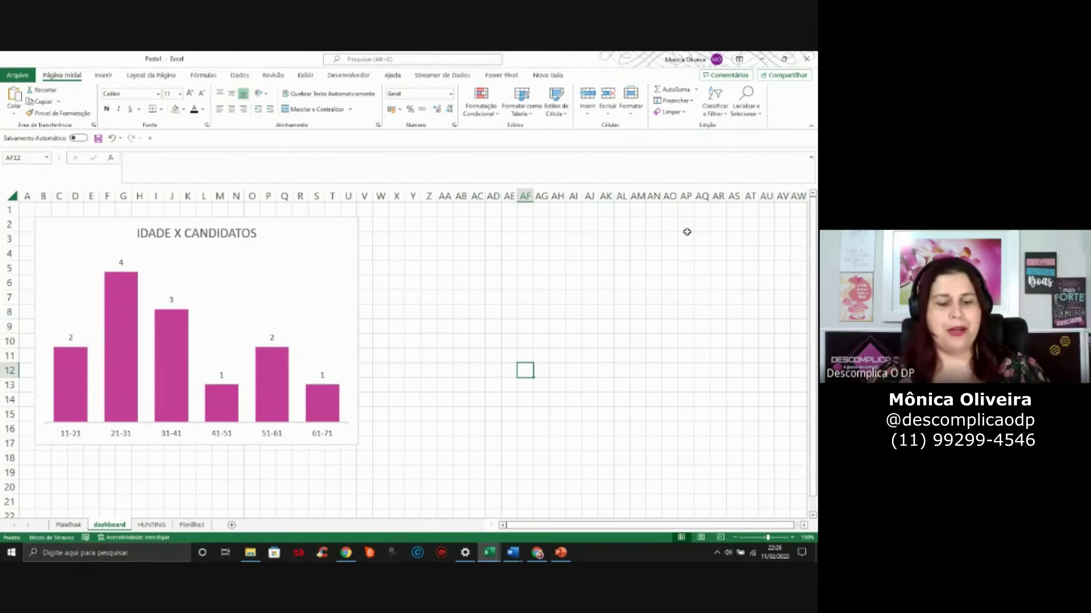
pyautogui.hotkey('alt', 'Tab')
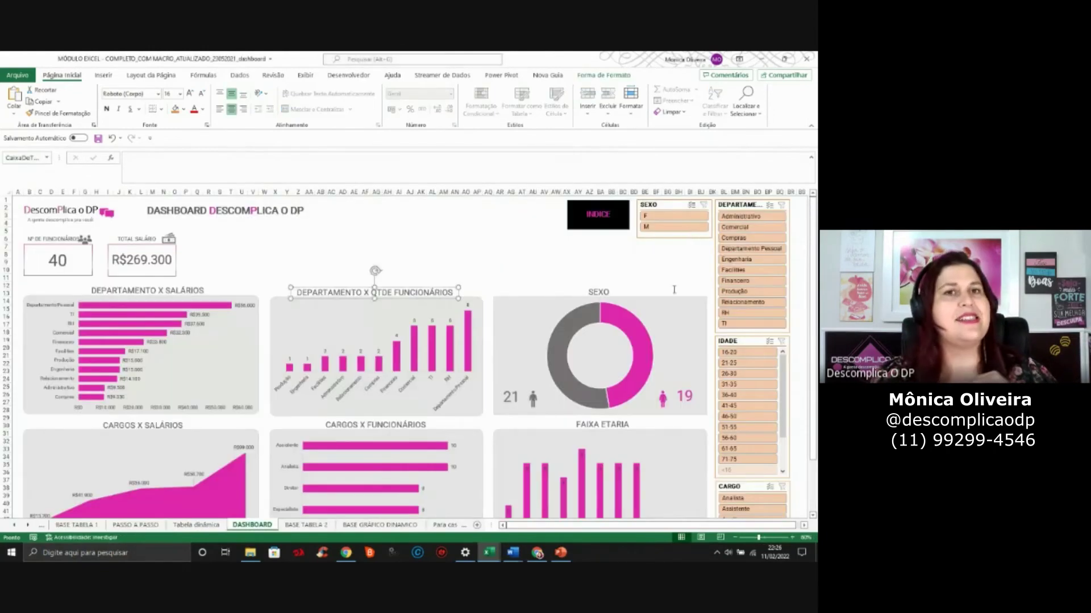
pyautogui.hotkey('alt', 'Tab')
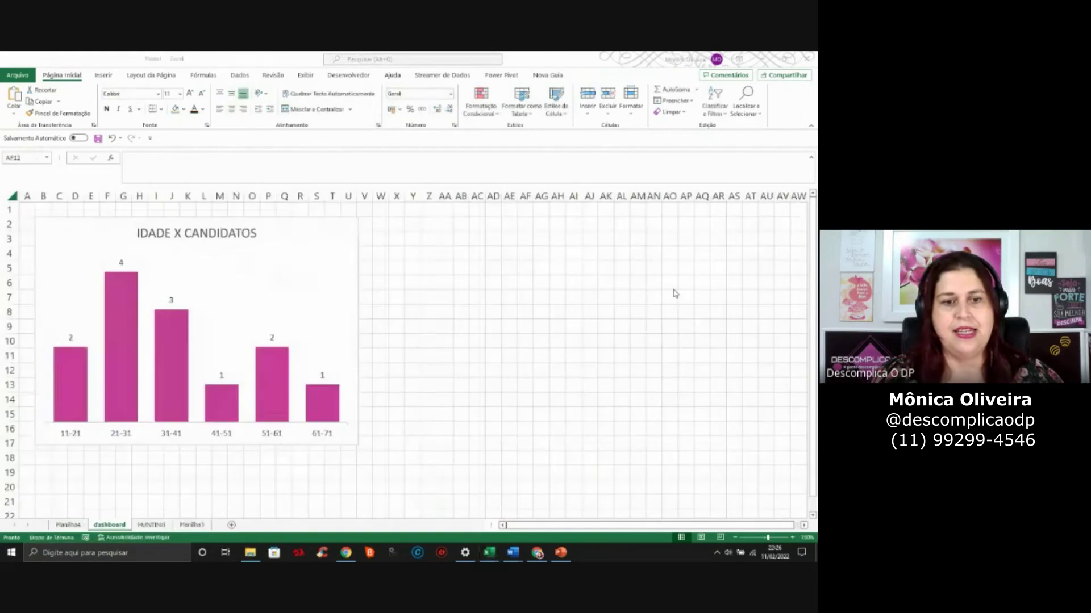
pyautogui.click(342, 269)
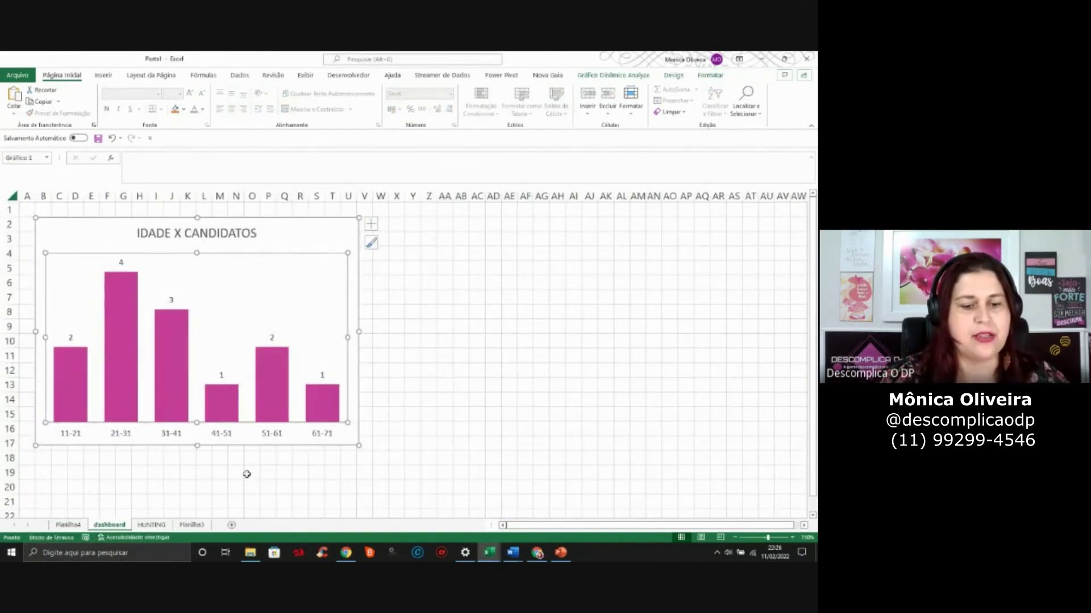
pyautogui.click(332, 234)
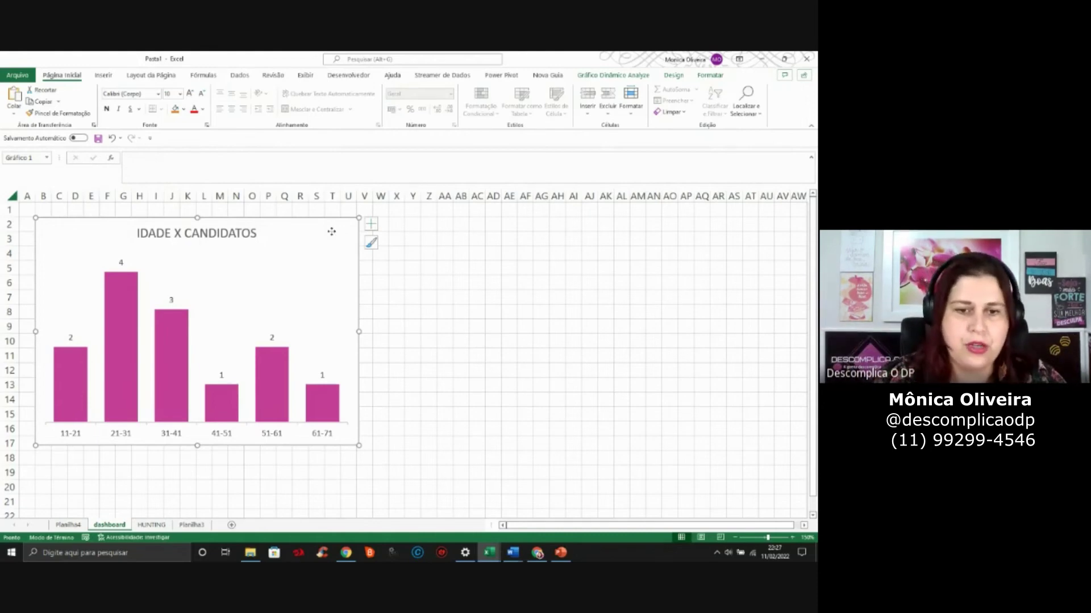
# Save the pink IDADE X CANDIDATOS chart as the chart template 'aula bonus'
pyautogui.rightClick(332, 233)
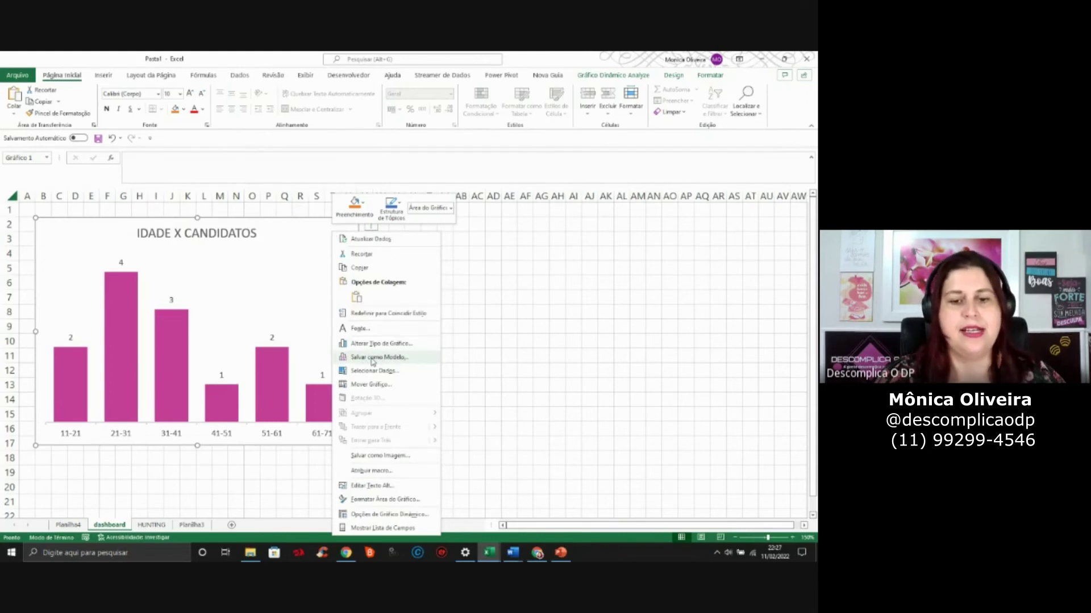
pyautogui.click(373, 358)
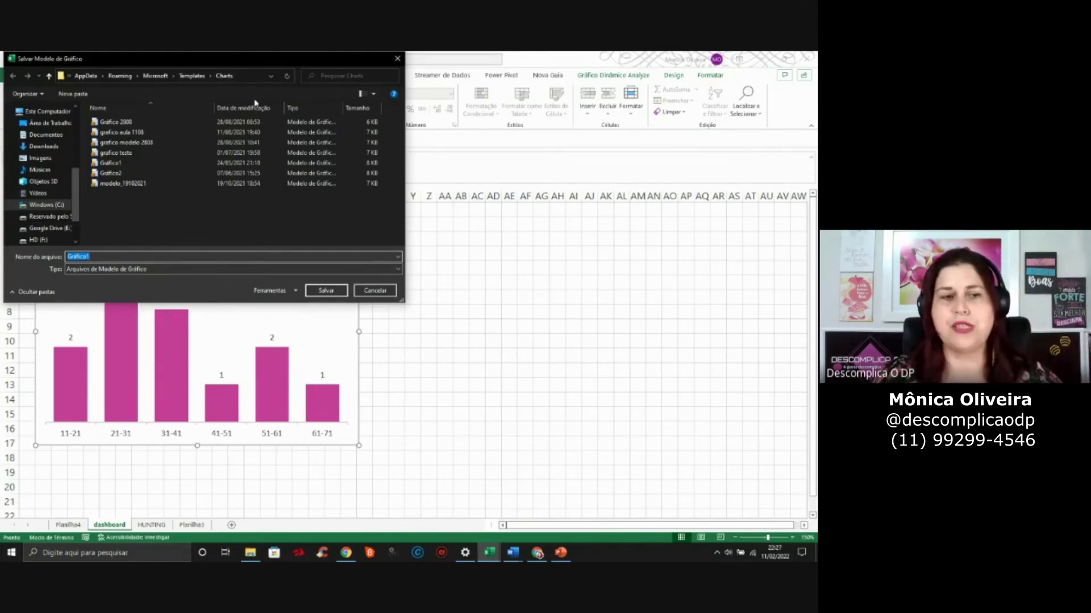
pyautogui.write('aula bonus')
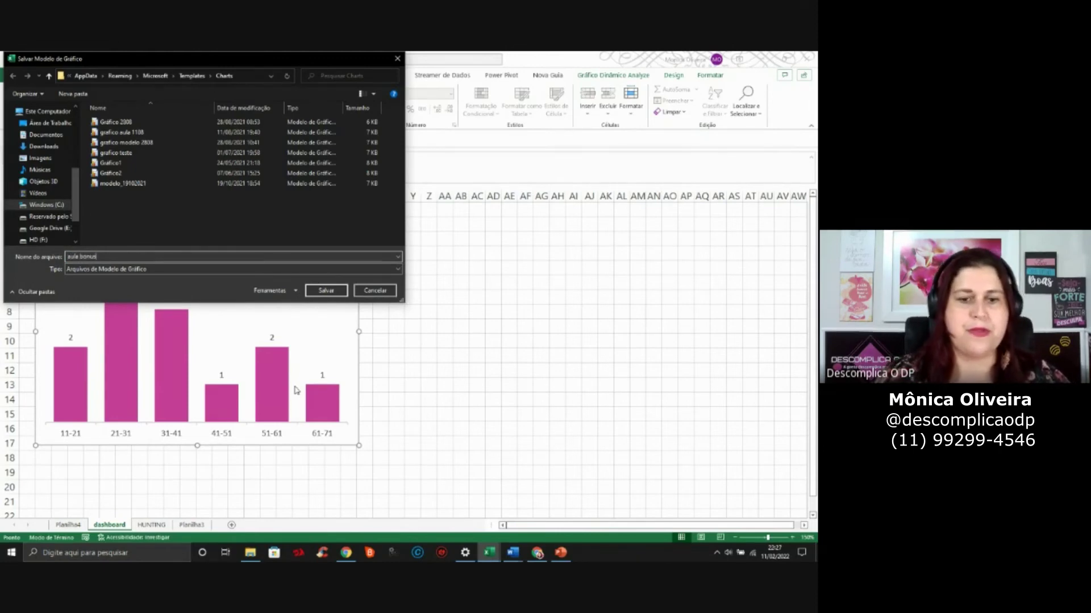
pyautogui.click(327, 292)
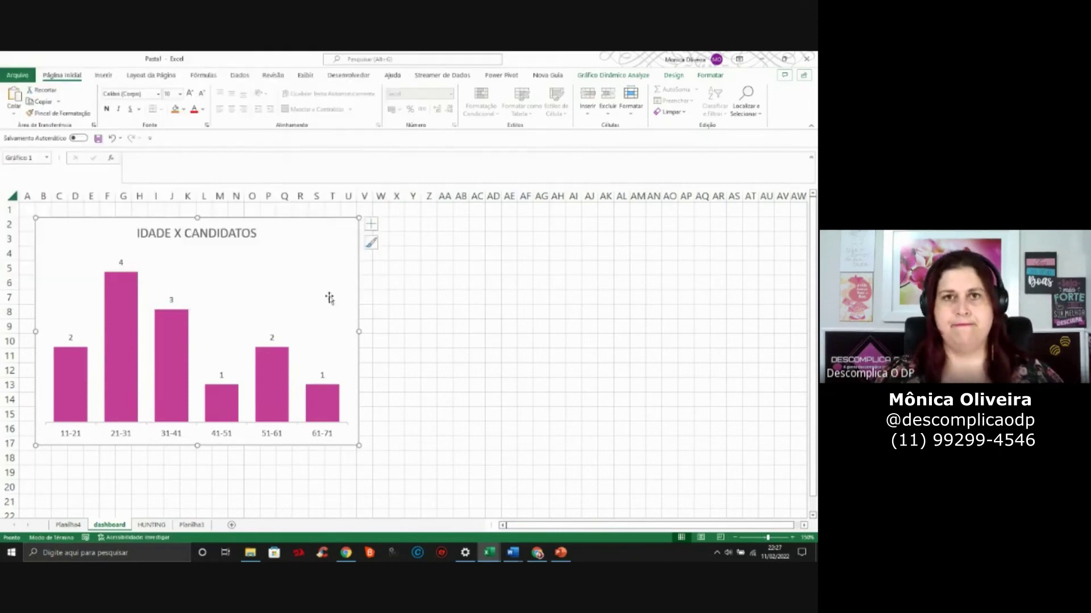
# Select the state pivot table (BA to SP, F3:G8) on Planilha4
pyautogui.click(80, 527)
pyautogui.click(295, 452)
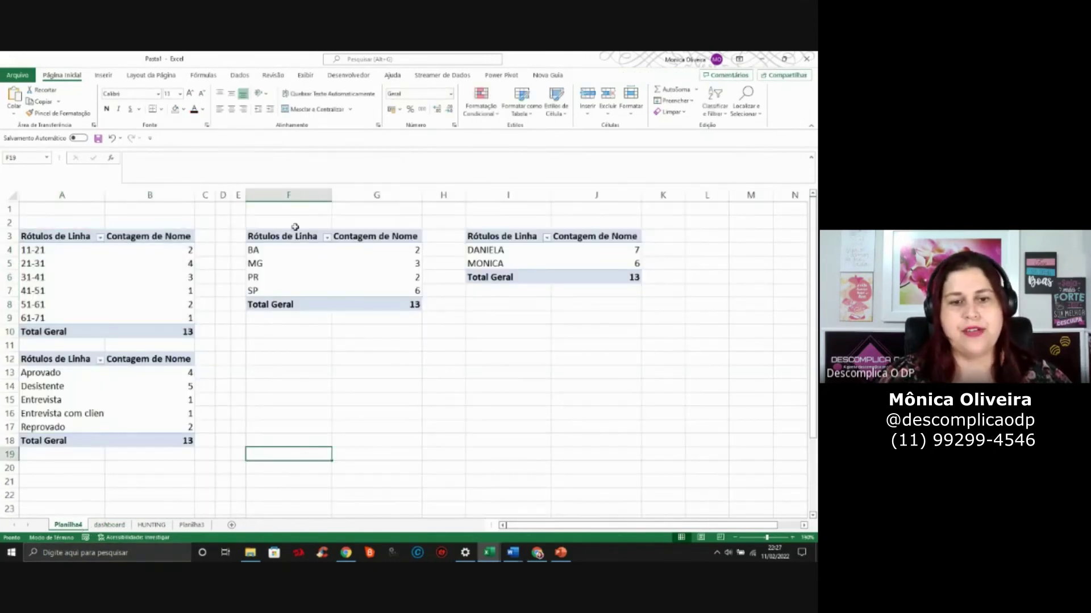
pyautogui.moveTo(295, 237); pyautogui.dragTo(397, 306)
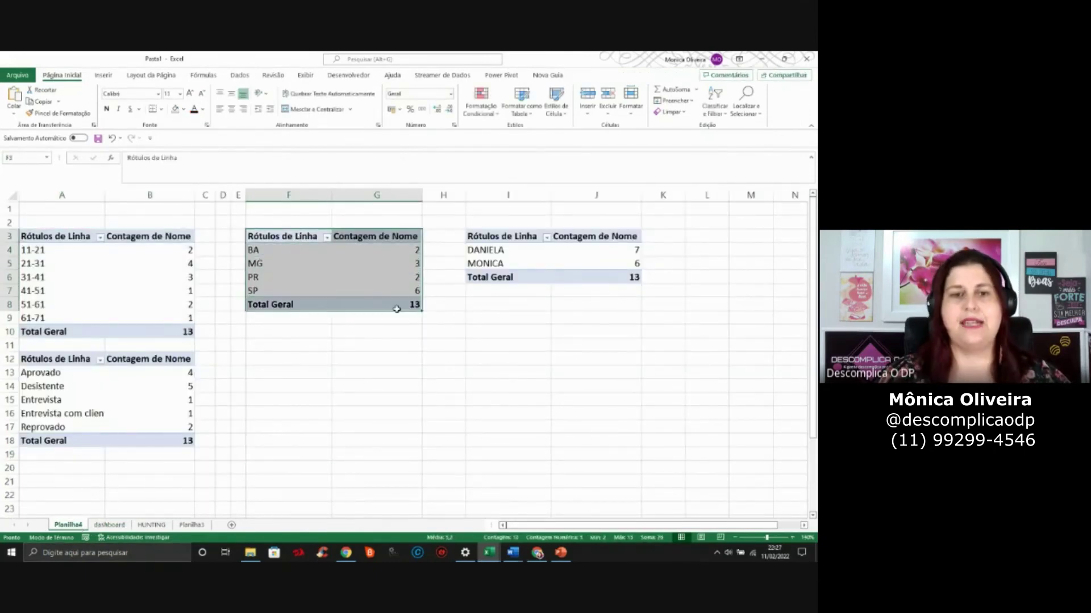
# Insert a state pivot chart (BA 2, MG 3, PR 2, SP 6) from the aula bonus template
pyautogui.click(104, 76)
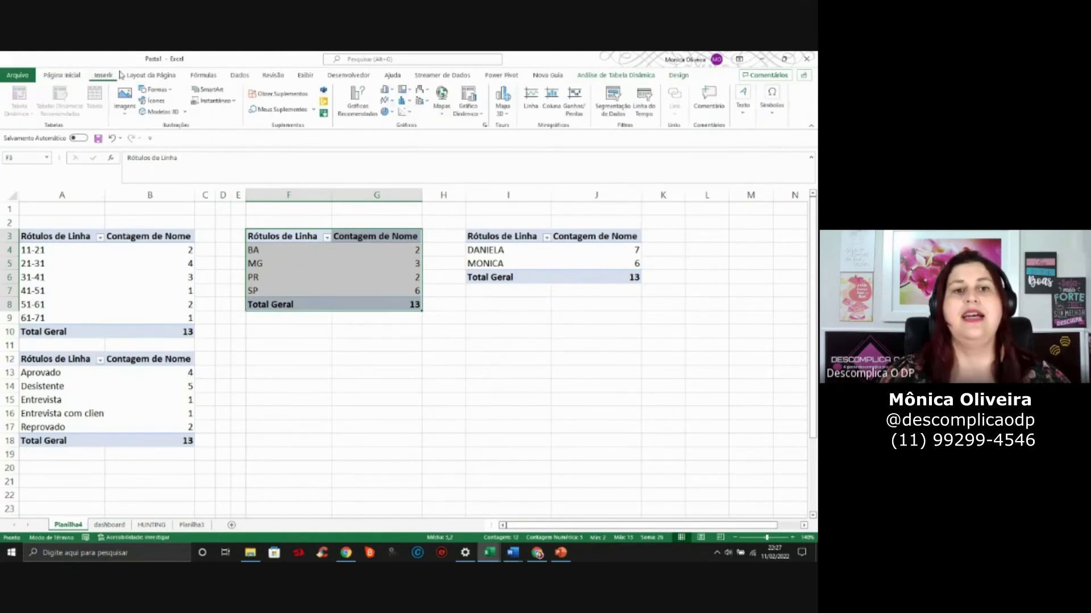
pyautogui.click(363, 105)
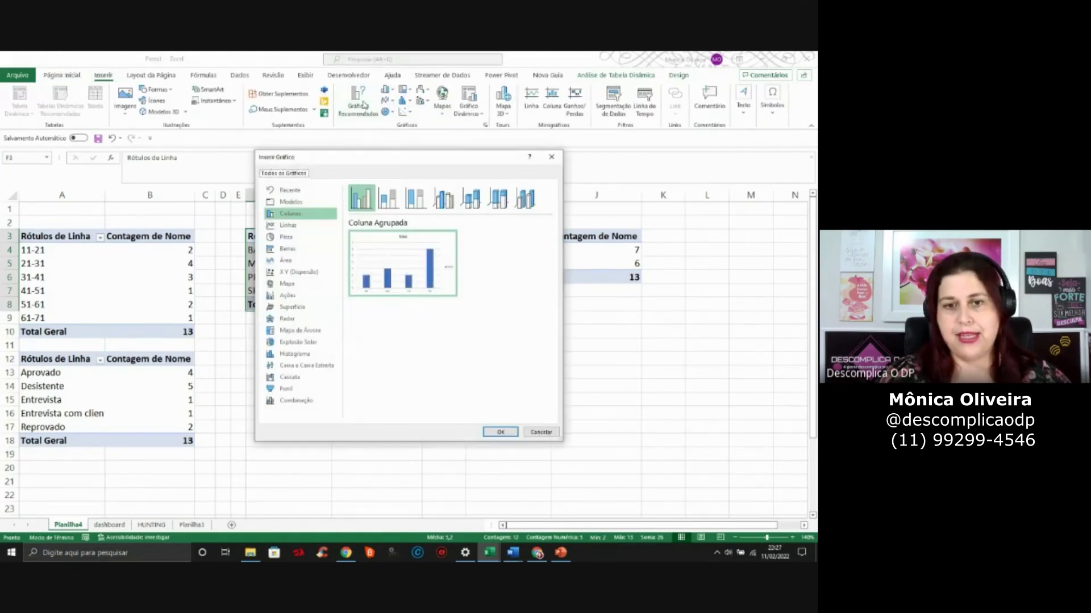
pyautogui.click(298, 203)
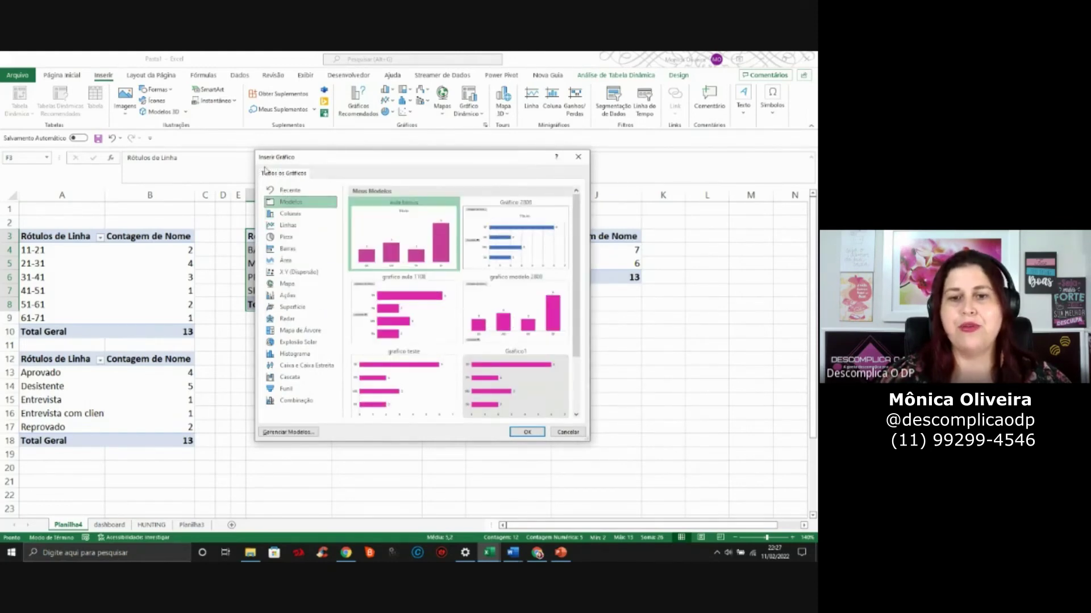
pyautogui.moveTo(385, 225)
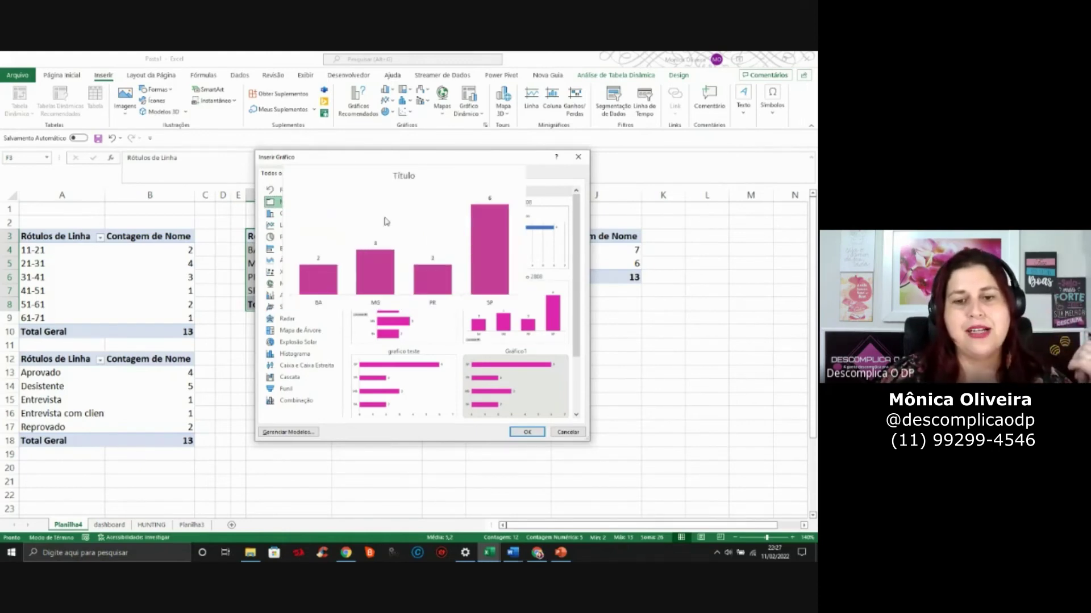
pyautogui.click(524, 432)
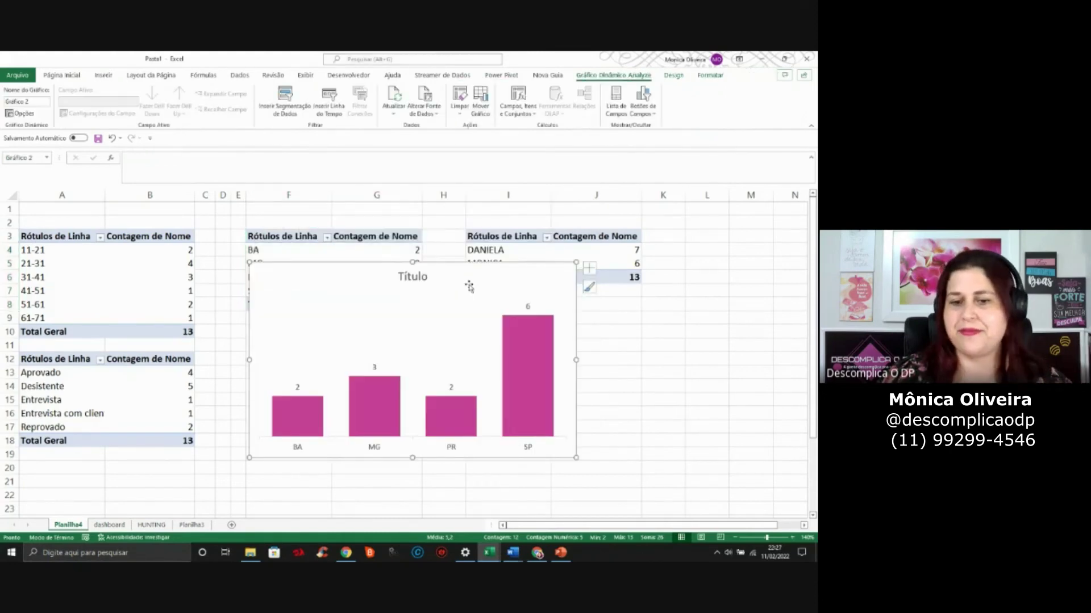
# Open the state chart's chart-area formatting and compare it with the MÓDULO EXCEL reference dashboard
pyautogui.moveTo(366, 394)
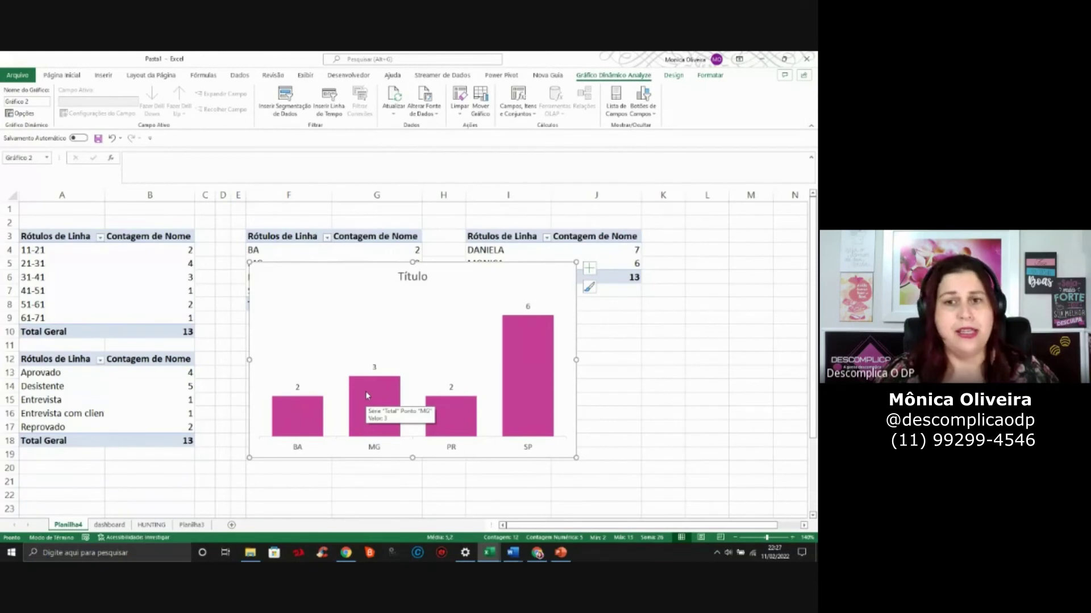
pyautogui.click(478, 352)
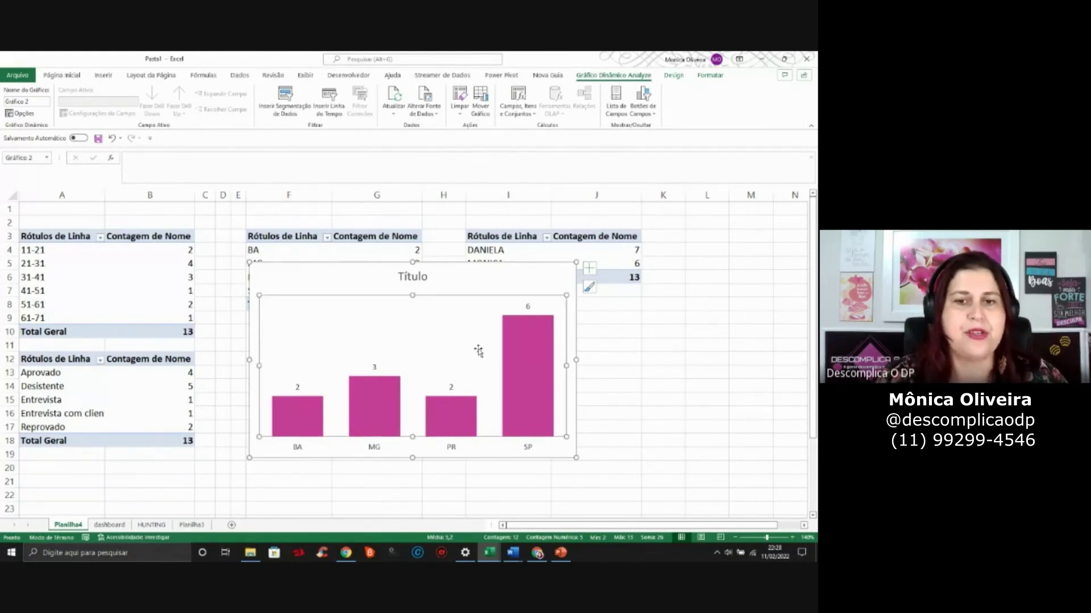
pyautogui.doubleClick(480, 291)
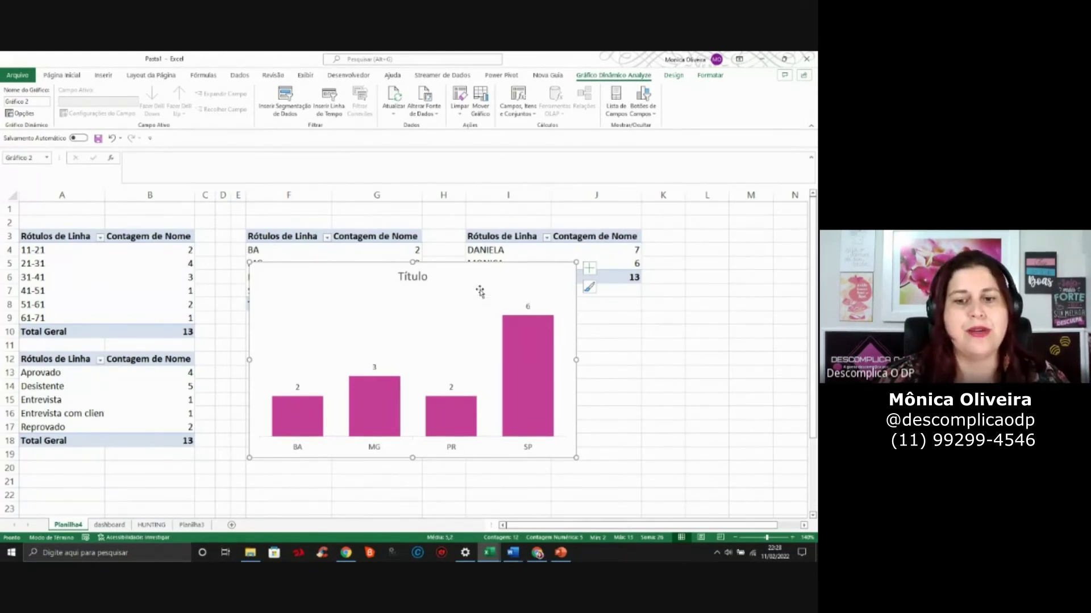
pyautogui.click(463, 368)
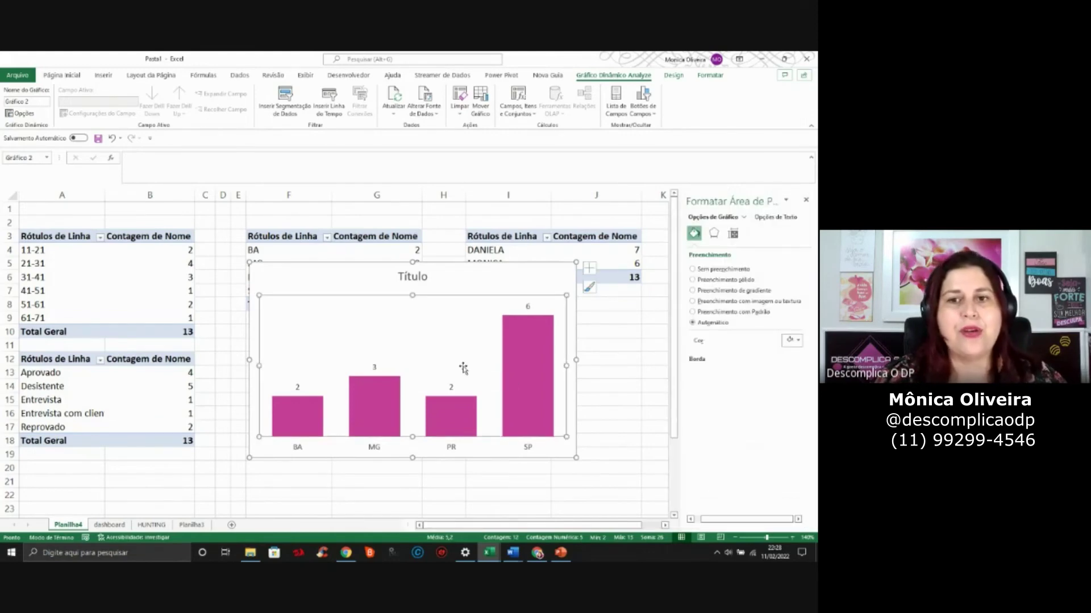
pyautogui.rightClick(480, 281)
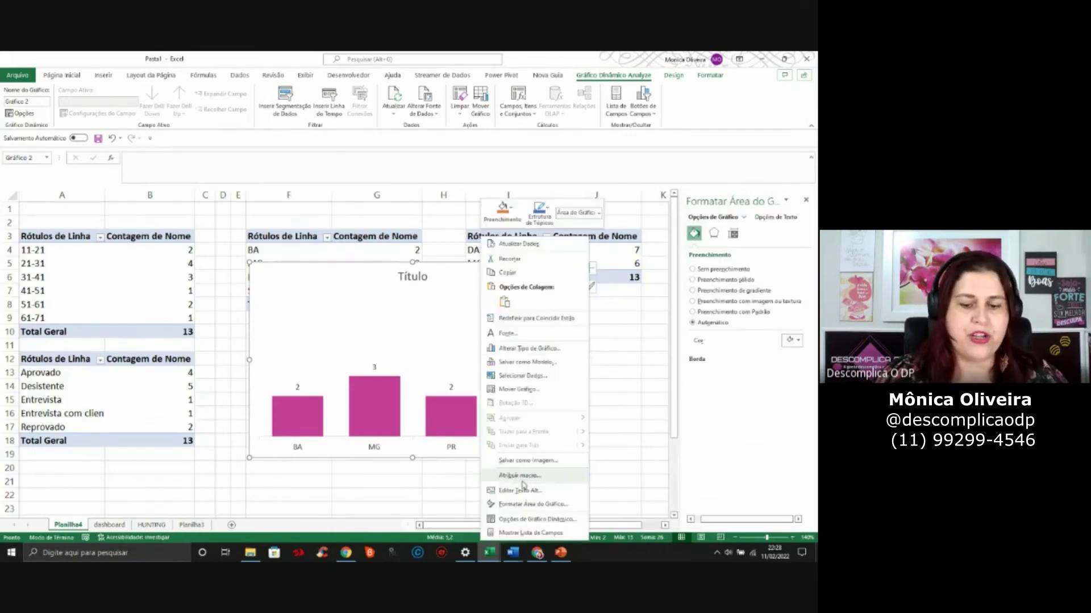
pyautogui.hotkey('alt', 'Tab')
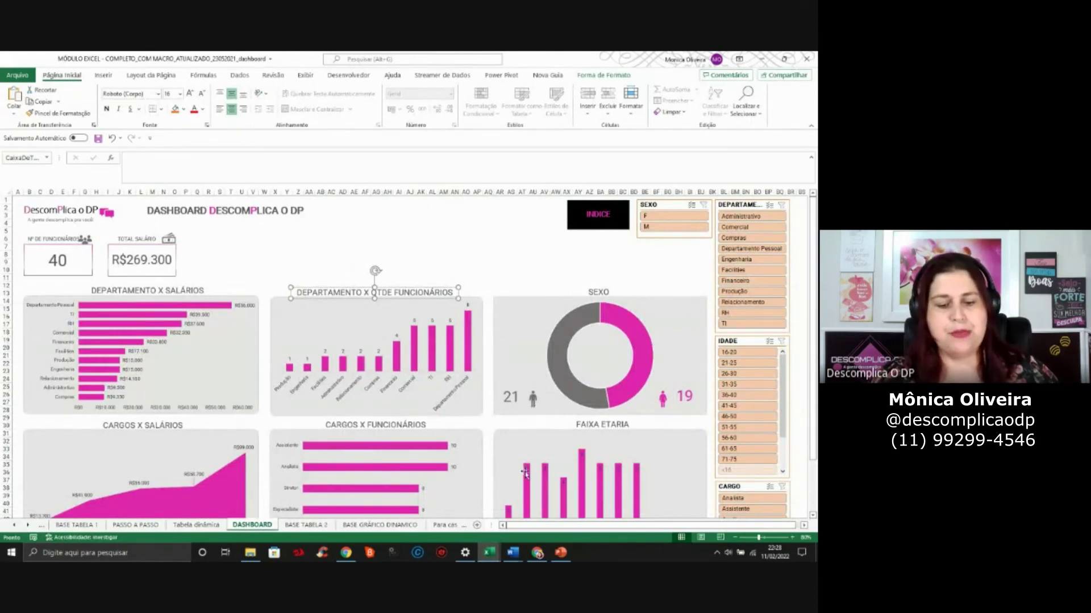
pyautogui.hotkey('alt', 'Tab')
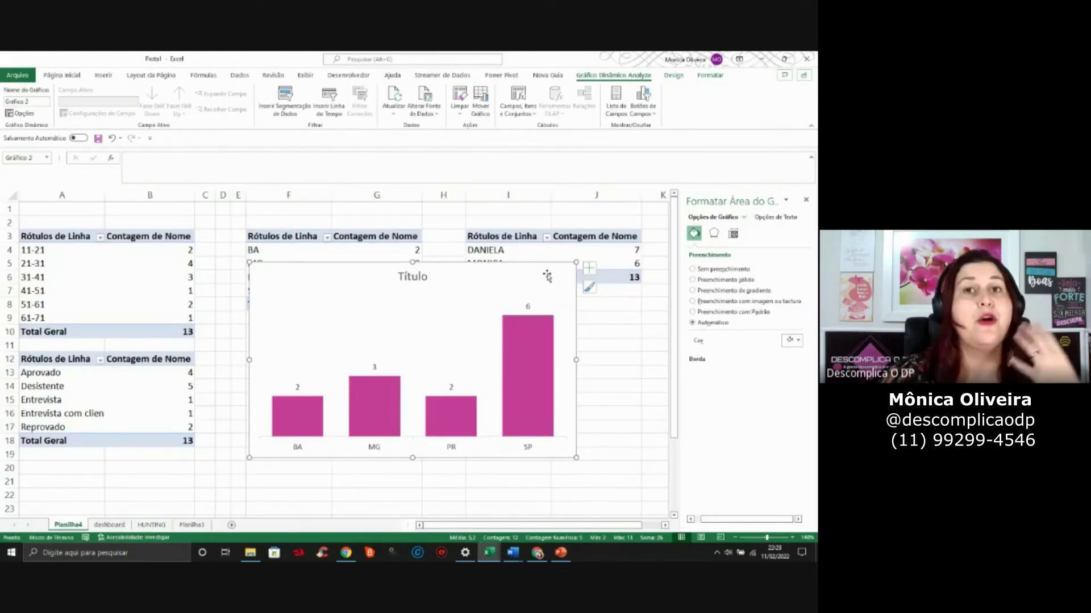
pyautogui.rightClick(316, 268)
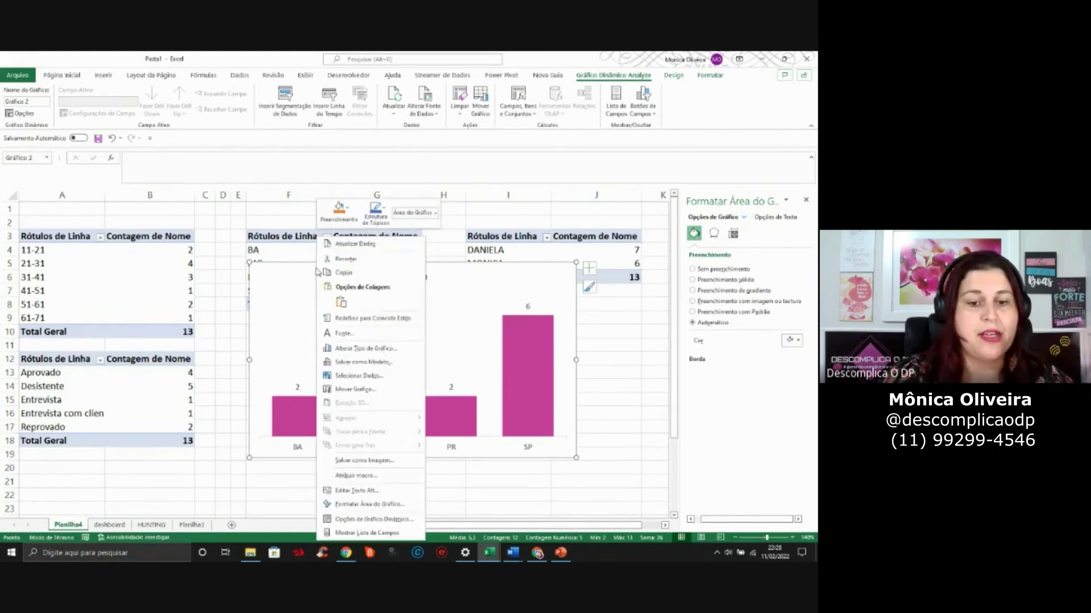
# Change the state chart to clustered horizontal bars, then cut it from Planilha4
pyautogui.click(372, 349)
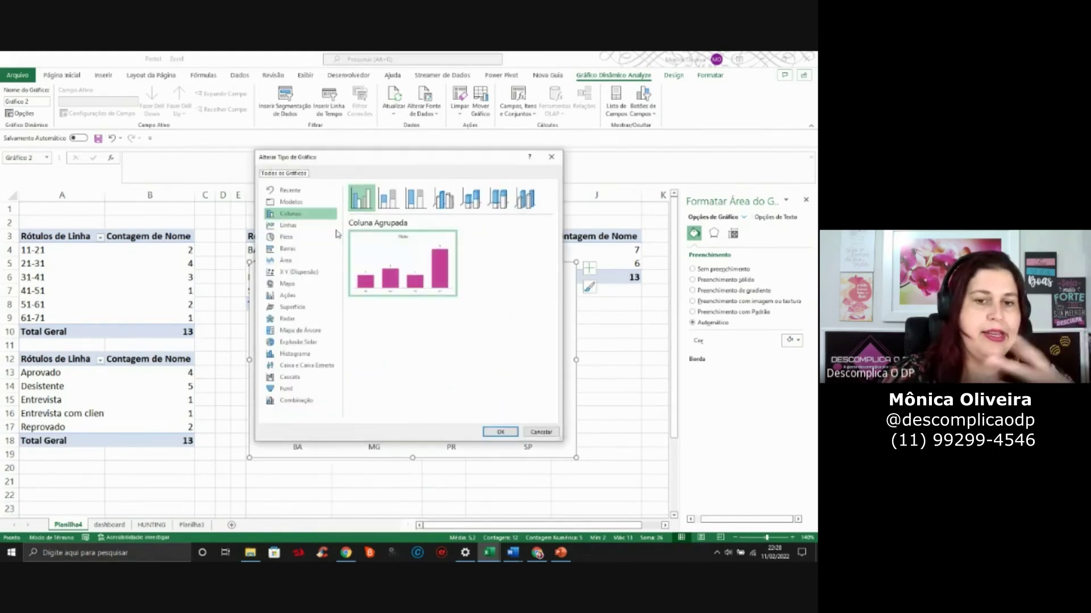
pyautogui.moveTo(419, 257)
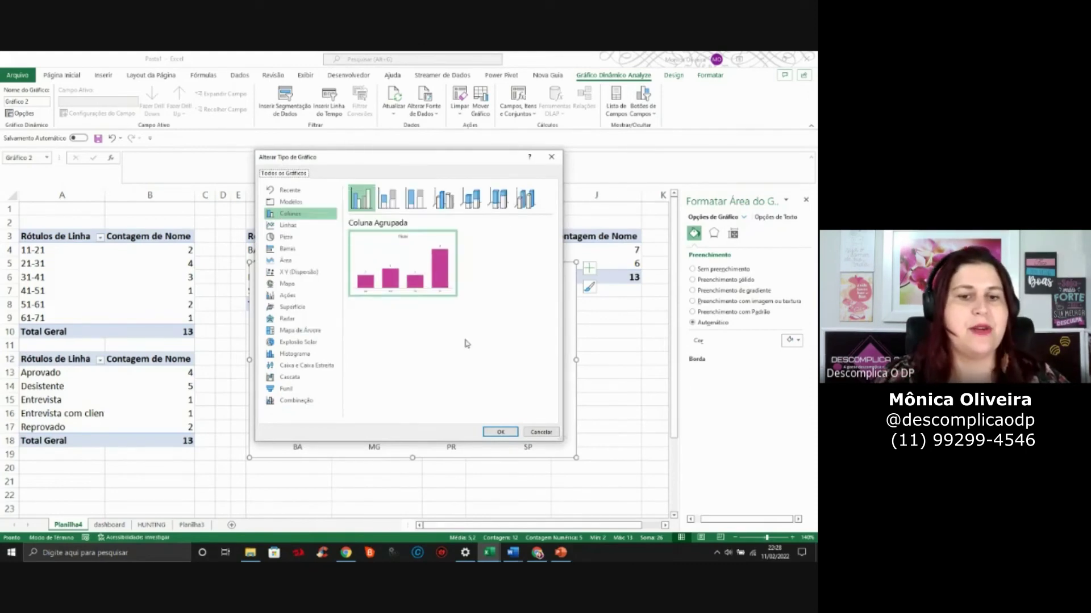
pyautogui.click(296, 251)
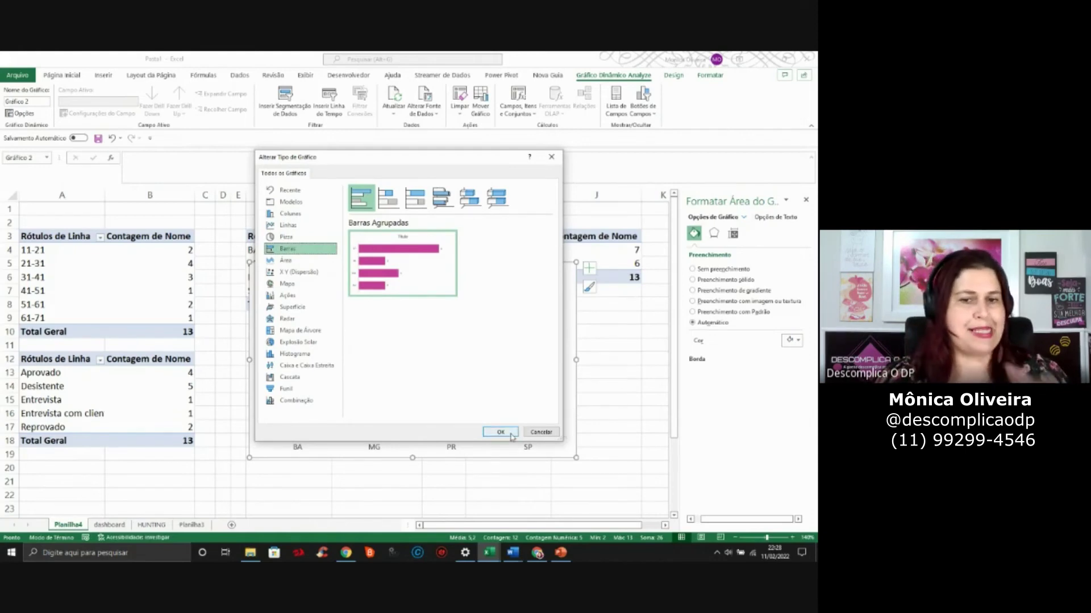
pyautogui.moveTo(442, 291)
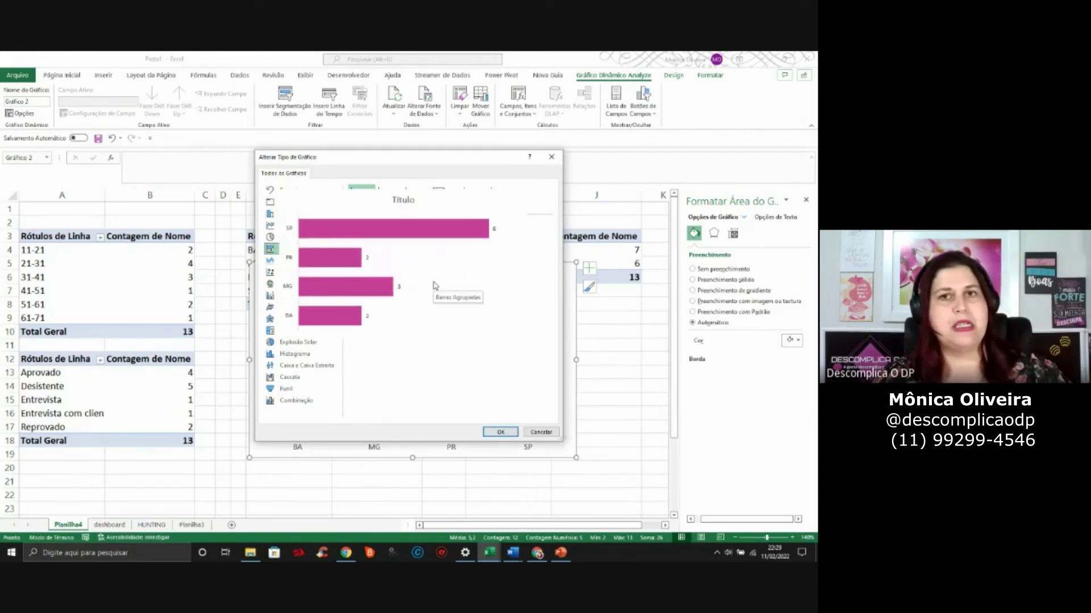
pyautogui.click(495, 432)
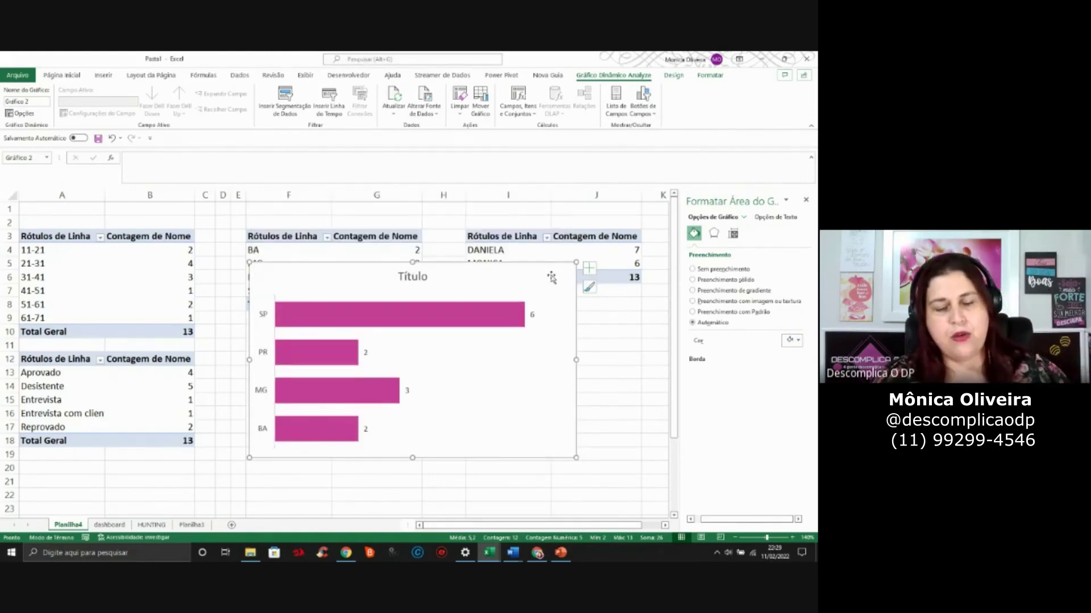
pyautogui.press('Delete')
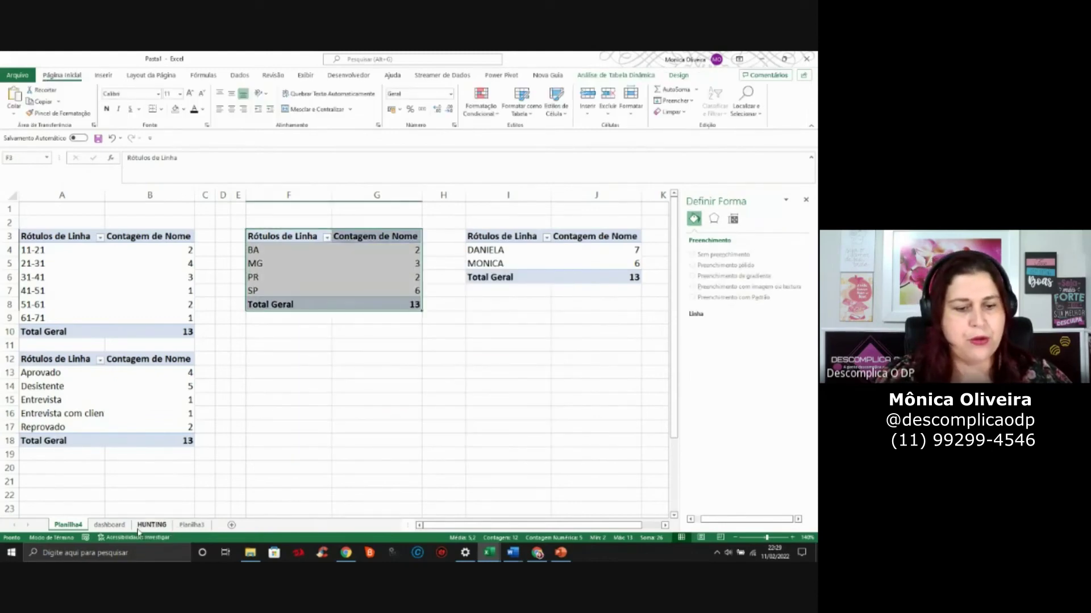
# Paste the state bar chart onto the dashboard sheet at cell X2
pyautogui.click(109, 525)
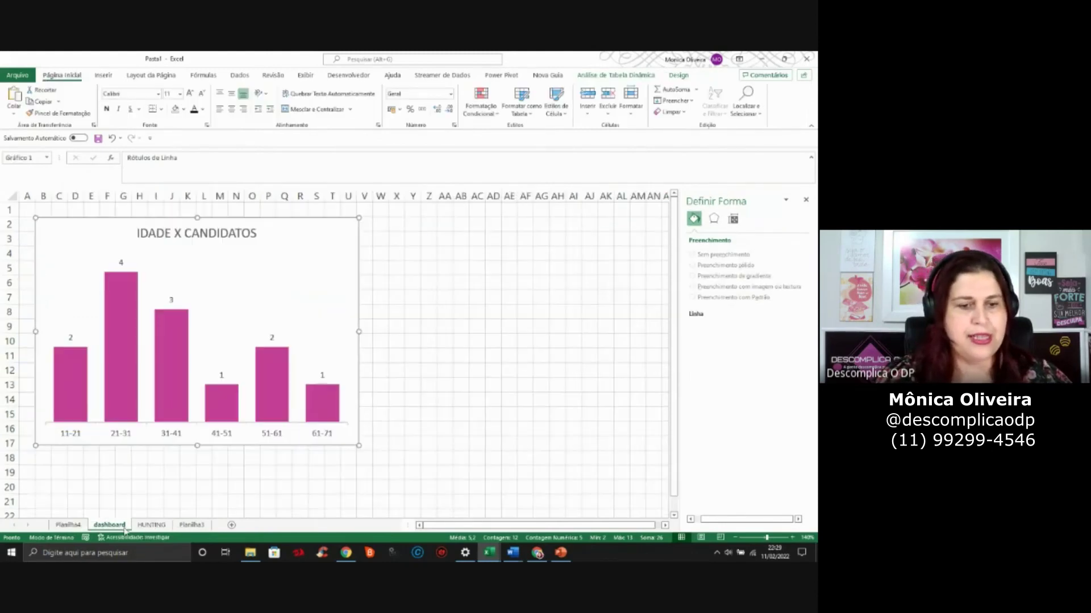
pyautogui.click(805, 200)
pyautogui.click(398, 225)
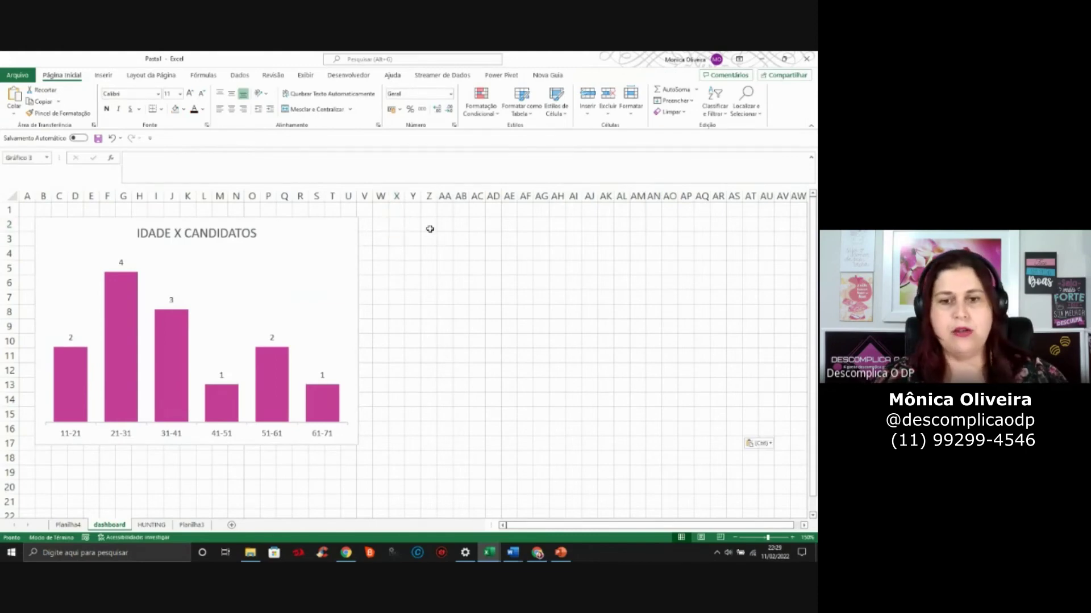
pyautogui.hotkey('ctrl', 'v')
pyautogui.moveTo(457, 223); pyautogui.dragTo(442, 221)
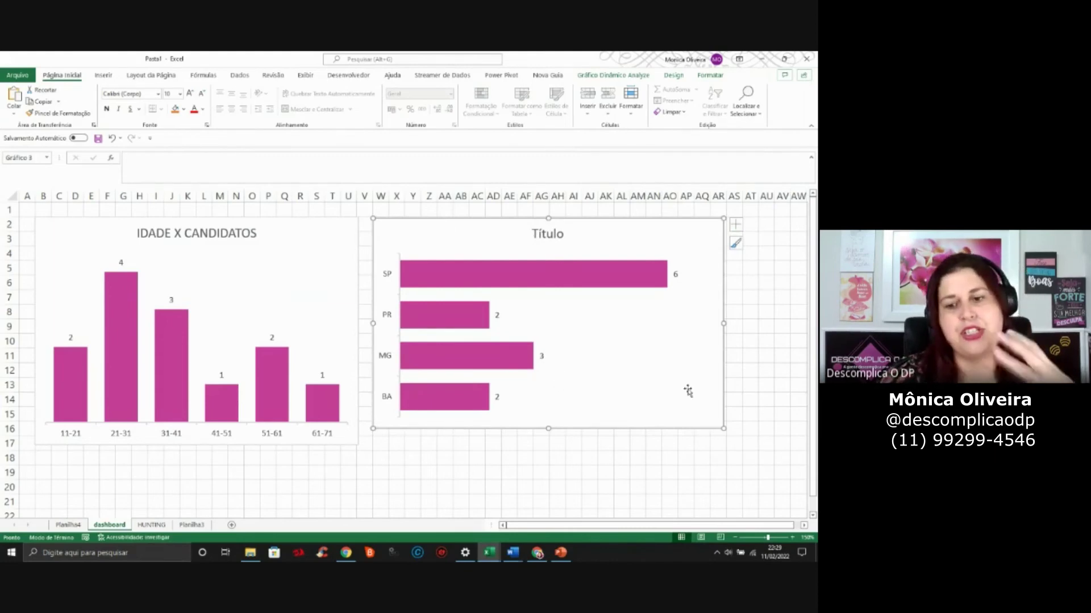
# Shrink the IDADE X CANDIDATOS and state charts and move the state chart beside the age chart
pyautogui.click(354, 441)
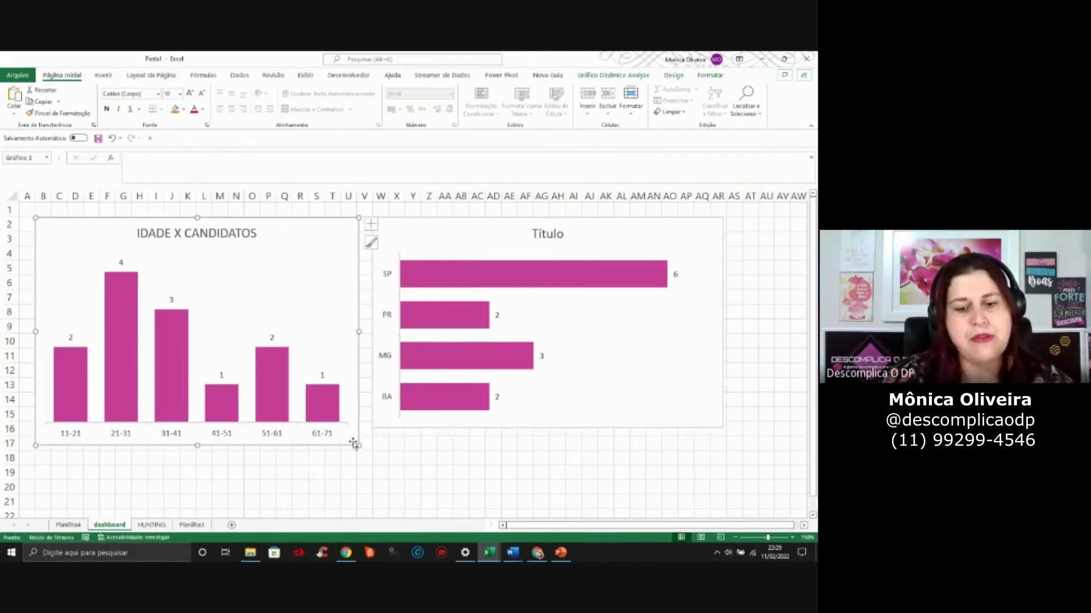
pyautogui.moveTo(358, 447); pyautogui.dragTo(334, 421)
pyautogui.click(618, 409)
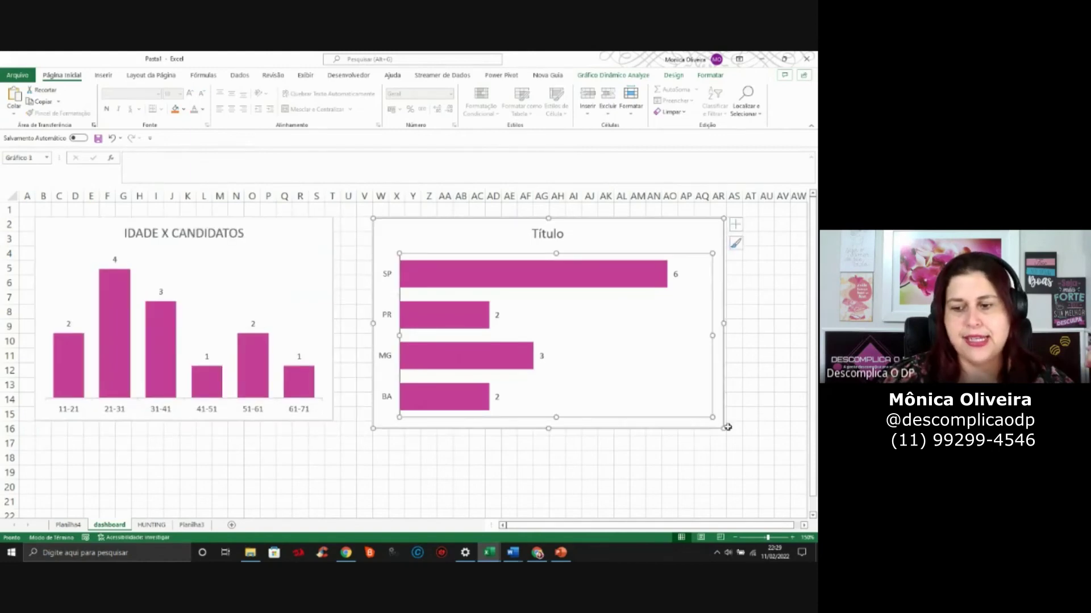
pyautogui.moveTo(721, 428); pyautogui.dragTo(680, 414)
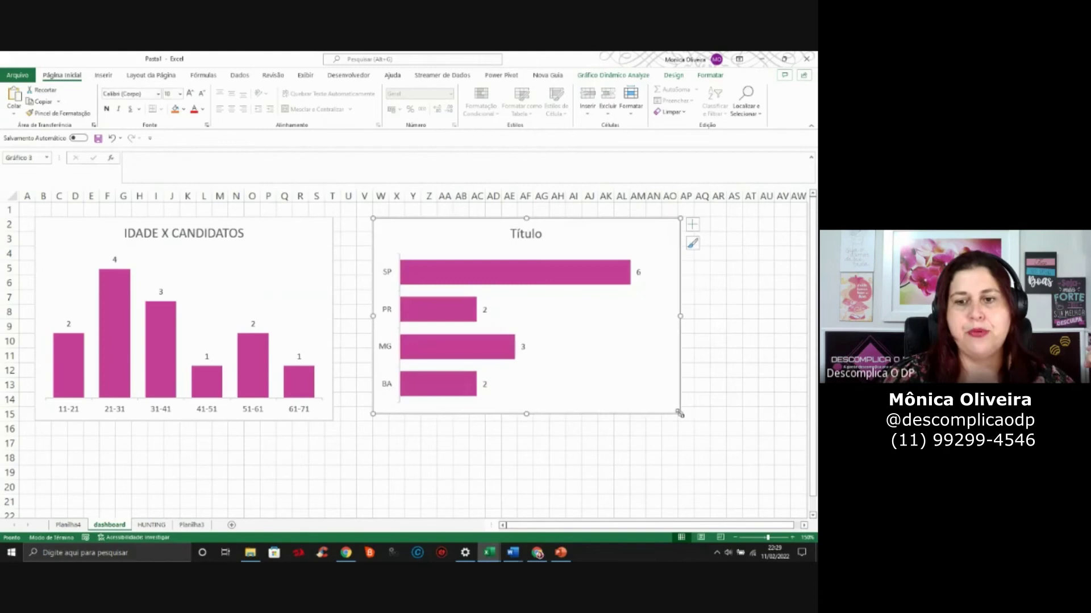
pyautogui.moveTo(595, 248)
pyautogui.mouseDown()
pyautogui.moveTo(591, 227)
pyautogui.moveTo(581, 227)
pyautogui.mouseUp()
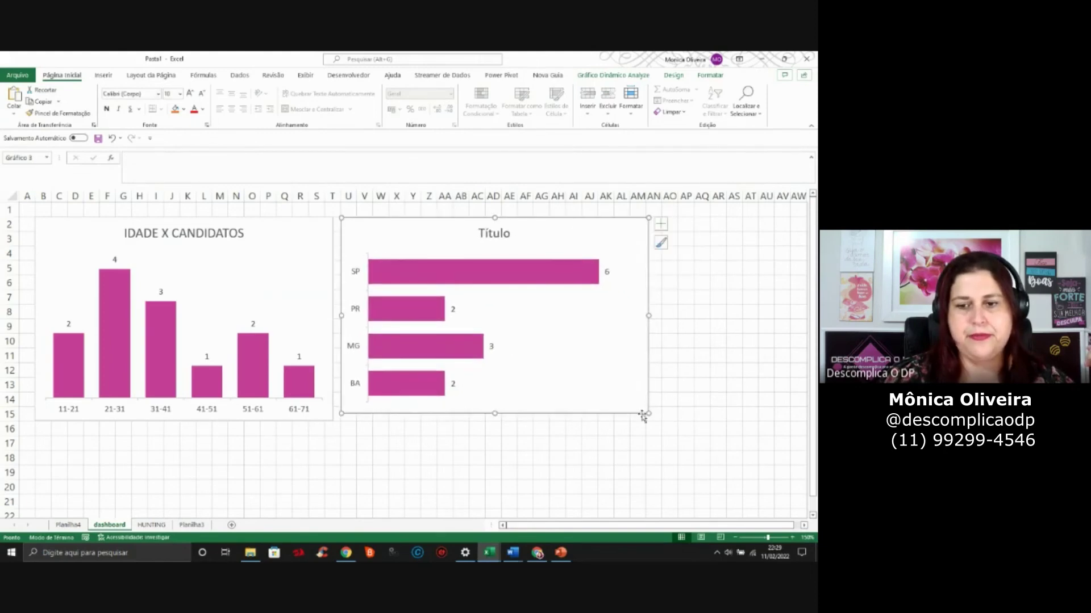
pyautogui.click(631, 338)
pyautogui.click(503, 236)
# Title the state bar chart 'LOCALIDADE X CANDIDATOS', then return to Planilha4
pyautogui.doubleClick(502, 236)
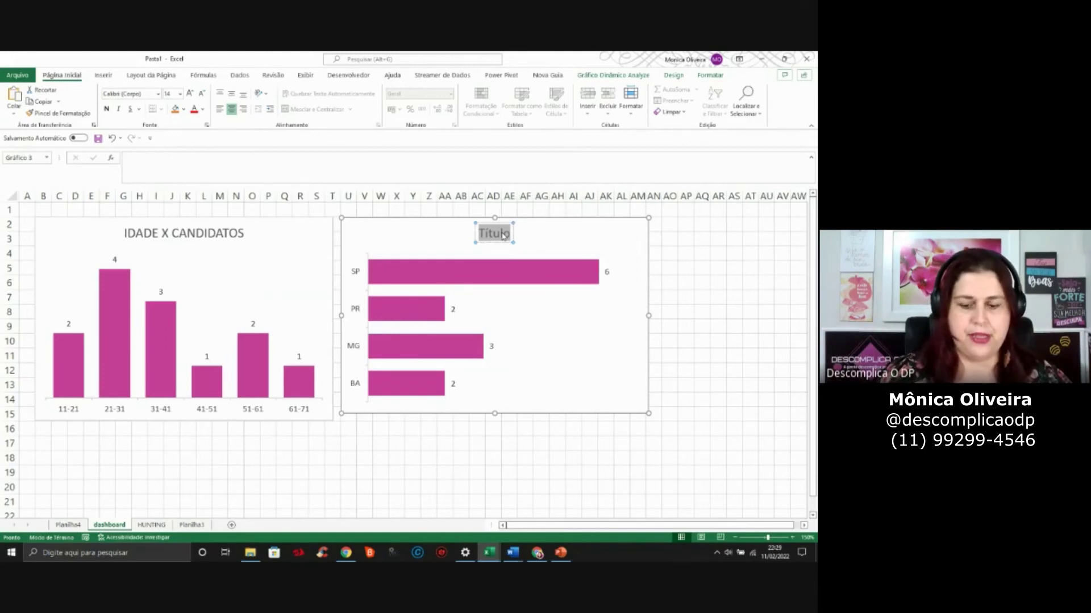
pyautogui.write('LOCALI')
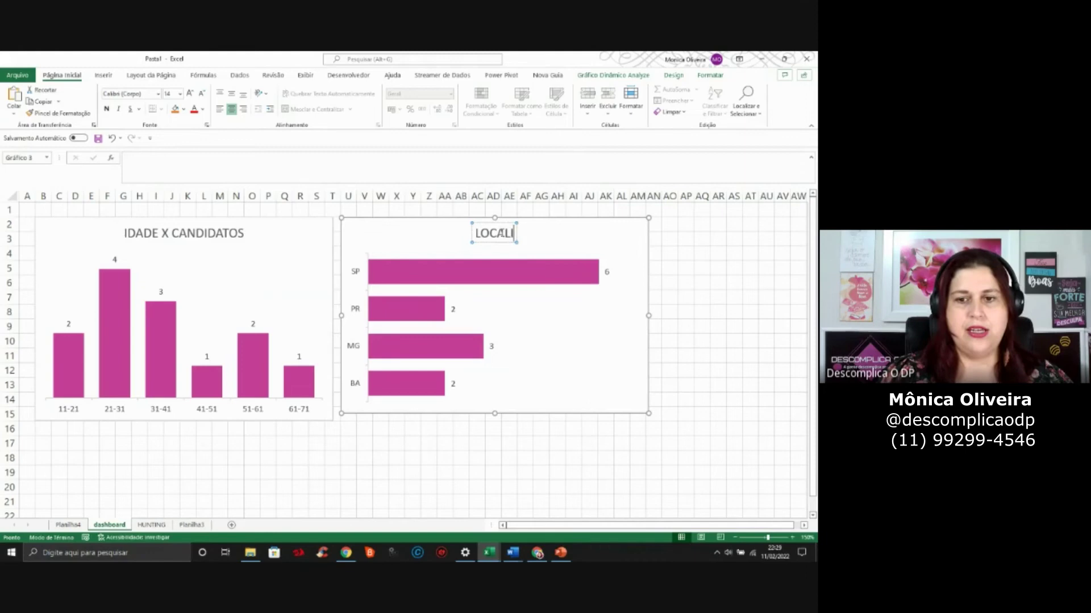
pyautogui.write('DADE X CANDIDATOS')
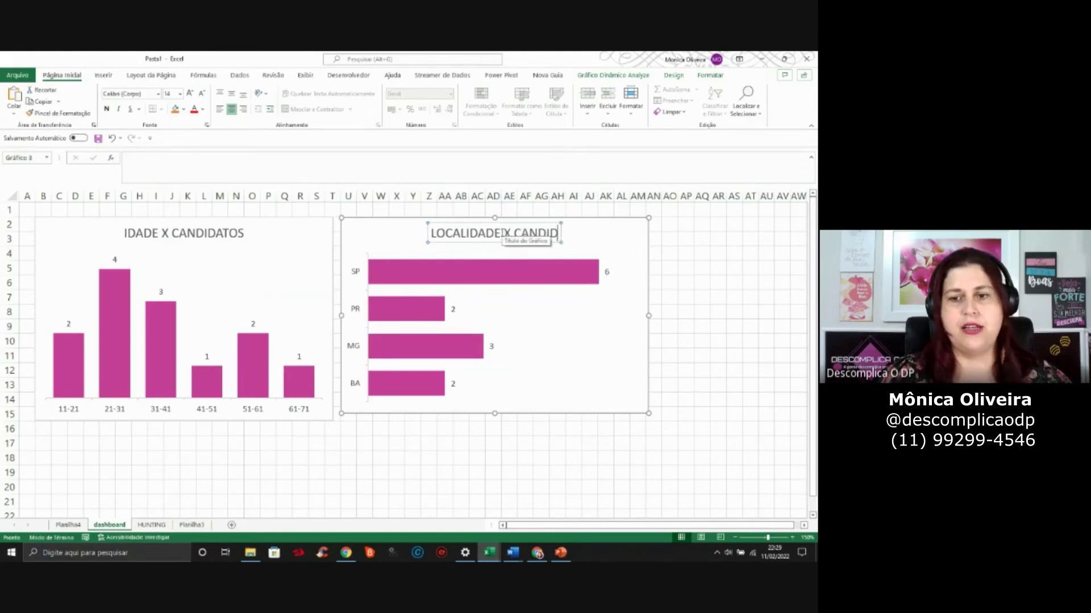
pyautogui.click(718, 252)
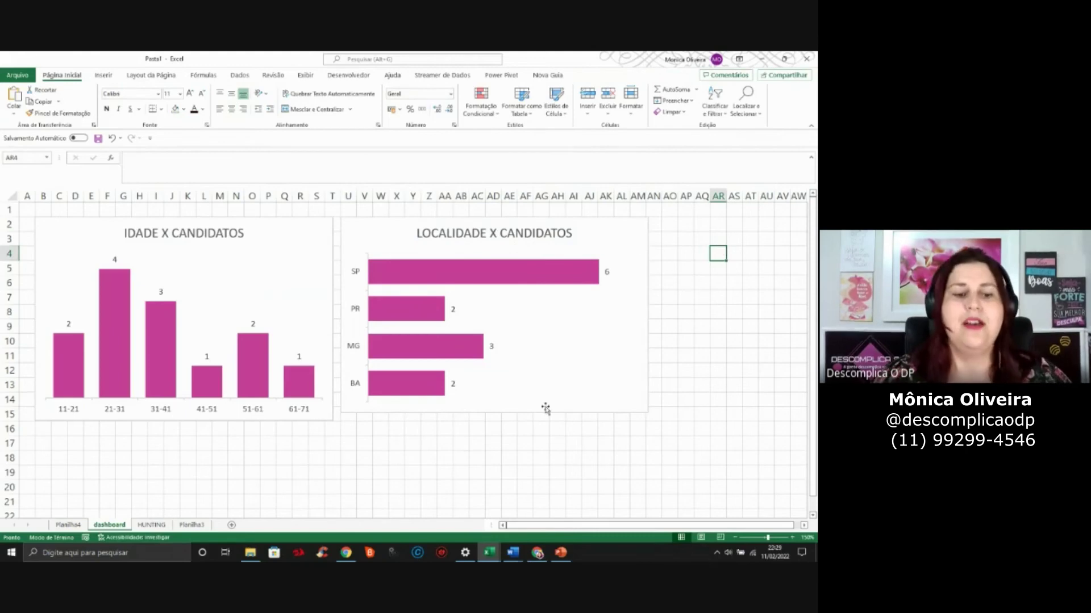
pyautogui.click(67, 525)
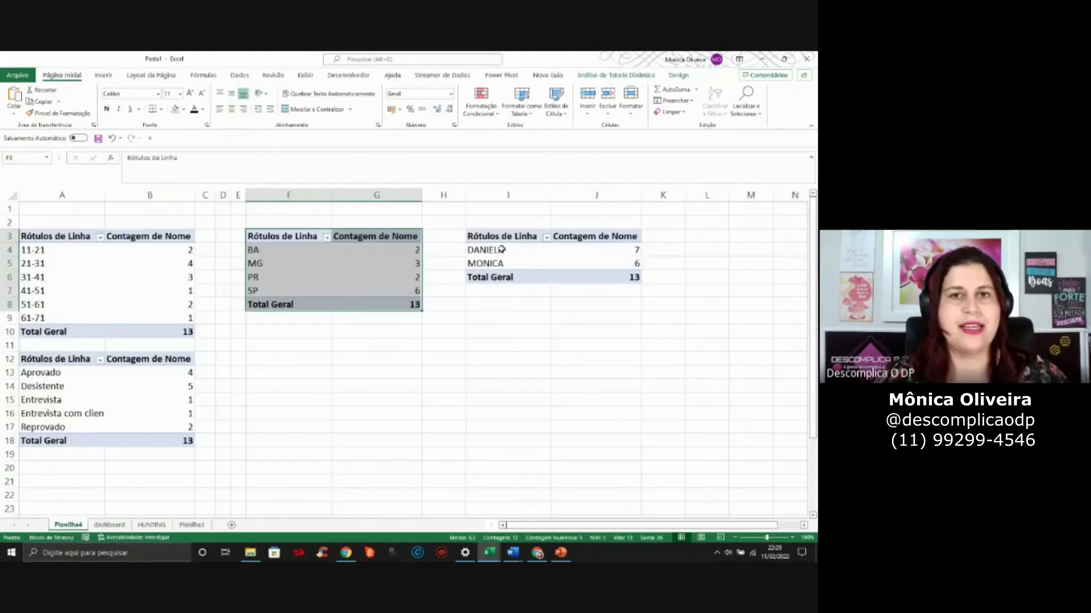
# Select the recruiter pivot and insert a chart (DANIELA 7, MONICA 6) from the aula bonus template
pyautogui.moveTo(492, 237); pyautogui.dragTo(610, 277)
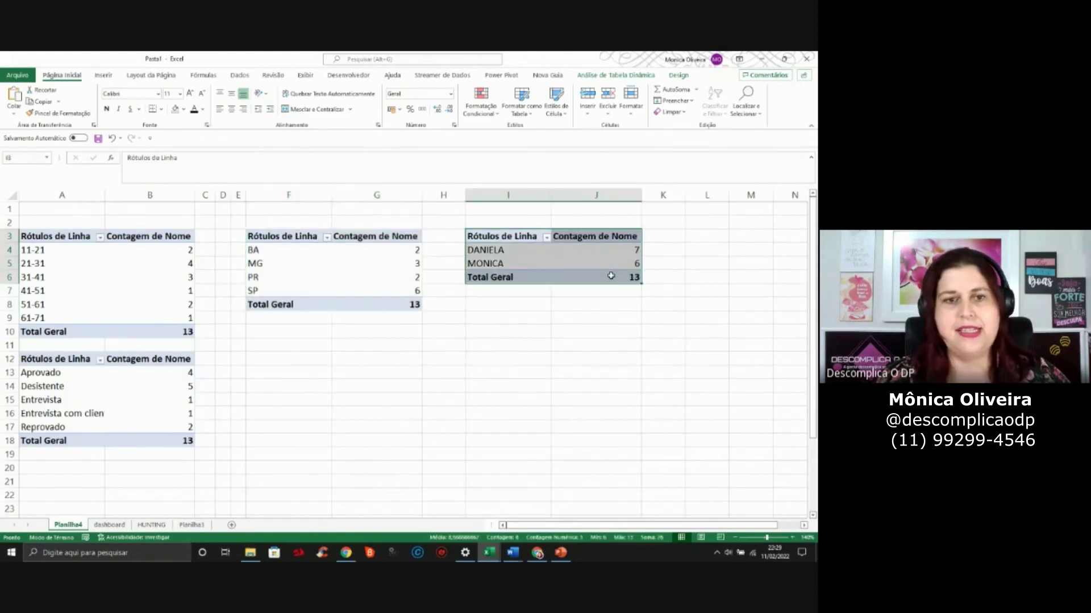
pyautogui.click(104, 74)
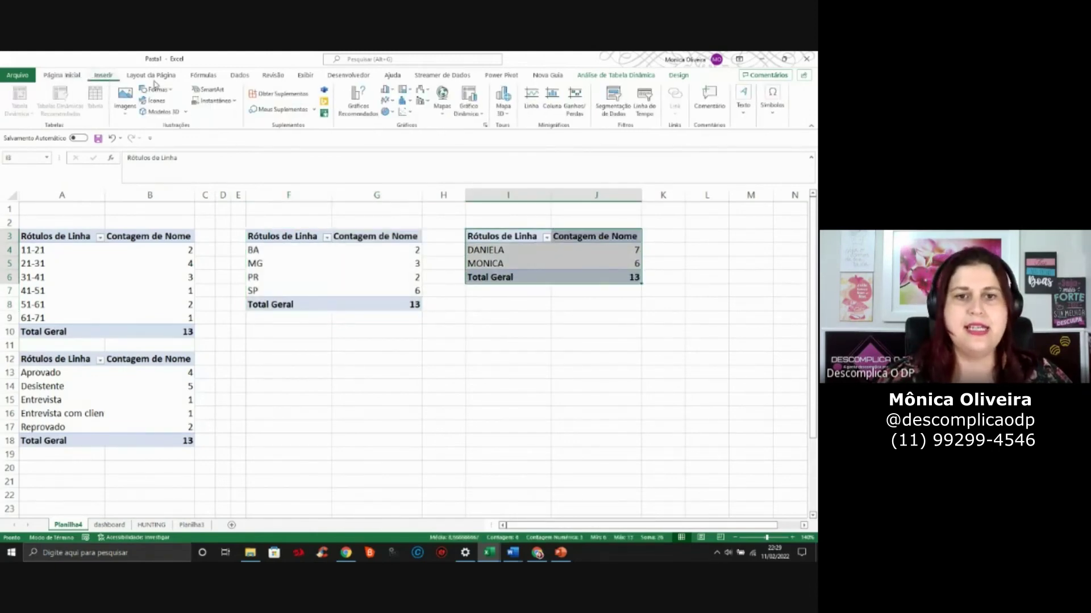
pyautogui.click(358, 102)
pyautogui.click(291, 201)
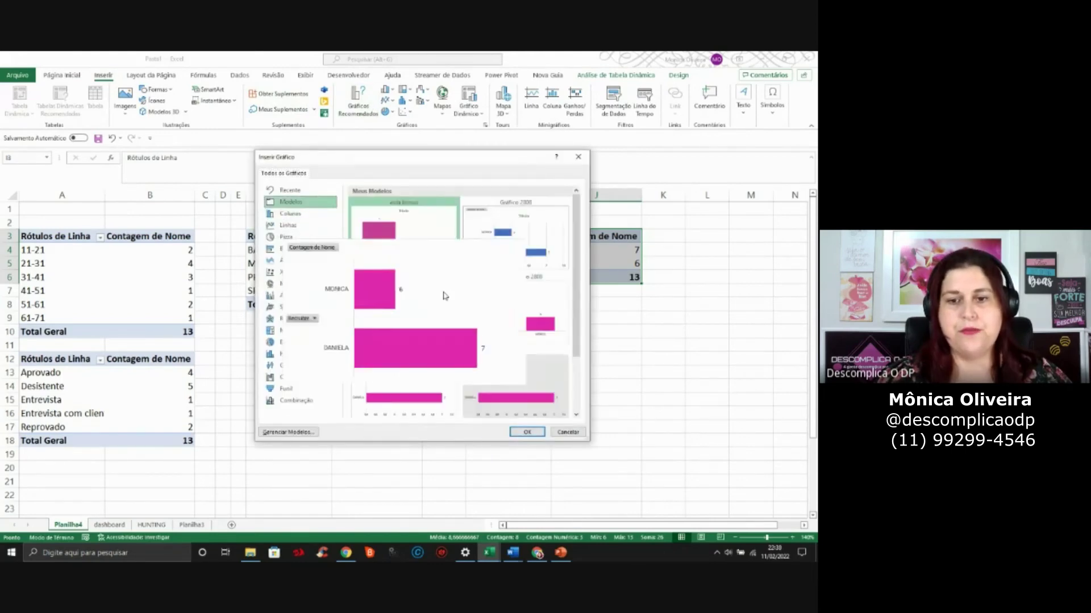
pyautogui.moveTo(576, 295); pyautogui.dragTo(601, 212)
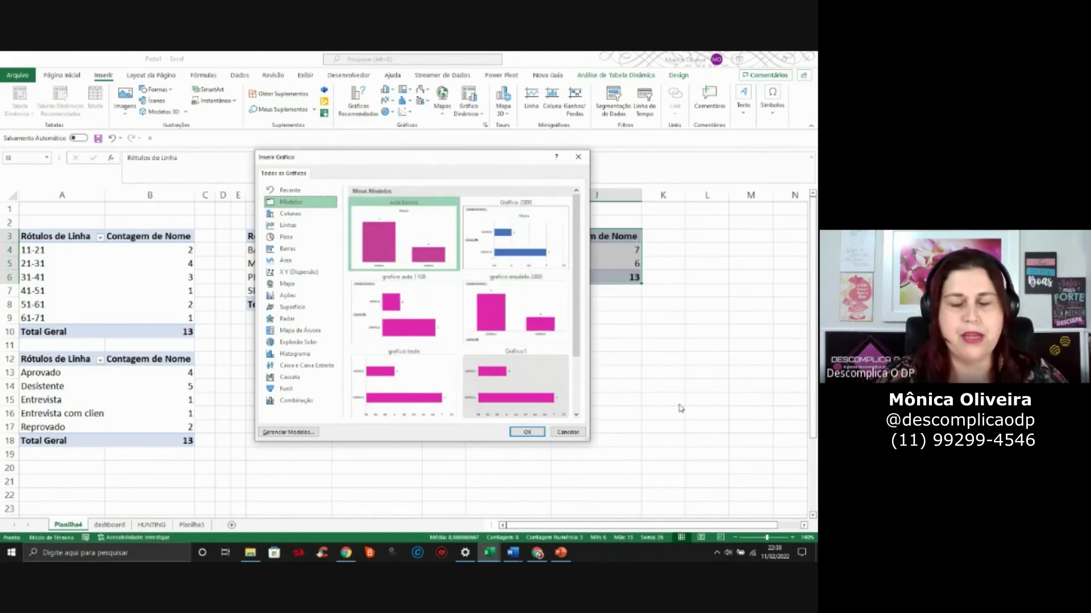
pyautogui.click(527, 432)
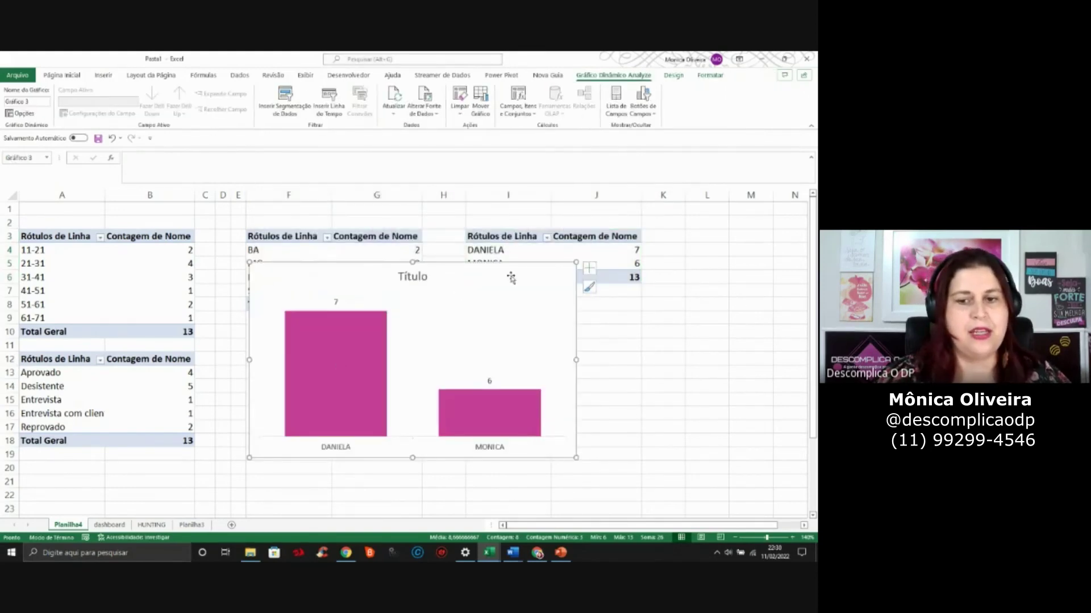
# Change the recruiter chart to the Rosca (doughnut) pie subtype
pyautogui.rightClick(515, 279)
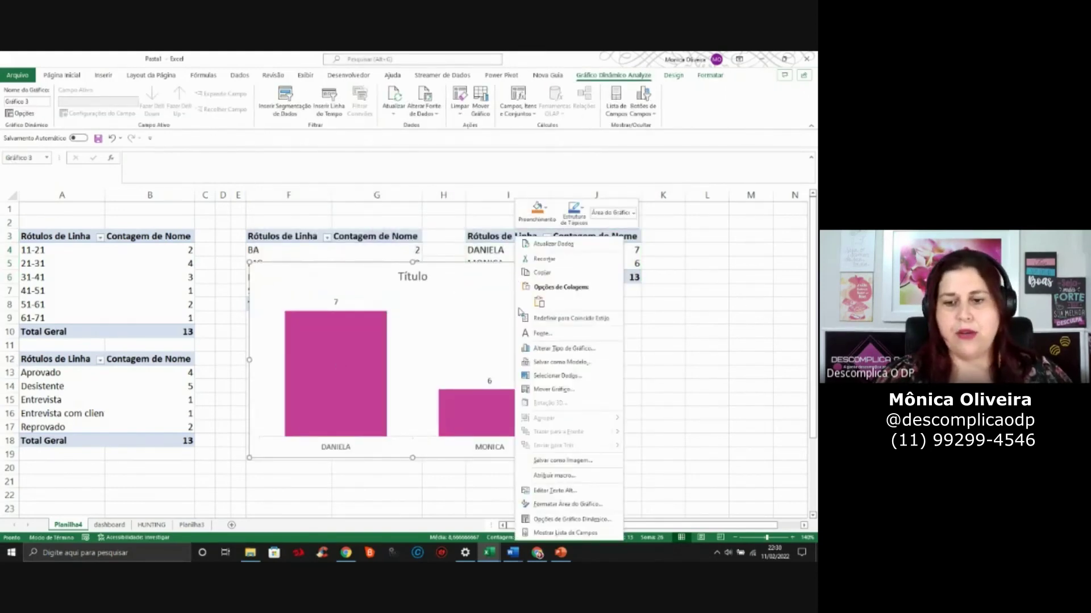
pyautogui.click(554, 348)
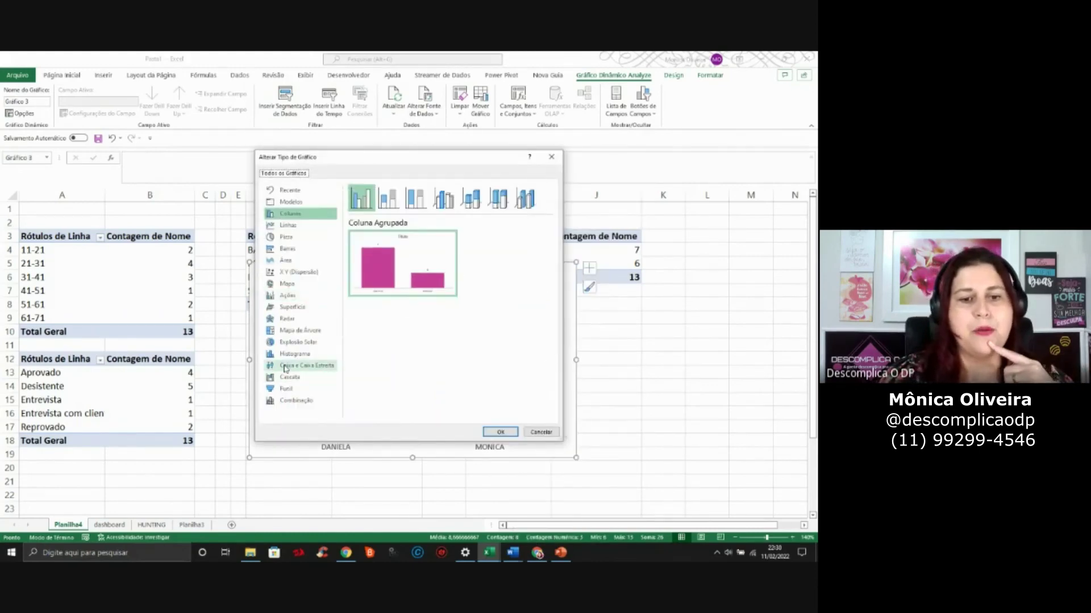
pyautogui.click(302, 239)
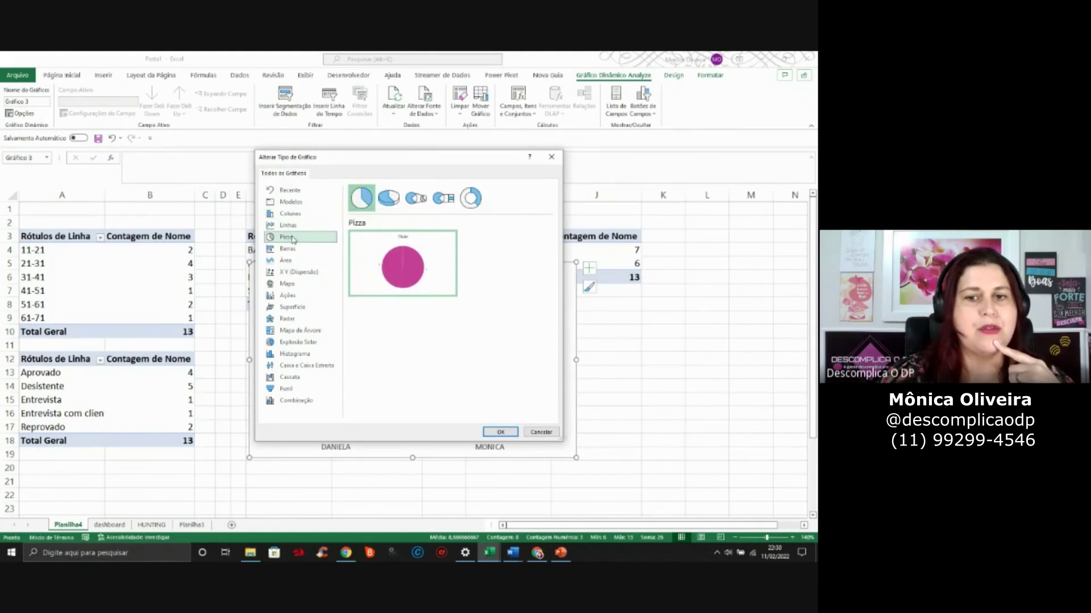
pyautogui.moveTo(385, 282)
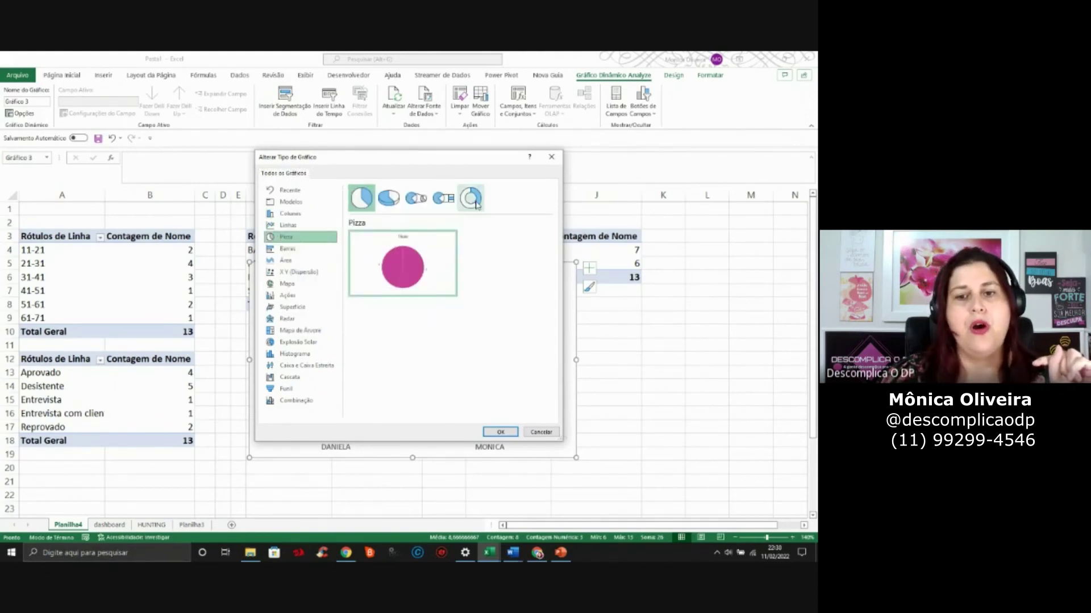
pyautogui.click(476, 202)
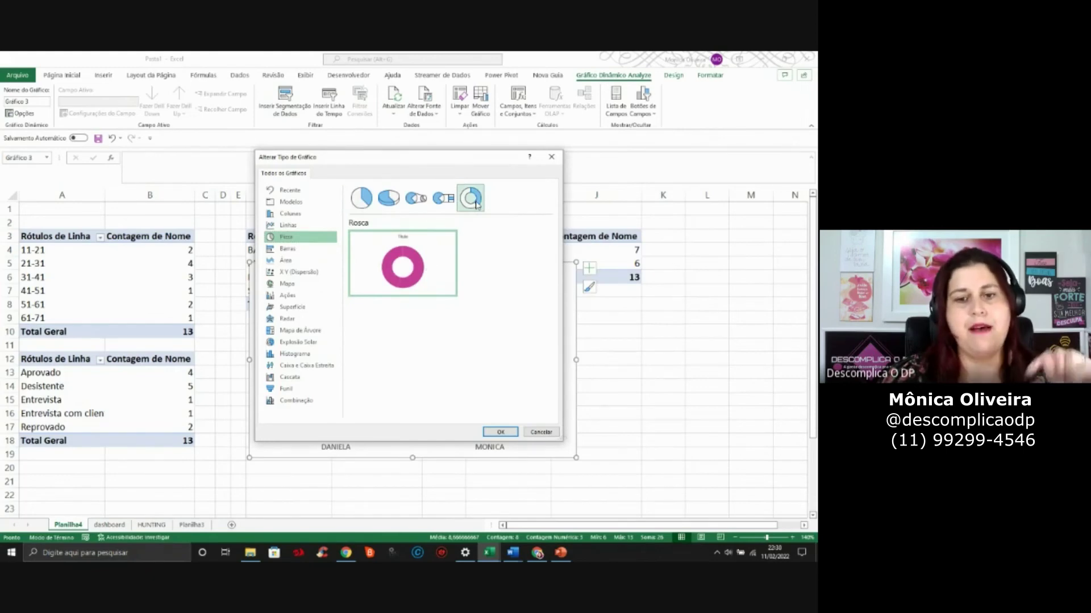
pyautogui.click(501, 432)
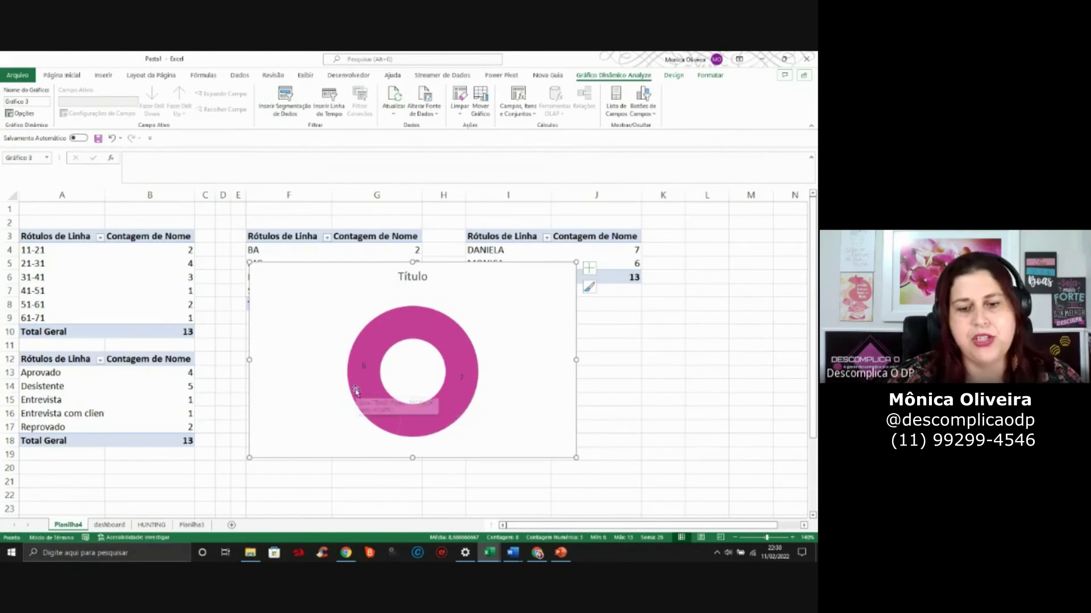
# Colour the DANIELA slice of the donut dark orange
pyautogui.click(441, 426)
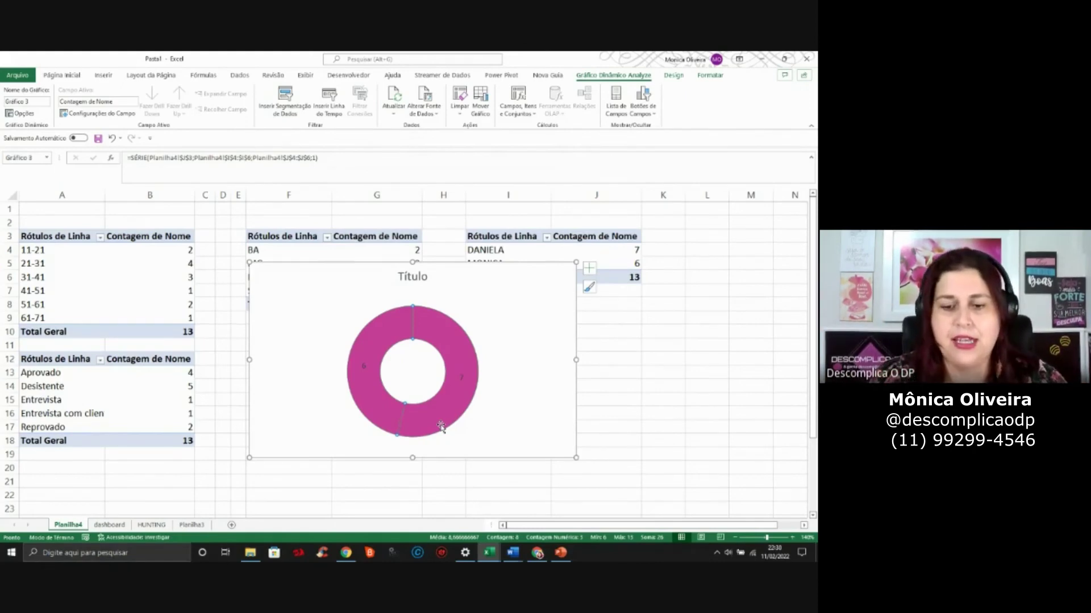
pyautogui.moveTo(445, 421); pyautogui.dragTo(451, 421)
pyautogui.moveTo(395, 342)
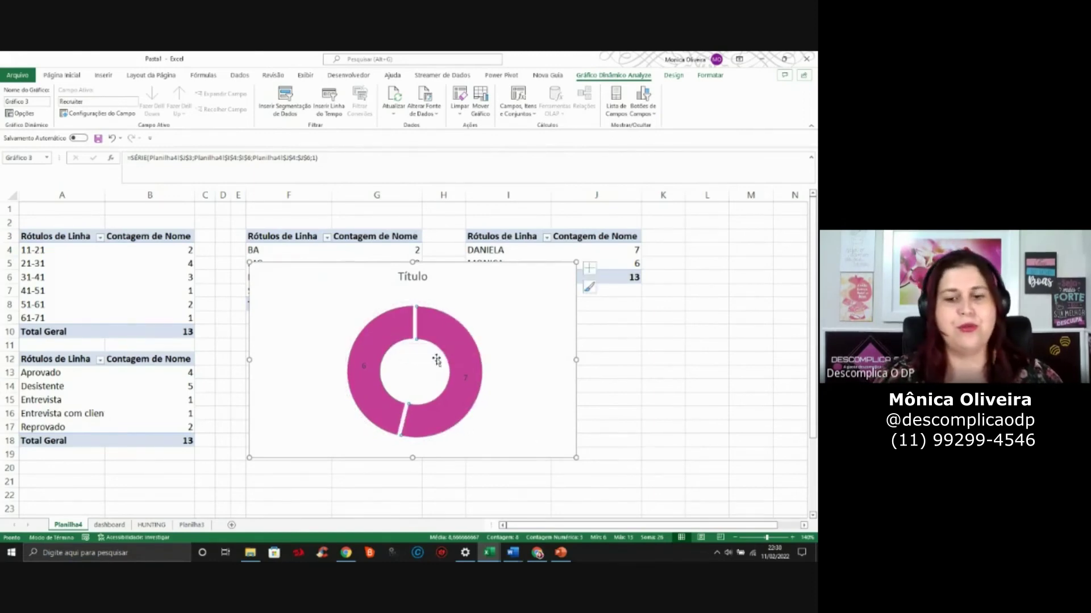
pyautogui.moveTo(447, 341)
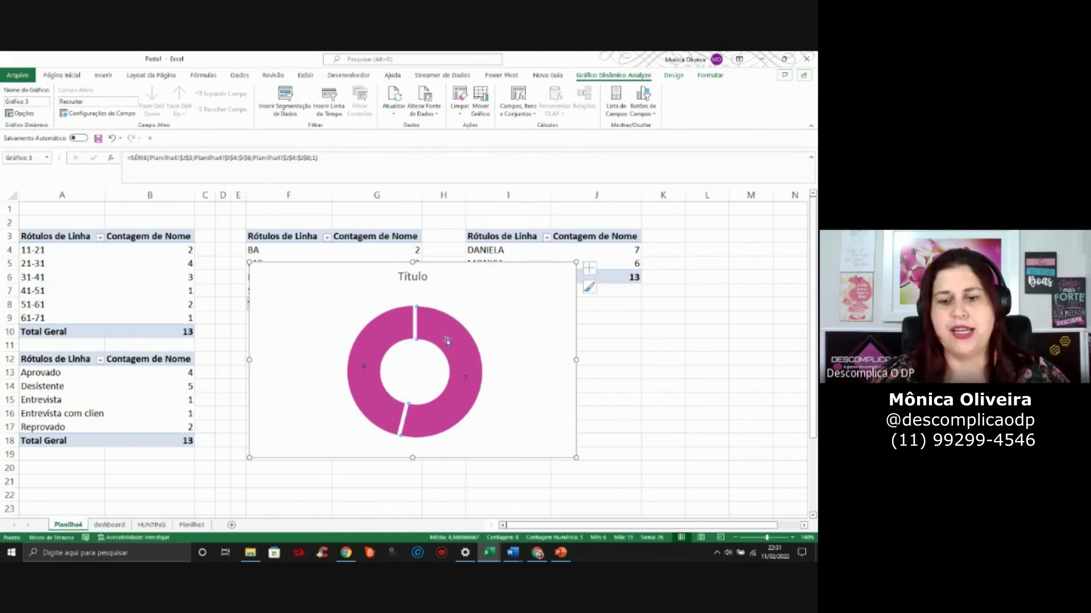
pyautogui.rightClick(447, 341)
pyautogui.click(426, 335)
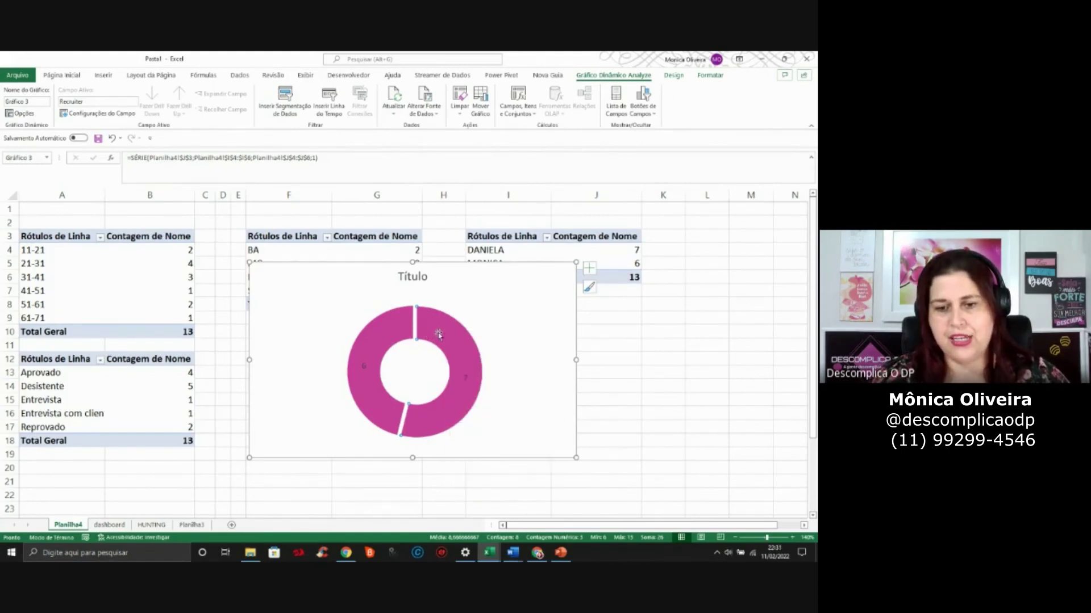
pyautogui.rightClick(439, 336)
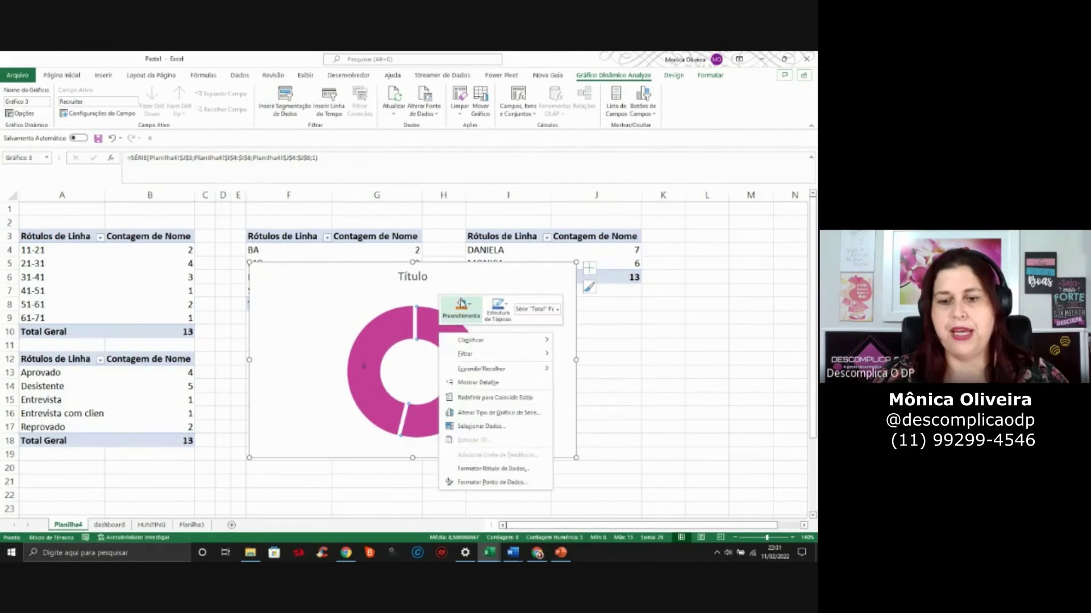
pyautogui.click(462, 304)
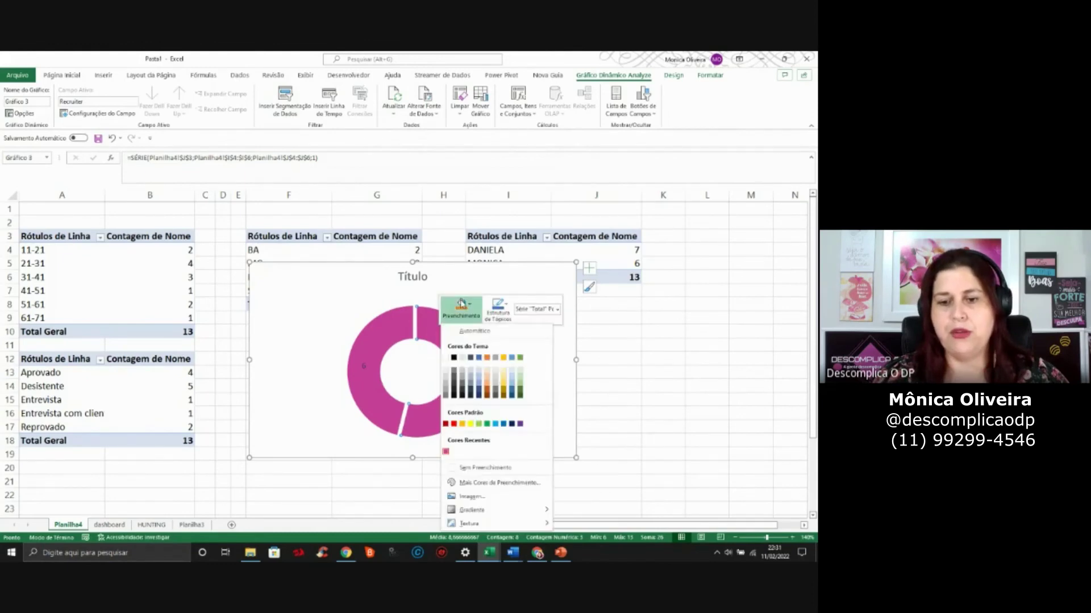
pyautogui.click(487, 389)
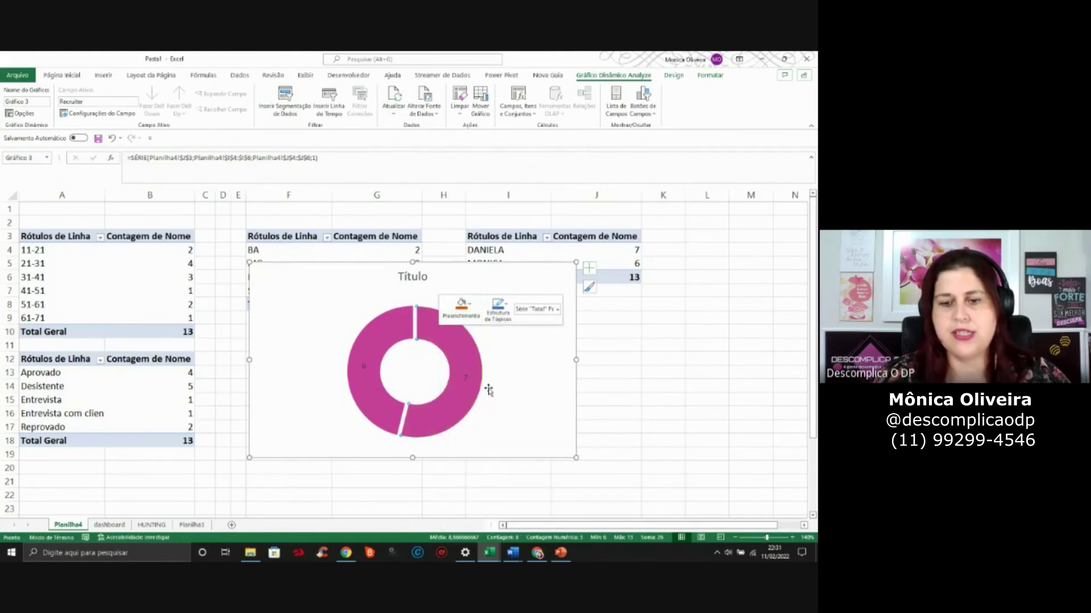
# Add a DANIELA/MONICA legend to the donut chart
pyautogui.click(505, 452)
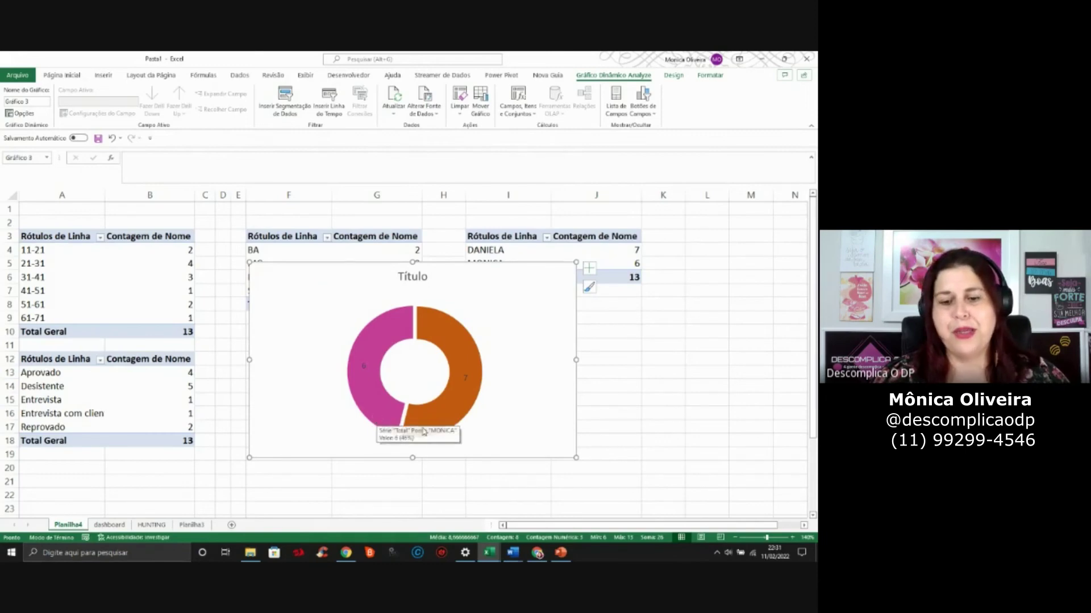
pyautogui.press('Escape')
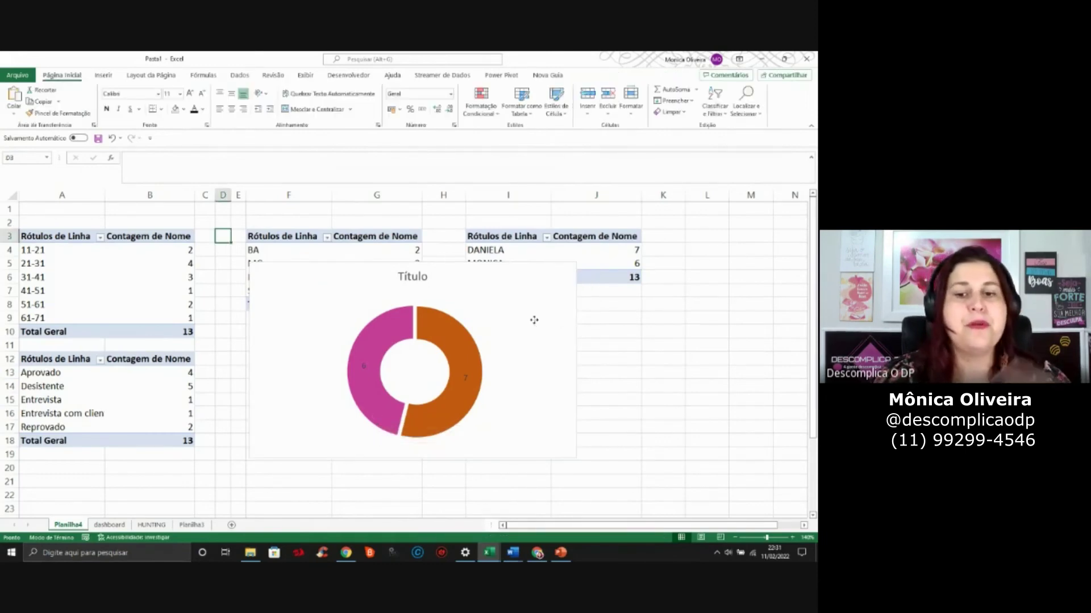
pyautogui.click(534, 322)
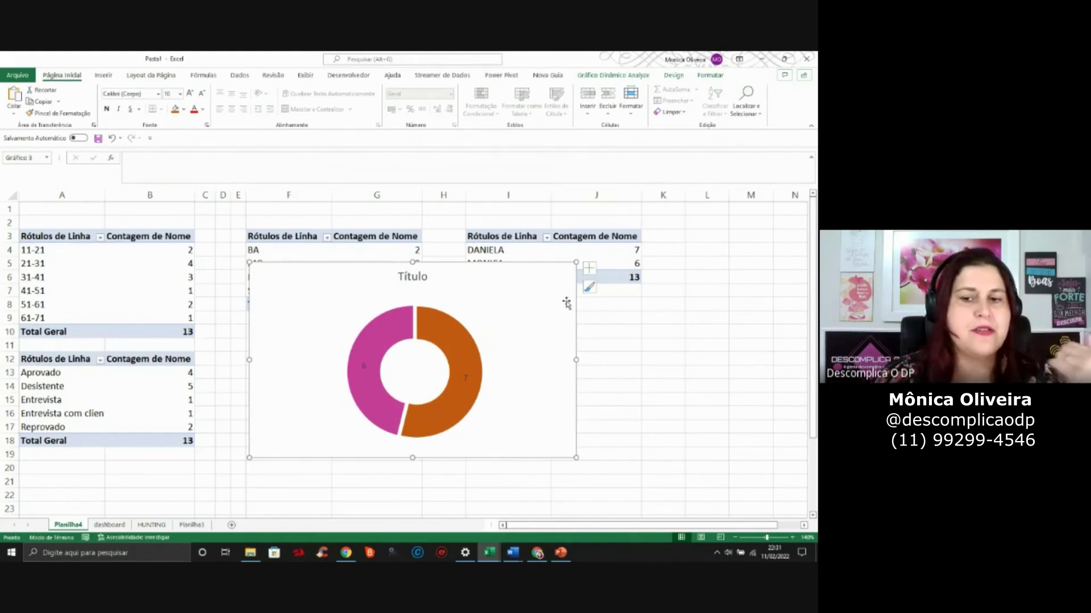
pyautogui.click(588, 275)
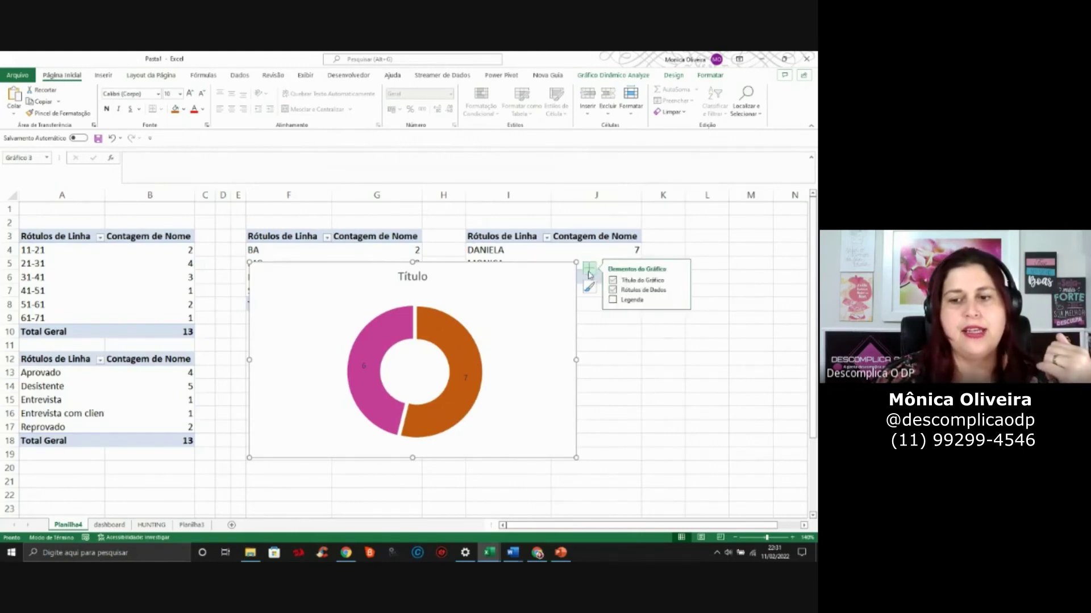
pyautogui.click(612, 300)
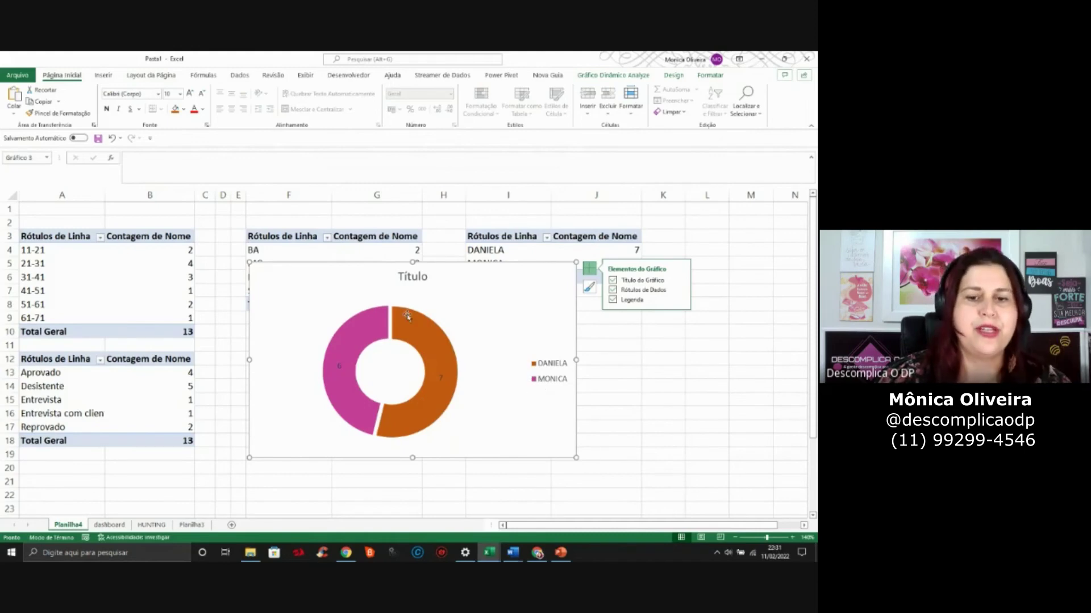
# Title the donut 'techrecruiters' and cut it from the Planilha4 pivot sheet
pyautogui.click(416, 278)
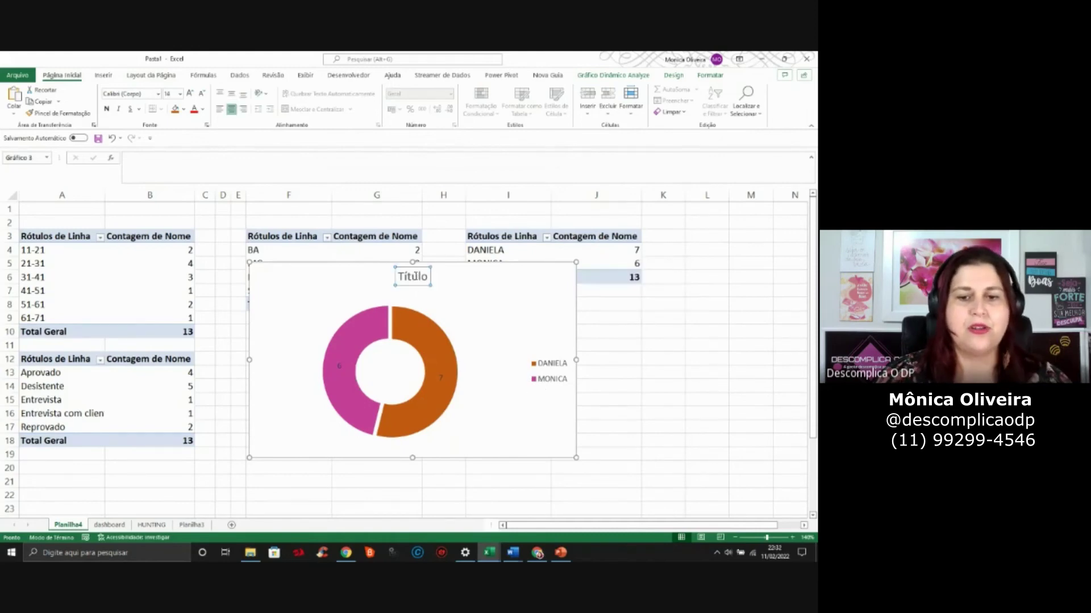
pyautogui.doubleClick(416, 276)
pyautogui.write('techrecruiters')
pyautogui.click(562, 291)
pyautogui.press('Delete')
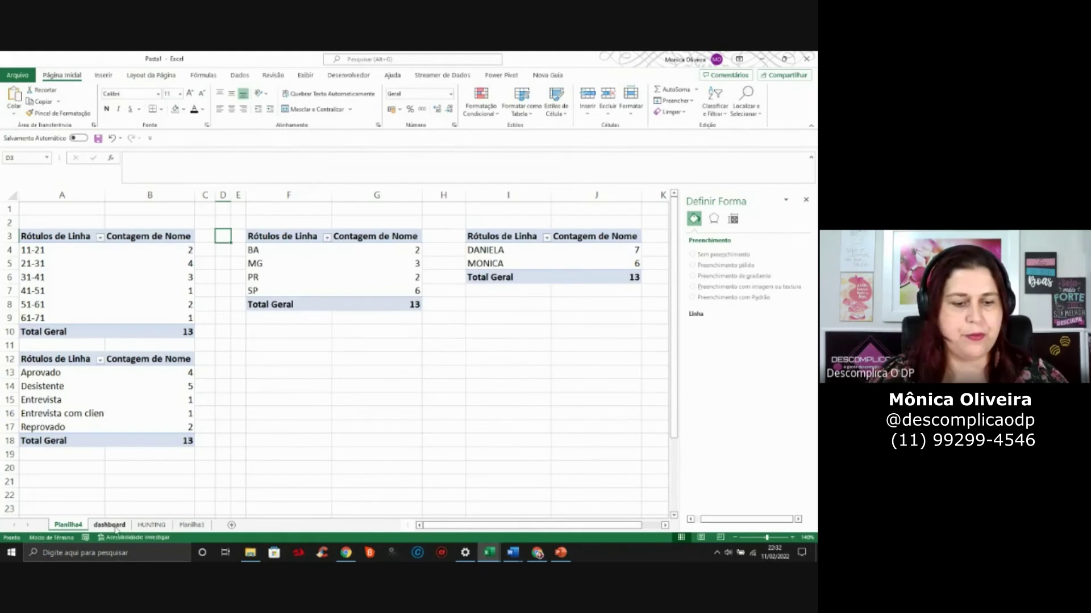
# Paste the donut chart onto the dashboard sheet and shrink it
pyautogui.click(110, 526)
pyautogui.click(806, 200)
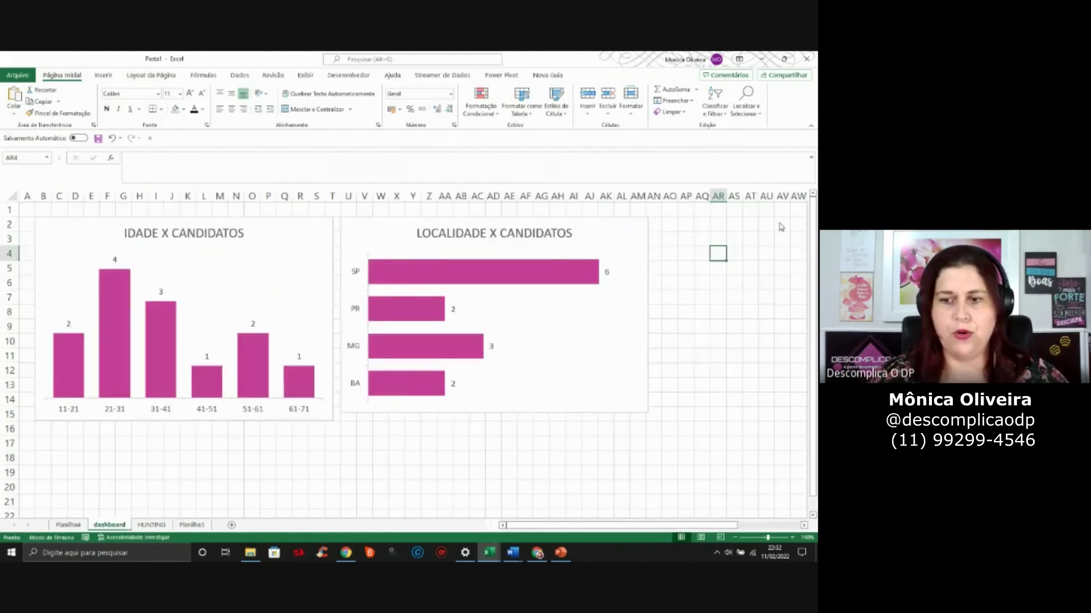
pyautogui.hotkey('ctrl', 'v')
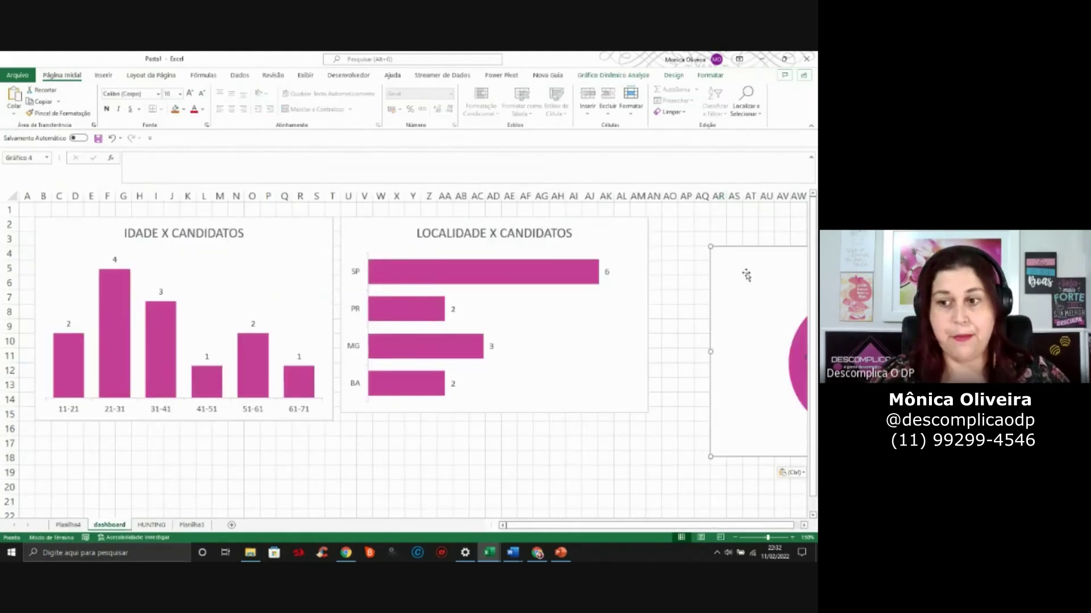
pyautogui.moveTo(730, 270); pyautogui.dragTo(305, 261)
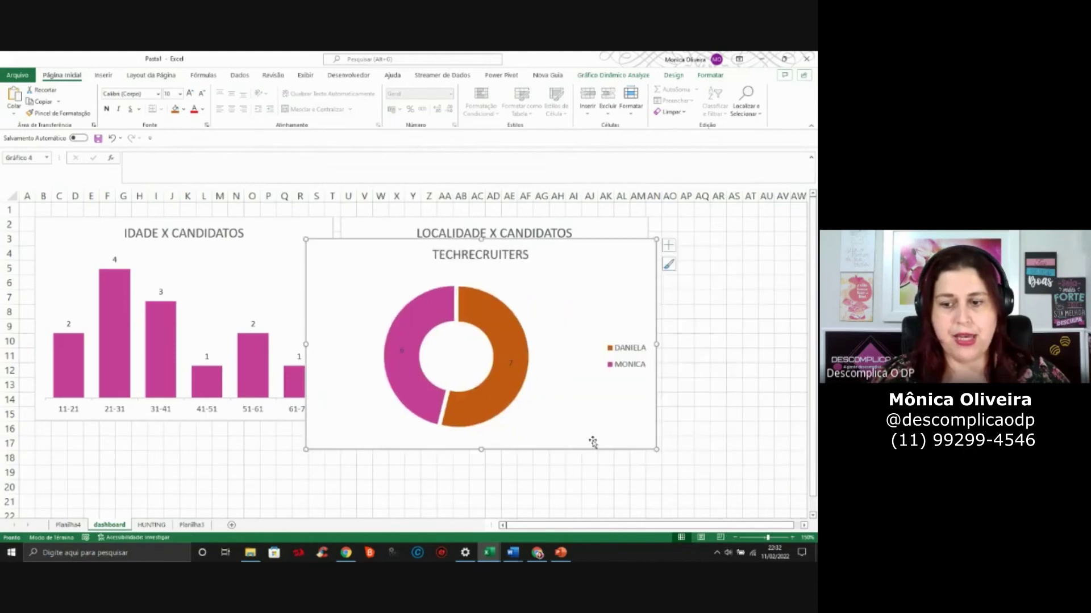
pyautogui.moveTo(658, 449); pyautogui.dragTo(763, 369)
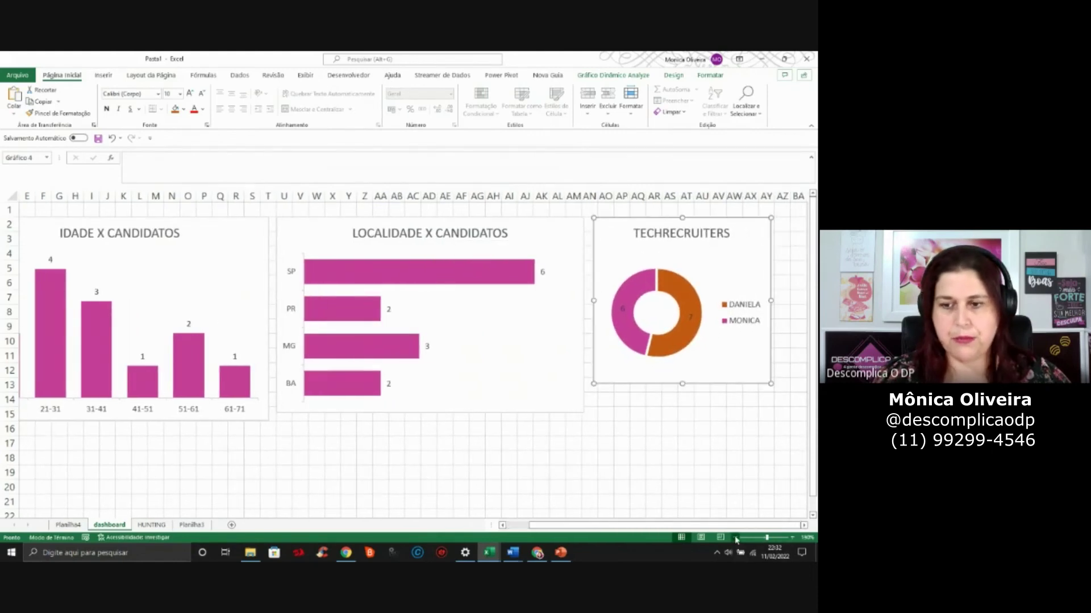
# Zoom the dashboard out and move the TECHRECRUITERS donut right of the LOCALIDADE X CANDIDATOS chart
pyautogui.click(735, 538)
pyautogui.moveTo(575, 526); pyautogui.dragTo(478, 516)
pyautogui.moveTo(652, 362); pyautogui.dragTo(67, 510)
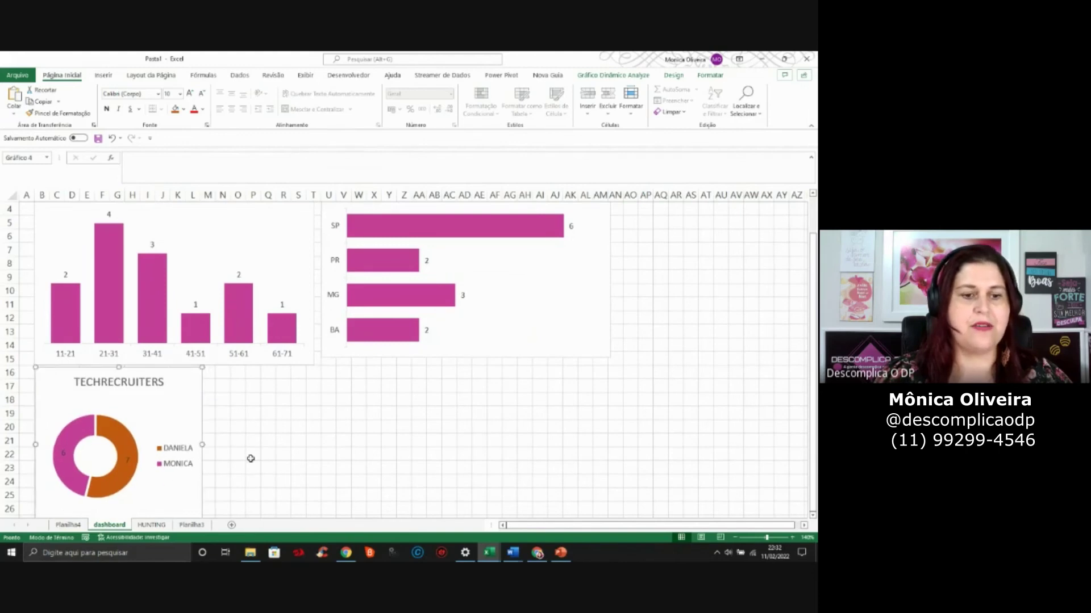
pyautogui.scroll(1, 260, 459)
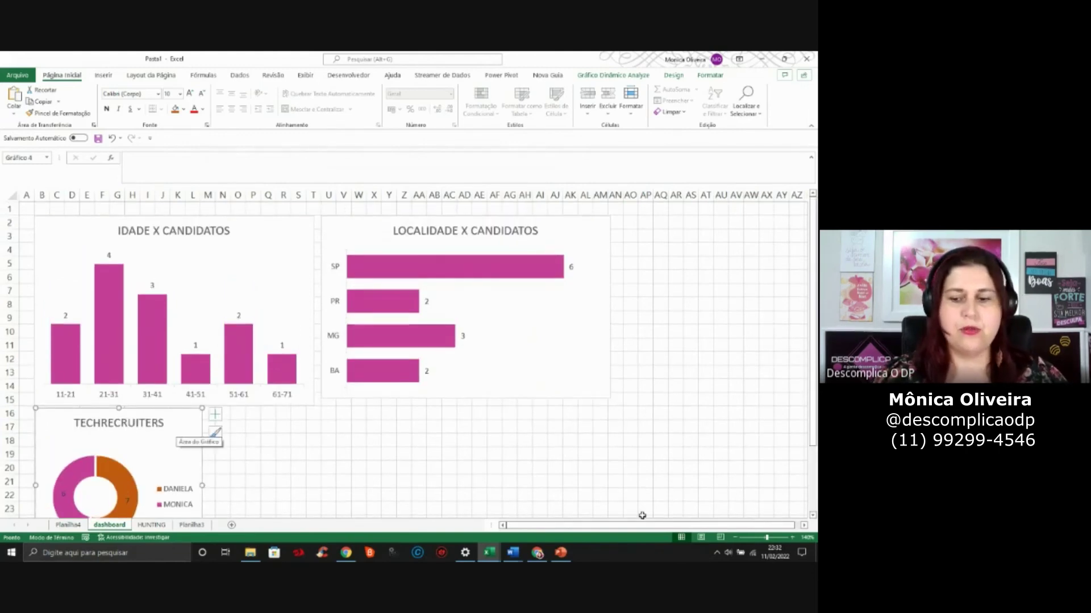
pyautogui.click(737, 538)
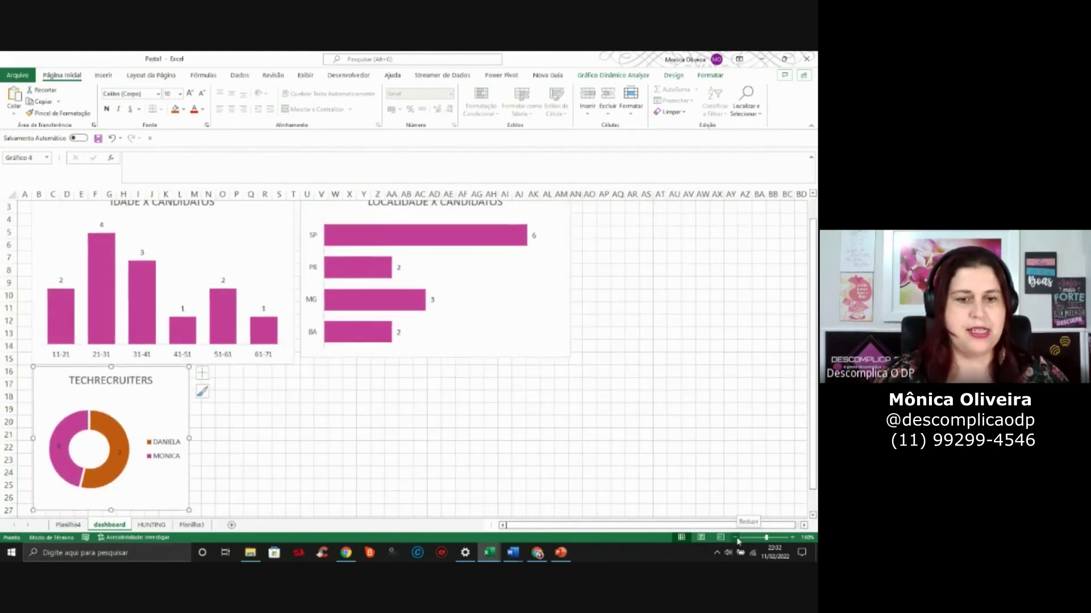
pyautogui.click(735, 538)
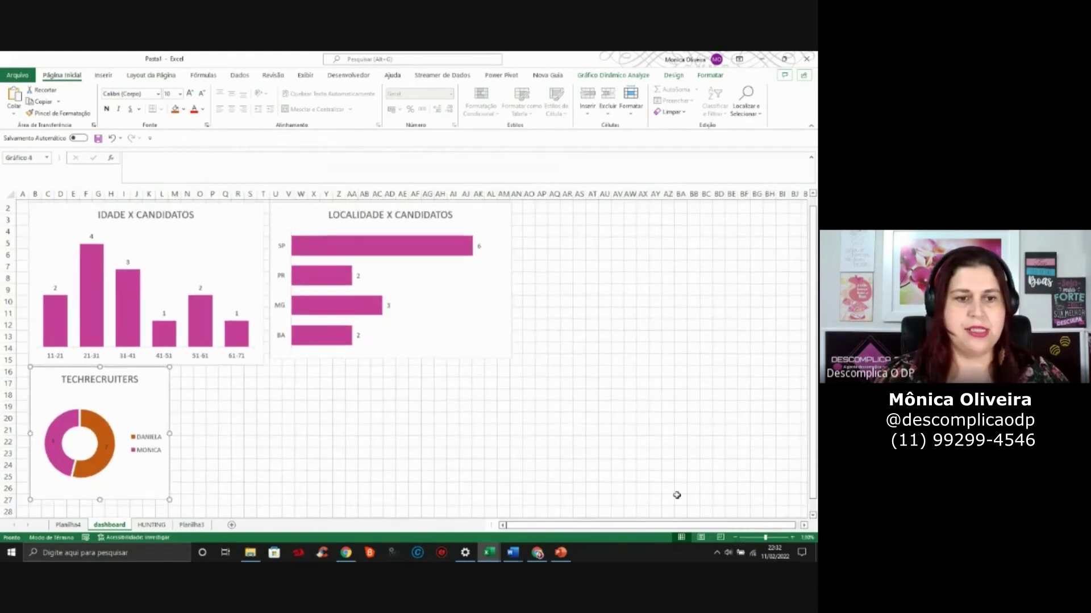
pyautogui.scroll(1, 676, 494)
pyautogui.click(673, 382)
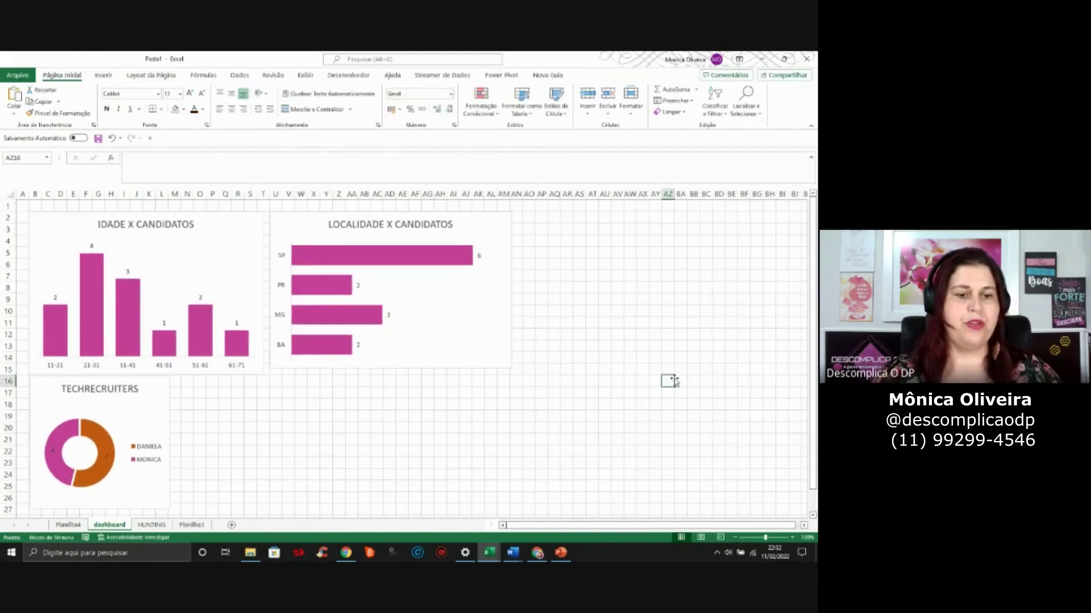
pyautogui.click(153, 399)
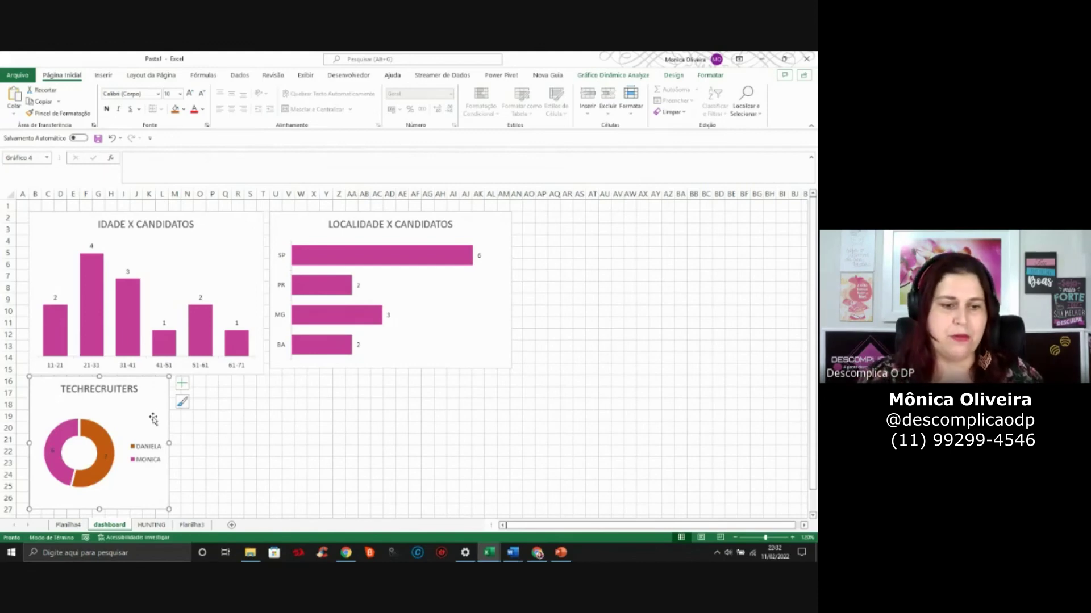
pyautogui.moveTo(153, 399)
pyautogui.mouseDown()
pyautogui.moveTo(599, 363)
pyautogui.moveTo(630, 238)
pyautogui.moveTo(647, 225)
pyautogui.mouseUp()
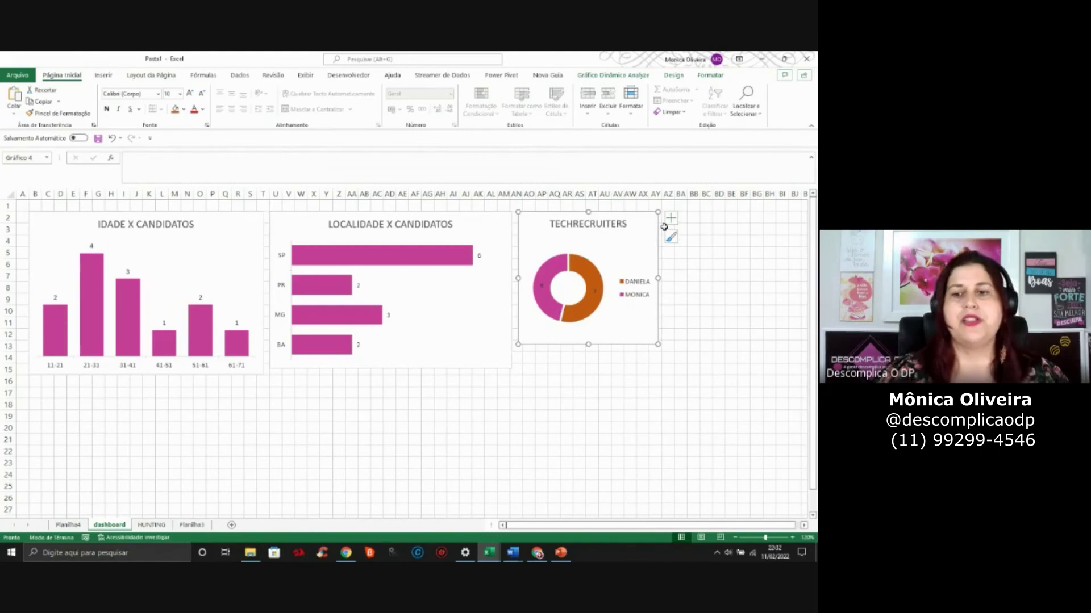
pyautogui.click(680, 393)
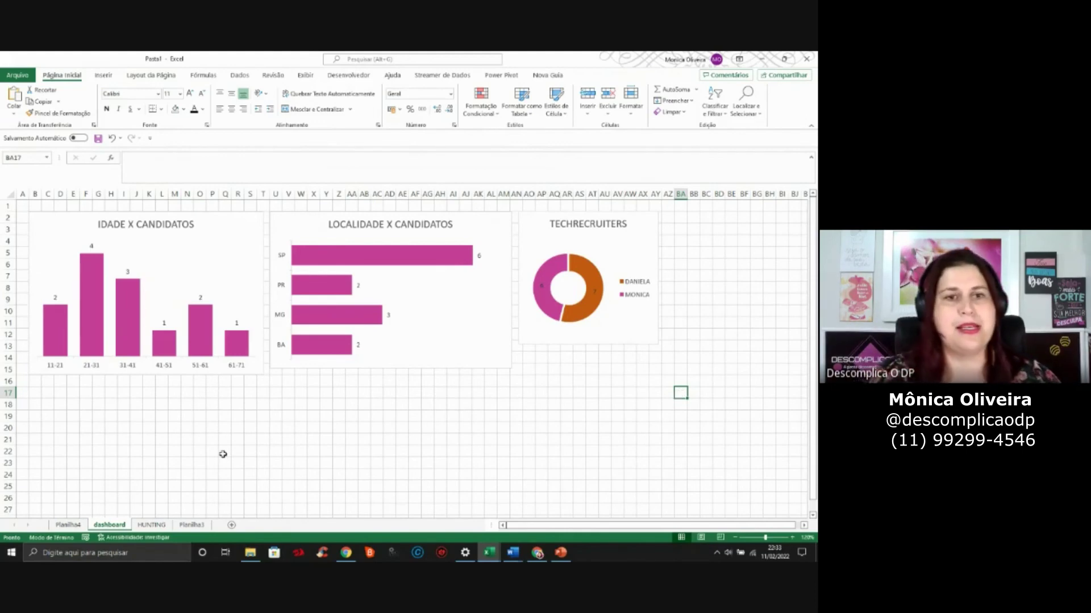
# With the IDADE X CANDIDATOS chart selected, insert Localidade, Status and Recruiter slicers
pyautogui.click(245, 222)
pyautogui.click(277, 405)
pyautogui.click(248, 219)
pyautogui.click(103, 74)
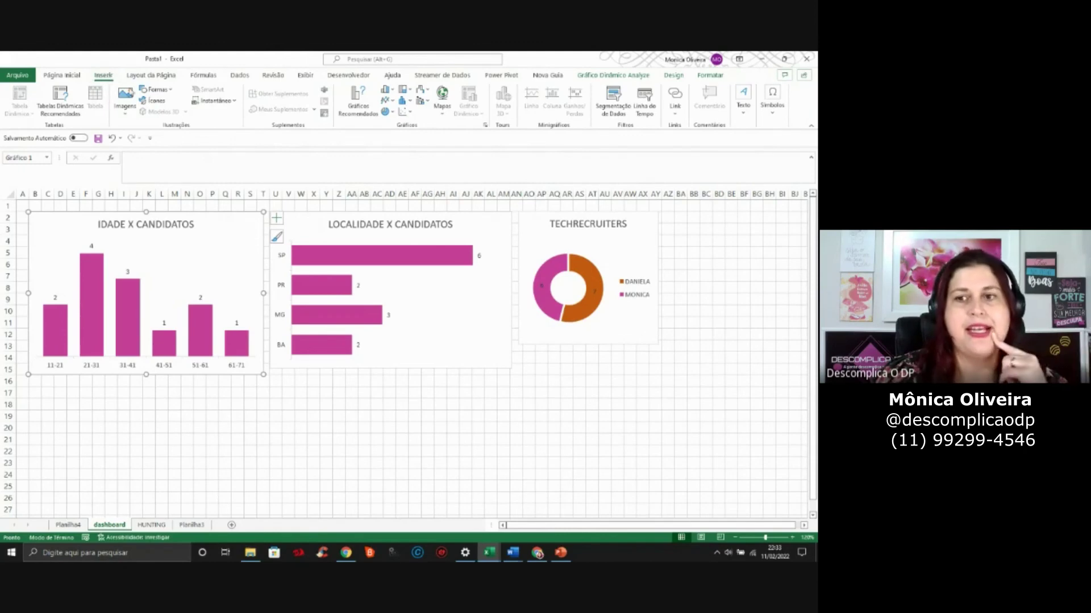
pyautogui.click(604, 101)
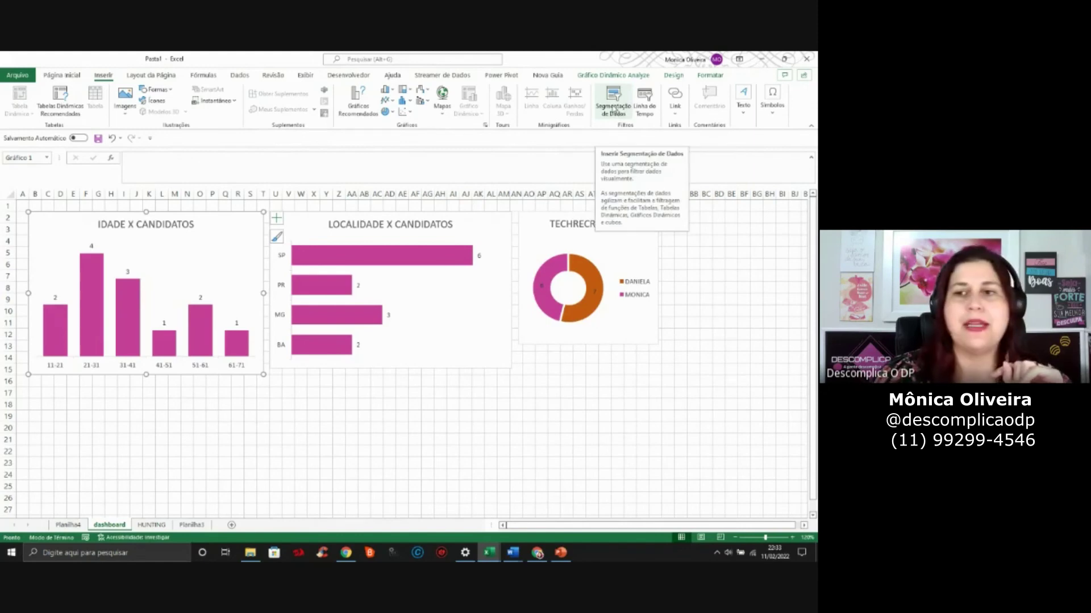
pyautogui.click(613, 101)
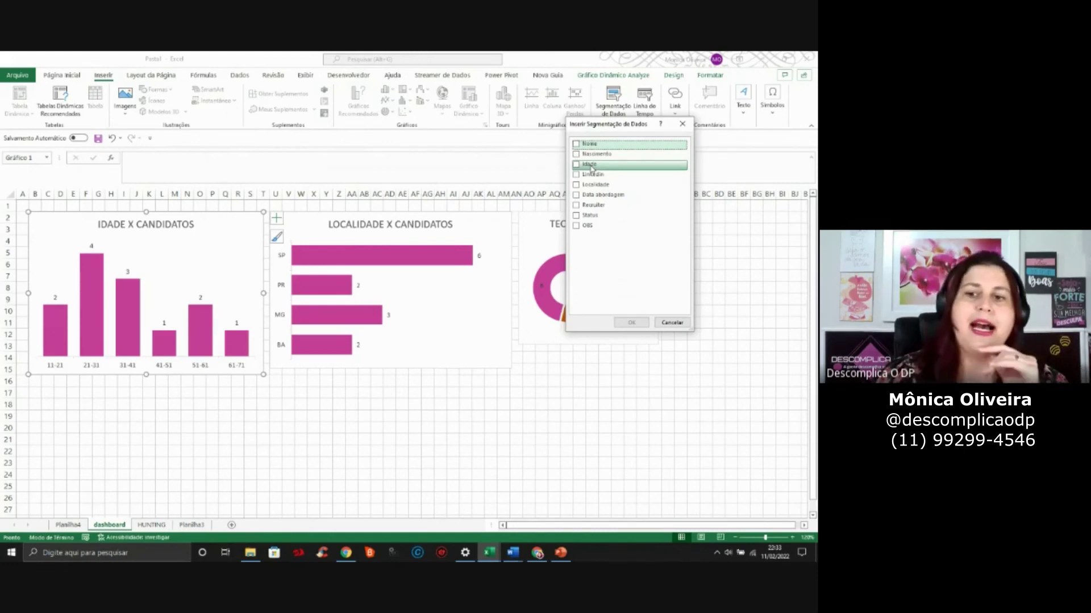
pyautogui.click(576, 185)
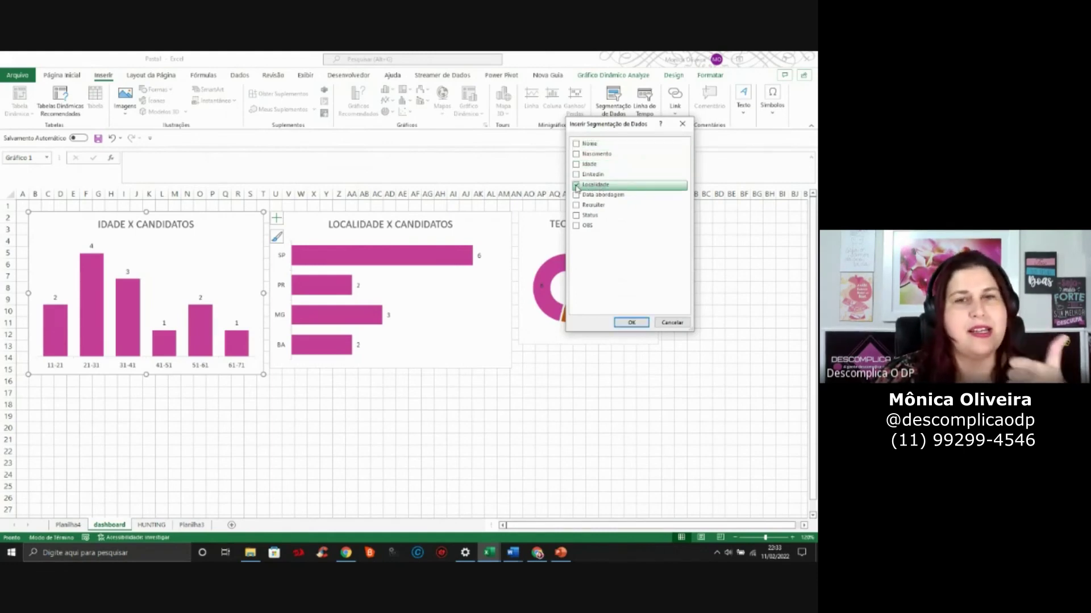
pyautogui.click(576, 216)
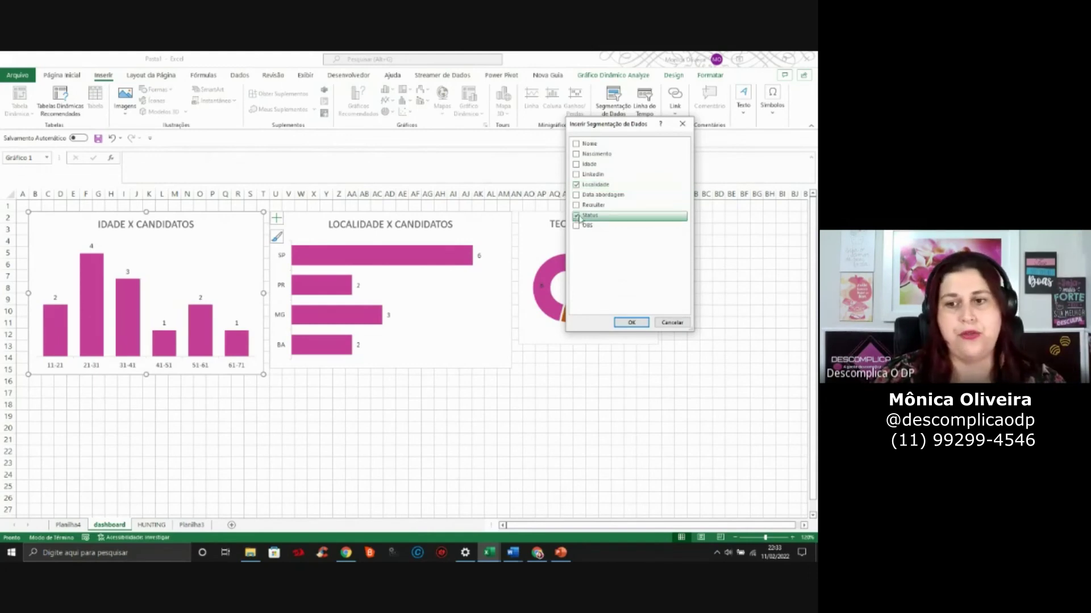
pyautogui.click(577, 206)
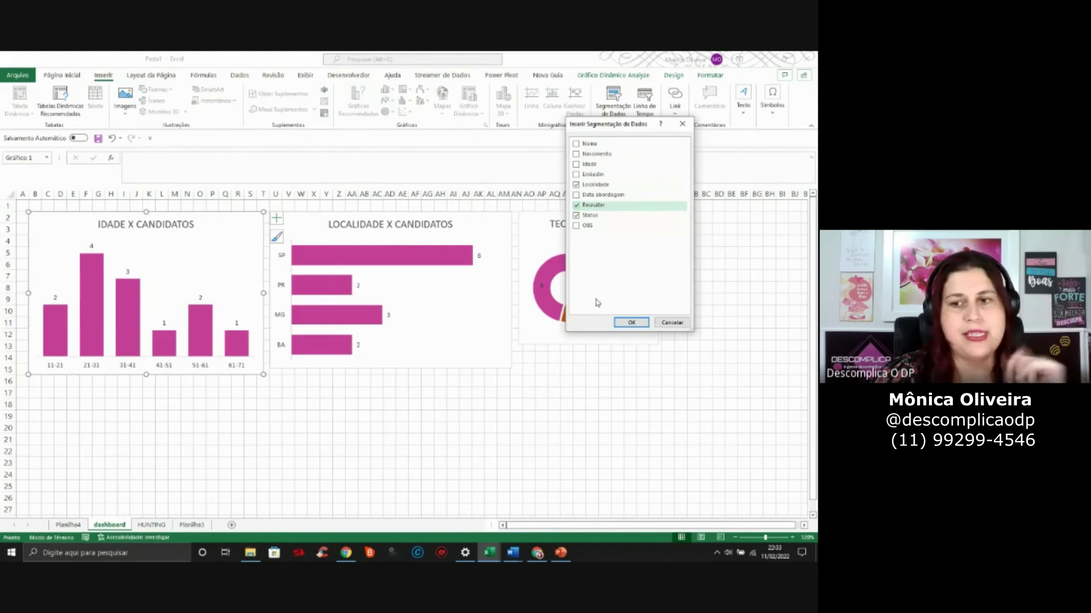
pyautogui.click(631, 323)
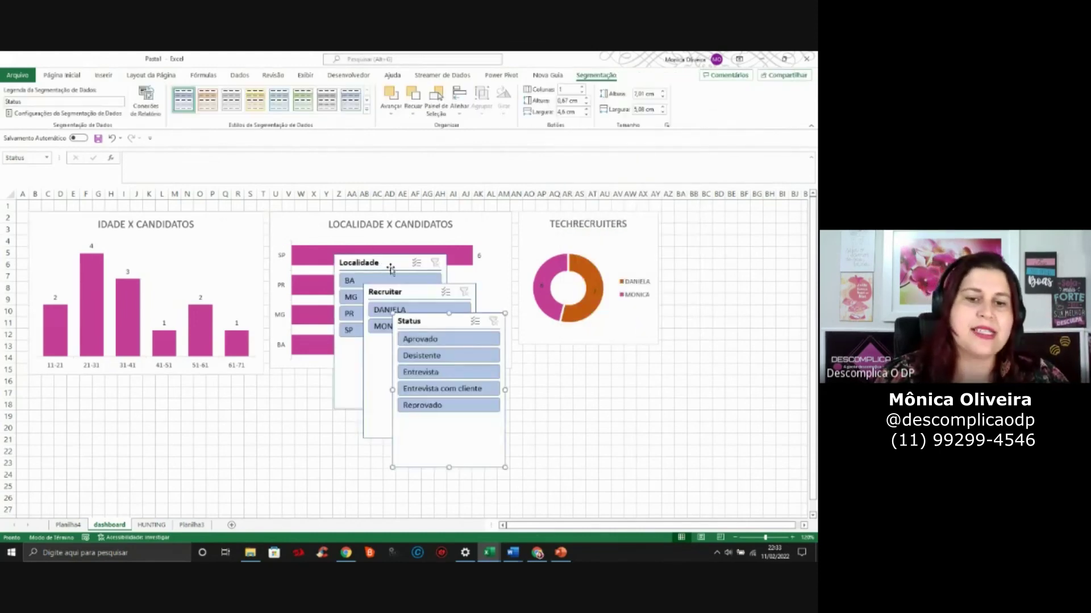
# Roughly place the Localidade and Status slicers and shorten the Recruiter slicer to two names
pyautogui.moveTo(384, 265); pyautogui.dragTo(91, 390)
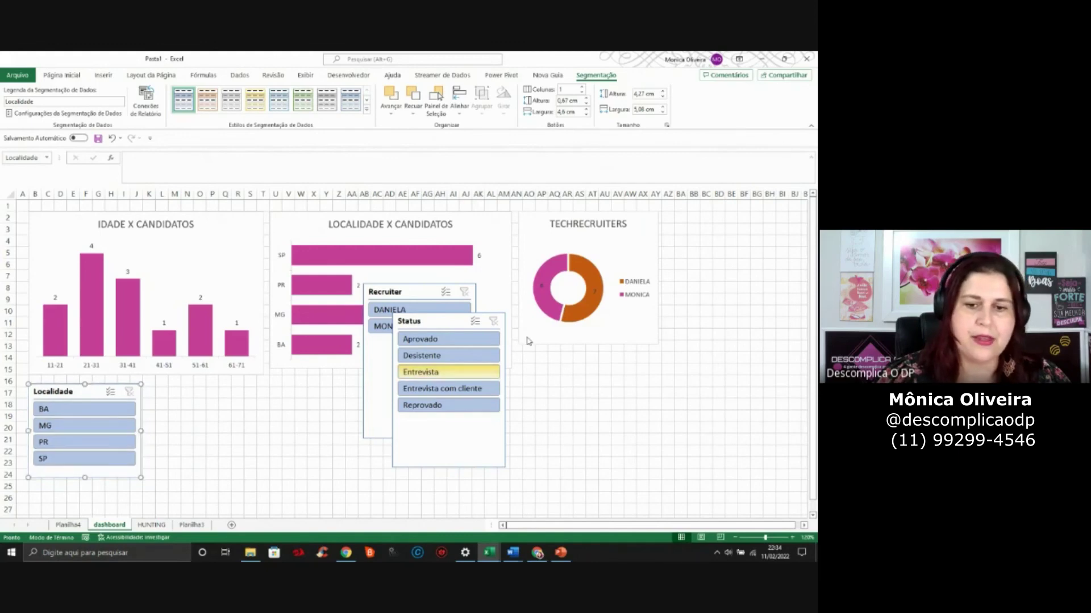
pyautogui.moveTo(409, 322); pyautogui.dragTo(199, 384)
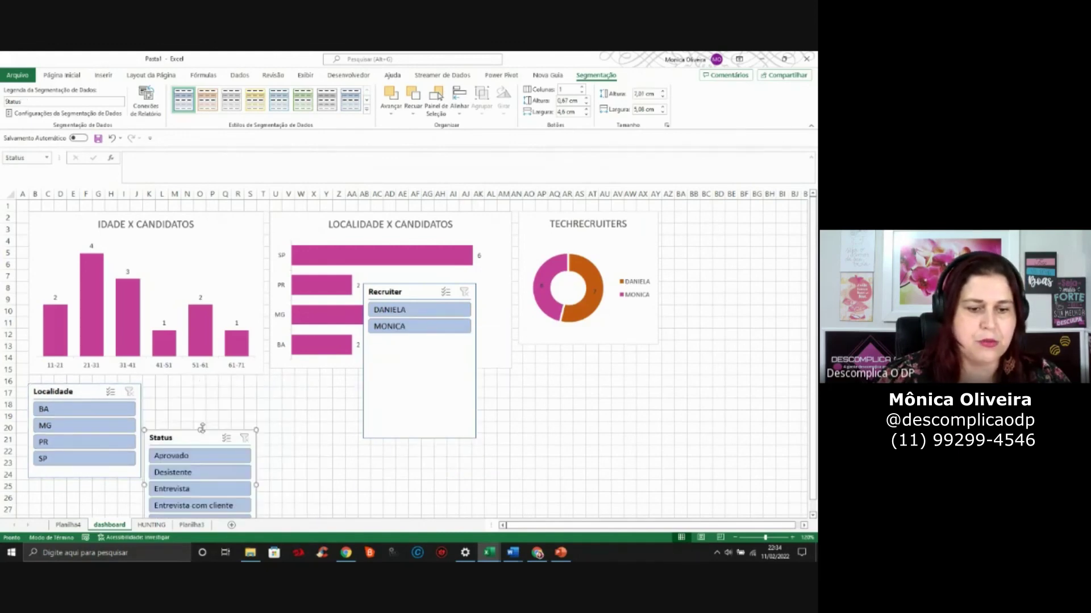
pyautogui.click(314, 462)
pyautogui.click(413, 373)
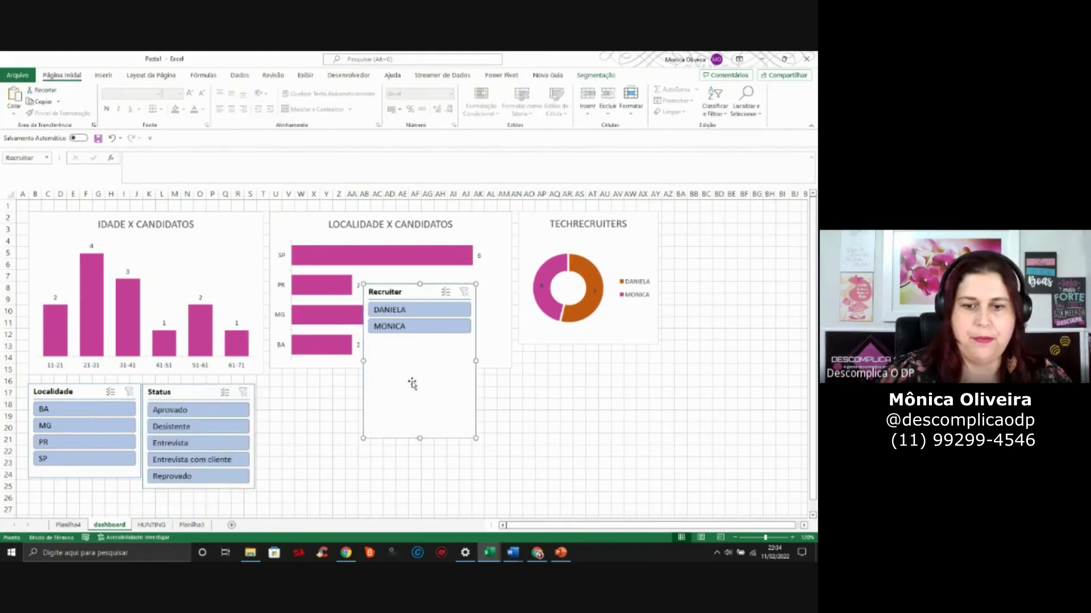
pyautogui.moveTo(420, 438); pyautogui.dragTo(421, 341)
pyautogui.moveTo(411, 289); pyautogui.dragTo(309, 390)
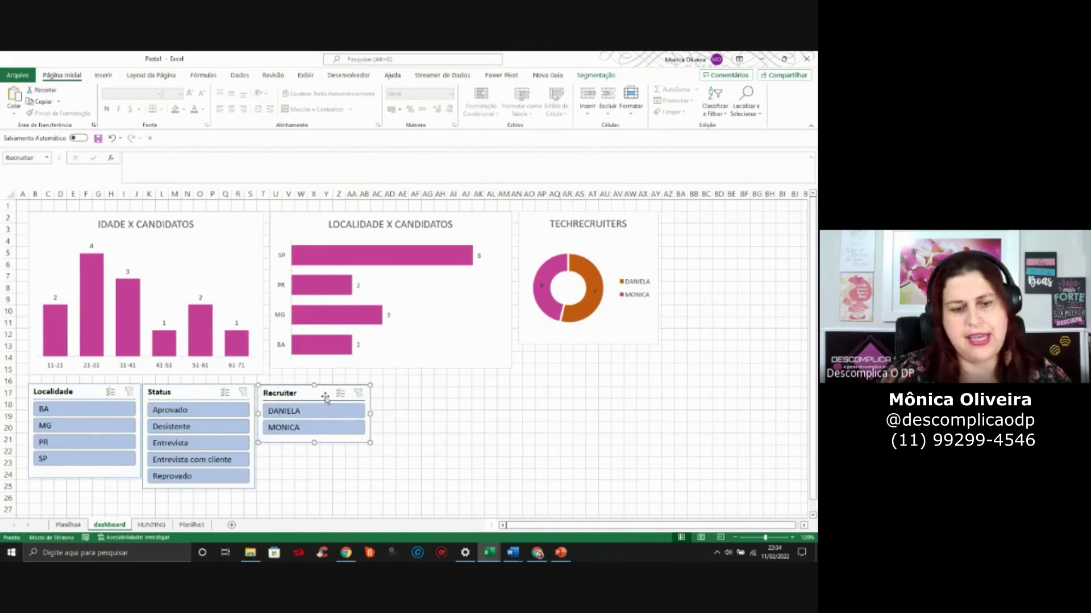
pyautogui.click(466, 440)
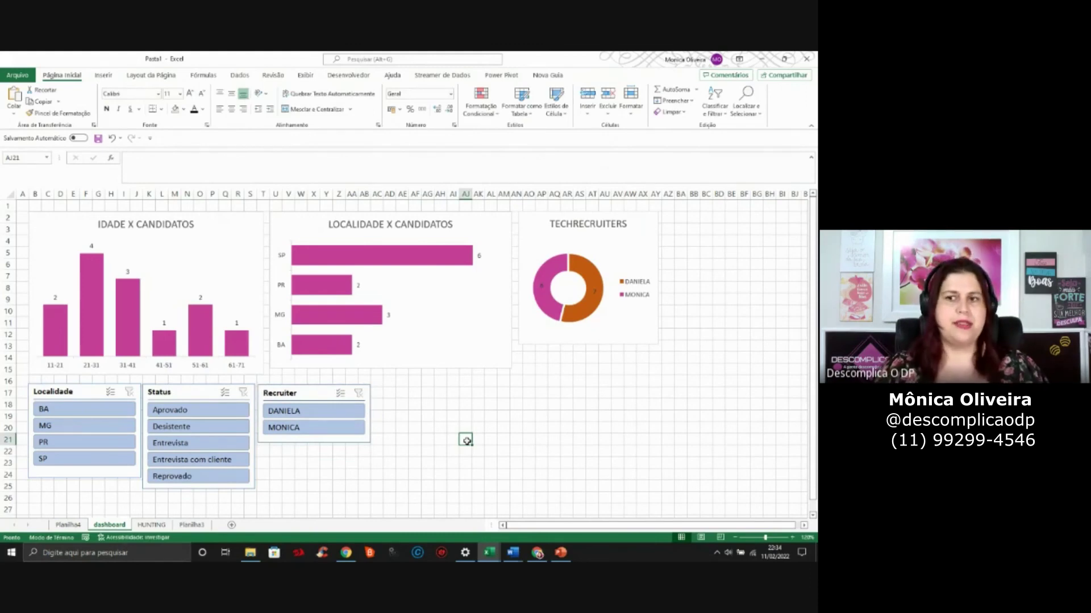
# Stack Recruiter, Localidade and Status slicers in a column beside the TECHRECRUITERS doughnut
pyautogui.moveTo(335, 394); pyautogui.dragTo(721, 221)
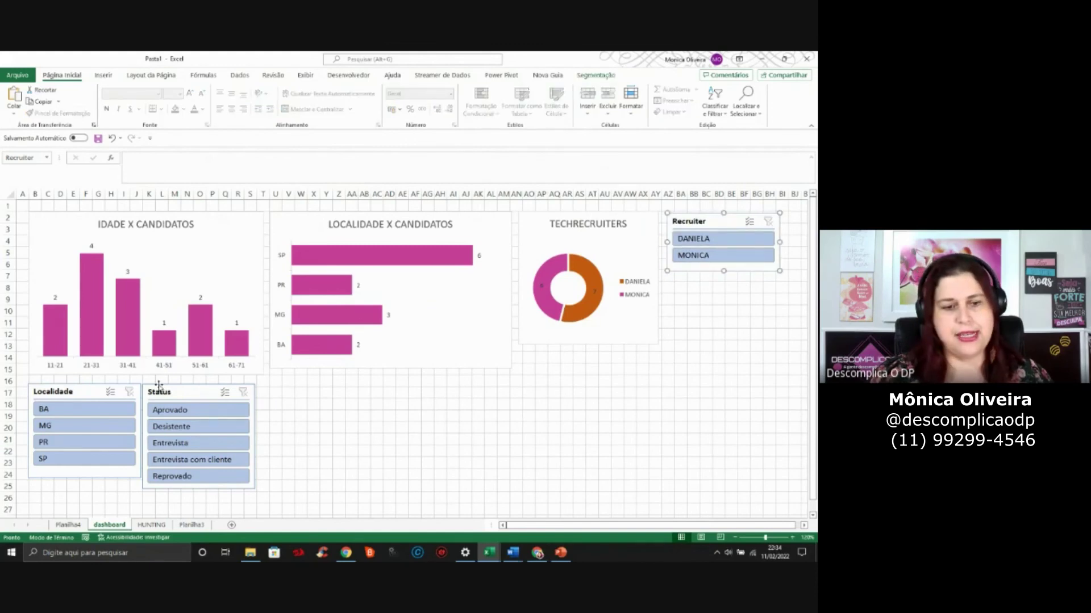
pyautogui.moveTo(89, 390); pyautogui.dragTo(728, 283)
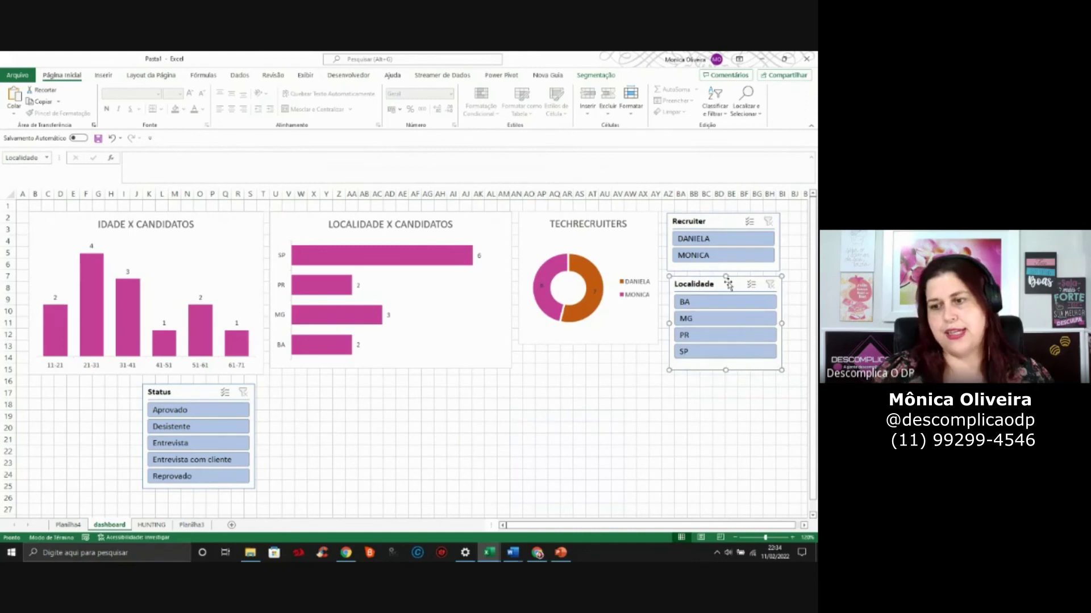
pyautogui.moveTo(202, 394); pyautogui.dragTo(733, 388)
pyautogui.press('Up')
pyautogui.press('Left')
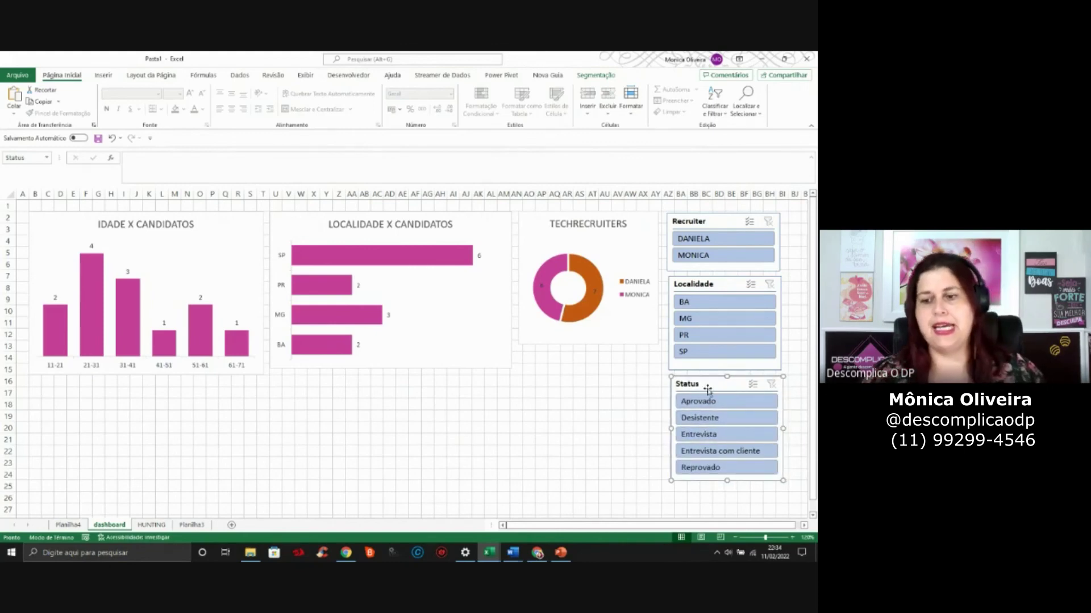
pyautogui.click(631, 393)
pyautogui.click(722, 387)
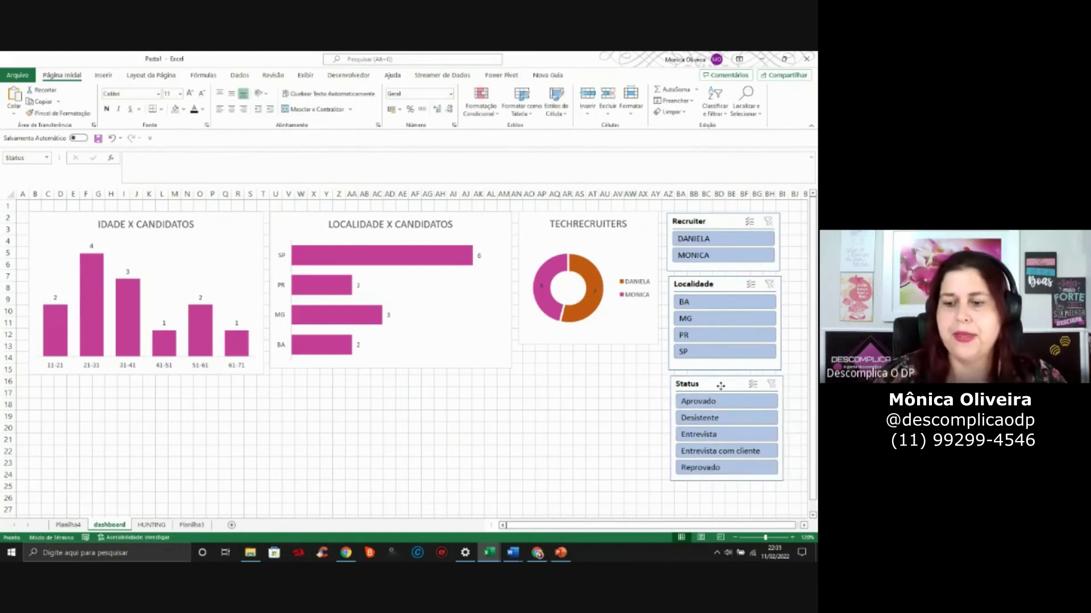
pyautogui.click(542, 405)
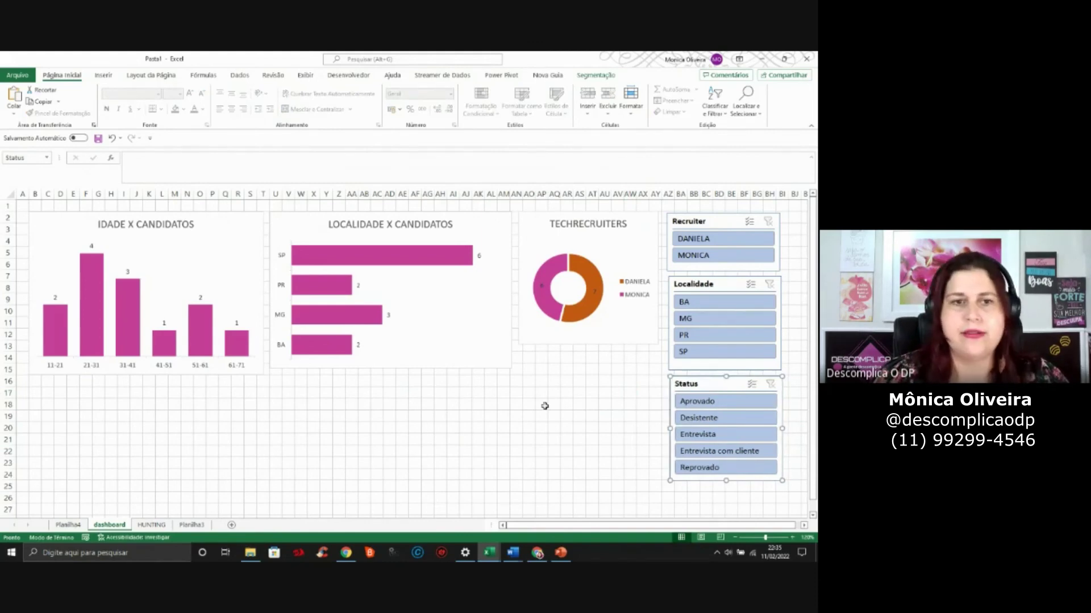
pyautogui.click(731, 223)
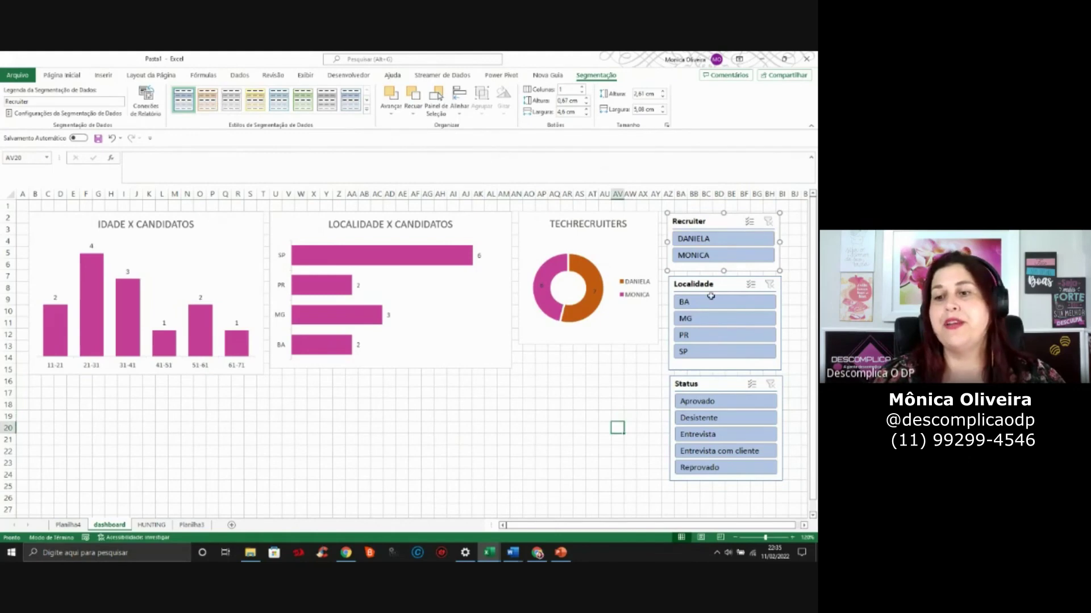
# Apply the orange slicer style to the Recruiter, Localidade and Status slicers
pyautogui.click(727, 225)
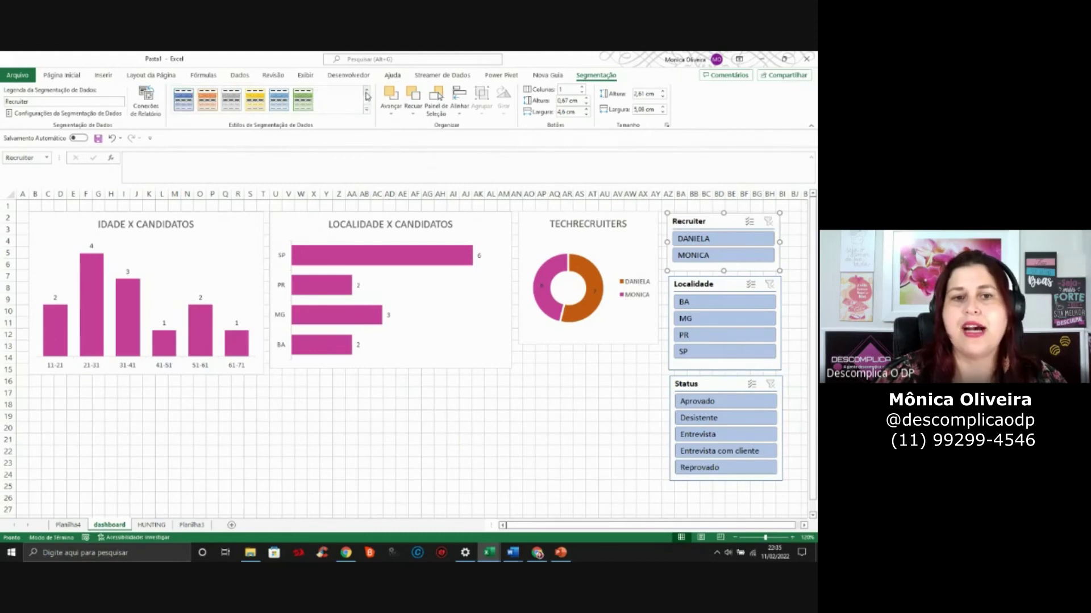
pyautogui.click(207, 98)
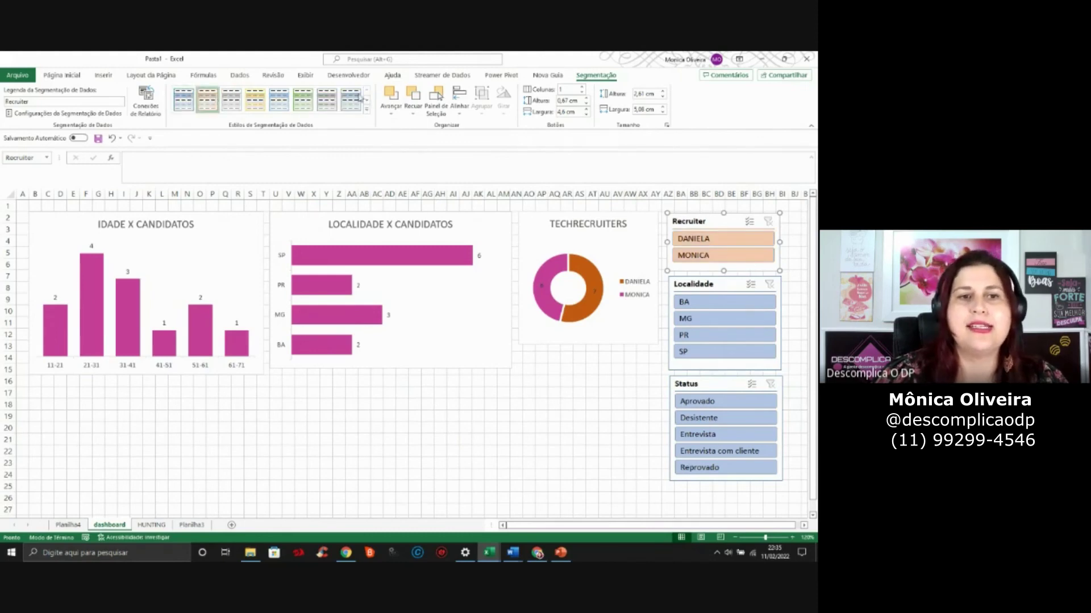
pyautogui.click(723, 288)
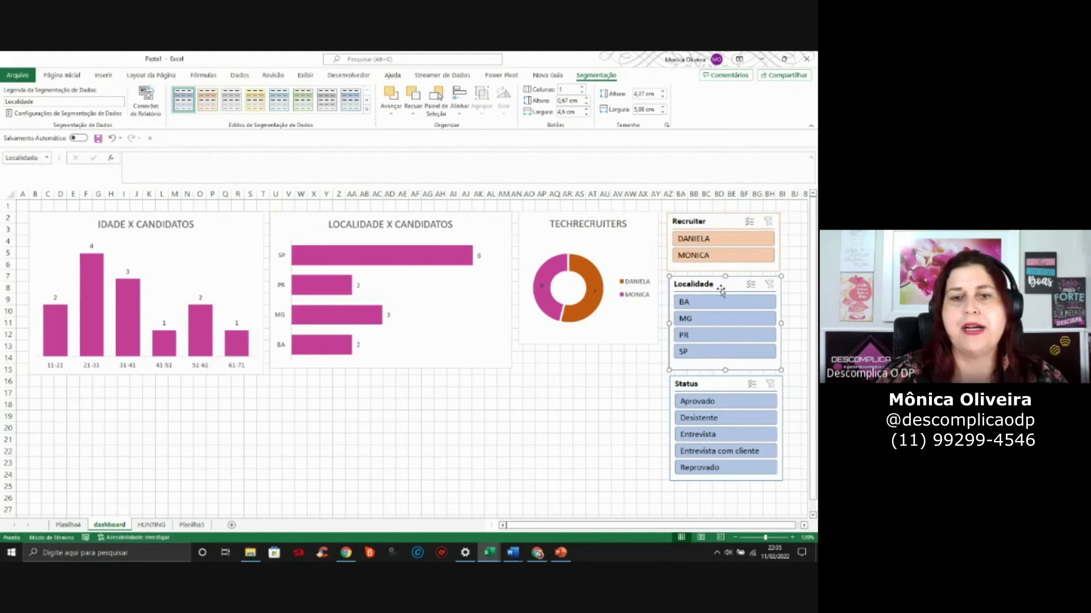
pyautogui.click(208, 98)
pyautogui.click(730, 387)
pyautogui.click(208, 98)
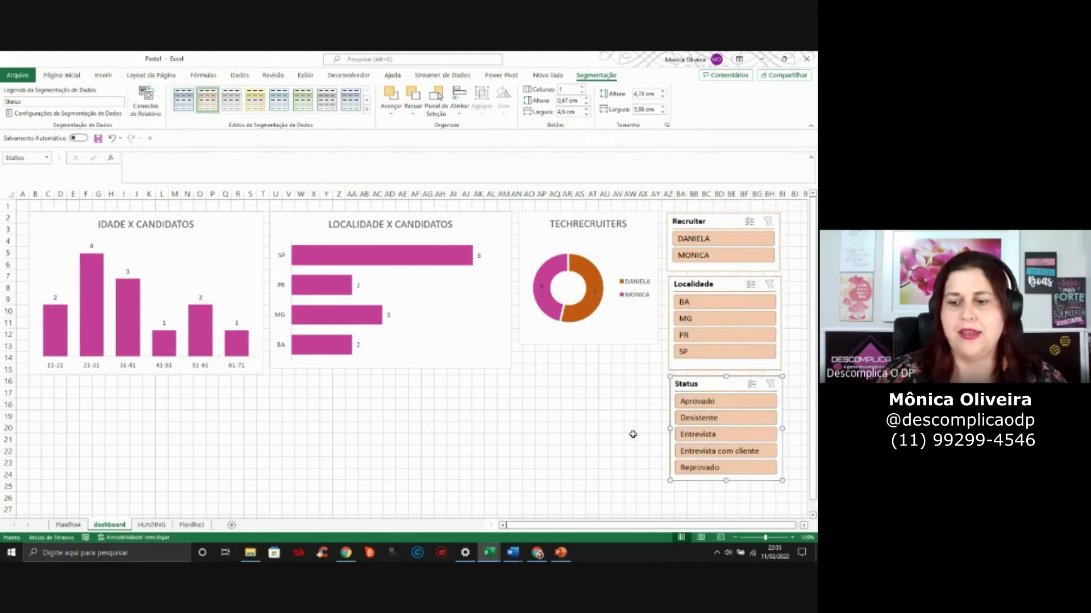
# Filter the dashboard to each recruiter in turn, ending on MONICA
pyautogui.moveTo(633, 433); pyautogui.dragTo(631, 441)
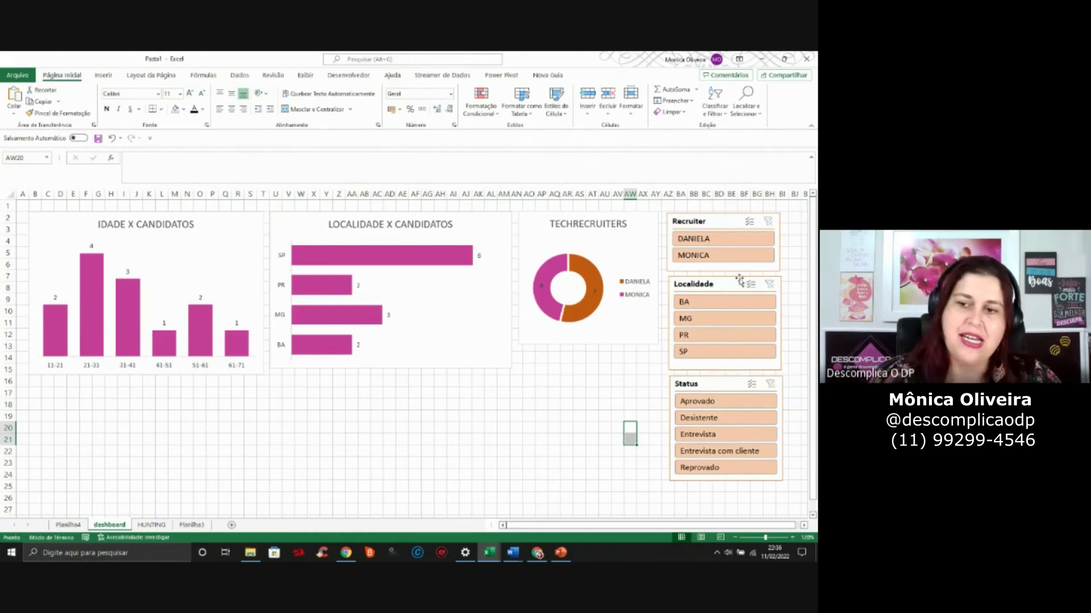
pyautogui.click(709, 245)
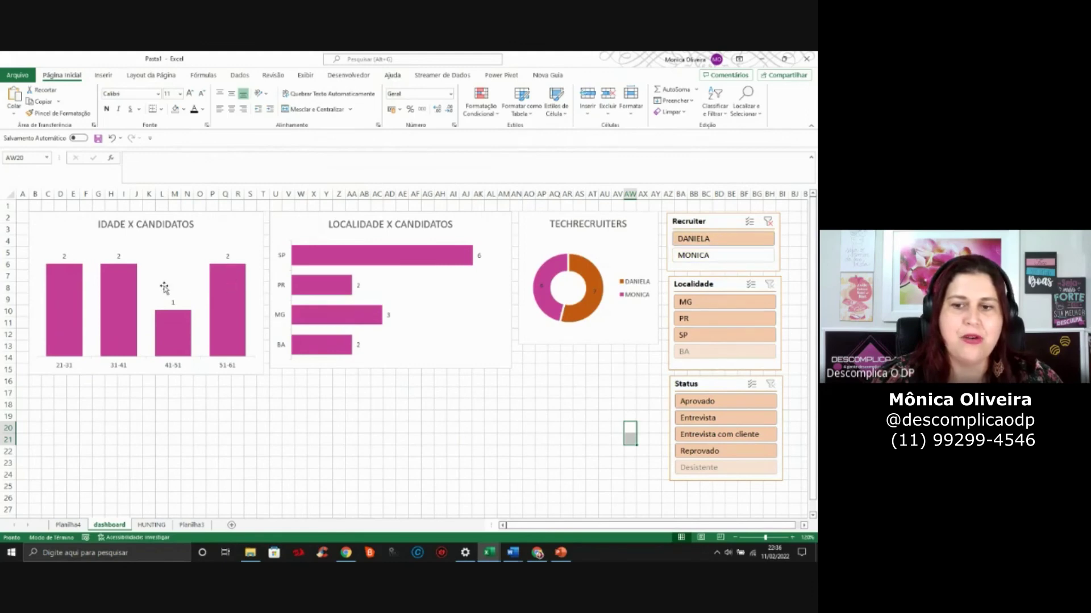
pyautogui.click(718, 256)
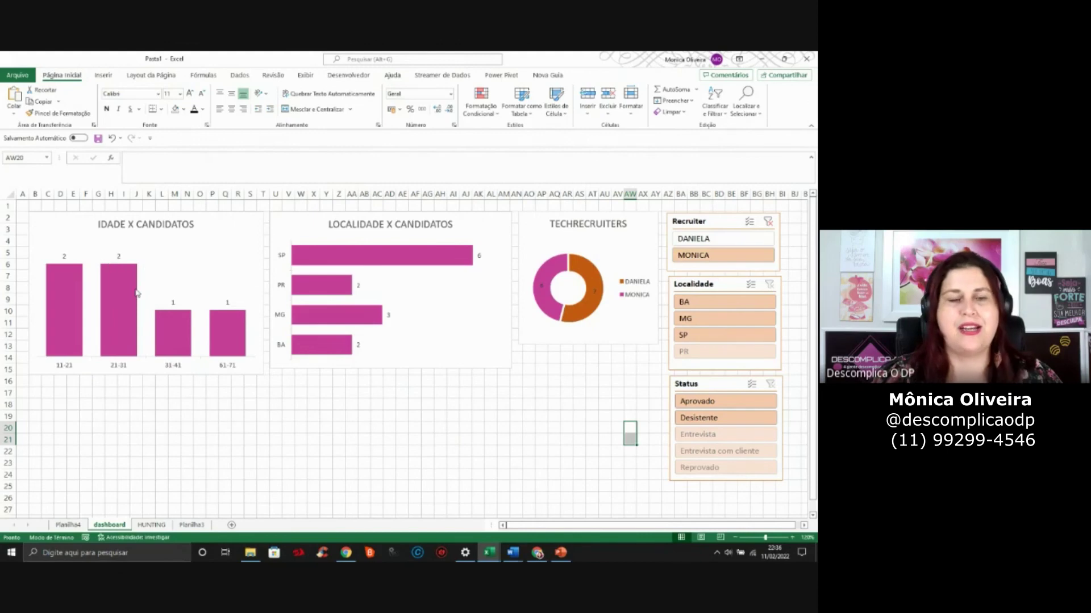
# Clear the recruiter filter and connect the Recruiter slicer to Tabela dinâmica3, 4 and 5
pyautogui.click(769, 222)
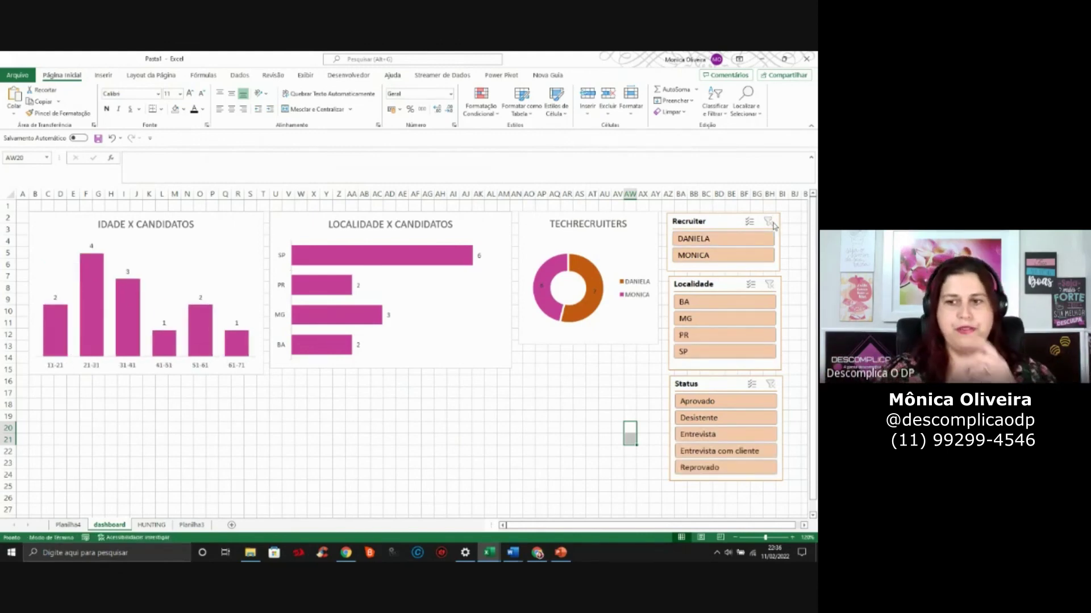
pyautogui.rightClick(729, 225)
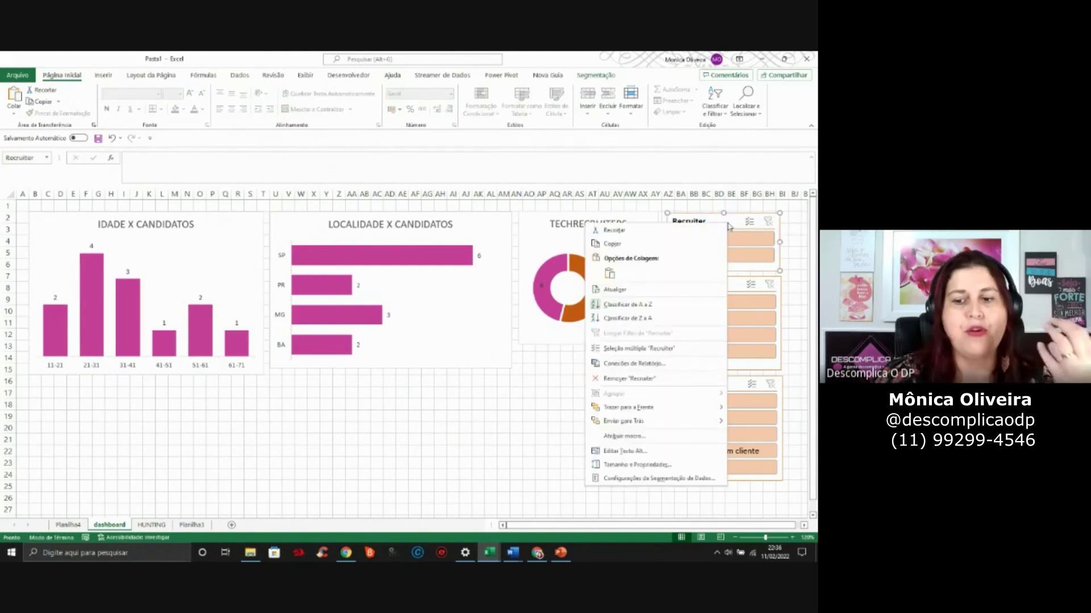
pyautogui.rightClick(728, 226)
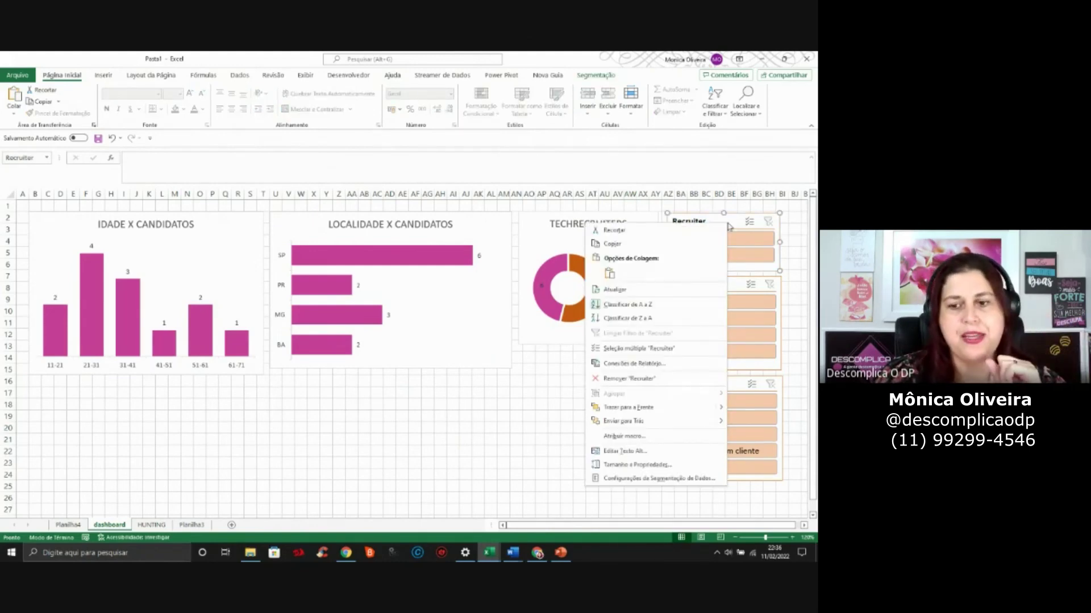
pyautogui.click(634, 364)
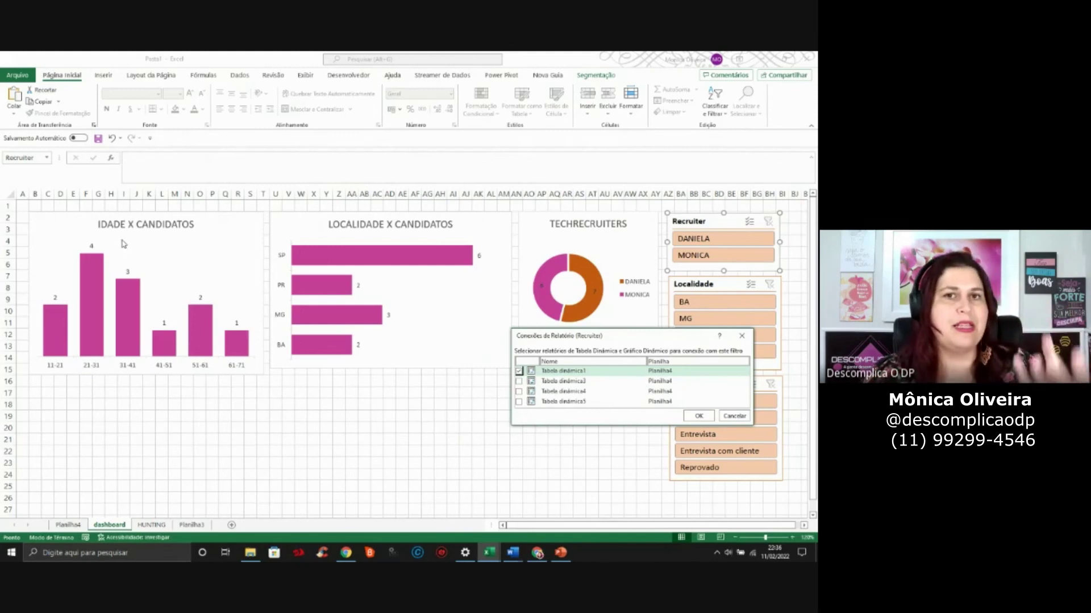
pyautogui.click(519, 381)
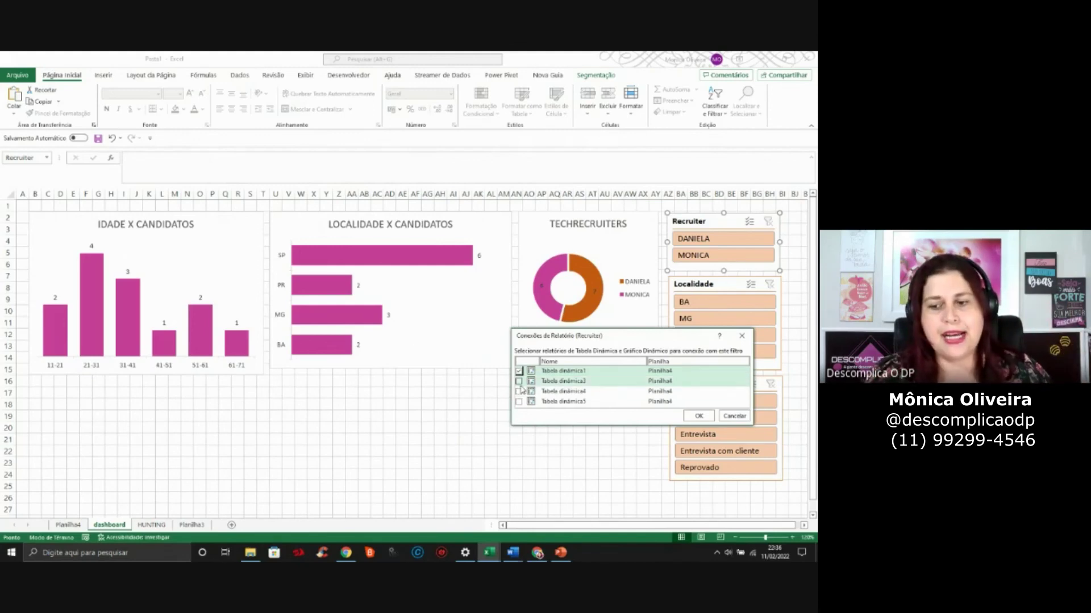
pyautogui.click(519, 391)
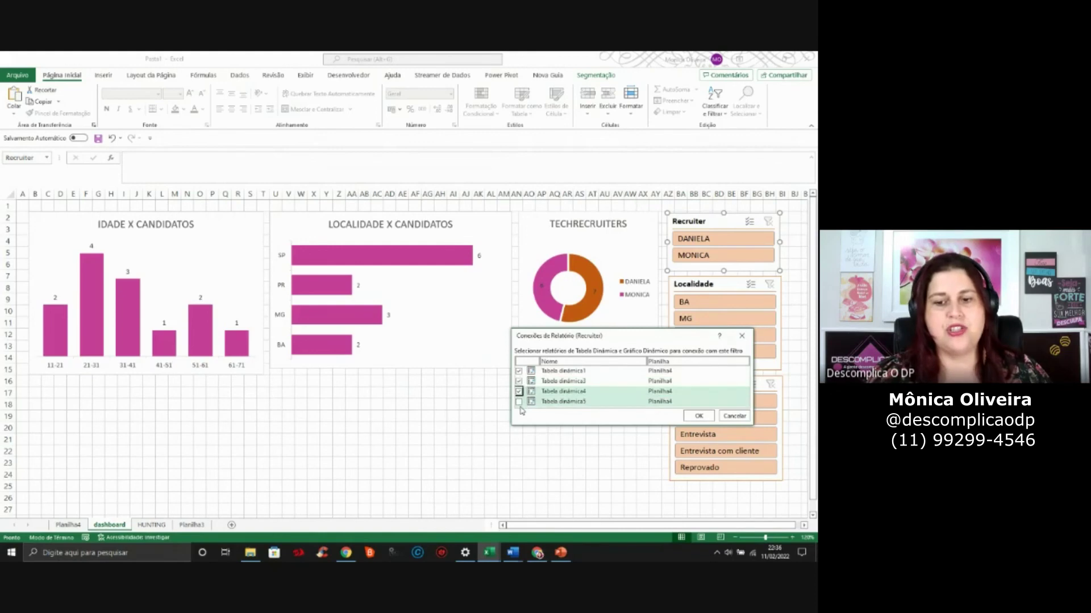
pyautogui.click(518, 402)
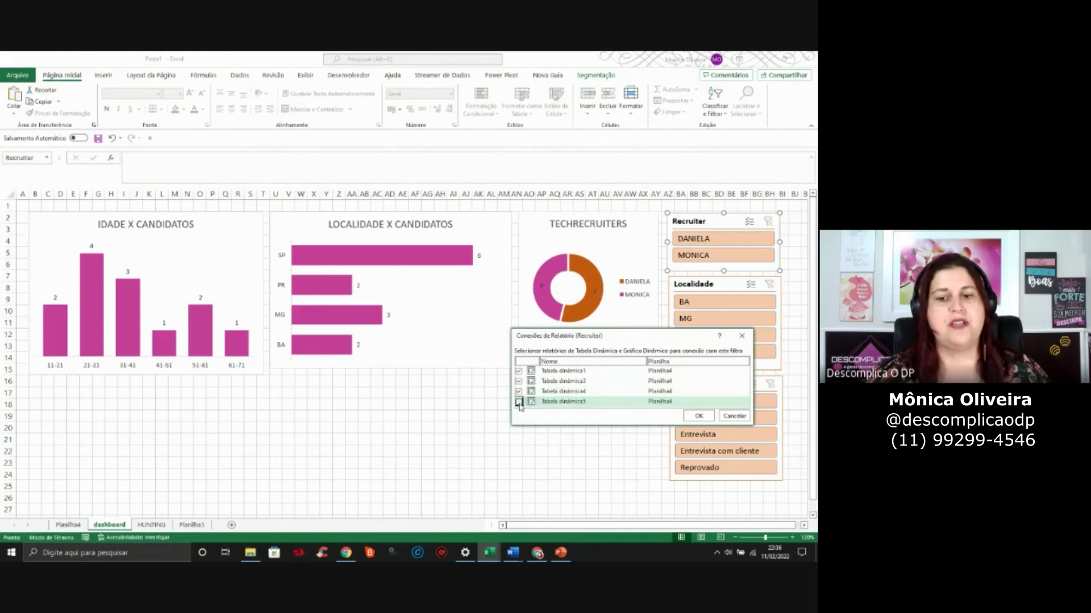
pyautogui.click(698, 416)
# Connect the Localidade slicer to Tabela dinâmica3, 4 and 5
pyautogui.click(719, 285)
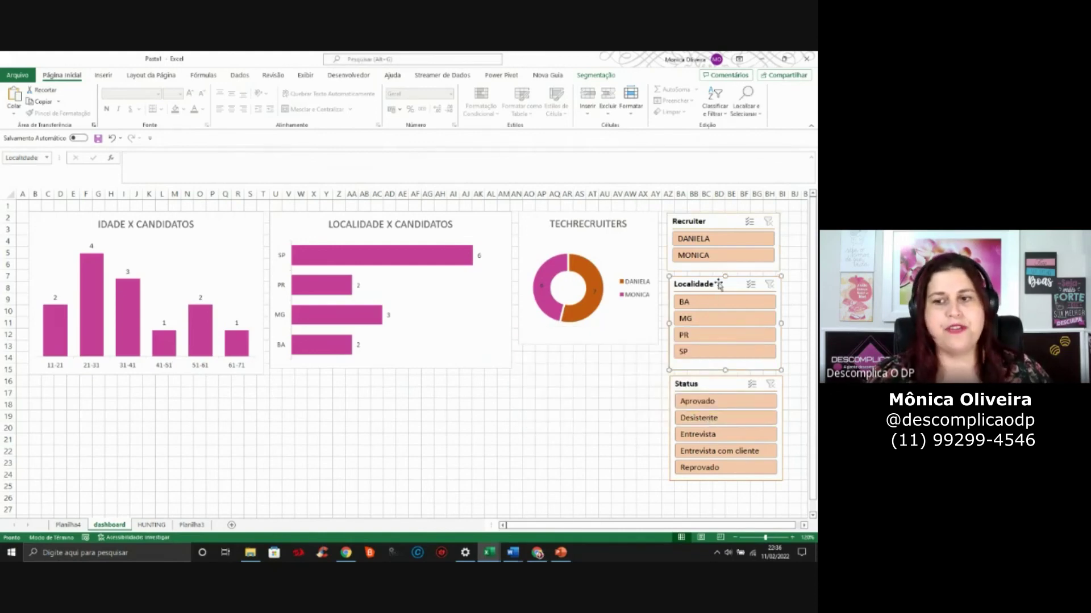
pyautogui.click(601, 76)
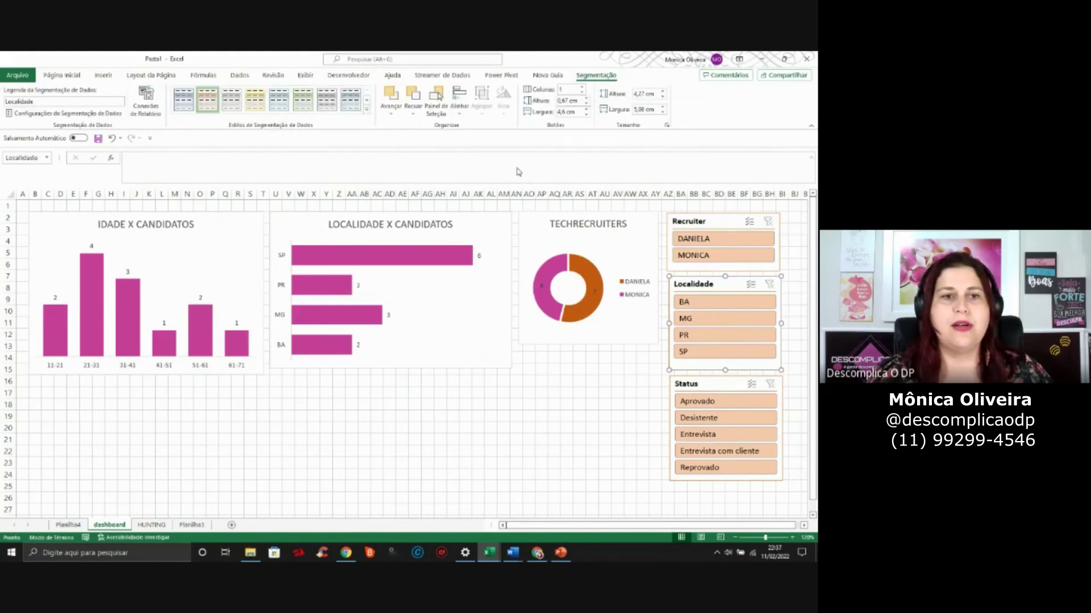
pyautogui.click(145, 102)
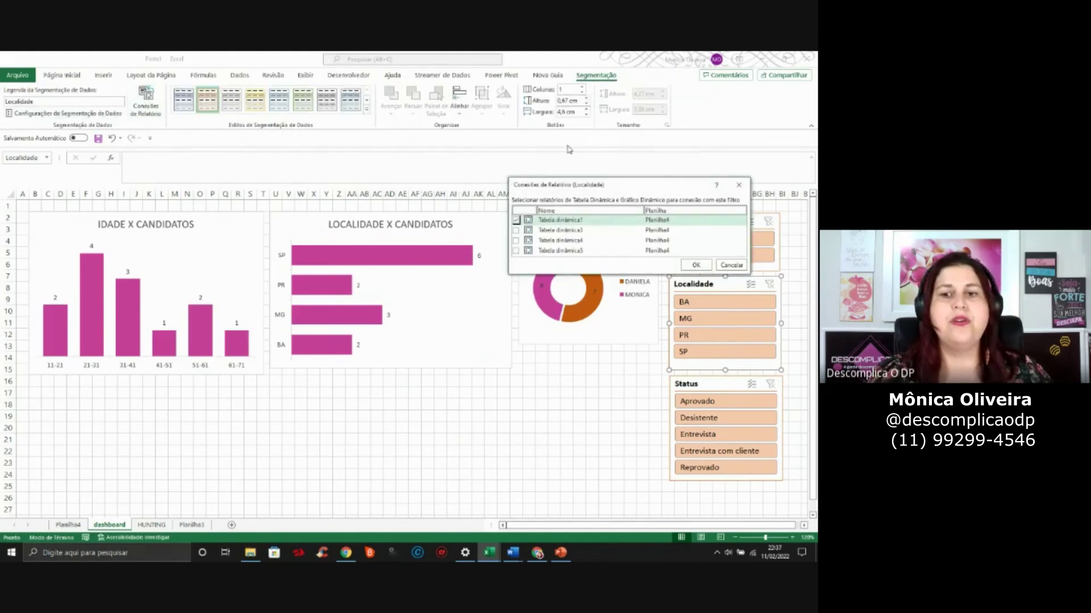
pyautogui.click(516, 231)
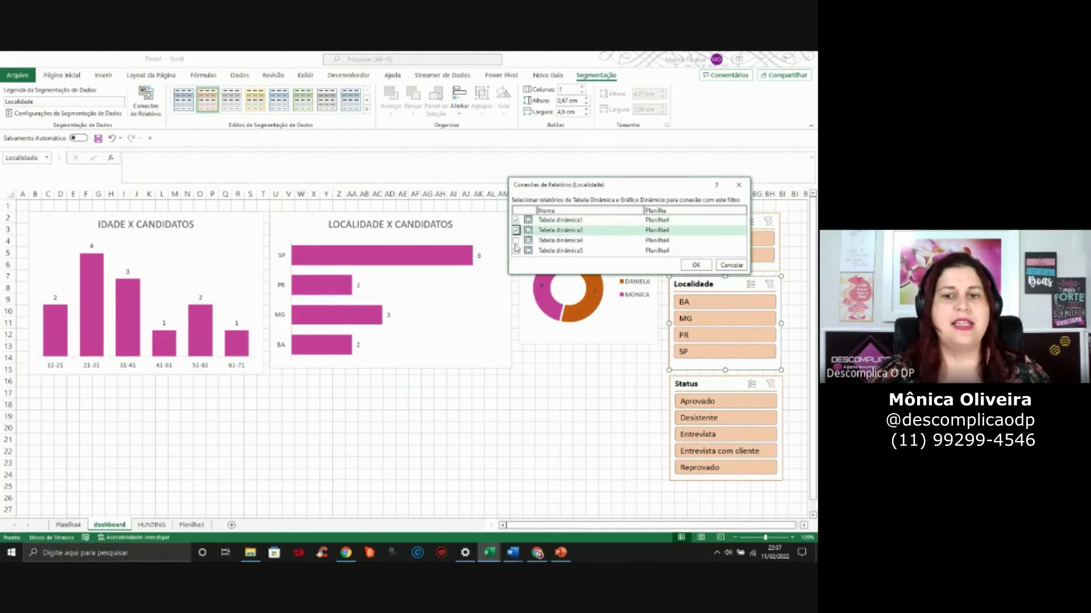
pyautogui.click(516, 240)
pyautogui.click(516, 250)
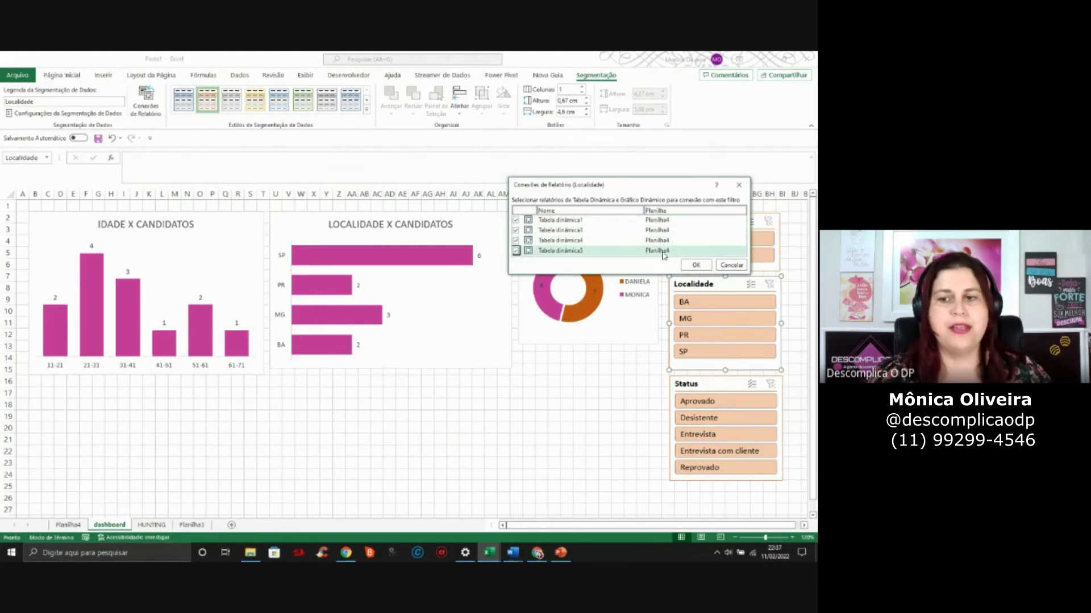
pyautogui.click(696, 266)
# Connect the Status slicer to Tabela dinâmica3, 4 and 5
pyautogui.click(728, 389)
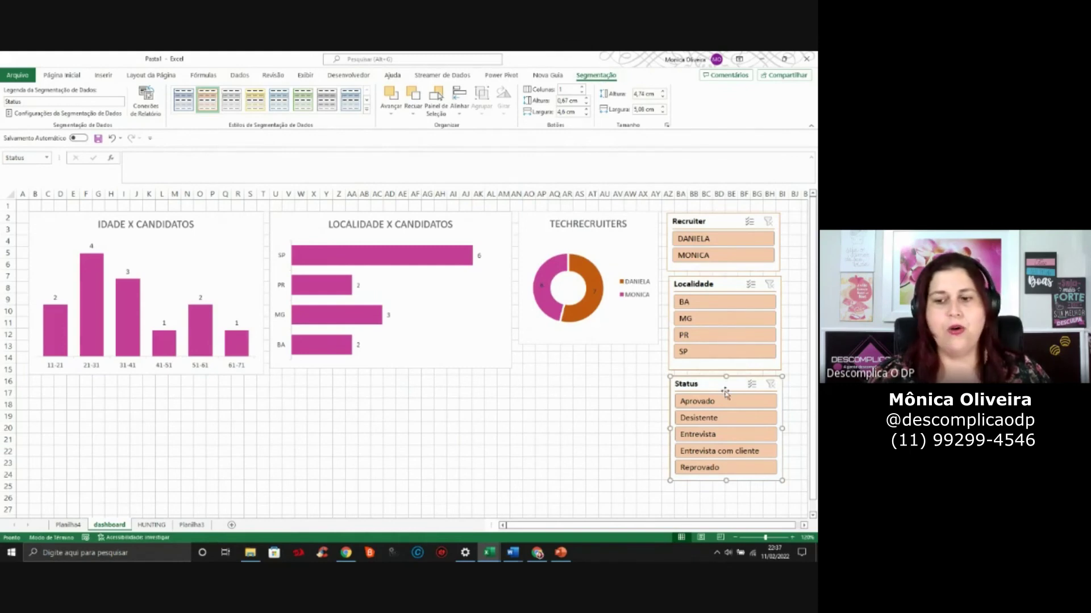
pyautogui.rightClick(726, 393)
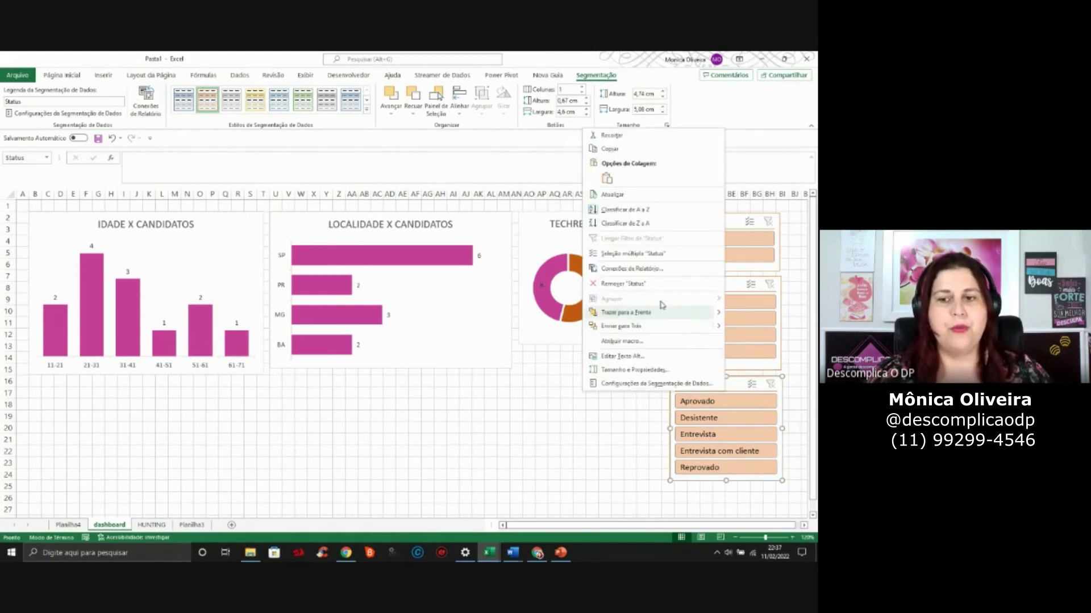
pyautogui.click(662, 269)
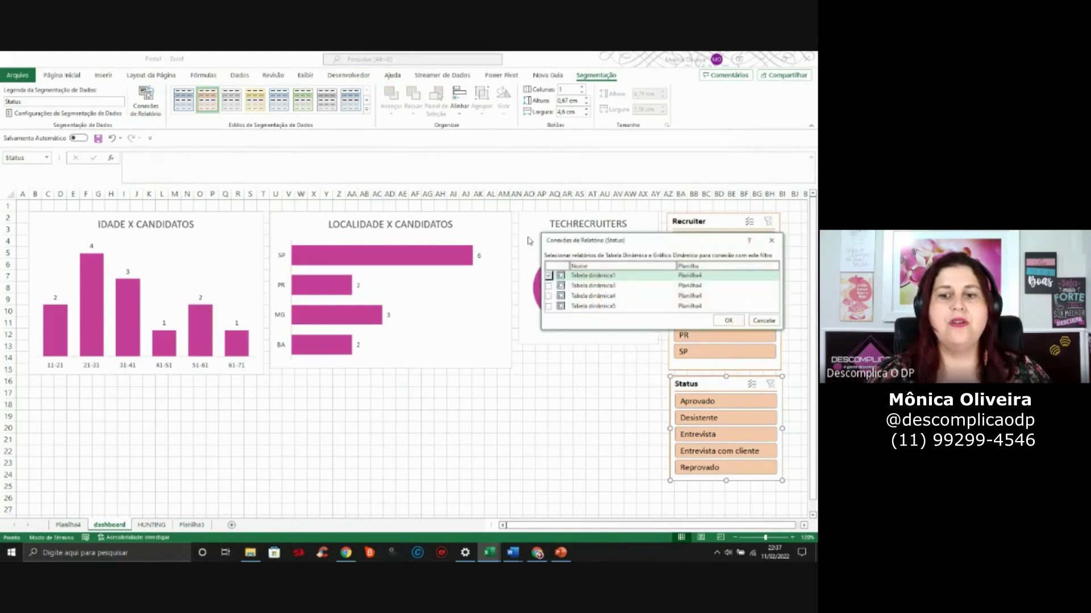
pyautogui.click(549, 286)
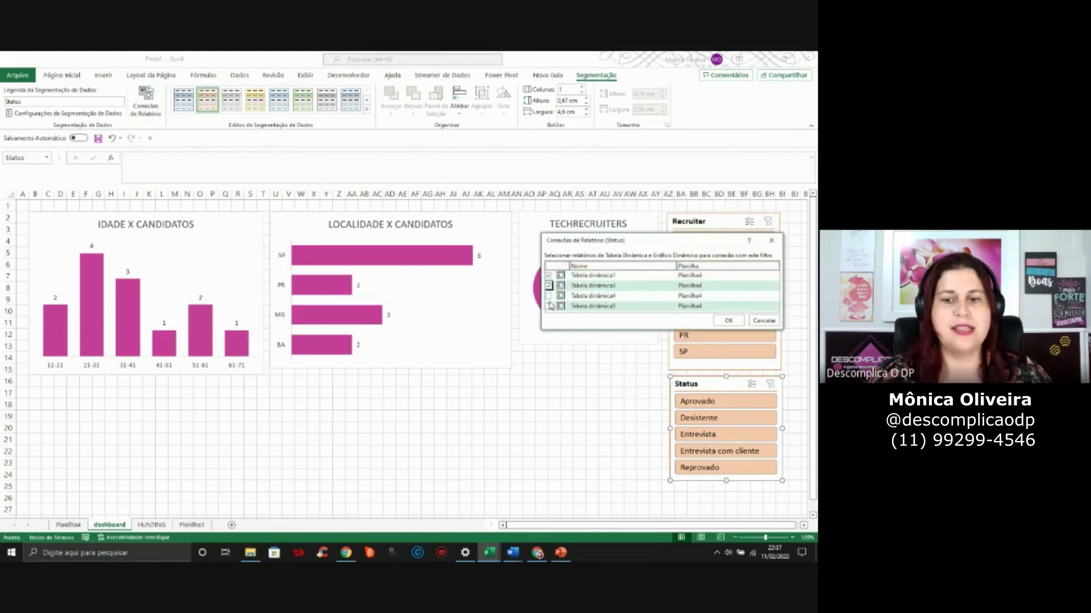
pyautogui.click(549, 296)
pyautogui.click(549, 306)
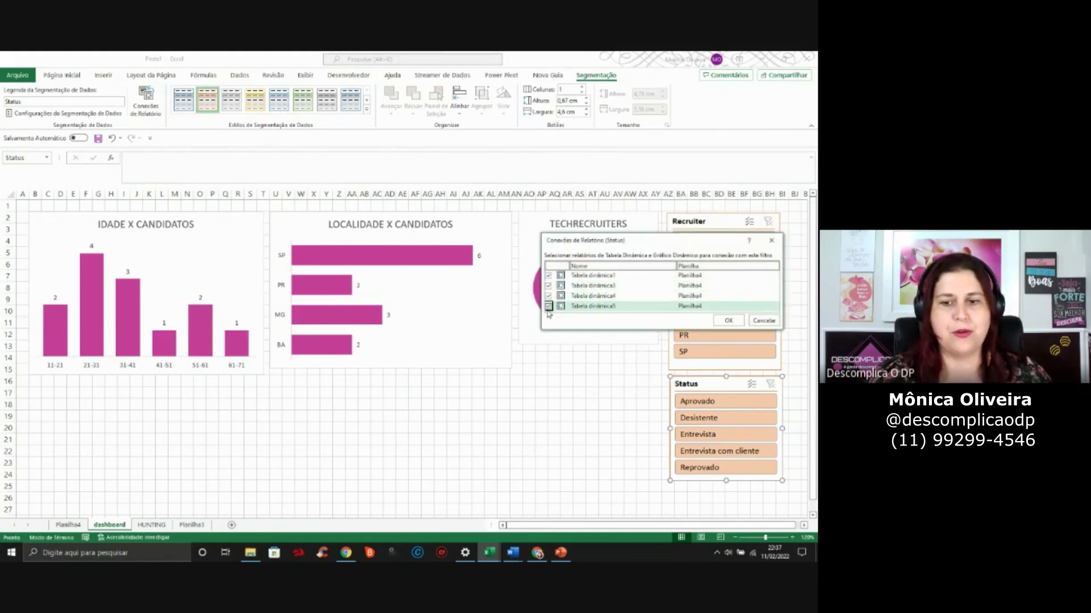
pyautogui.click(728, 321)
pyautogui.click(490, 454)
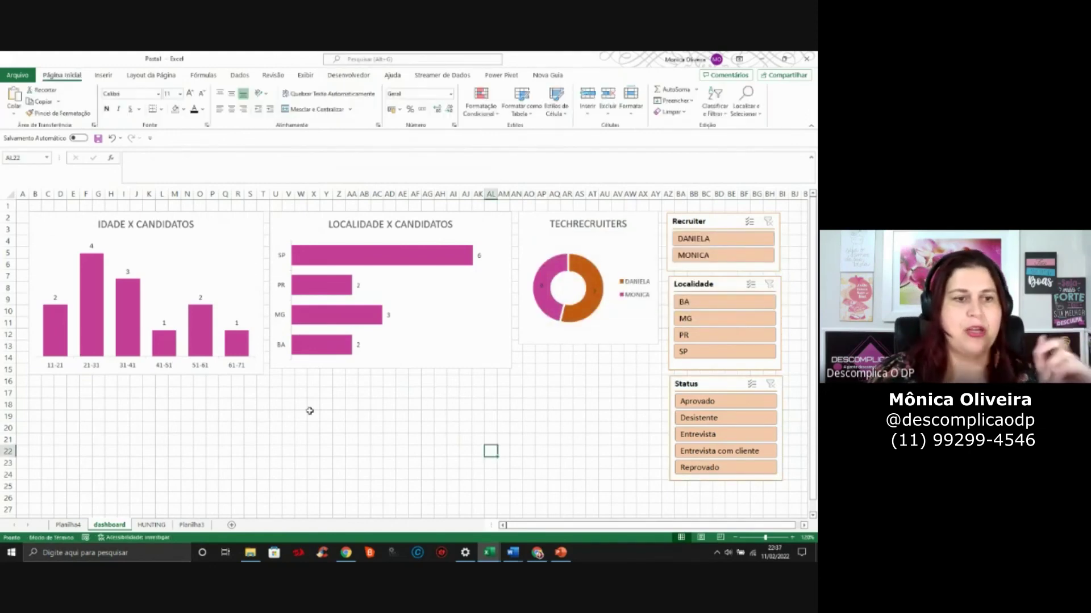
# Fill the entire dashboard sheet with white to hide the gridlines
pyautogui.click(10, 195)
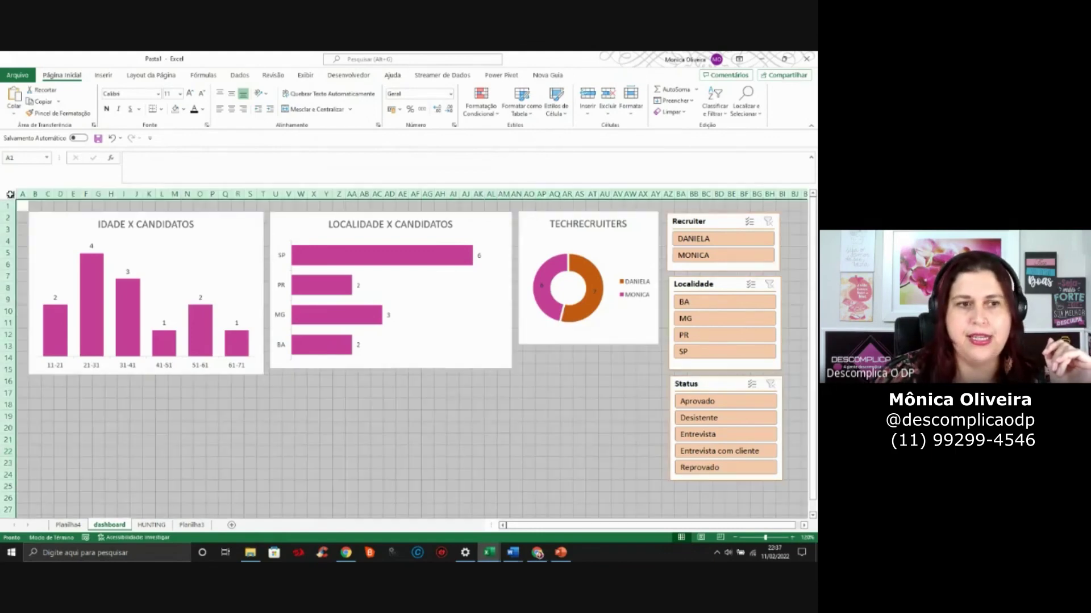
pyautogui.click(183, 110)
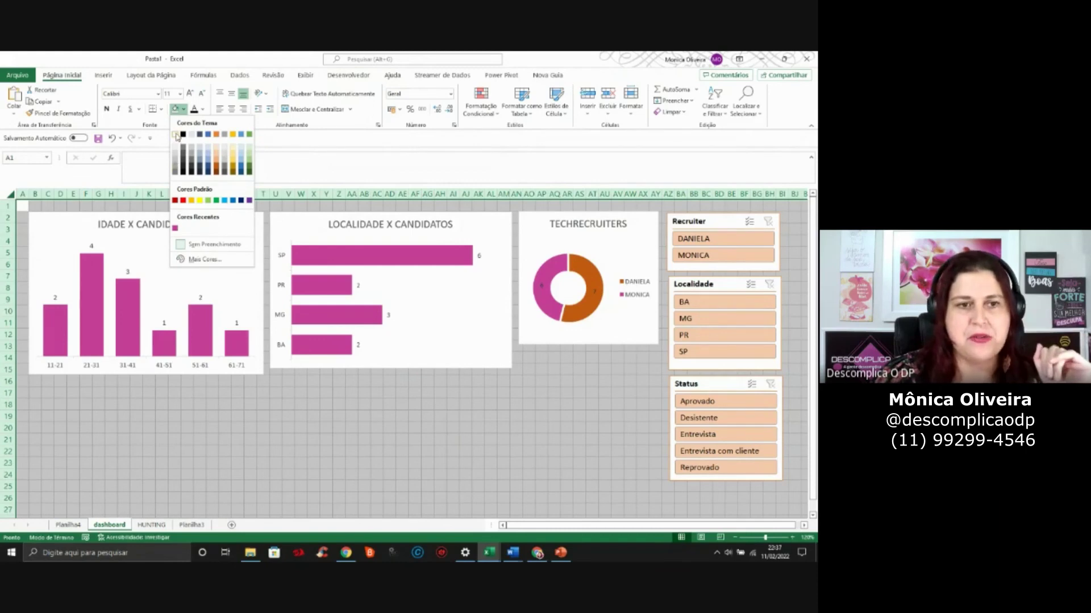
pyautogui.click(176, 136)
pyautogui.click(428, 428)
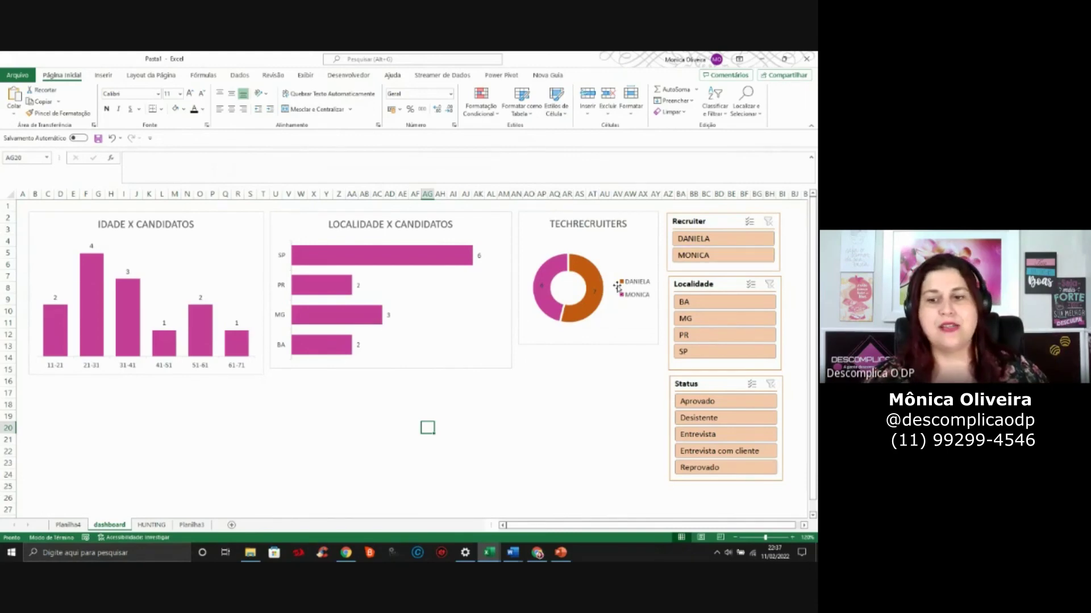
# Test filters DANIELA, MG, BA, PR and Aprovado, then switch to the Descomplica o DP workbook
pyautogui.click(737, 238)
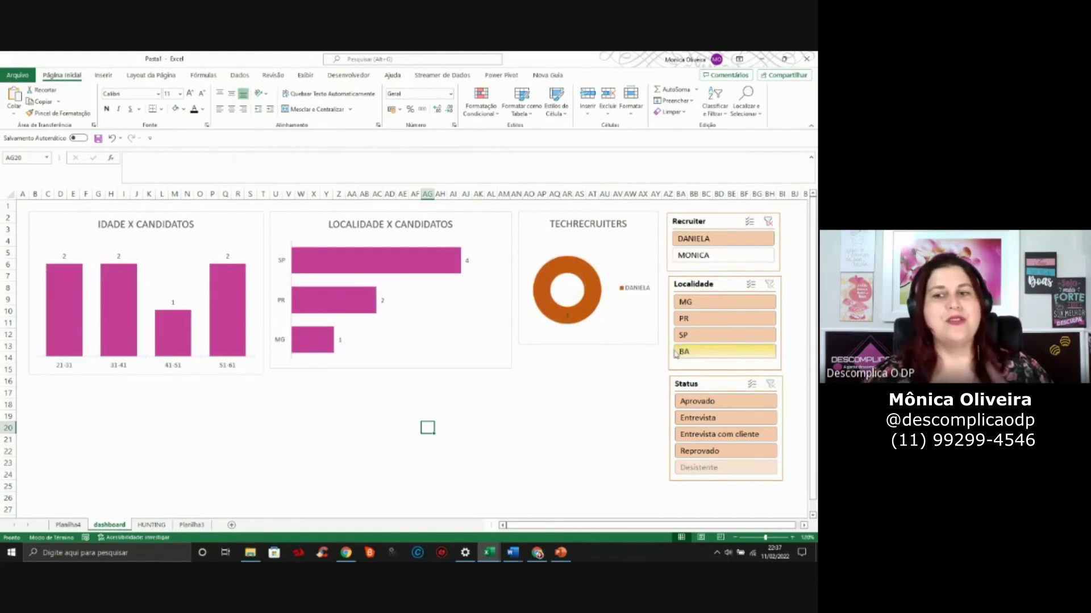
pyautogui.click(737, 308)
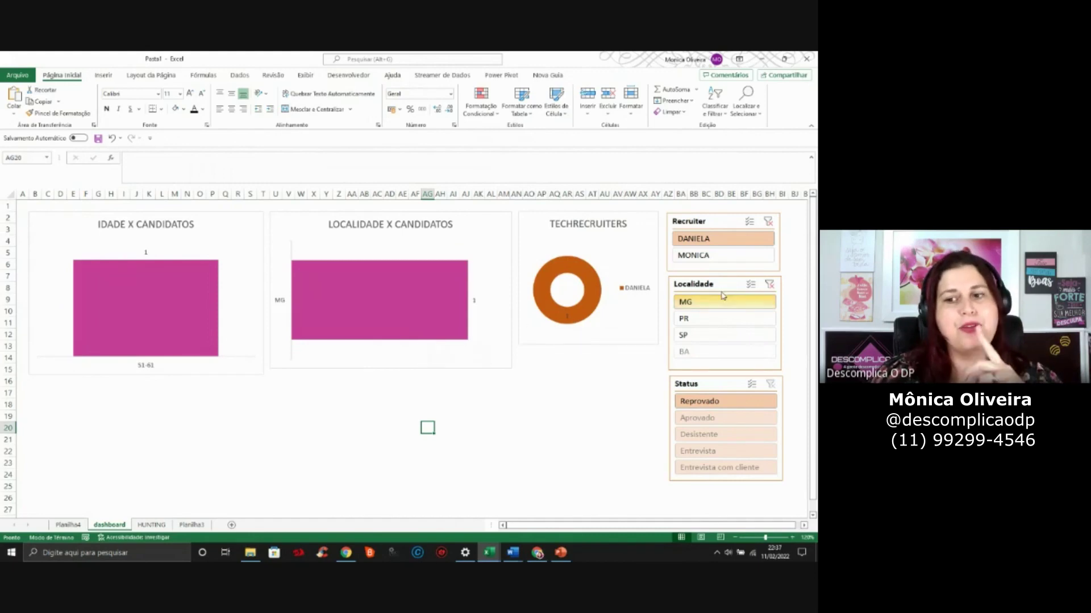
pyautogui.click(770, 226)
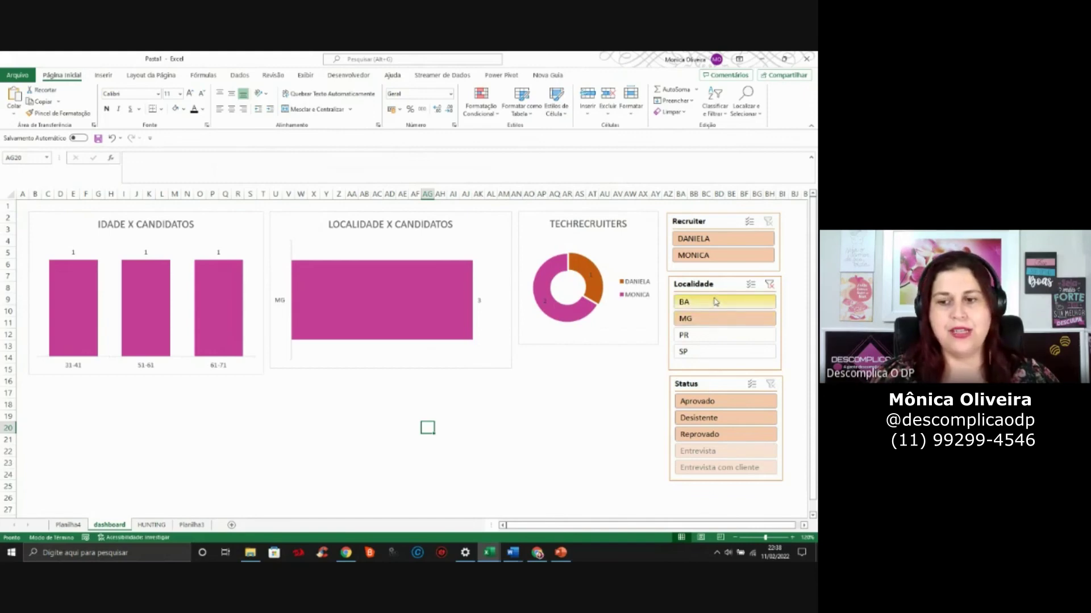
pyautogui.keyDown('ctrl'); pyautogui.click(715, 301); pyautogui.keyUp('ctrl')
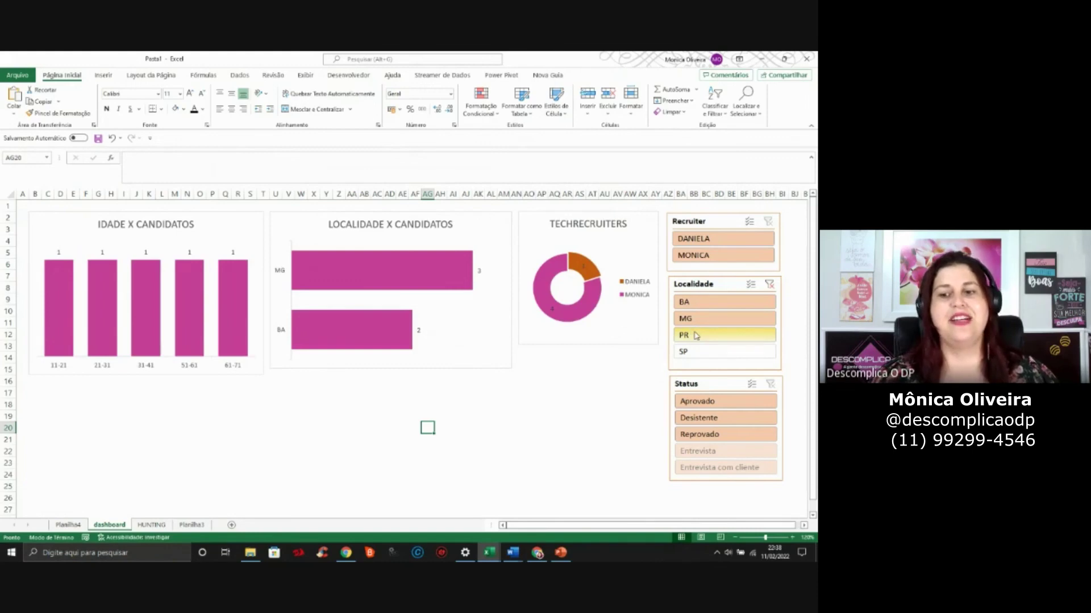
pyautogui.click(697, 335)
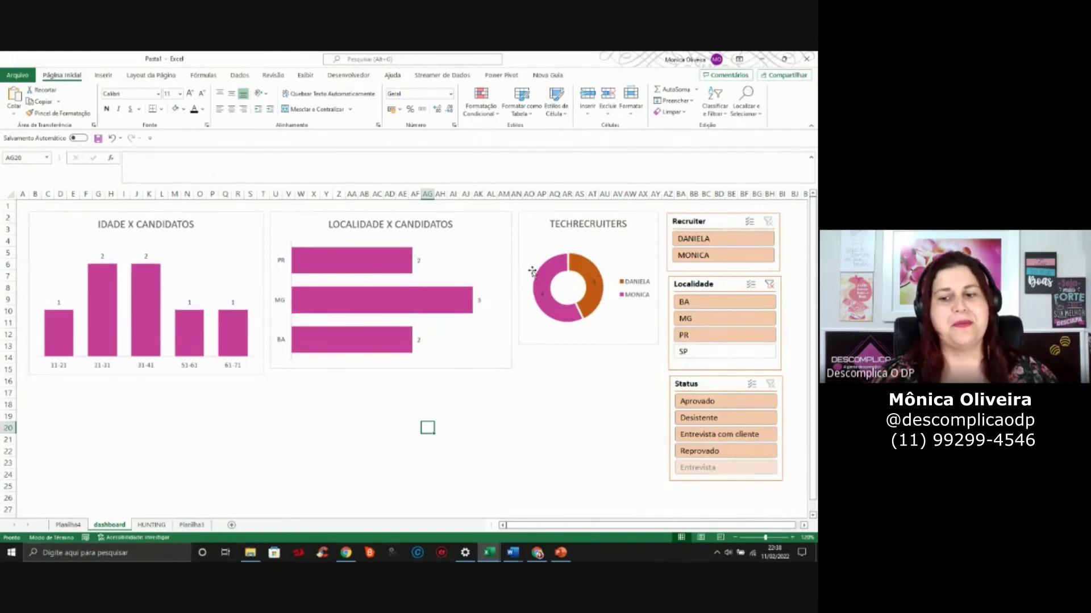
pyautogui.click(736, 402)
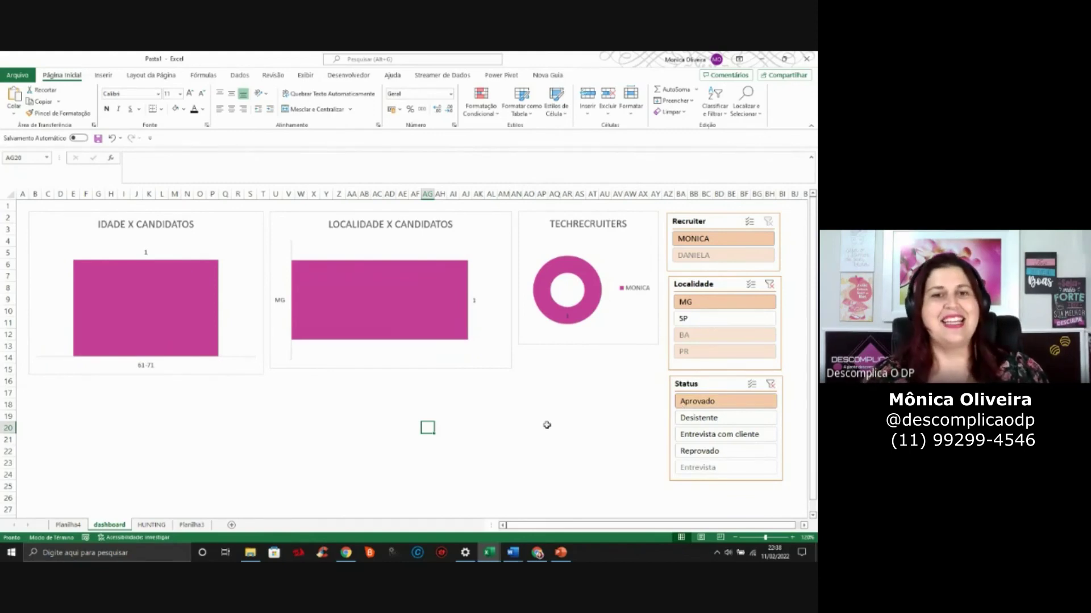
pyautogui.hotkey('alt', 'Tab')
pyautogui.hotkey('alt', 'Tab')
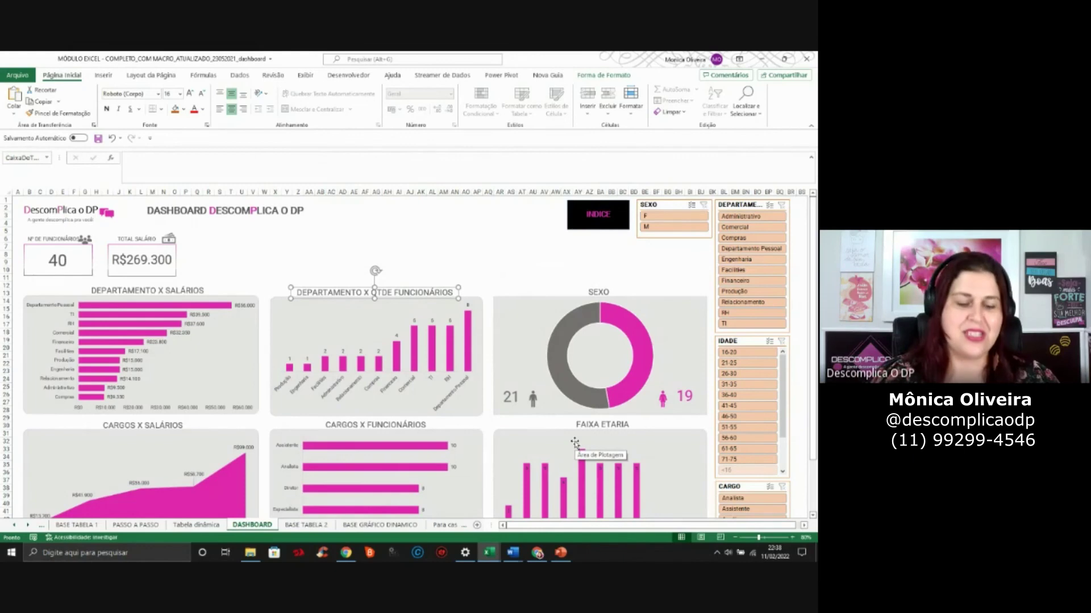
# Back in Pasta1, clear the Localidade and Status slicer filters to restore unfiltered charts
pyautogui.hotkey('alt', 'Tab')
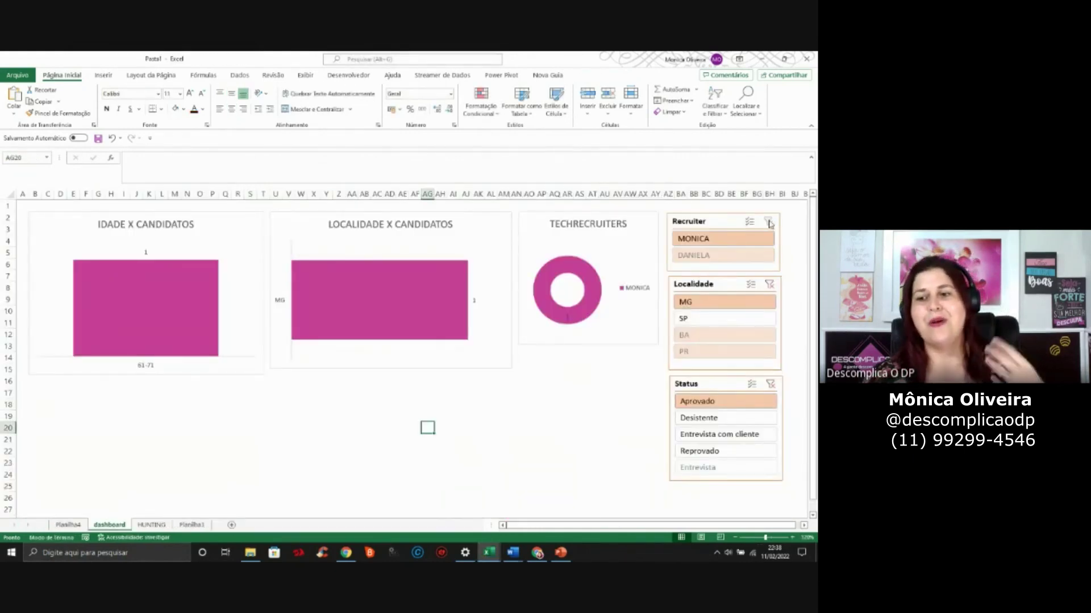
pyautogui.click(770, 286)
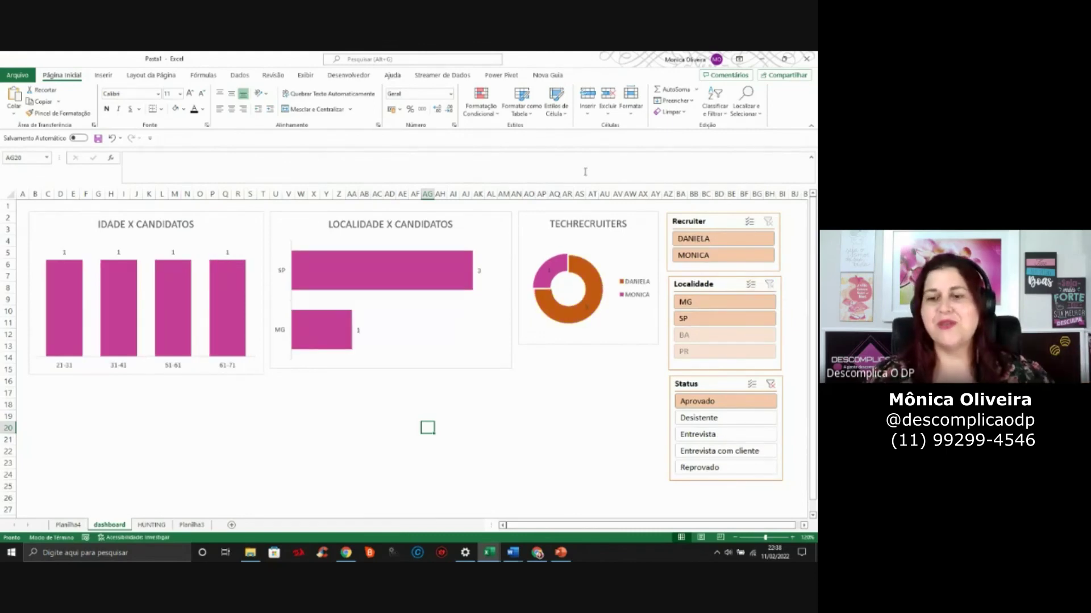
pyautogui.click(771, 384)
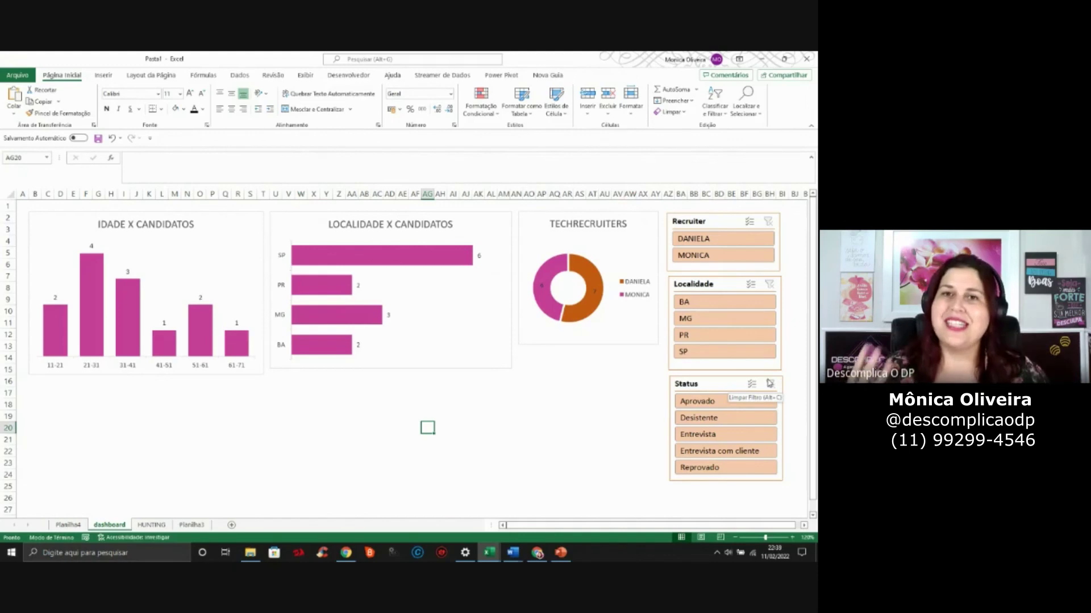
pyautogui.click(151, 394)
pyautogui.moveTo(199, 327)
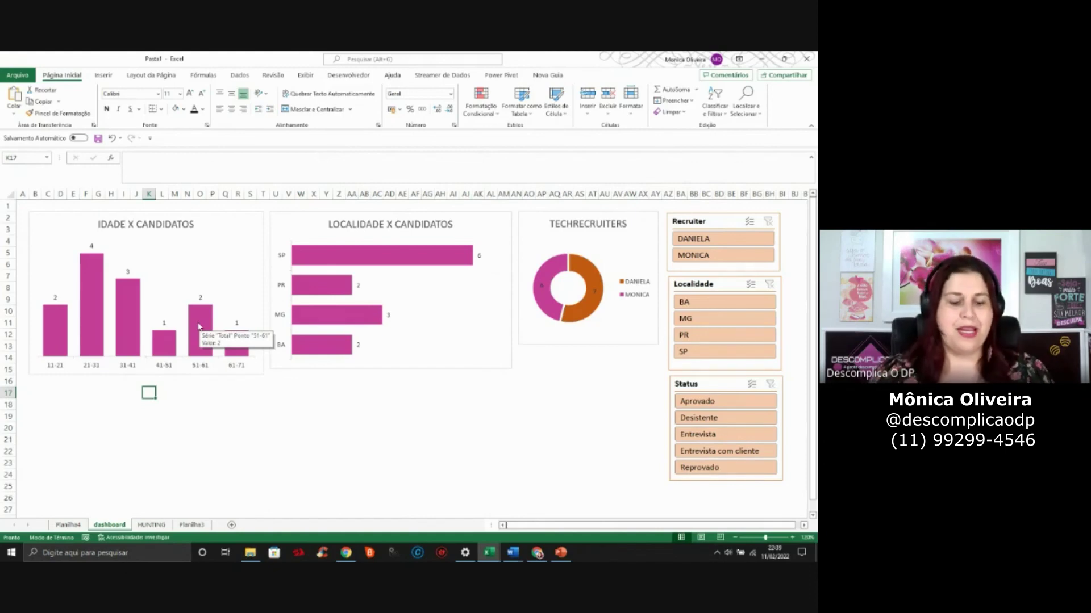
pyautogui.hotkey('alt', 'Tab')
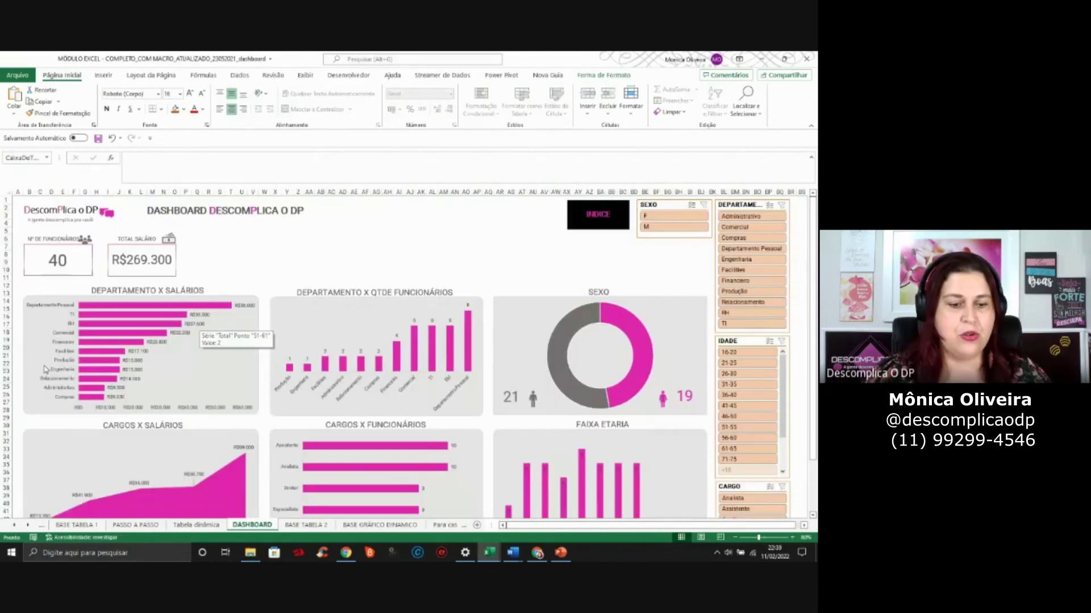
pyautogui.click(67, 525)
pyautogui.click(15, 525)
pyautogui.click(16, 525)
pyautogui.click(15, 525)
pyautogui.click(15, 525)
pyautogui.click(15, 525)
pyautogui.click(15, 524)
pyautogui.click(88, 525)
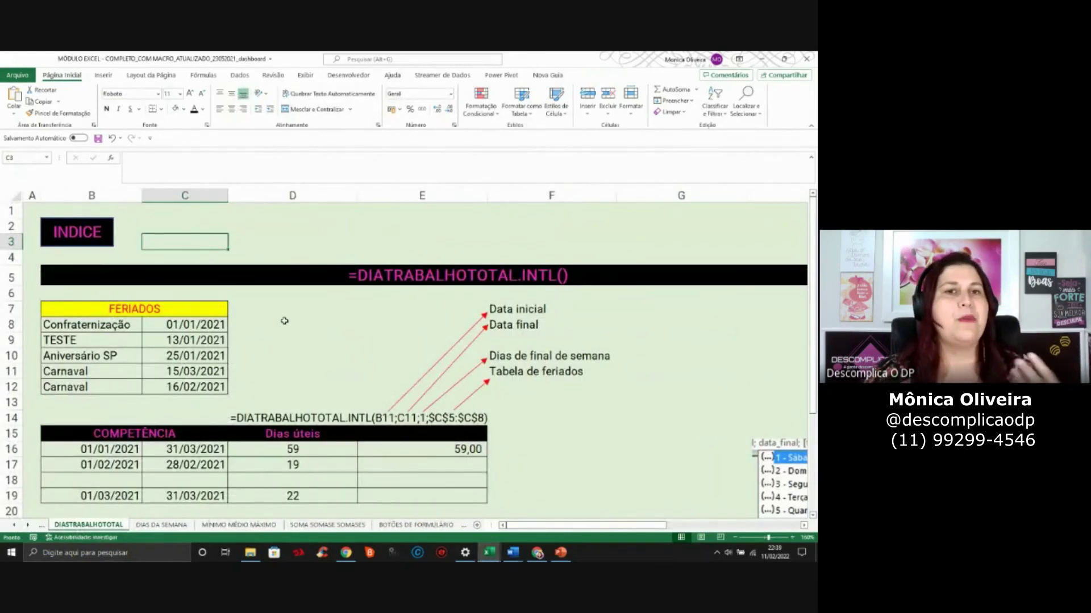
pyautogui.hotkey('alt', 'Tab')
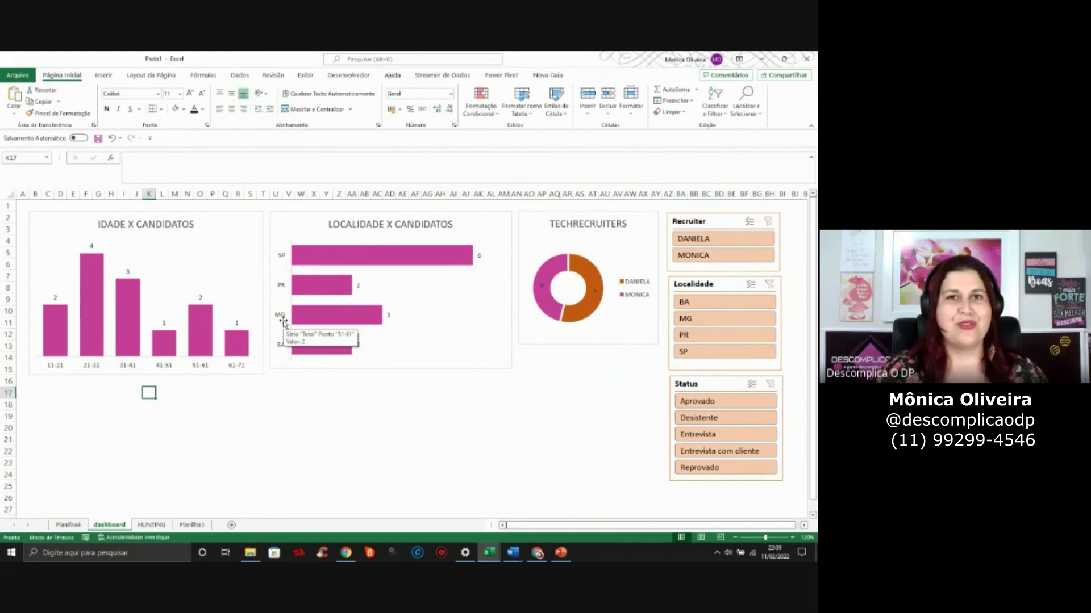
# Draw a text box below the charts containing the author's name, social handle and phone number
pyautogui.click(238, 405)
pyautogui.click(104, 75)
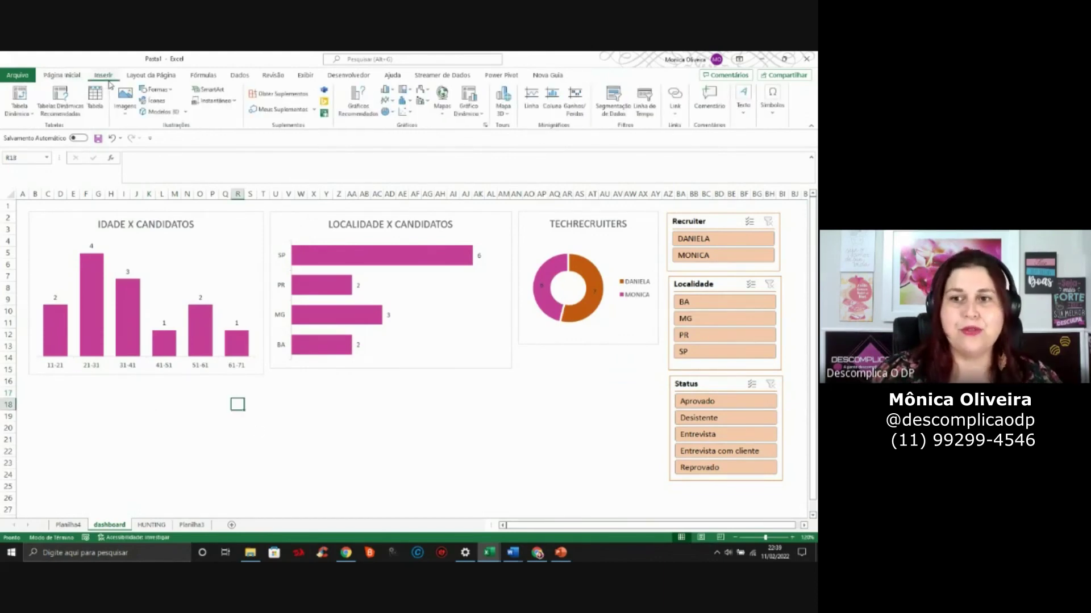
pyautogui.click(237, 381)
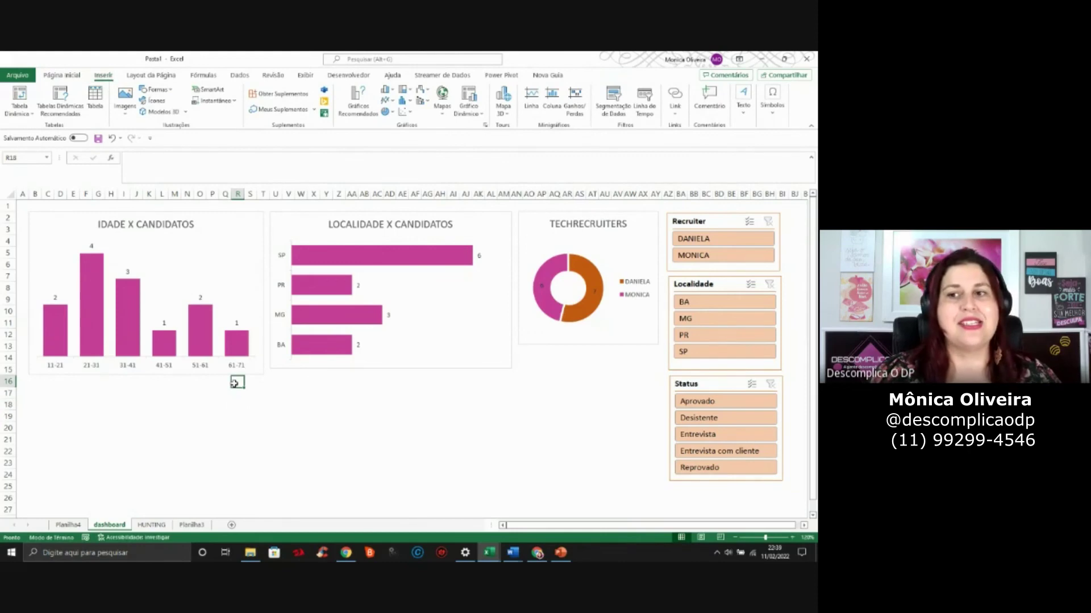
pyautogui.click(742, 98)
pyautogui.click(690, 147)
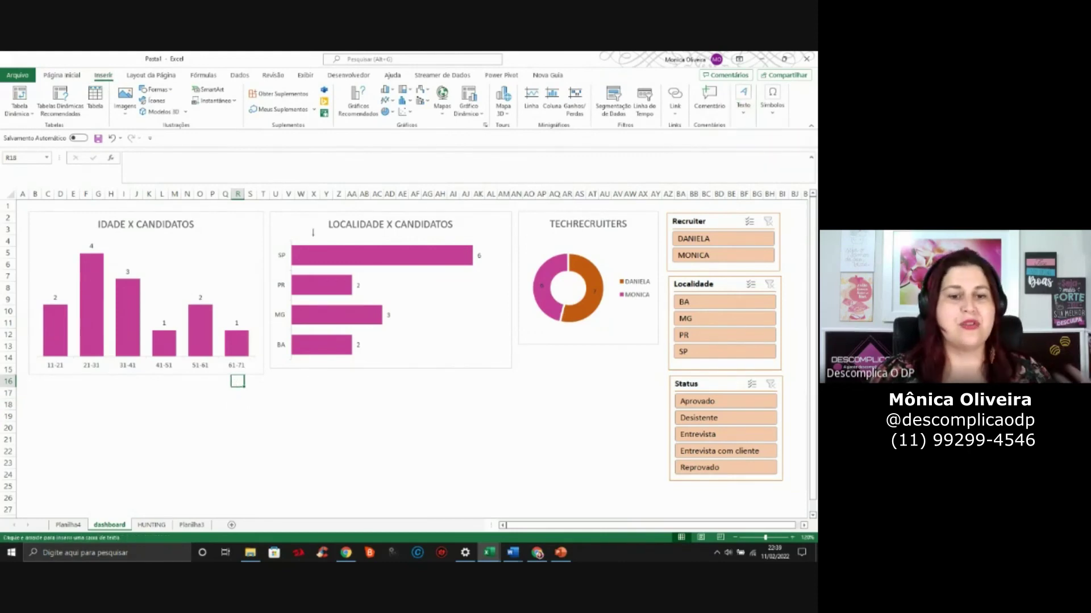
pyautogui.moveTo(200, 395)
pyautogui.mouseDown()
pyautogui.moveTo(248, 446)
pyautogui.moveTo(527, 472)
pyautogui.mouseUp()
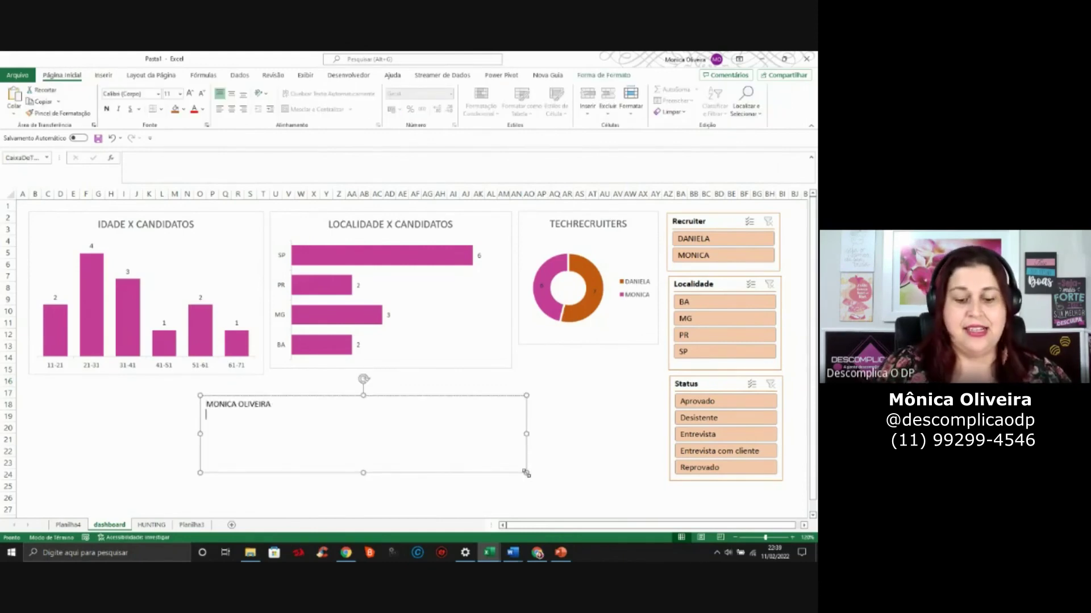
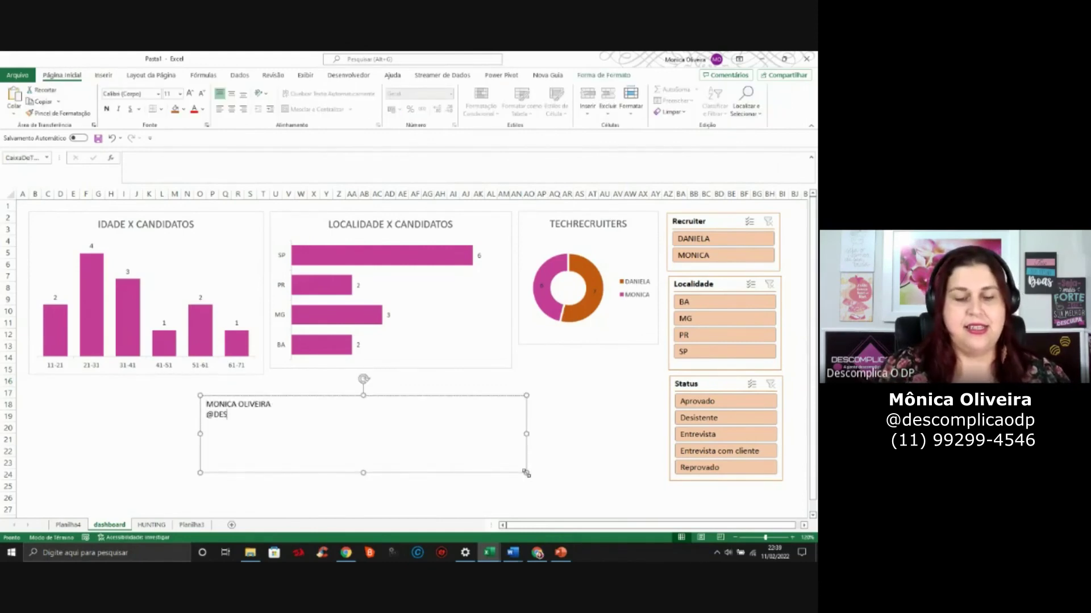
pyautogui.press('Return')
pyautogui.press('Return')
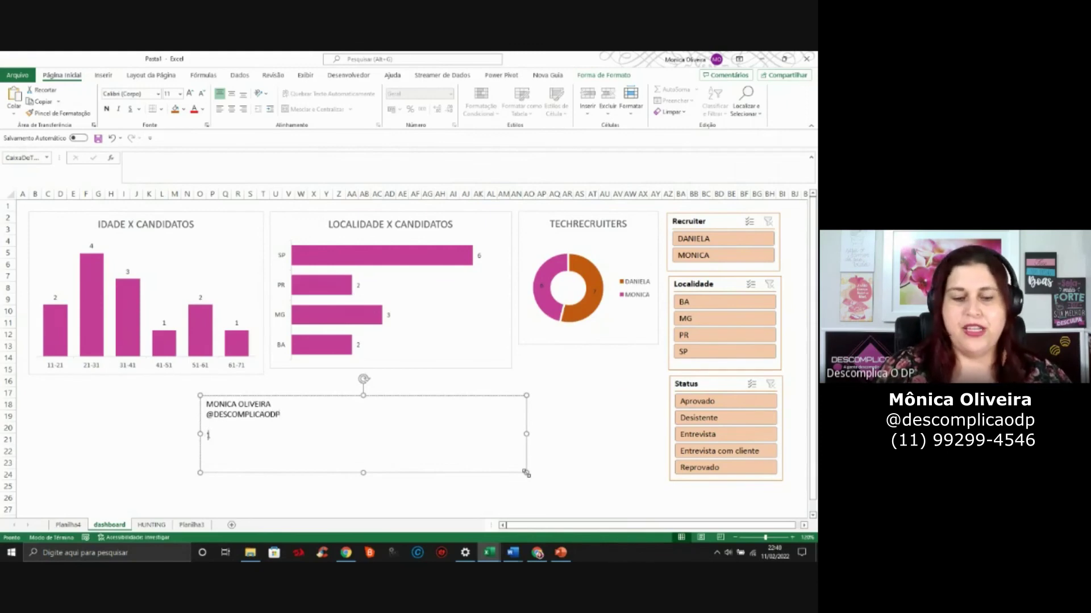
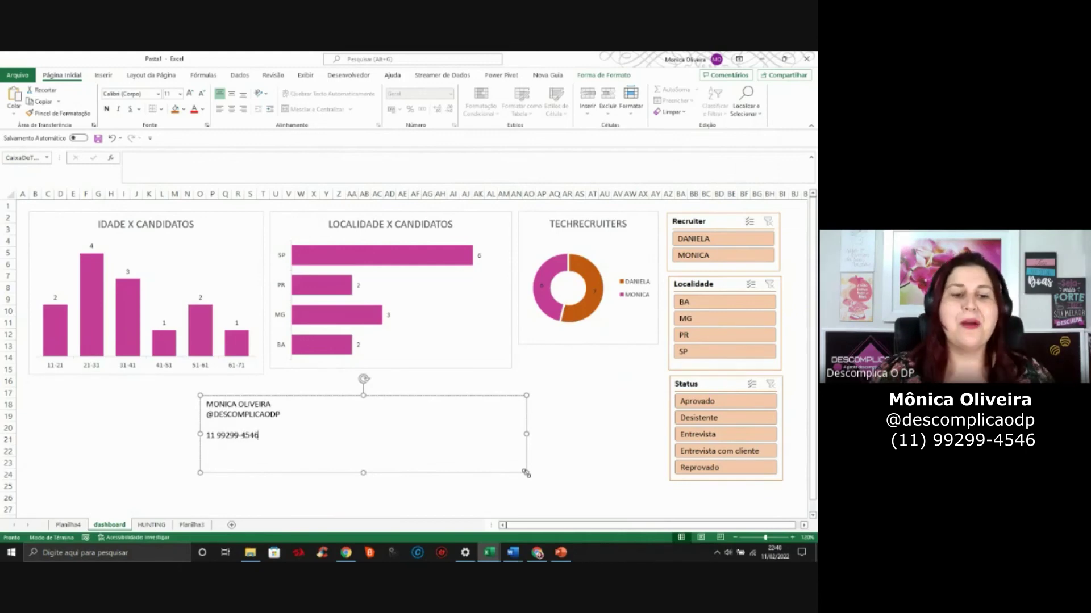
# Make the contact text bold and increase its font size five steps
pyautogui.moveTo(279, 439); pyautogui.dragTo(194, 323)
pyautogui.click(107, 109)
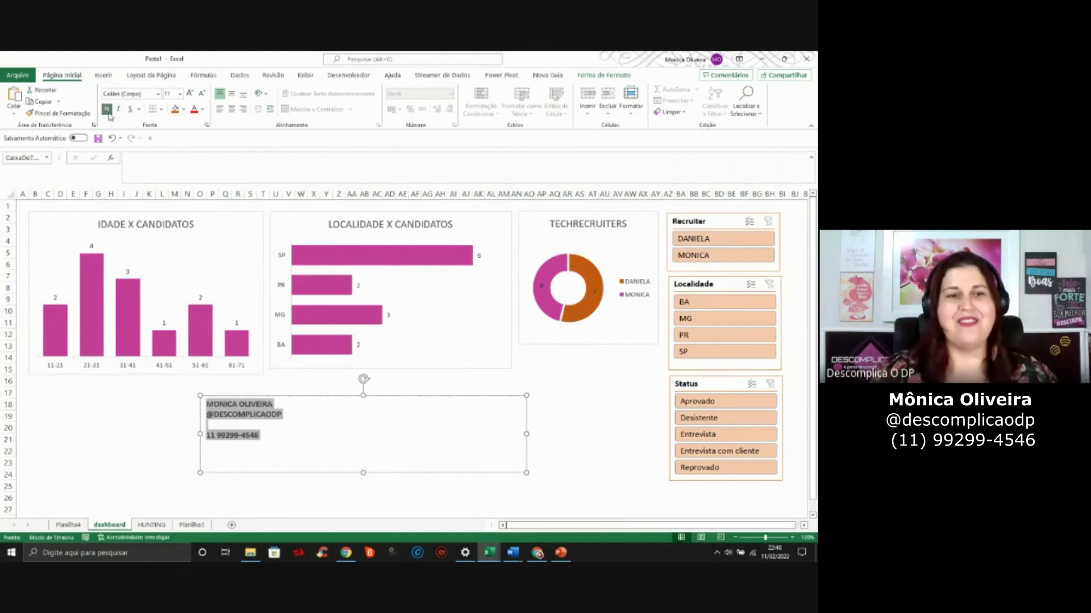
pyautogui.click(189, 94)
pyautogui.click(189, 93)
pyautogui.click(189, 93)
pyautogui.click(189, 94)
pyautogui.click(190, 93)
pyautogui.click(99, 405)
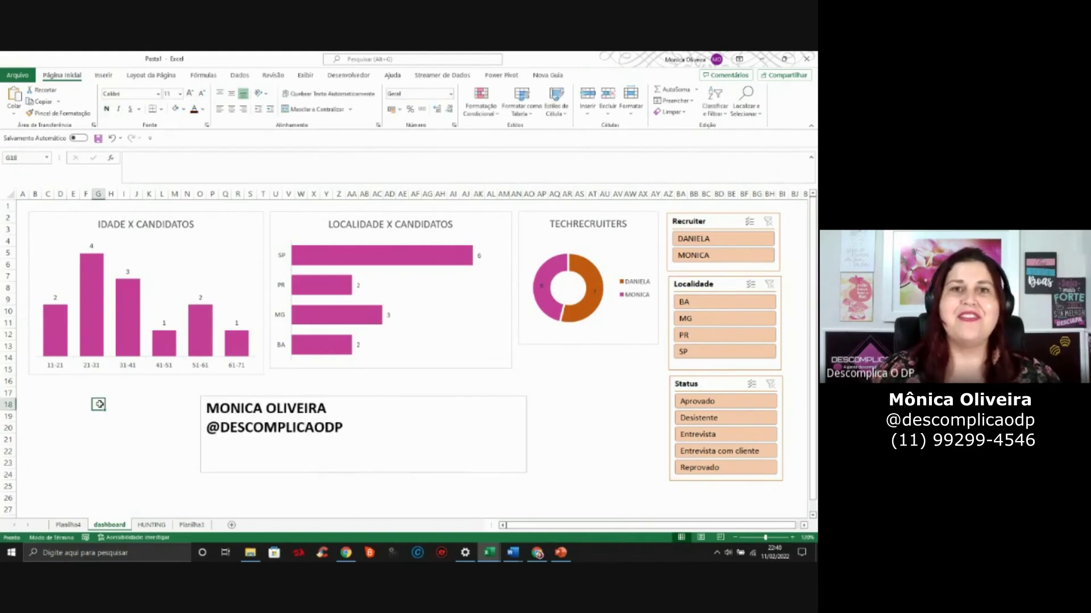